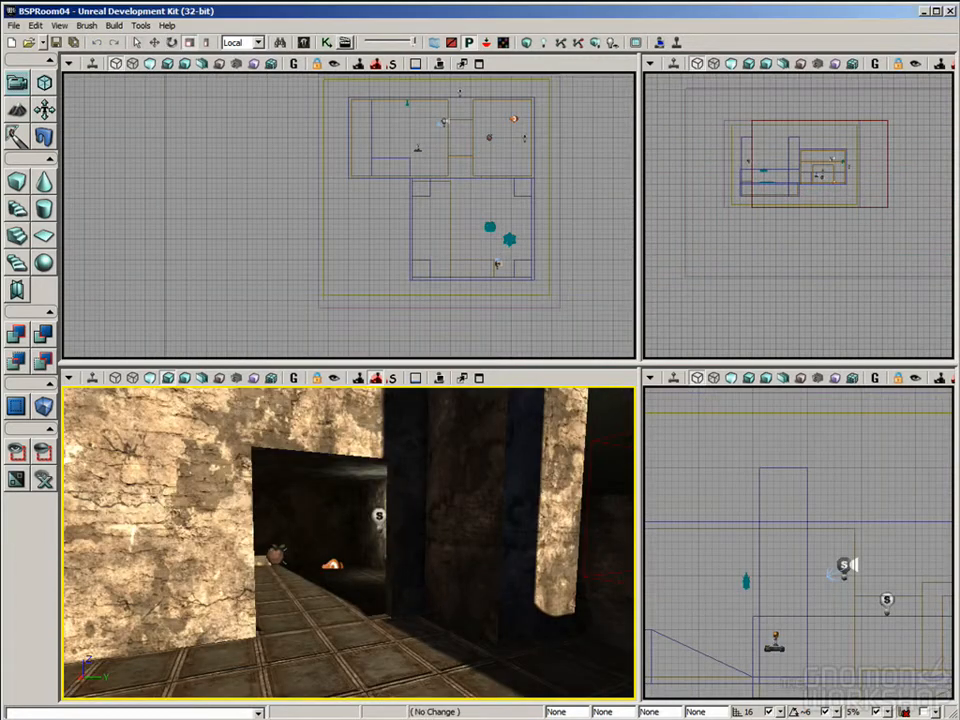
Step: Open the UnrealKismet editor for the level and look over its empty main sequence
{"action": "scroll", "coordinate": [436, 618], "scroll_direction": "up", "scroll_amount": 3}
{"action": "mouse_move", "coordinate": [439, 587]}
{"action": "right_mouse_down"}
{"action": "mouse_move", "coordinate": [452, 575]}
{"action": "mouse_move", "coordinate": [445, 582]}
{"action": "right_mouse_up"}
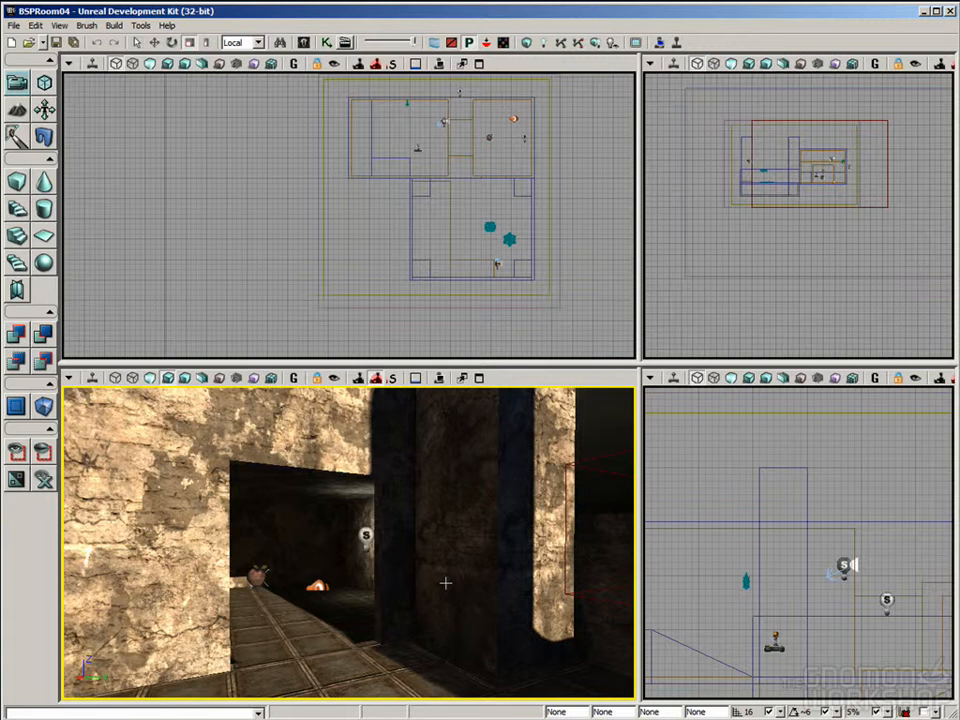
{"action": "right_click_drag", "start_coordinate": [423, 594], "coordinate": [452, 611]}
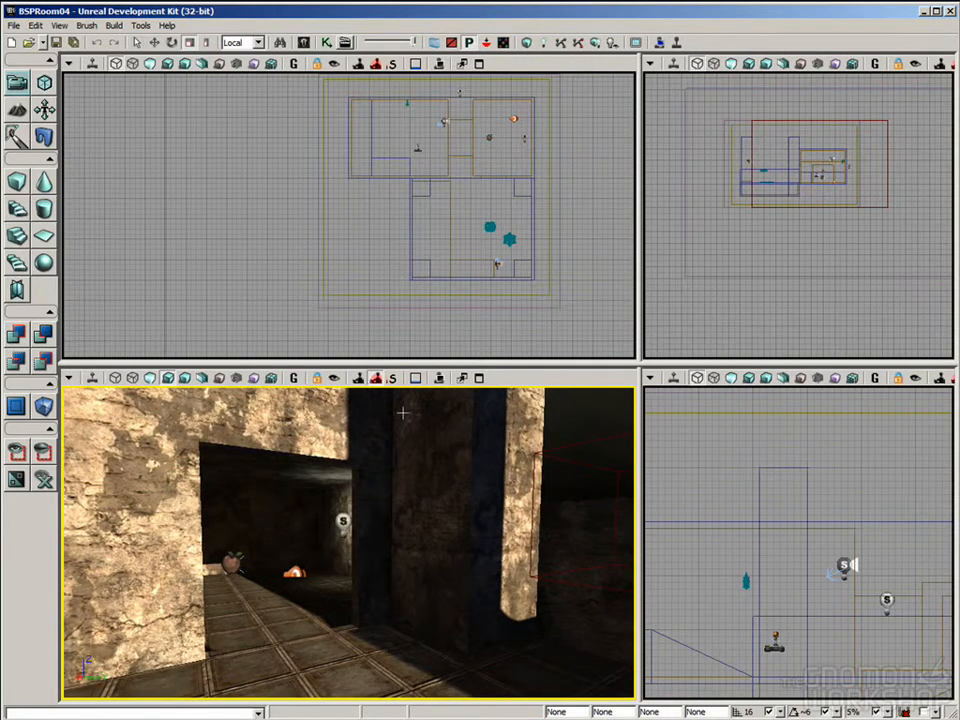
{"action": "right_click_drag", "start_coordinate": [390, 450], "coordinate": [411, 473]}
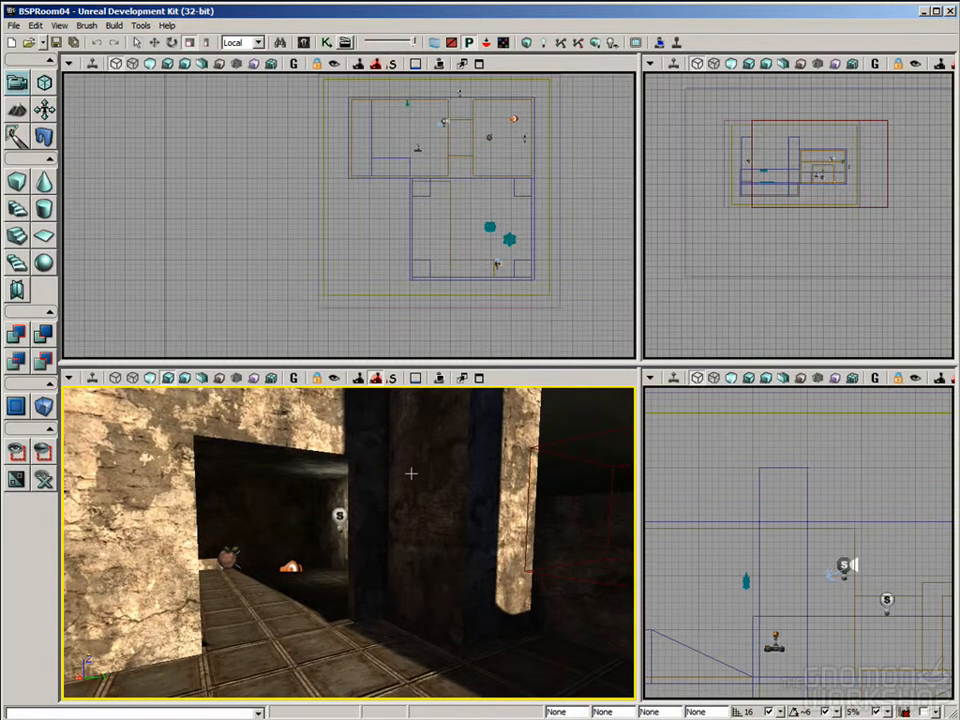
{"action": "left_click", "coordinate": [327, 45]}
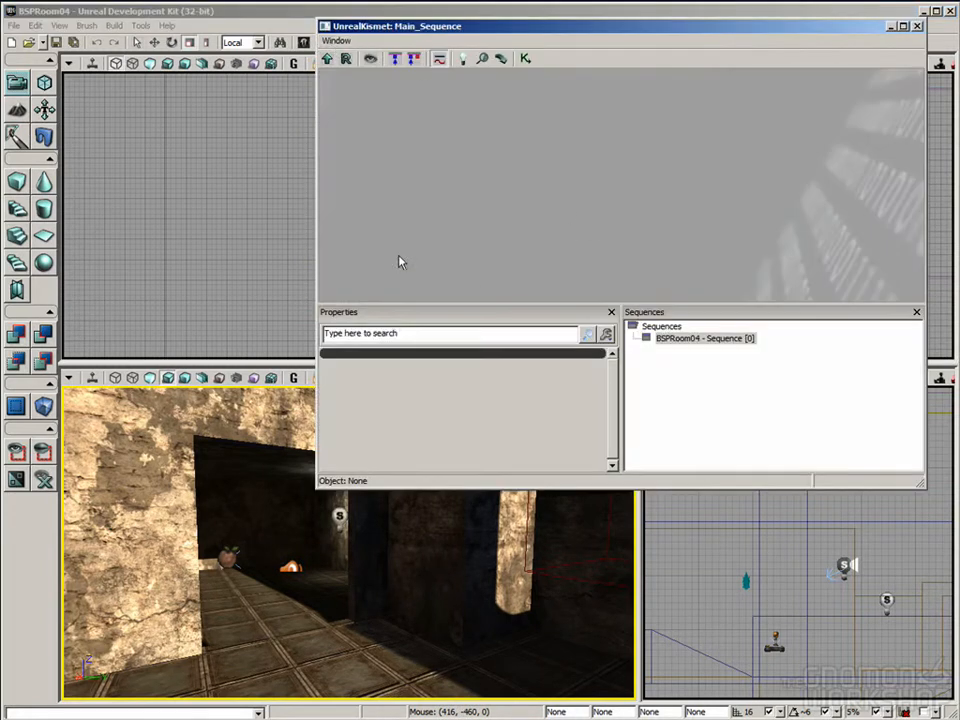
{"action": "left_click_drag", "start_coordinate": [641, 26], "coordinate": [648, 35]}
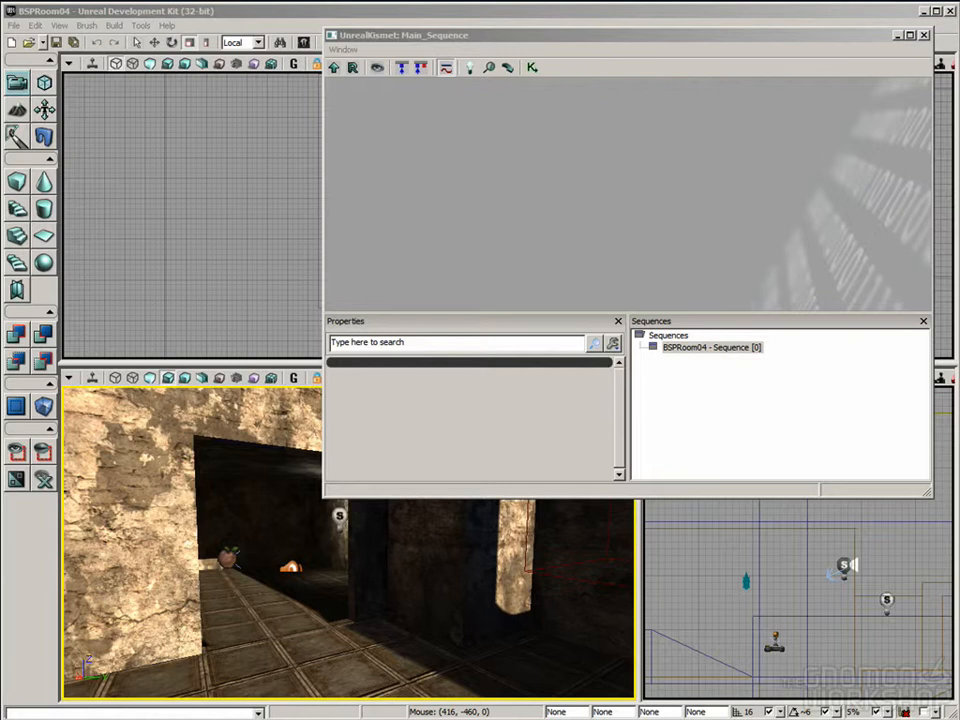
{"action": "left_click", "coordinate": [603, 227]}
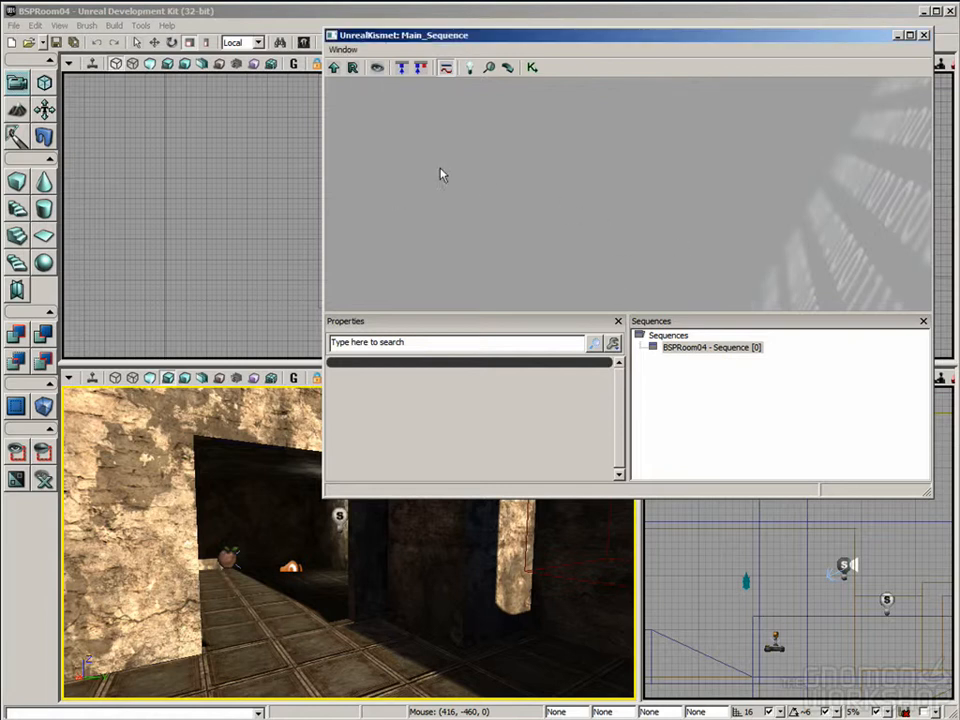
{"action": "left_click_drag", "start_coordinate": [418, 641], "coordinate": [396, 639]}
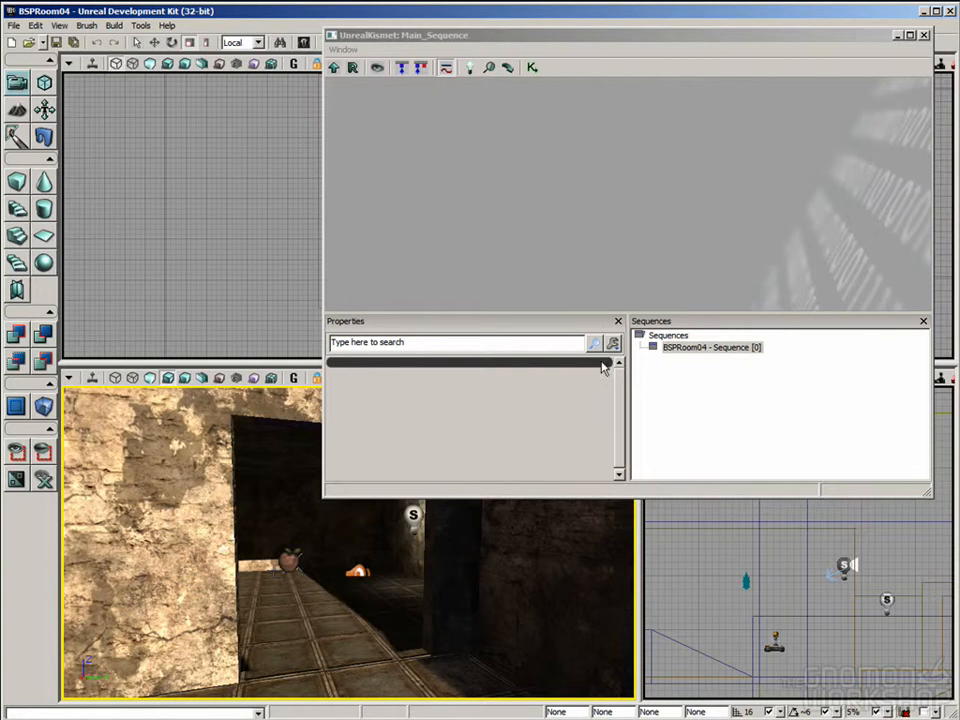
{"action": "left_click", "coordinate": [760, 192]}
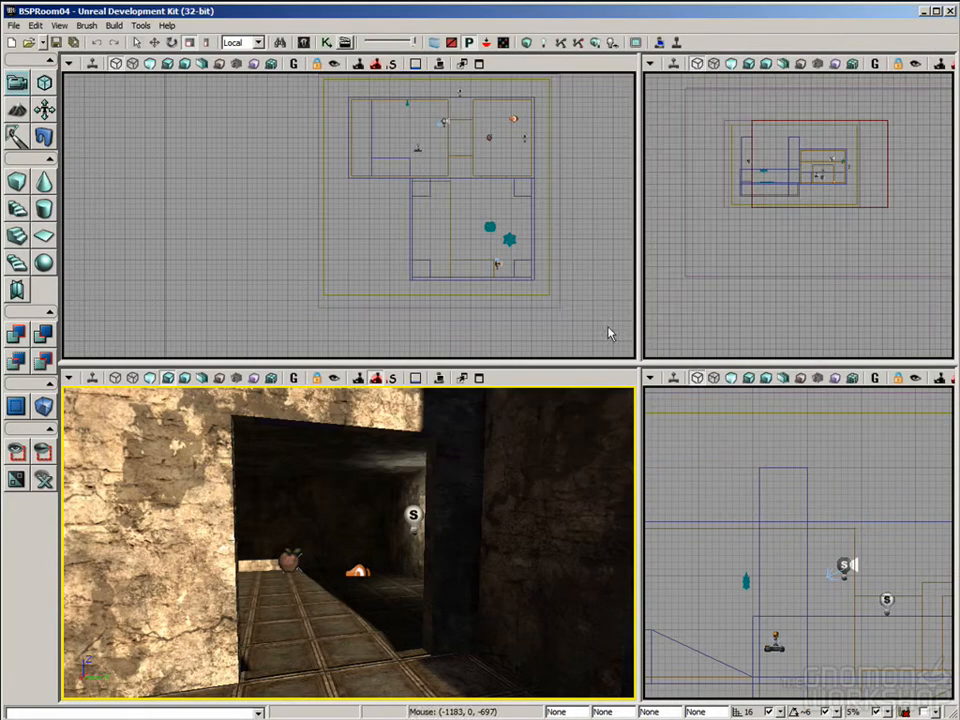
Step: Add a Trigger actor on the floor at the doorway into the dark inner room
{"action": "right_click_drag", "start_coordinate": [480, 480], "coordinate": [394, 546]}
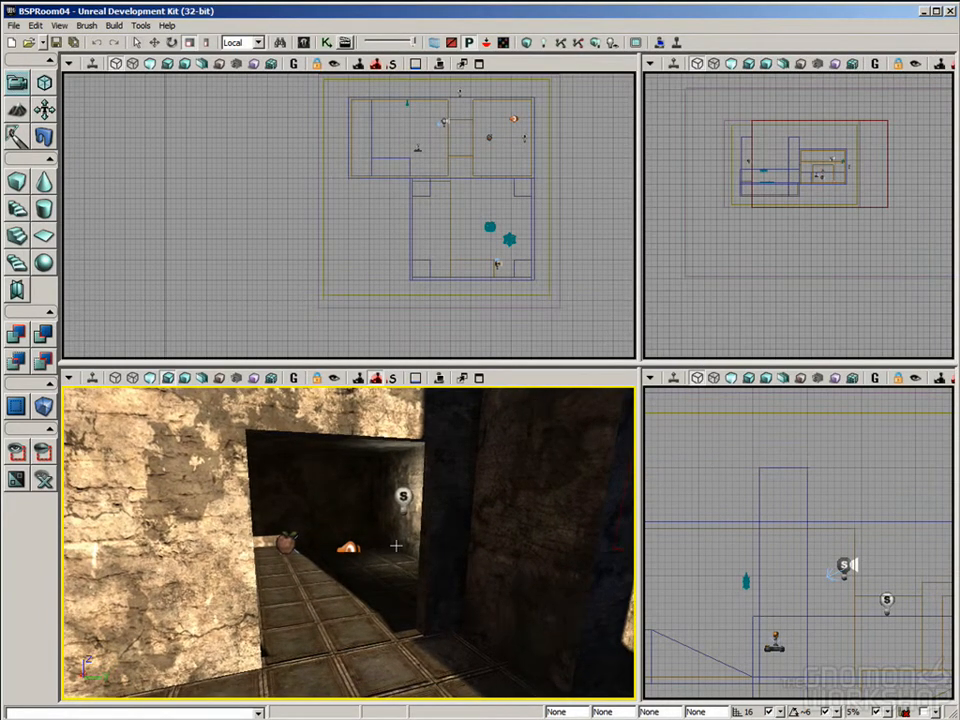
{"action": "right_click_drag", "start_coordinate": [377, 591], "coordinate": [409, 590]}
{"action": "left_click_drag", "start_coordinate": [395, 646], "coordinate": [369, 567]}
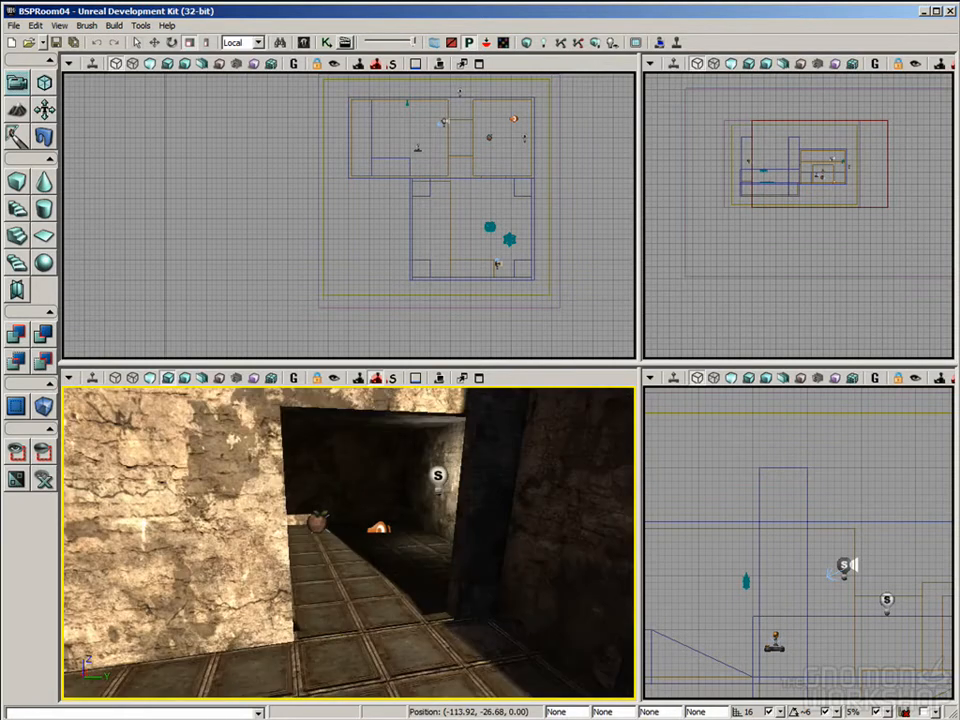
{"action": "right_click_drag", "start_coordinate": [403, 594], "coordinate": [393, 609]}
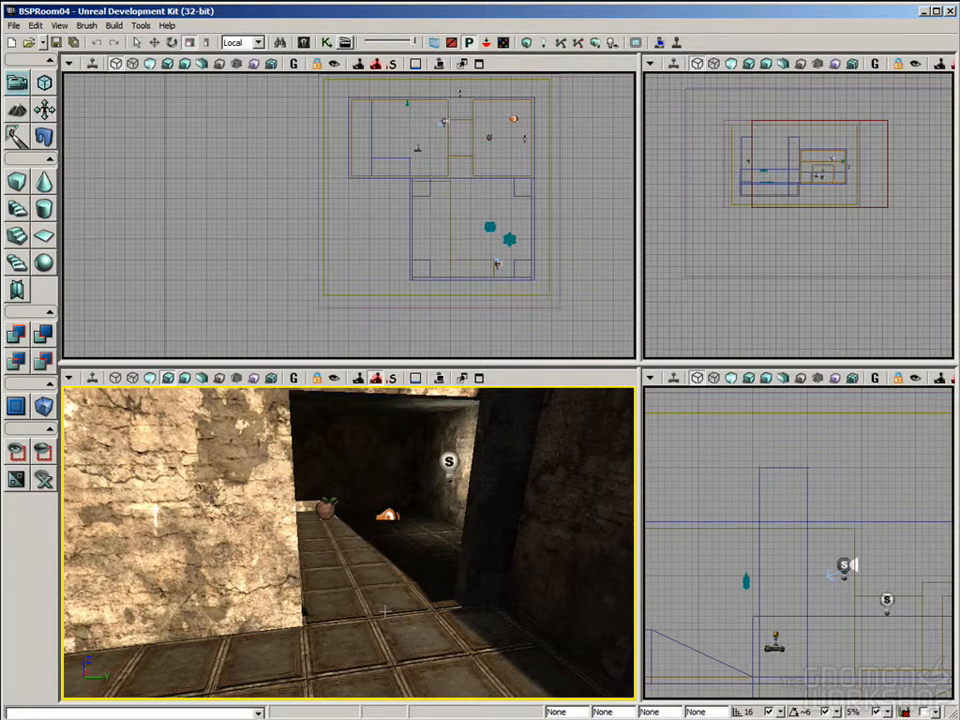
{"action": "right_click", "coordinate": [385, 610]}
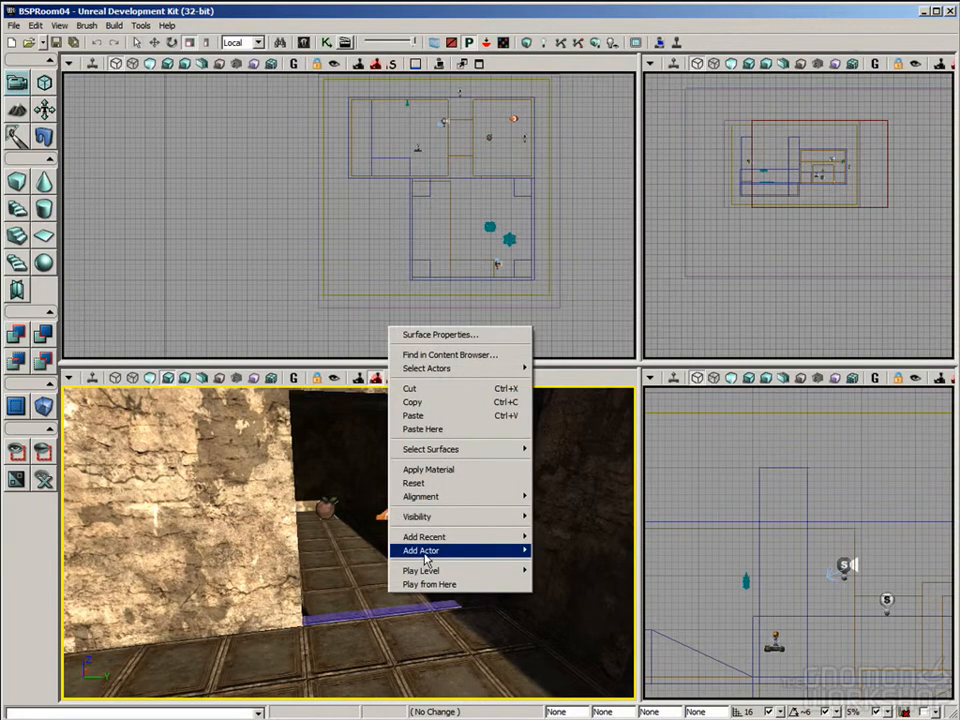
{"action": "mouse_move", "coordinate": [425, 557]}
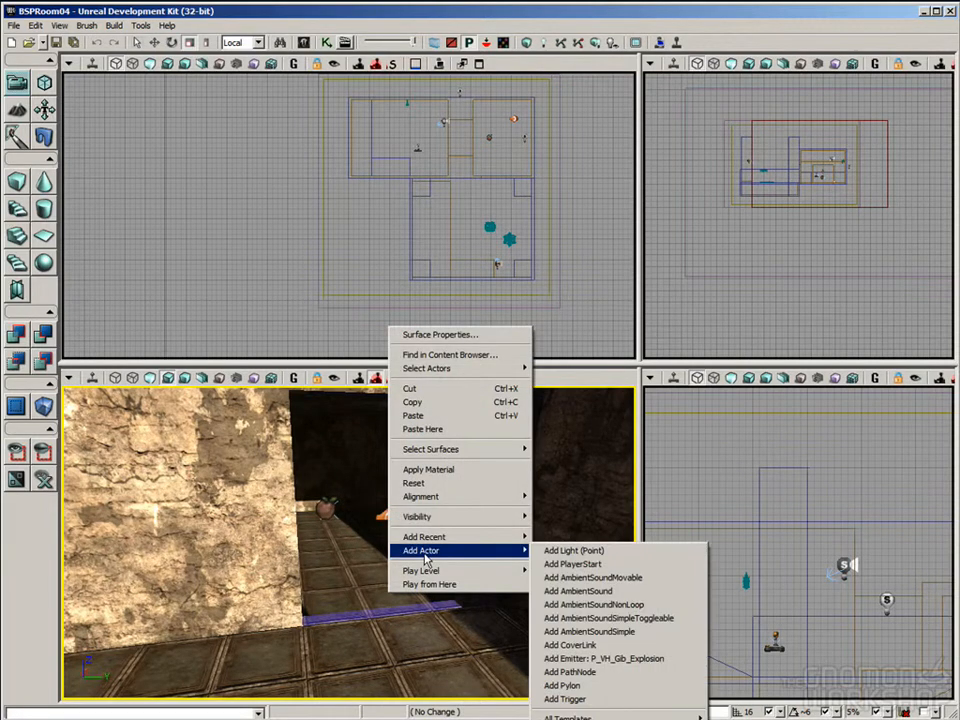
{"action": "left_click", "coordinate": [569, 705]}
{"action": "left_click_drag", "start_coordinate": [461, 574], "coordinate": [405, 592]}
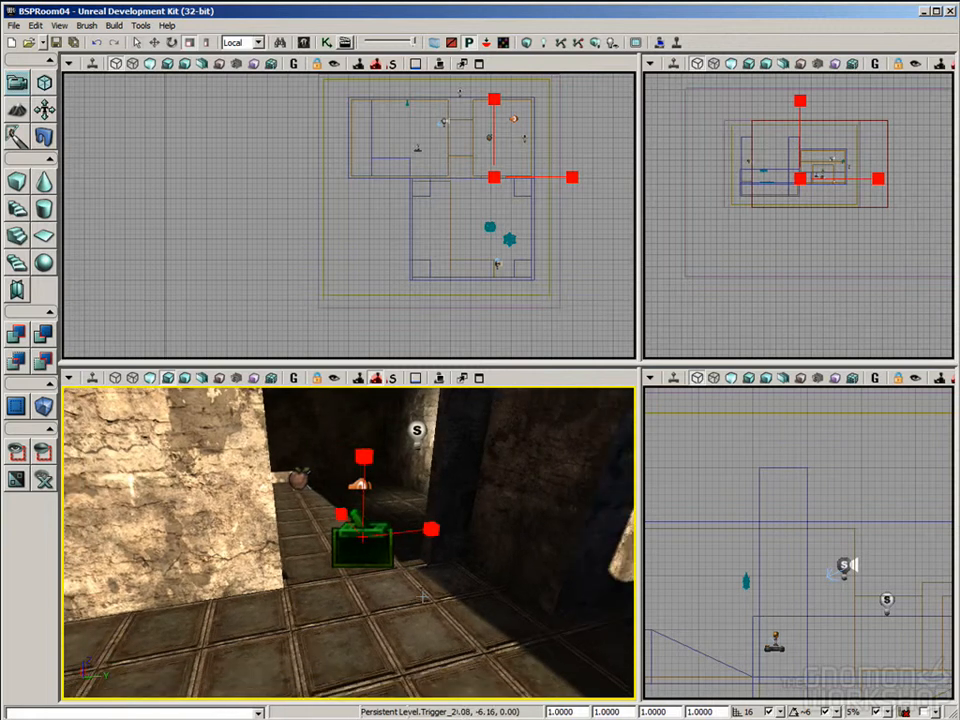
Step: Turn on the Collision display in the perspective viewport
{"action": "left_click", "coordinate": [69, 378]}
{"action": "mouse_move", "coordinate": [91, 396]}
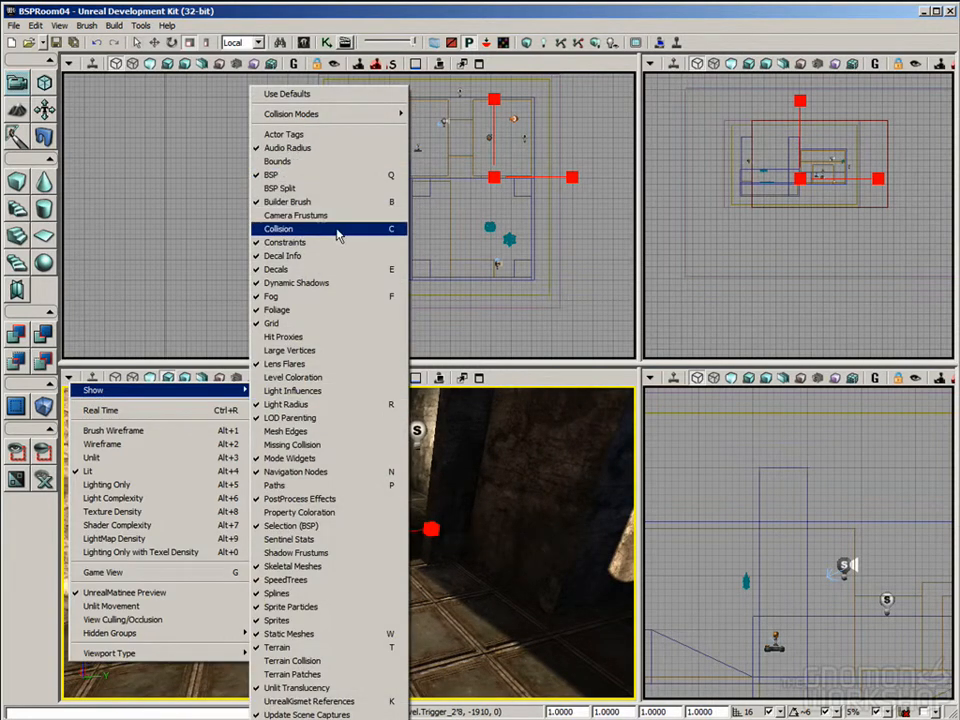
{"action": "left_click", "coordinate": [391, 231]}
{"action": "right_click_drag", "start_coordinate": [458, 578], "coordinate": [456, 592]}
{"action": "left_click_drag", "start_coordinate": [458, 578], "coordinate": [458, 546]}
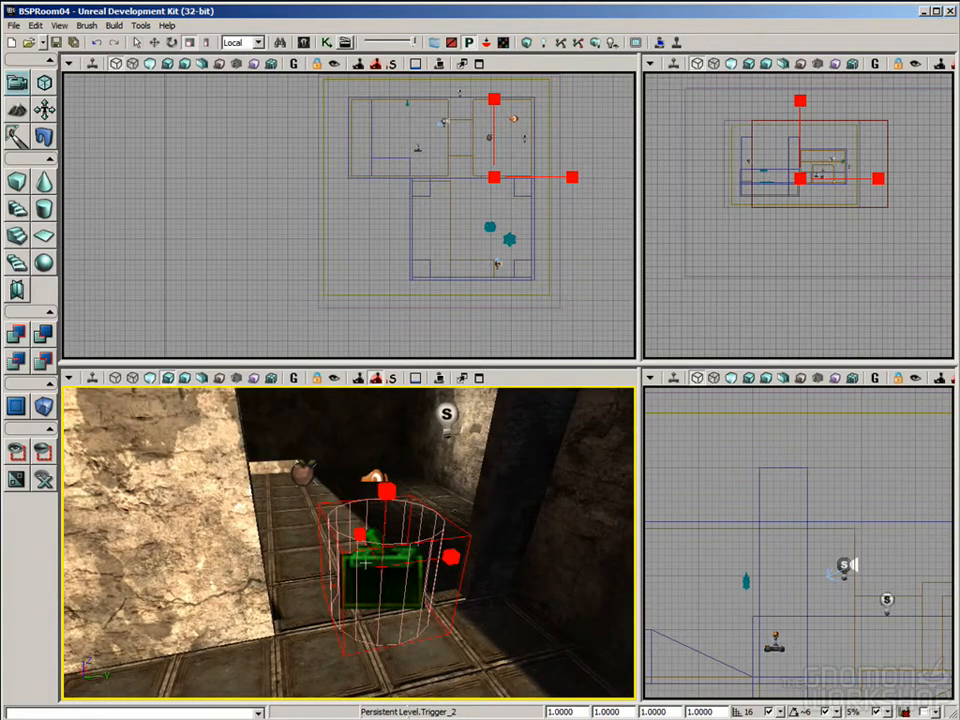
Step: Scale the trigger wider so its collision cylinder spans the doorway, and deselect it
{"action": "left_click_drag", "start_coordinate": [458, 561], "coordinate": [535, 557]}
{"action": "mouse_move", "coordinate": [428, 606]}
{"action": "left_mouse_down"}
{"action": "mouse_move", "coordinate": [428, 648]}
{"action": "mouse_move", "coordinate": [428, 586]}
{"action": "left_mouse_up"}
{"action": "right_click_drag", "start_coordinate": [428, 586], "coordinate": [426, 556]}
{"action": "middle_click_drag", "start_coordinate": [426, 556], "coordinate": [430, 566]}
{"action": "left_click_drag", "start_coordinate": [454, 636], "coordinate": [454, 650]}
{"action": "mouse_move", "coordinate": [460, 605]}
{"action": "left_mouse_down"}
{"action": "mouse_move", "coordinate": [429, 607]}
{"action": "mouse_move", "coordinate": [445, 606]}
{"action": "left_mouse_up"}
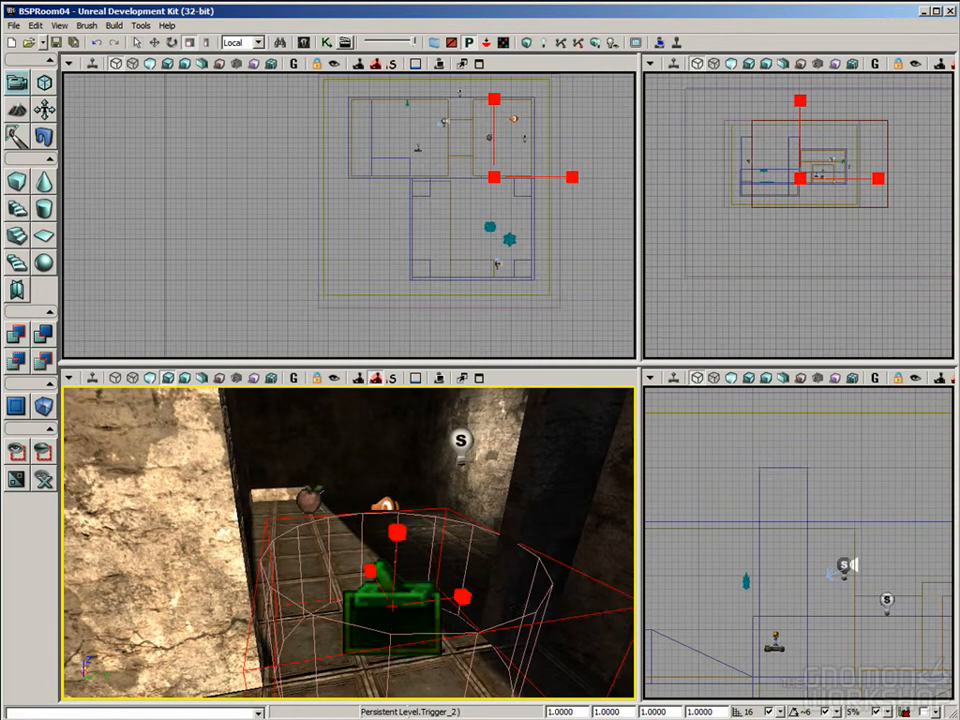
{"action": "left_click", "coordinate": [388, 621], "text": "ctrl"}
Step: Filter the Content Browser to Particle Systems, search for "gib_ex" and select P_VH_Gib_Explosion
{"action": "left_click_drag", "start_coordinate": [467, 676], "coordinate": [397, 547]}
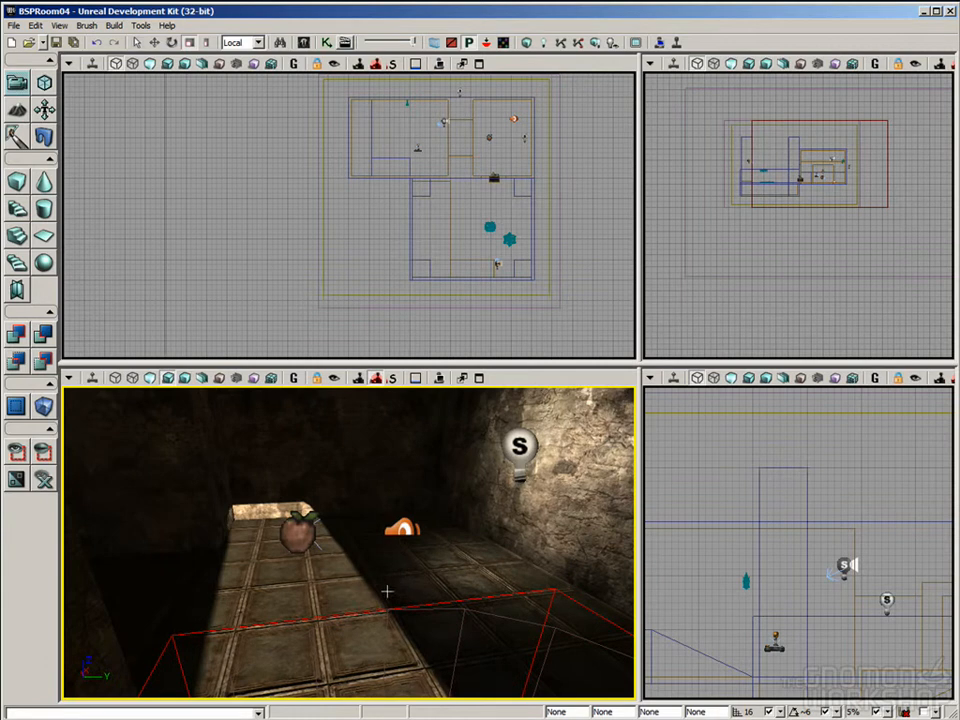
{"action": "right_click_drag", "start_coordinate": [387, 591], "coordinate": [388, 576]}
{"action": "left_click", "coordinate": [303, 45]}
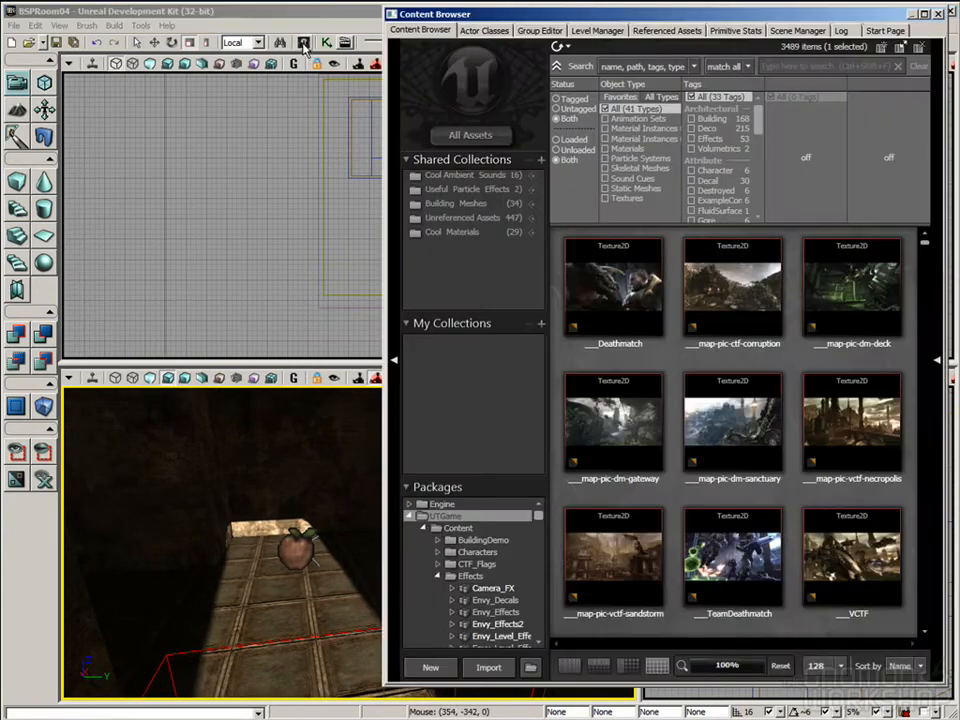
{"action": "left_click", "coordinate": [630, 159]}
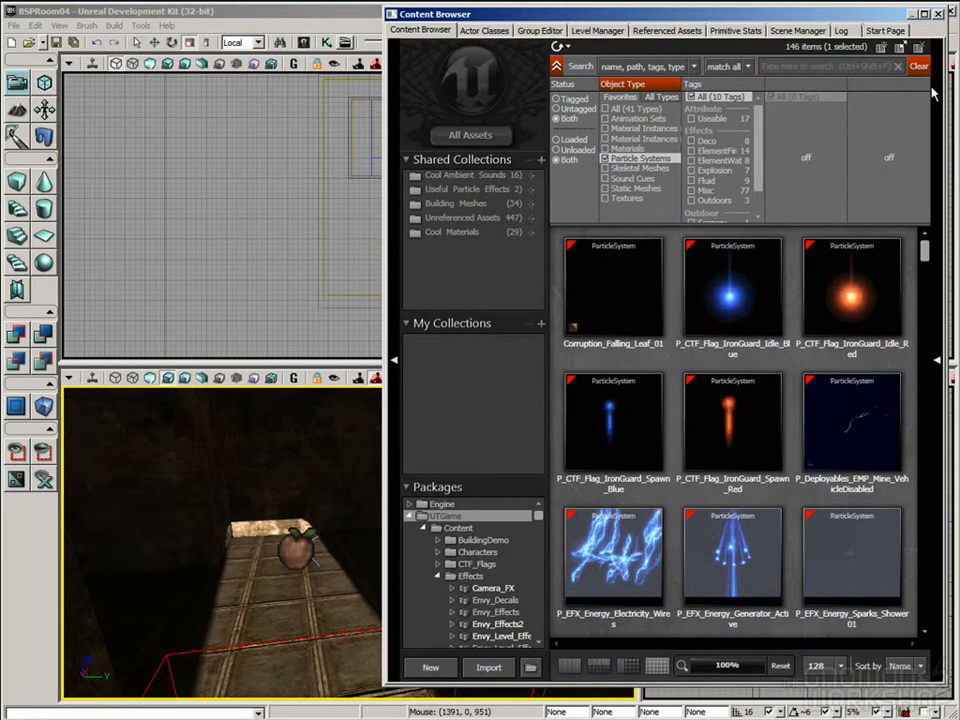
{"action": "type", "text": "gib_ex"}
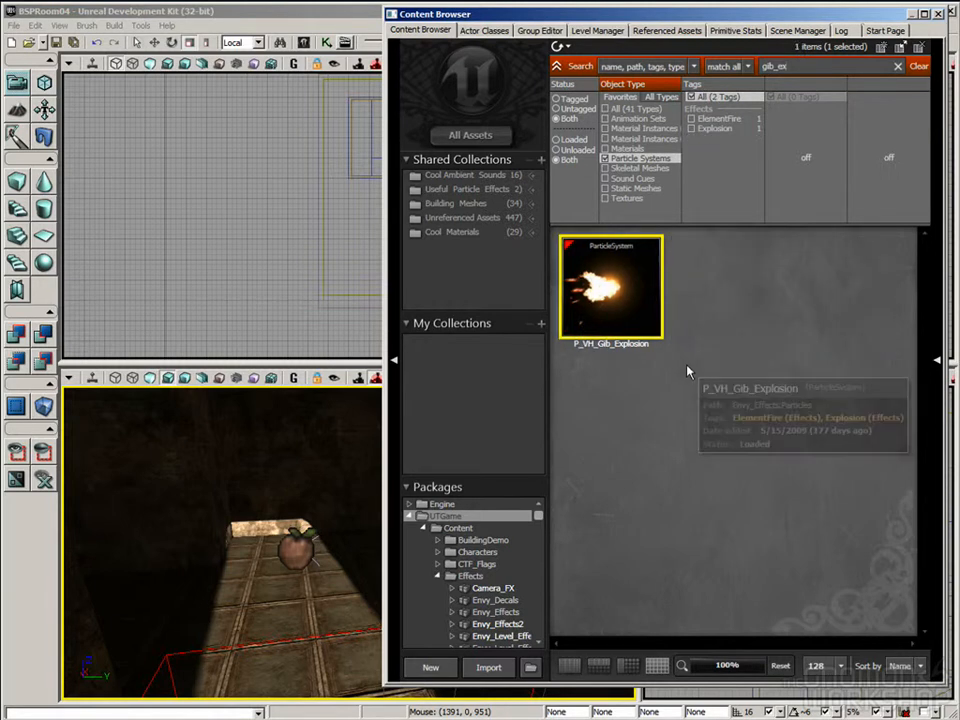
Step: Add an emitter of P_VH_Gib_Explosion on the inner room's floor, near the apple icon
{"action": "right_click_drag", "start_coordinate": [310, 470], "coordinate": [326, 475]}
{"action": "right_click_drag", "start_coordinate": [225, 541], "coordinate": [265, 546]}
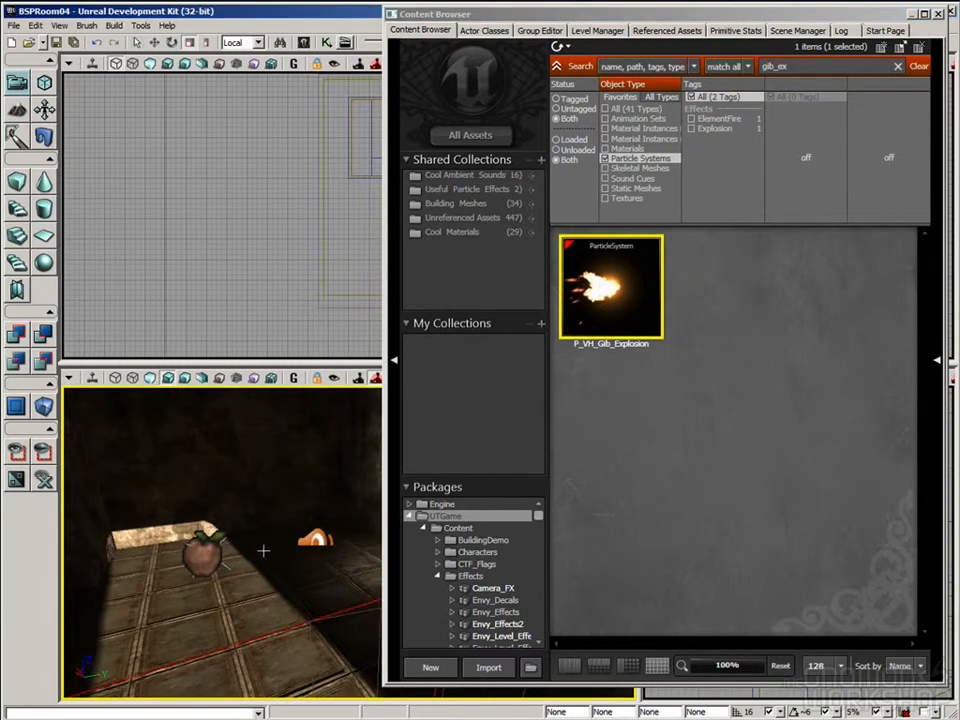
{"action": "right_click", "coordinate": [258, 555]}
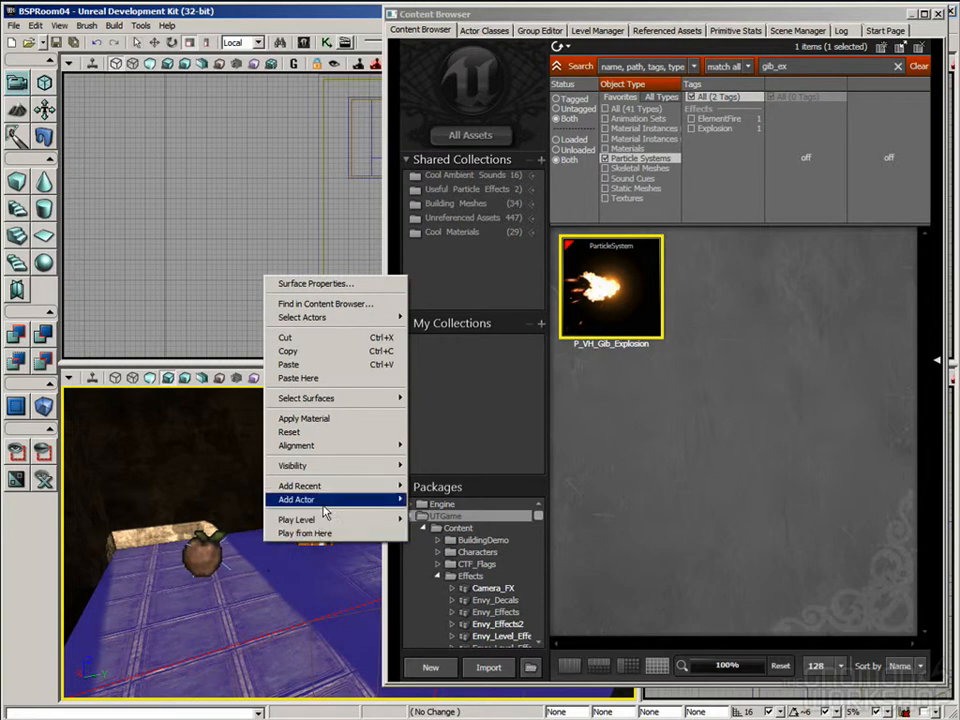
{"action": "mouse_move", "coordinate": [330, 499]}
{"action": "left_click", "coordinate": [482, 607]}
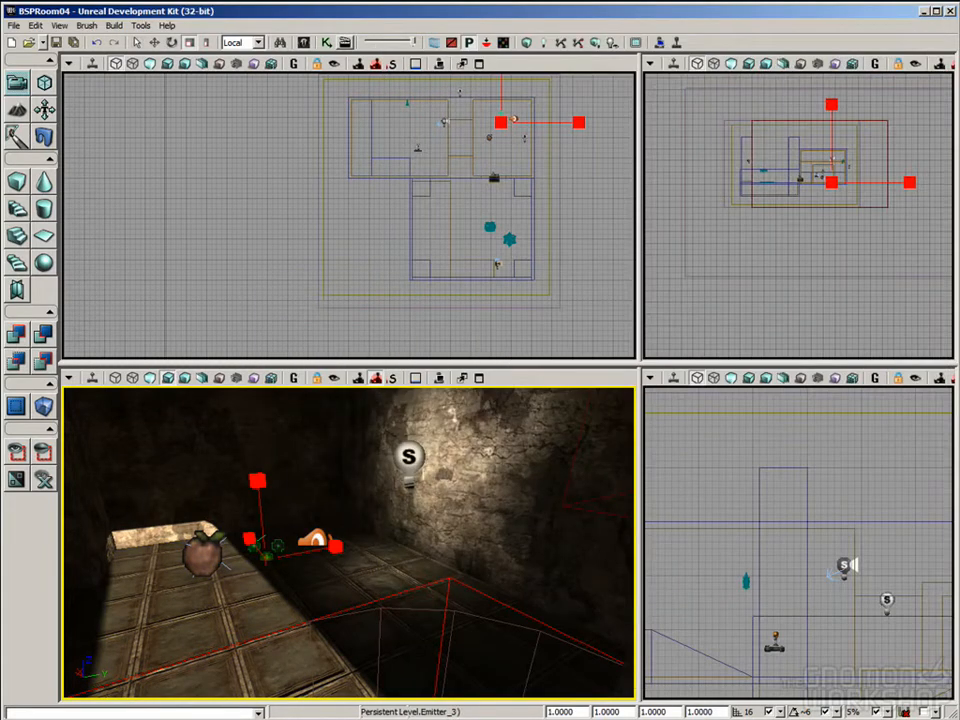
Step: Raise the explosion emitter above the inner room's floor with the translate widget
{"action": "right_click_drag", "start_coordinate": [367, 498], "coordinate": [371, 501]}
{"action": "key", "text": "space"}
{"action": "left_click_drag", "start_coordinate": [279, 502], "coordinate": [276, 426]}
{"action": "left_click_drag", "start_coordinate": [330, 480], "coordinate": [345, 596]}
Step: Play the level in the perspective viewport from the doorway, and exit back to editing
{"action": "left_click", "coordinate": [438, 379]}
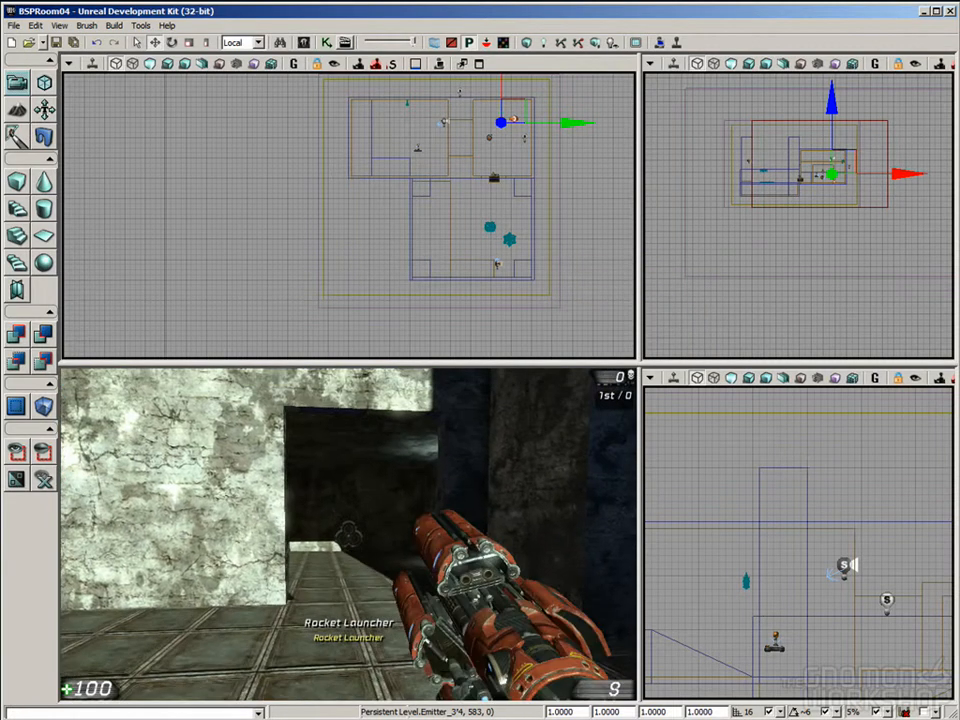
{"action": "key", "text": "Escape"}
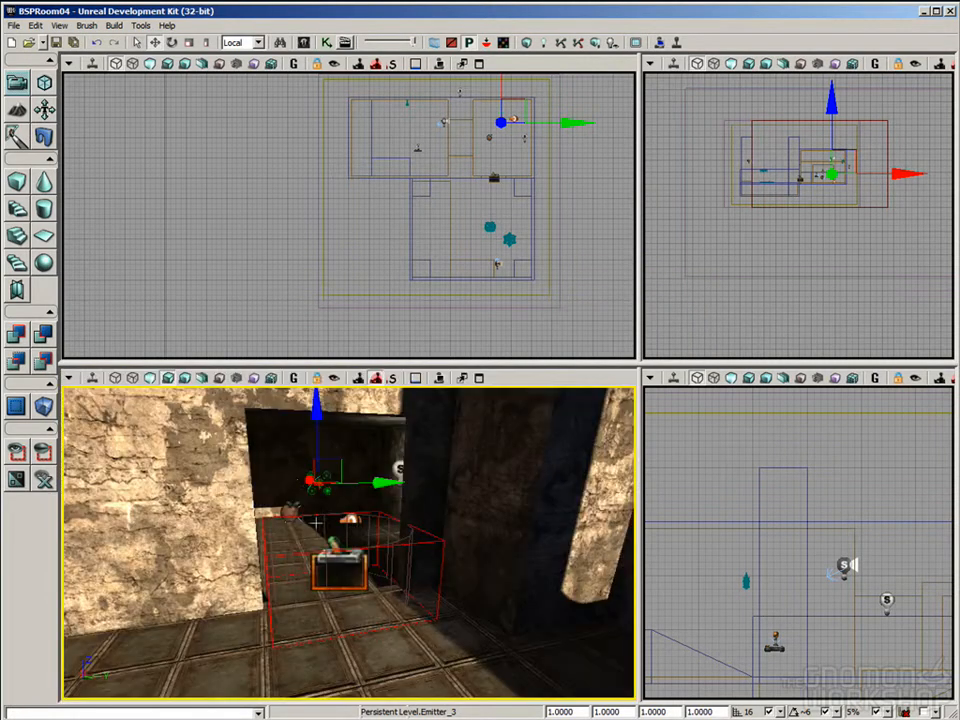
{"action": "right_click_drag", "start_coordinate": [335, 605], "coordinate": [355, 611]}
{"action": "left_click_drag", "start_coordinate": [355, 611], "coordinate": [414, 625]}
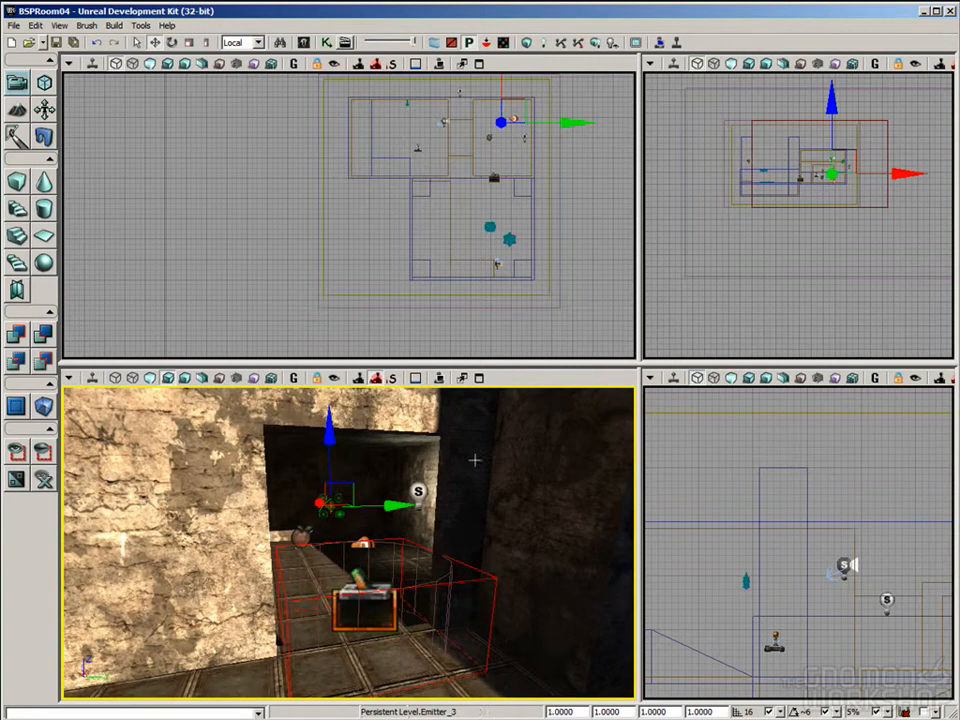
Step: Reopen the Kismet editor and select the trigger in the doorway
{"action": "left_click", "coordinate": [326, 42]}
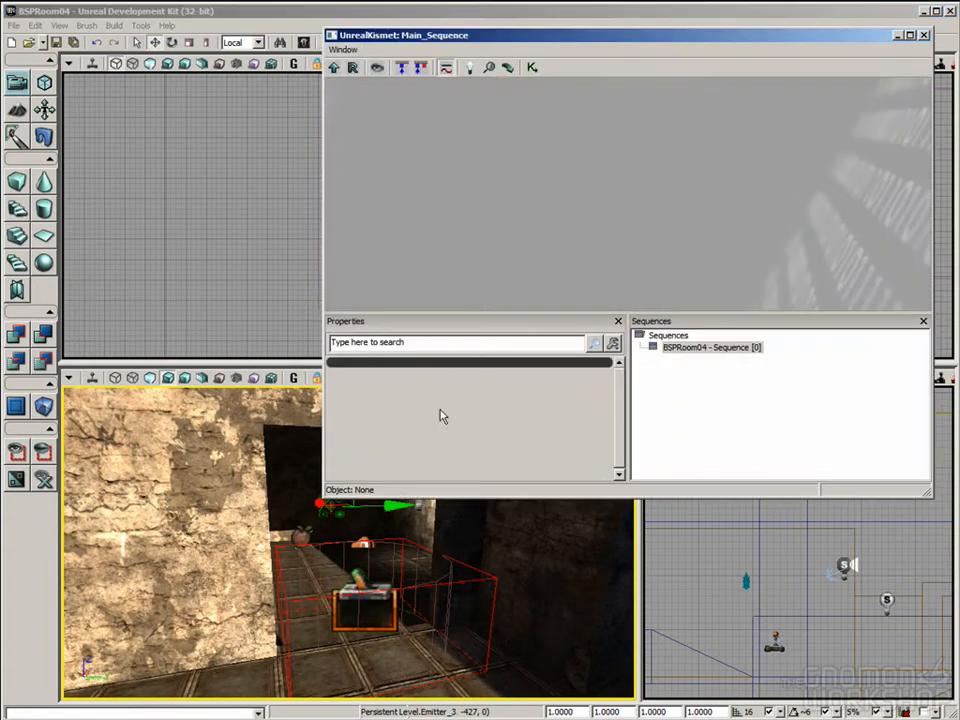
{"action": "right_click_drag", "start_coordinate": [566, 602], "coordinate": [578, 586]}
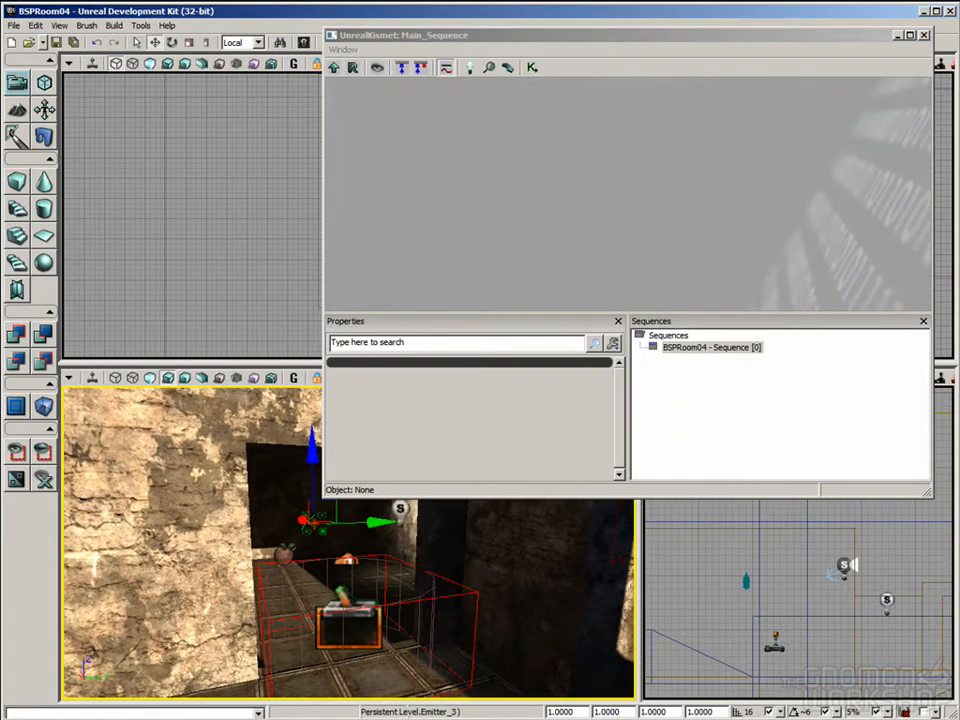
{"action": "left_click", "coordinate": [372, 609]}
{"action": "right_click", "coordinate": [520, 195]}
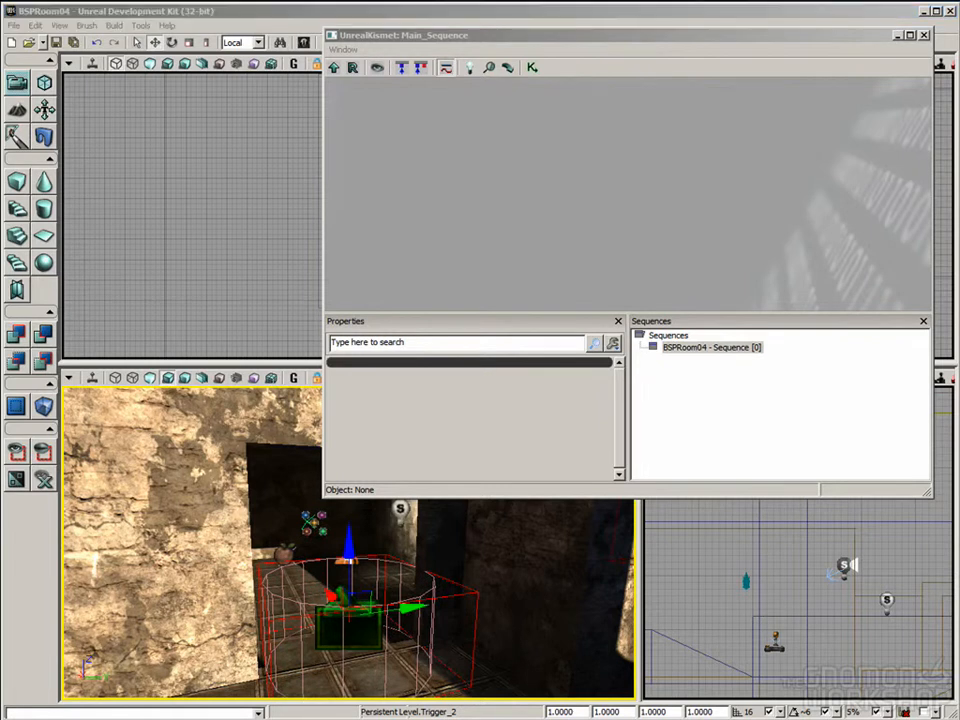
{"action": "right_click_drag", "start_coordinate": [408, 569], "coordinate": [270, 618]}
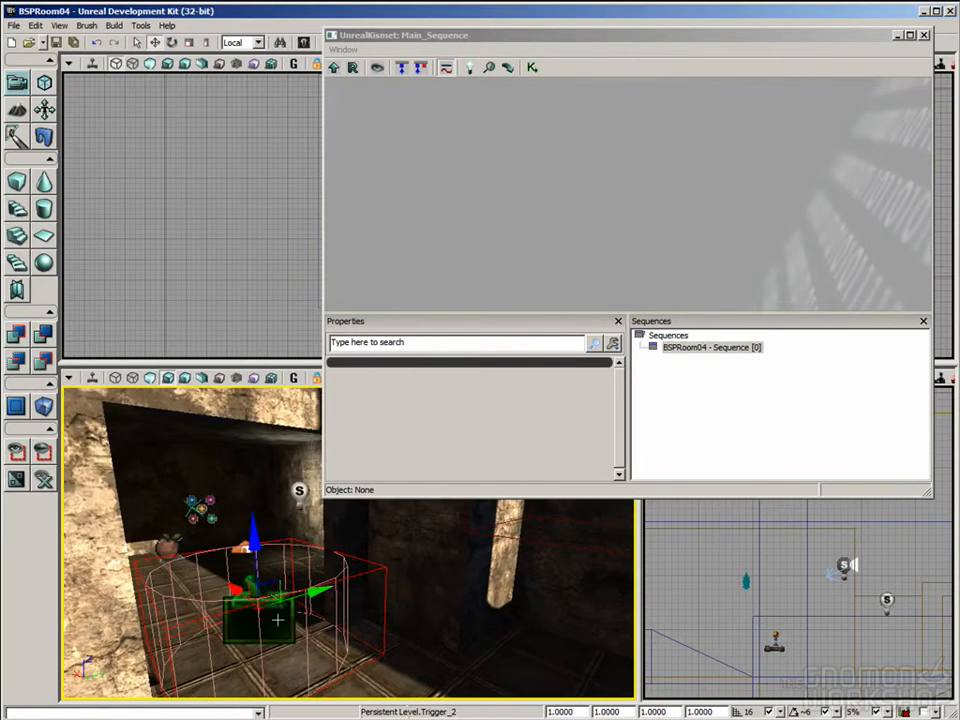
{"action": "left_click", "coordinate": [438, 149]}
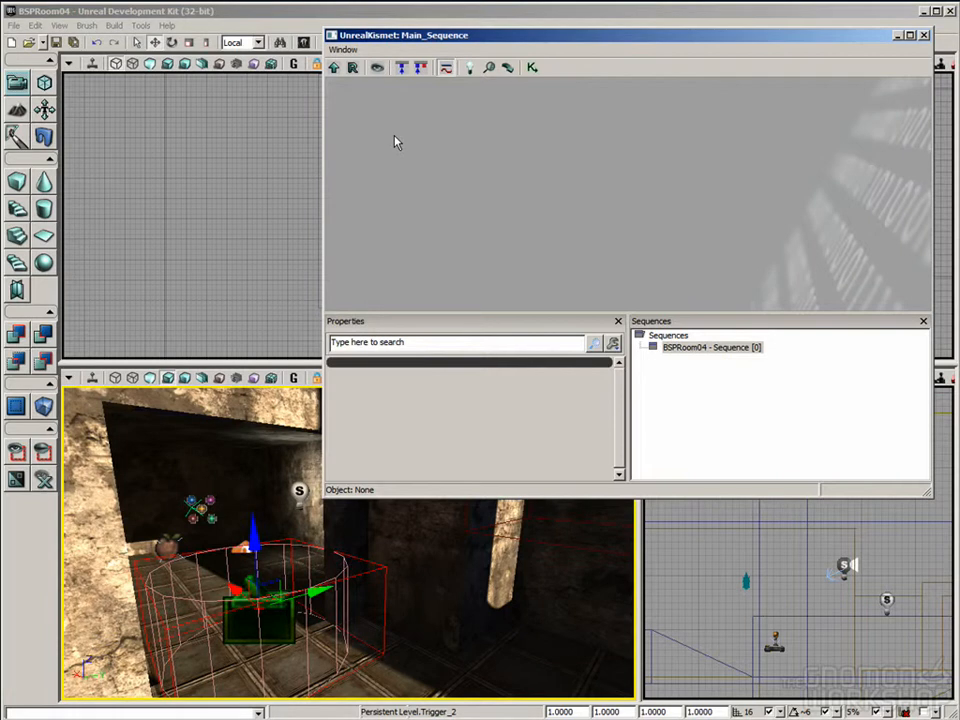
Step: Add a Level Startup event to the main sequence and keep it selected
{"action": "right_click", "coordinate": [399, 124]}
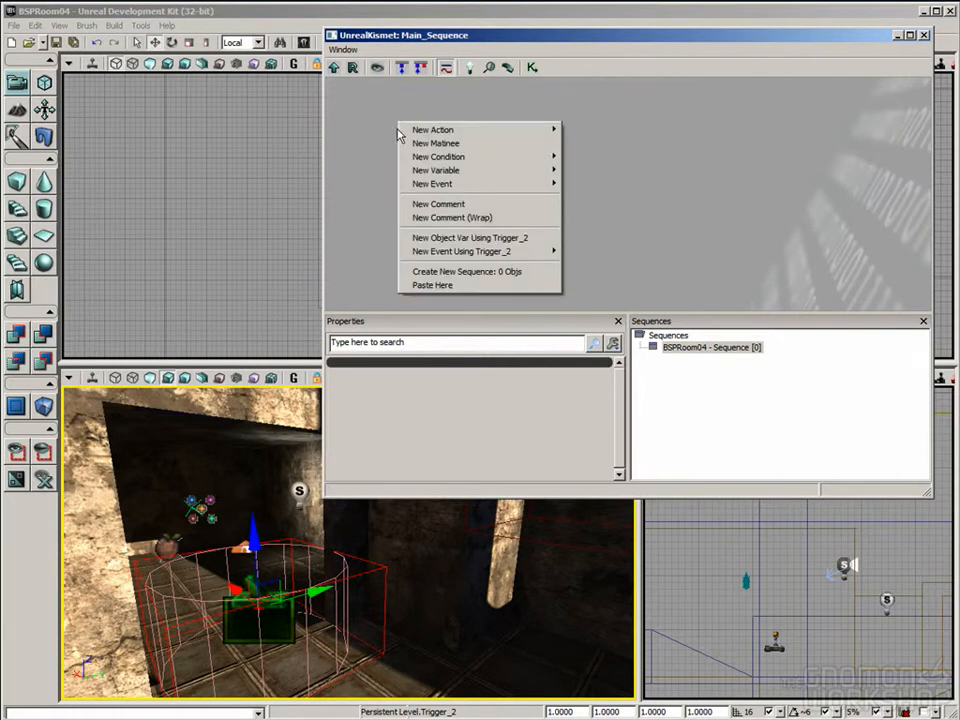
{"action": "mouse_move", "coordinate": [440, 184]}
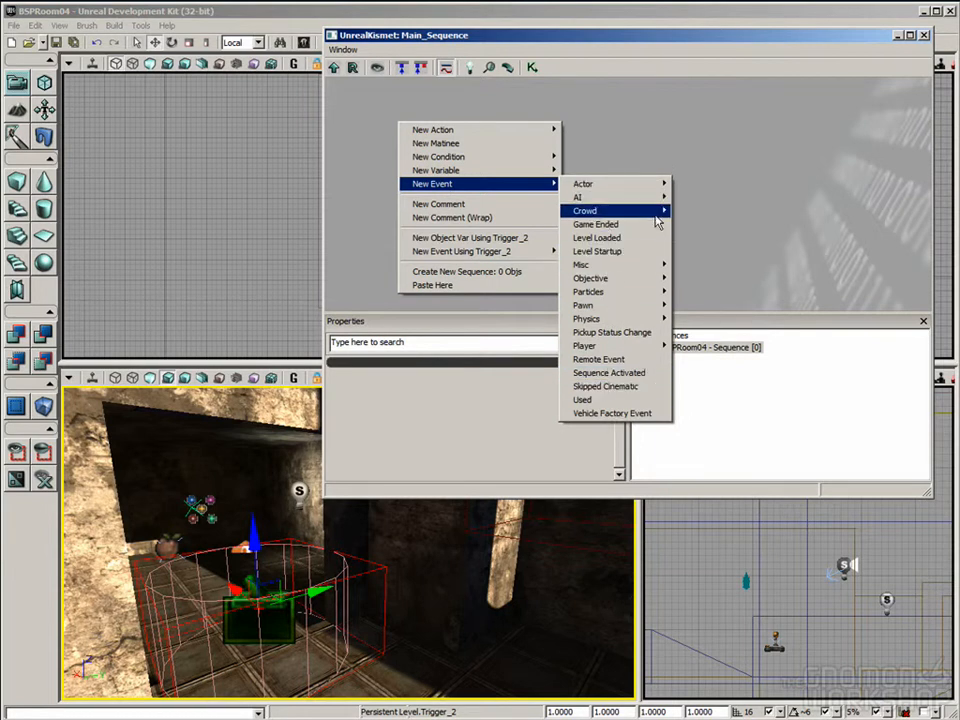
{"action": "left_click", "coordinate": [617, 252]}
{"action": "left_click_drag", "start_coordinate": [443, 185], "coordinate": [590, 196]}
{"action": "left_click", "coordinate": [427, 180]}
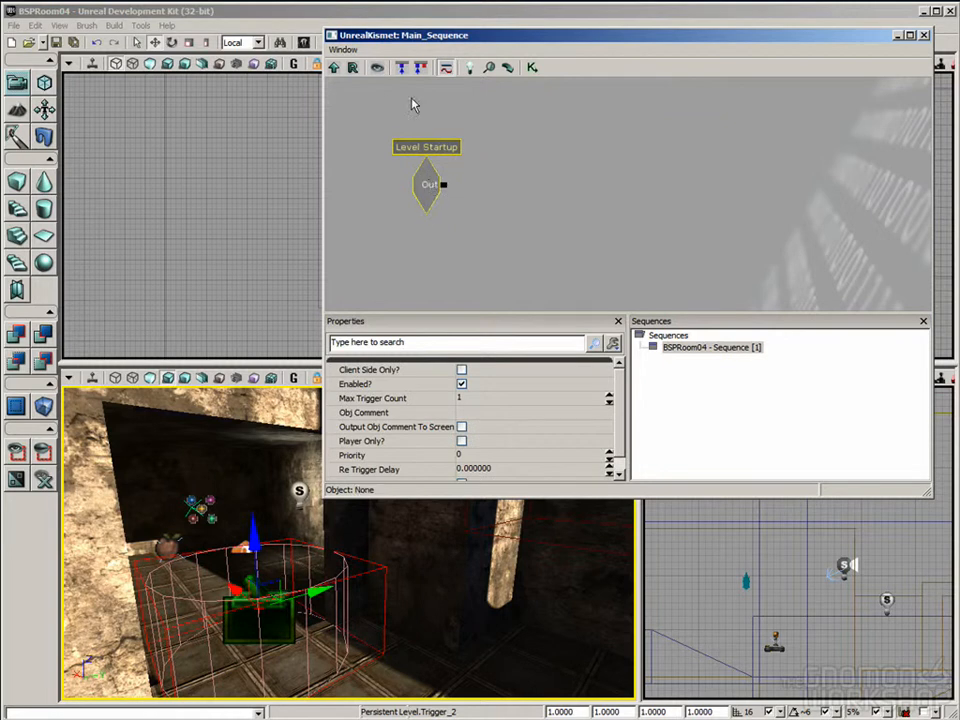
Step: Delete the Level Startup event and add a Touch event using the trigger in the doorway
{"action": "left_click_drag", "start_coordinate": [487, 204], "coordinate": [503, 225]}
{"action": "key", "text": "Delete"}
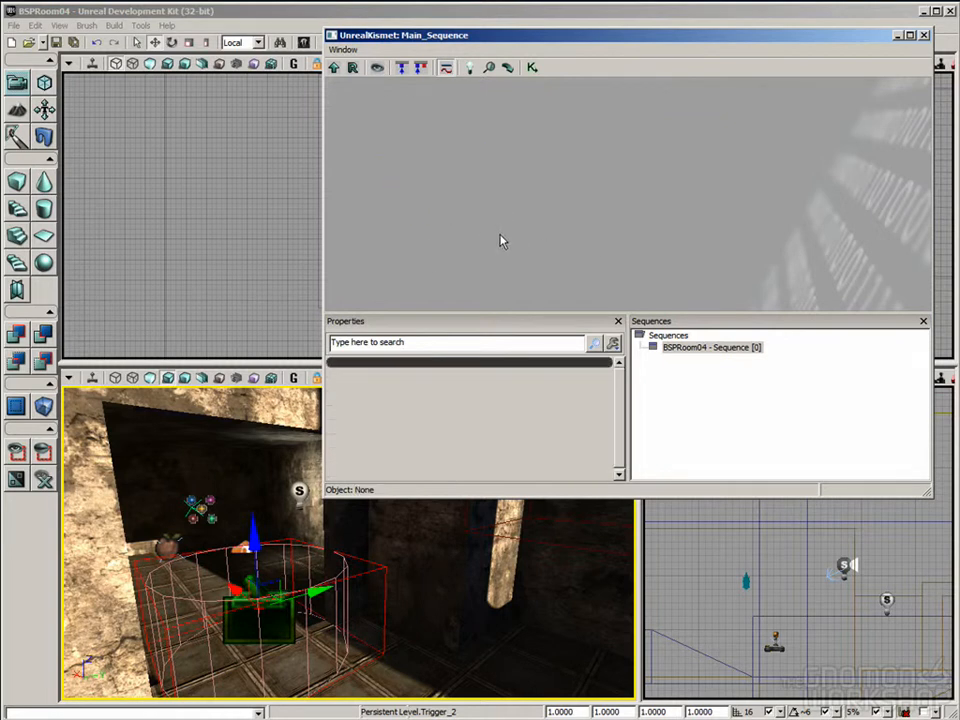
{"action": "right_click_drag", "start_coordinate": [440, 570], "coordinate": [404, 613]}
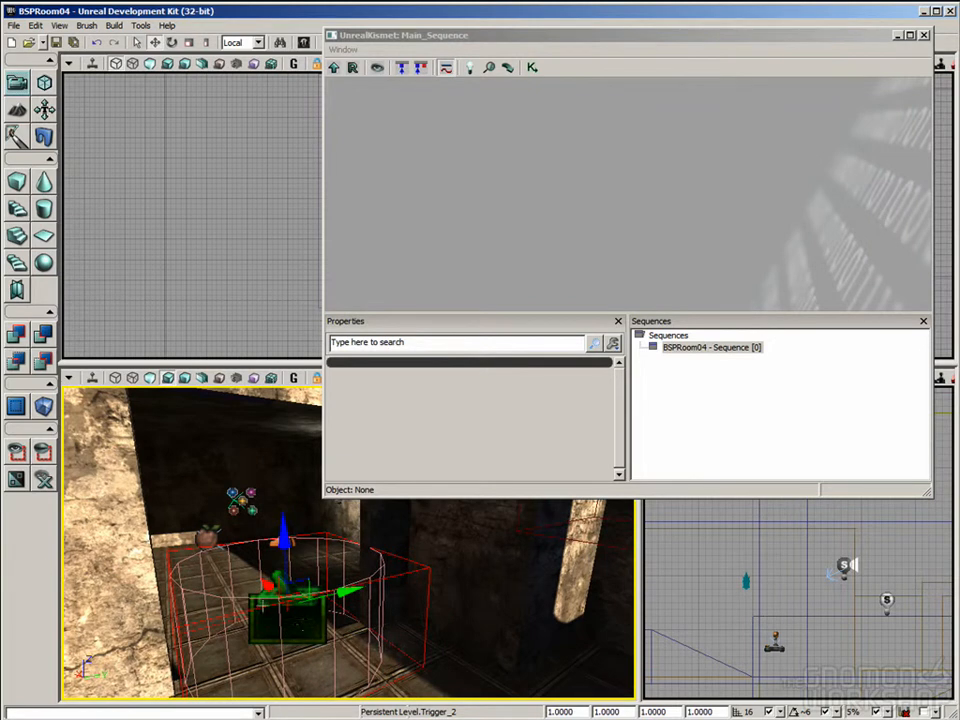
{"action": "left_click_drag", "start_coordinate": [299, 622], "coordinate": [328, 612]}
{"action": "left_click_drag", "start_coordinate": [563, 639], "coordinate": [521, 641]}
{"action": "right_click", "coordinate": [411, 139]}
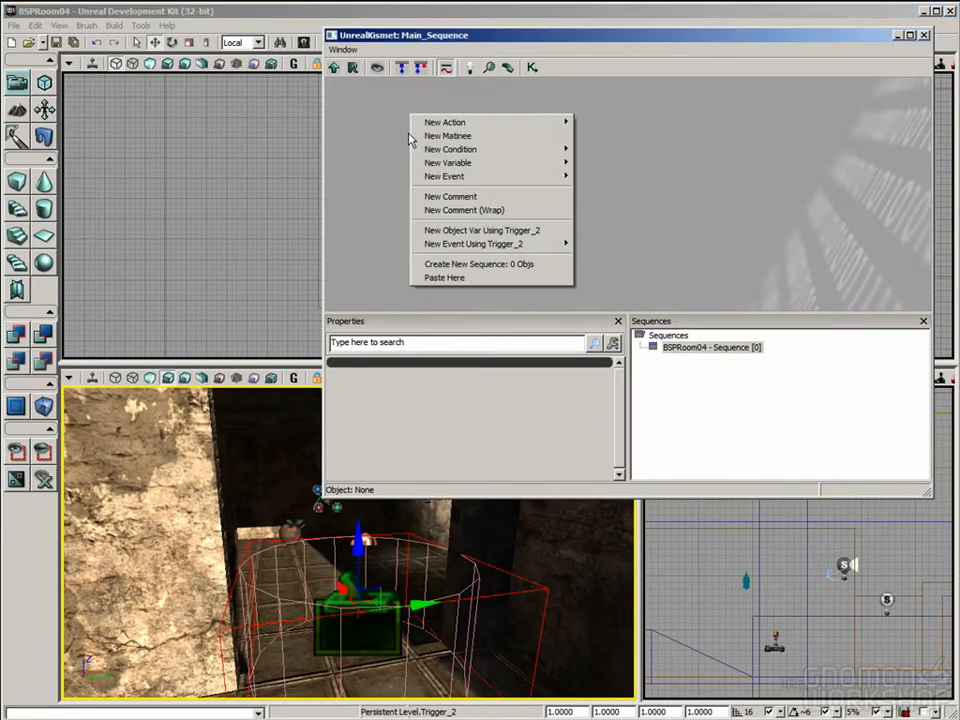
{"action": "mouse_move", "coordinate": [438, 247]}
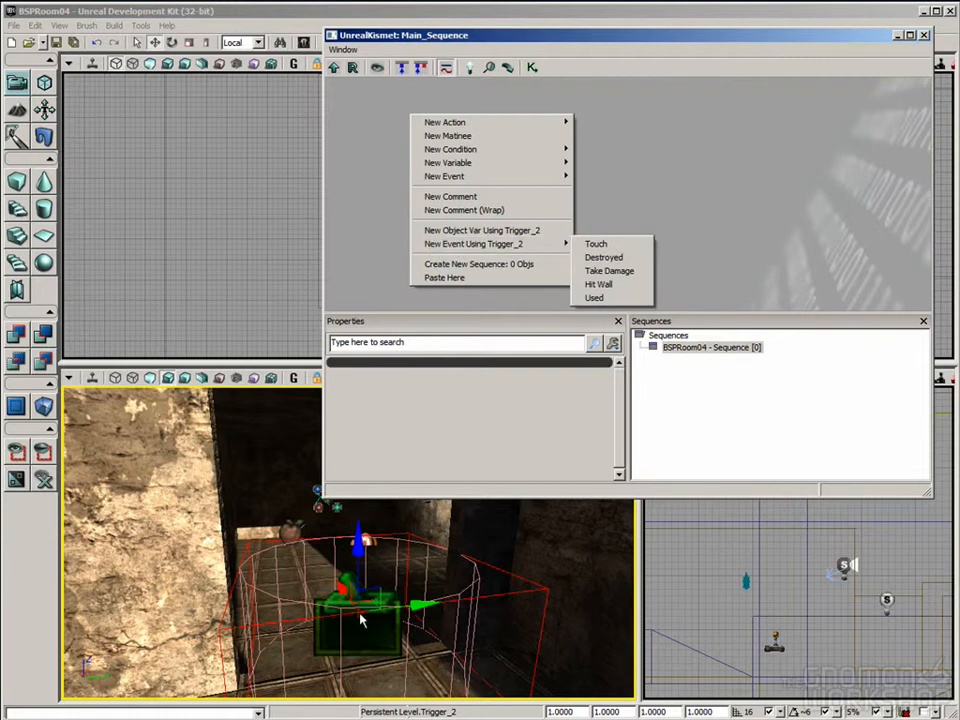
{"action": "left_click", "coordinate": [605, 248]}
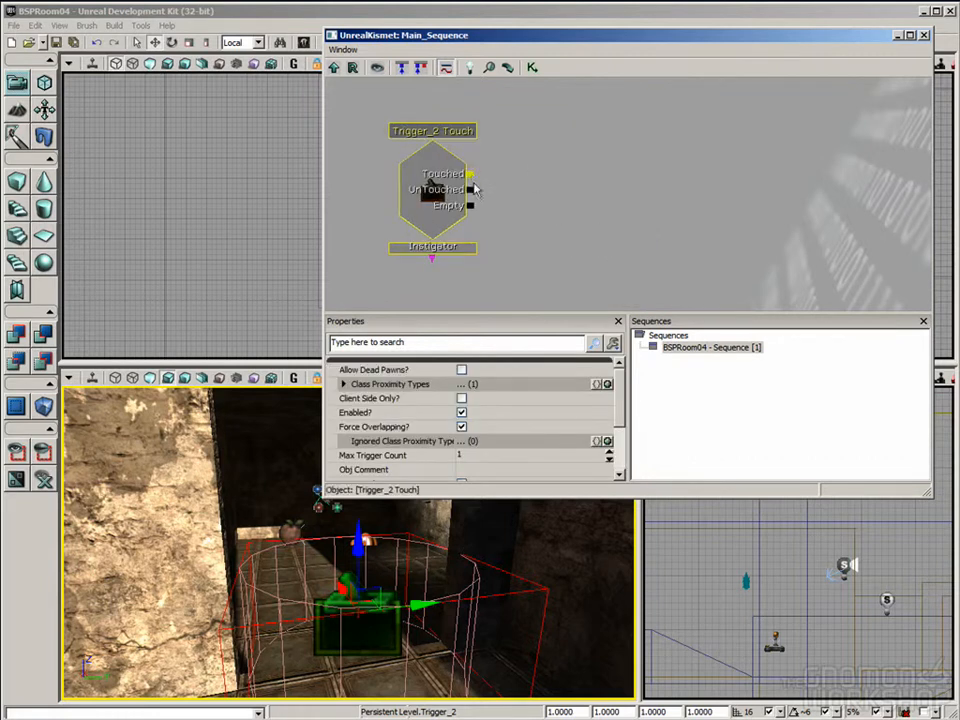
Step: Add a Toggle action beside the Touch event and wire the event's Touched output to the Turn On input
{"action": "left_click_drag", "start_coordinate": [471, 174], "coordinate": [606, 200]}
{"action": "left_click_drag", "start_coordinate": [581, 242], "coordinate": [634, 236]}
{"action": "right_click_drag", "start_coordinate": [546, 632], "coordinate": [519, 519]}
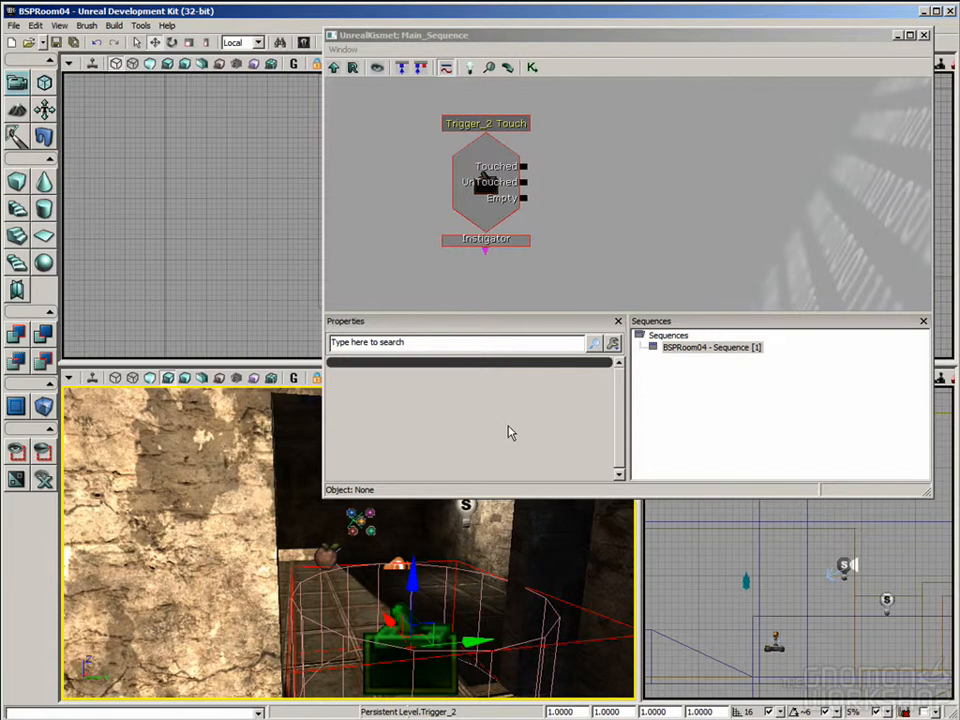
{"action": "left_click", "coordinate": [677, 185]}
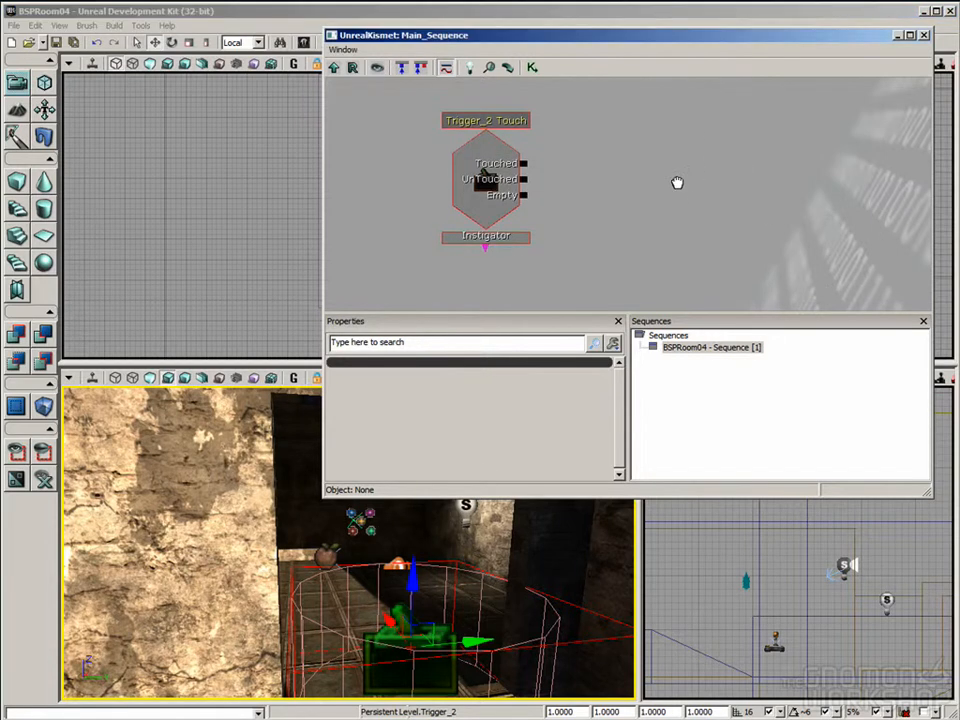
{"action": "left_click_drag", "start_coordinate": [670, 148], "coordinate": [606, 141]}
{"action": "right_click", "coordinate": [608, 119]}
{"action": "mouse_move", "coordinate": [634, 128]}
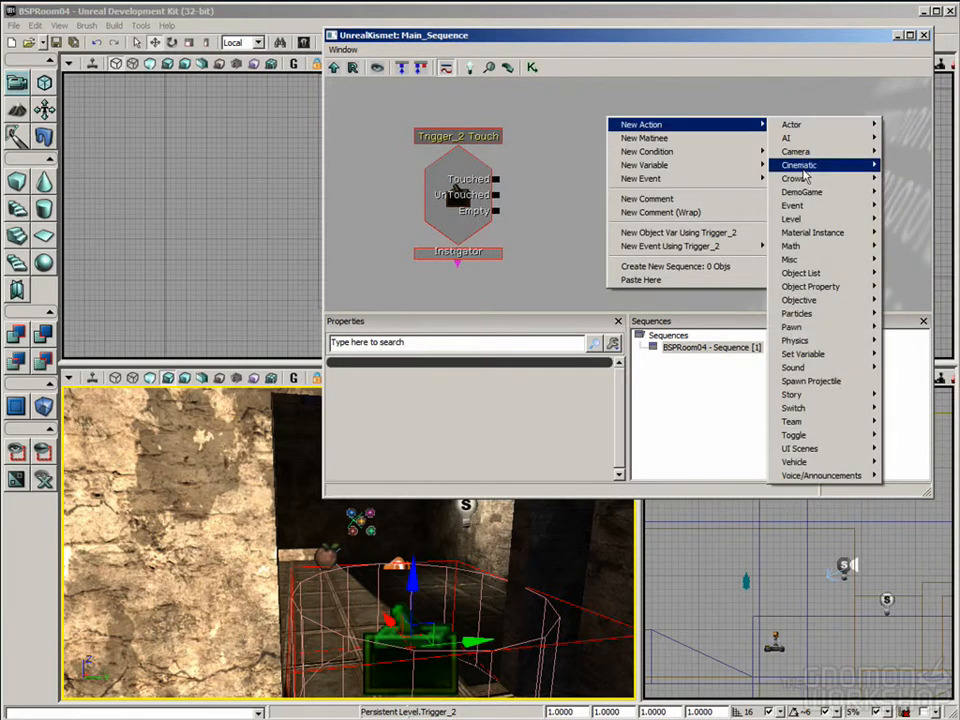
{"action": "mouse_move", "coordinate": [789, 438]}
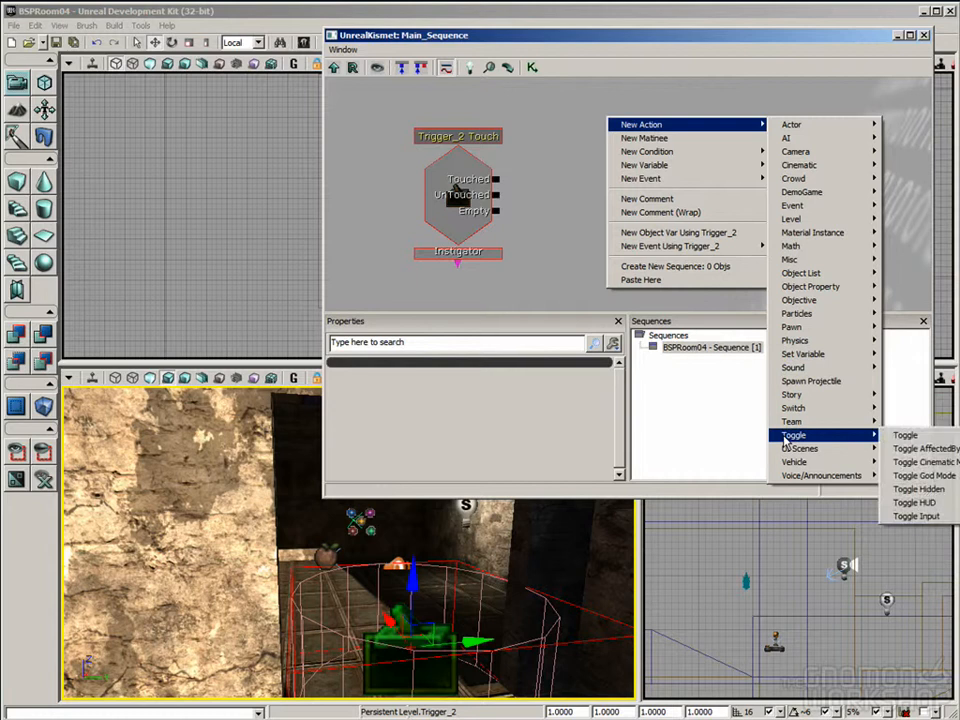
{"action": "left_click", "coordinate": [908, 436]}
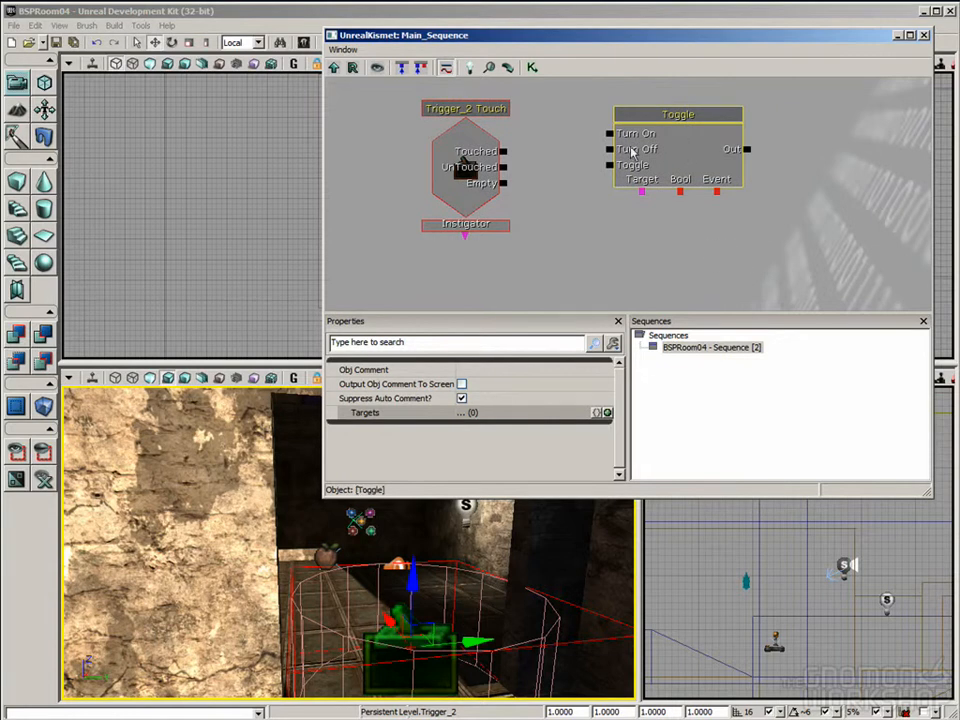
{"action": "left_click_drag", "start_coordinate": [505, 152], "coordinate": [614, 135]}
{"action": "left_click", "coordinate": [657, 152]}
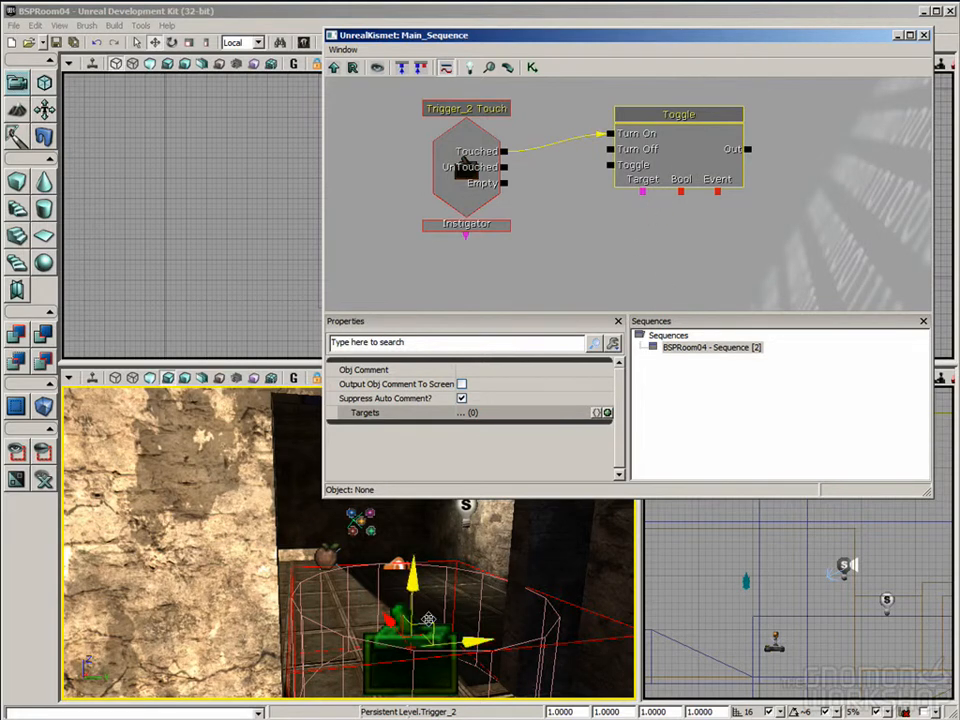
Step: Add an object variable for the explosion emitter below the Toggle action and link it to the action's Target
{"action": "left_click_drag", "start_coordinate": [427, 612], "coordinate": [386, 560]}
{"action": "left_click", "coordinate": [366, 532]}
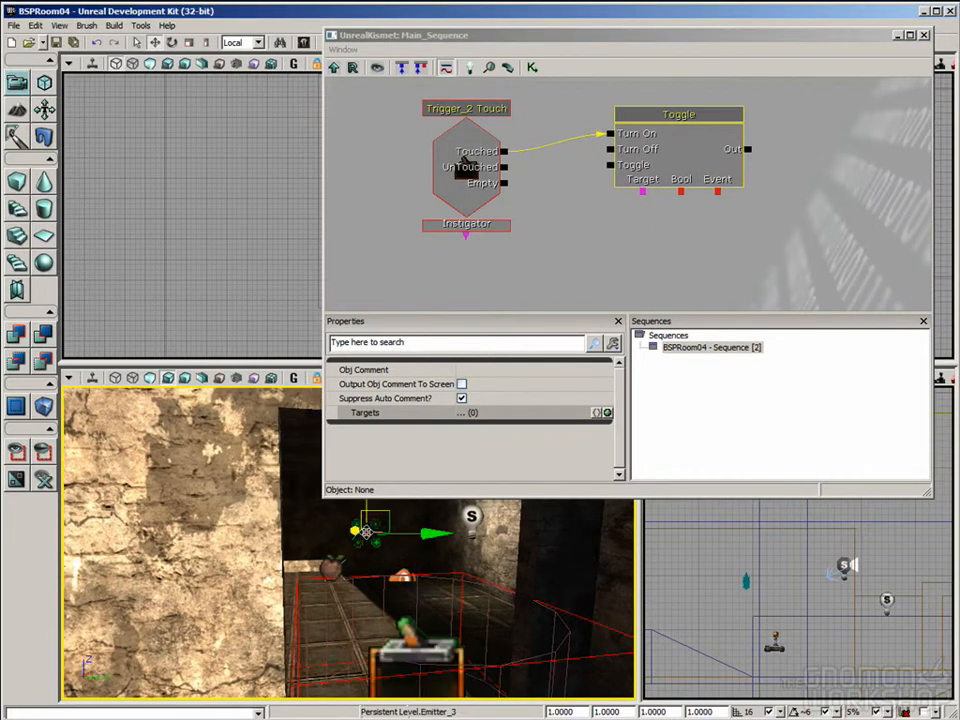
{"action": "right_click", "coordinate": [634, 200]}
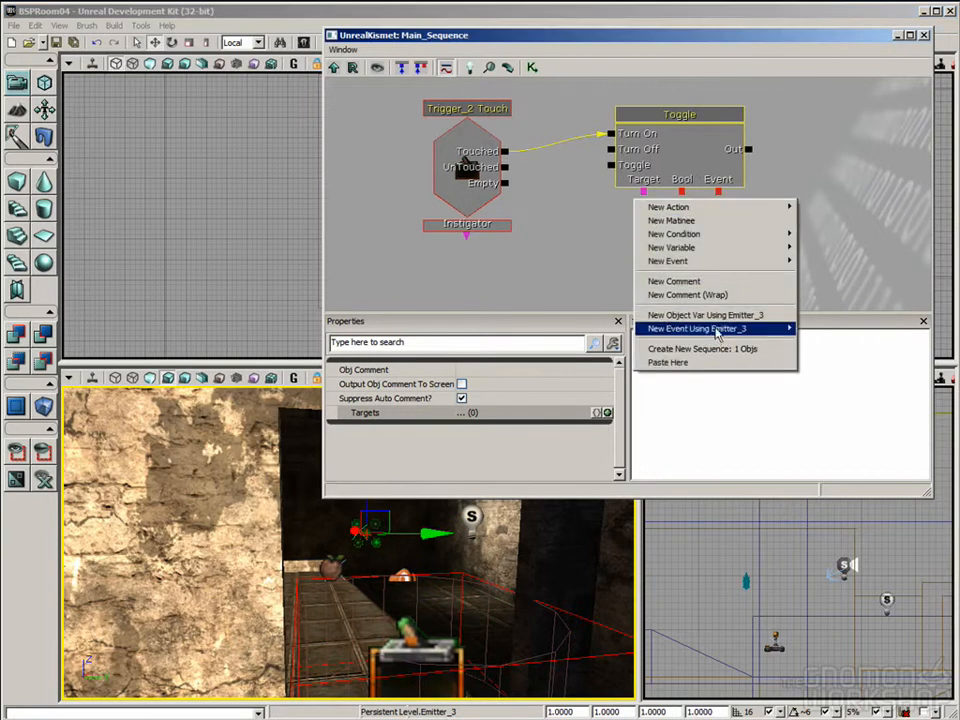
{"action": "left_click", "coordinate": [765, 316]}
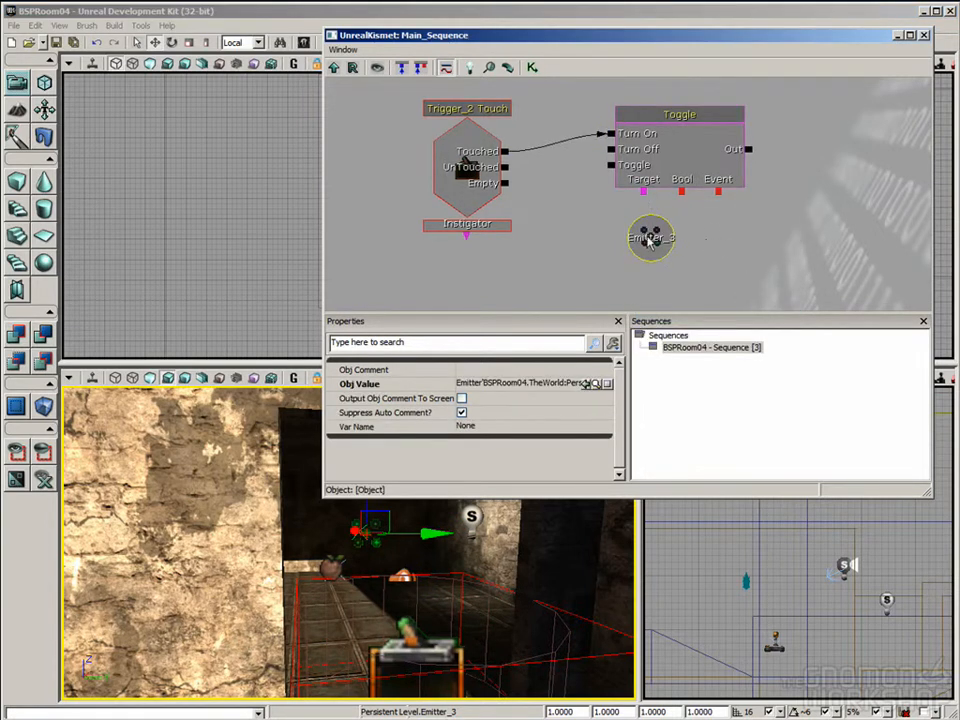
{"action": "left_click", "coordinate": [662, 150]}
{"action": "left_click_drag", "start_coordinate": [697, 131], "coordinate": [697, 125], "text": "ctrl"}
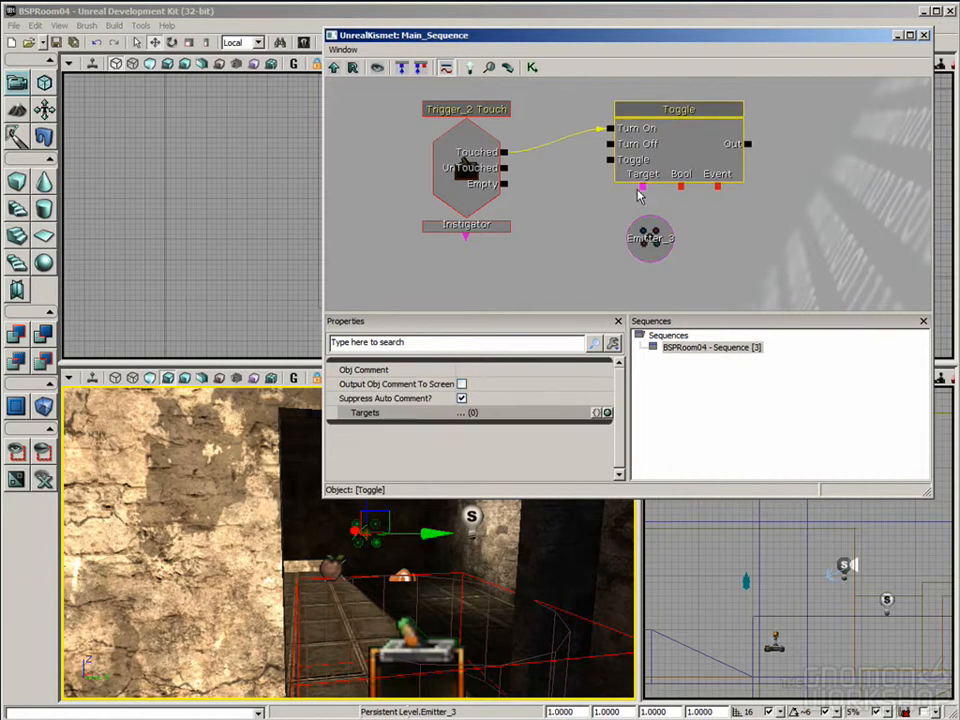
{"action": "left_click_drag", "start_coordinate": [643, 188], "coordinate": [648, 253]}
Step: Review the Touch event, the Toggle action and the emitter variable in the main sequence one by one
{"action": "left_click", "coordinate": [655, 178]}
{"action": "left_click", "coordinate": [473, 158]}
{"action": "left_click", "coordinate": [669, 146]}
{"action": "left_click", "coordinate": [627, 248]}
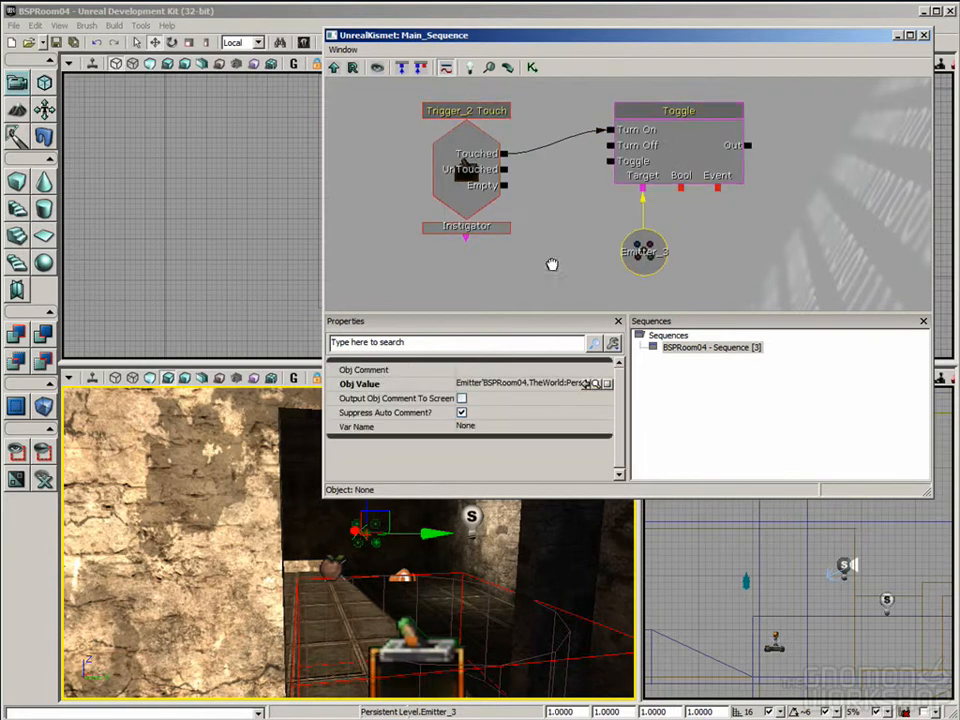
{"action": "left_click", "coordinate": [555, 245]}
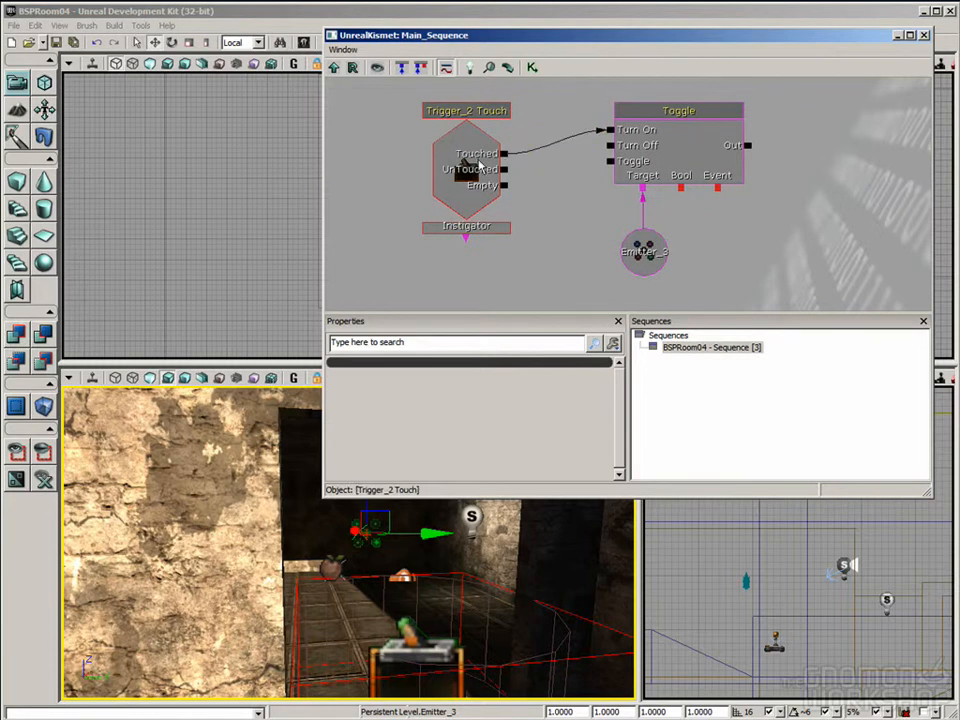
{"action": "left_click", "coordinate": [444, 113]}
{"action": "left_click", "coordinate": [686, 118]}
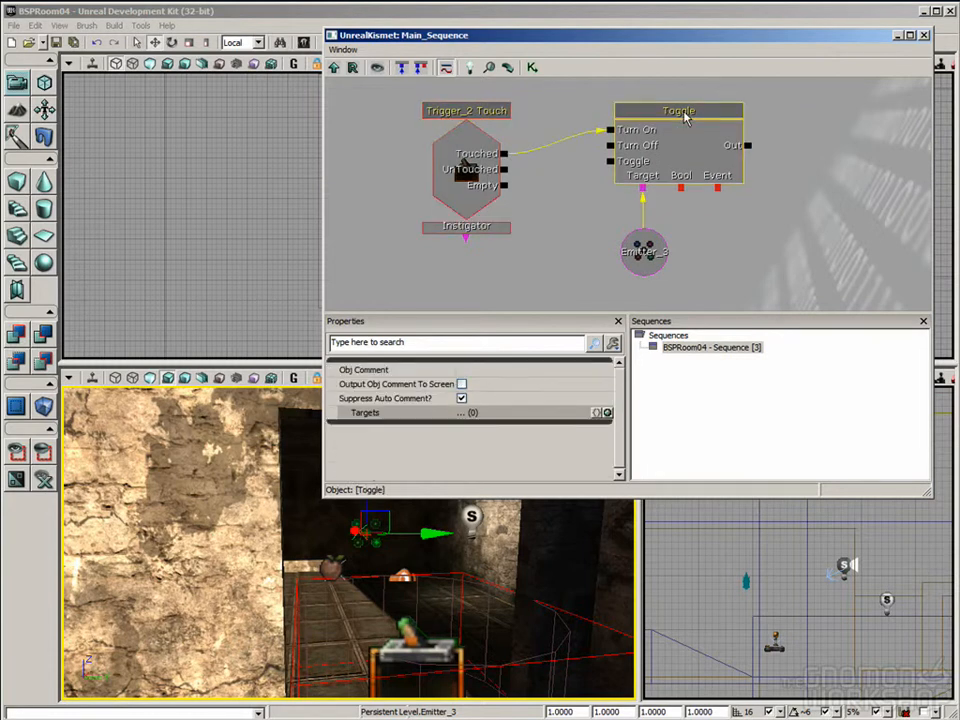
{"action": "left_click", "coordinate": [643, 248]}
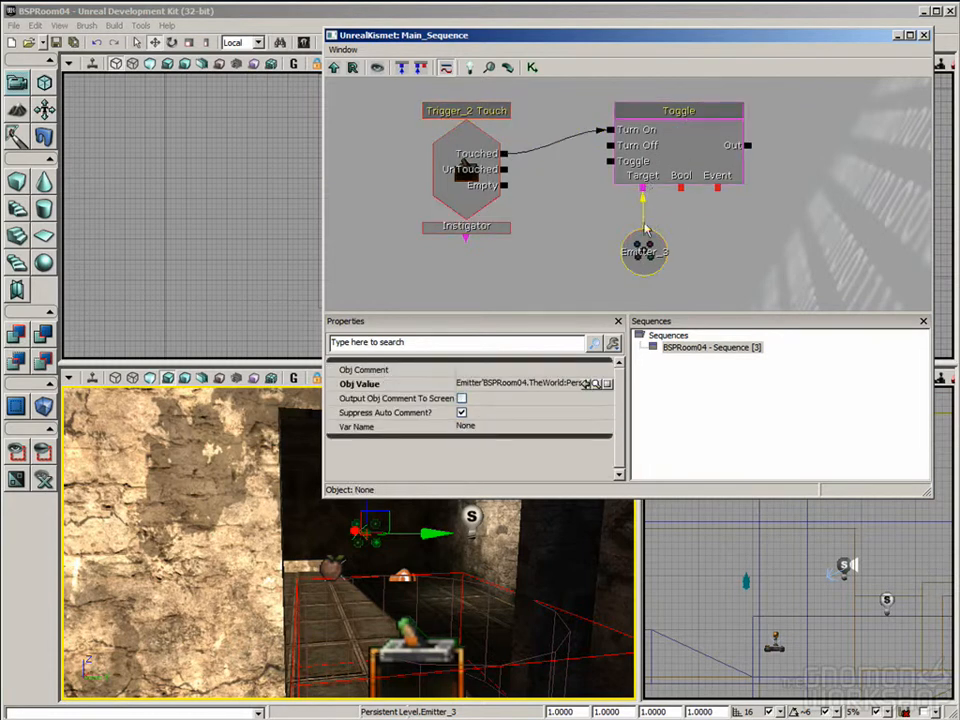
Step: Close the Kismet editor and save the level
{"action": "left_click", "coordinate": [924, 36]}
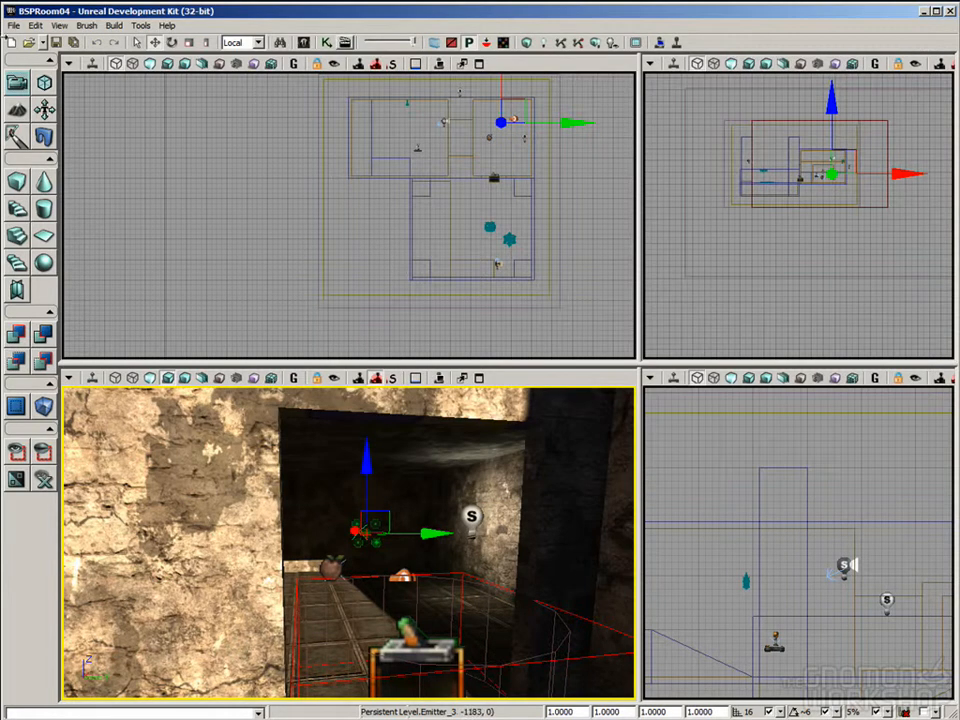
{"action": "key", "text": "ctrl+s"}
Step: Play the level in the perspective viewport, walk forward through the doorway trigger, and exit back to editing
{"action": "left_click_drag", "start_coordinate": [304, 459], "coordinate": [304, 602]}
{"action": "left_click", "coordinate": [337, 379]}
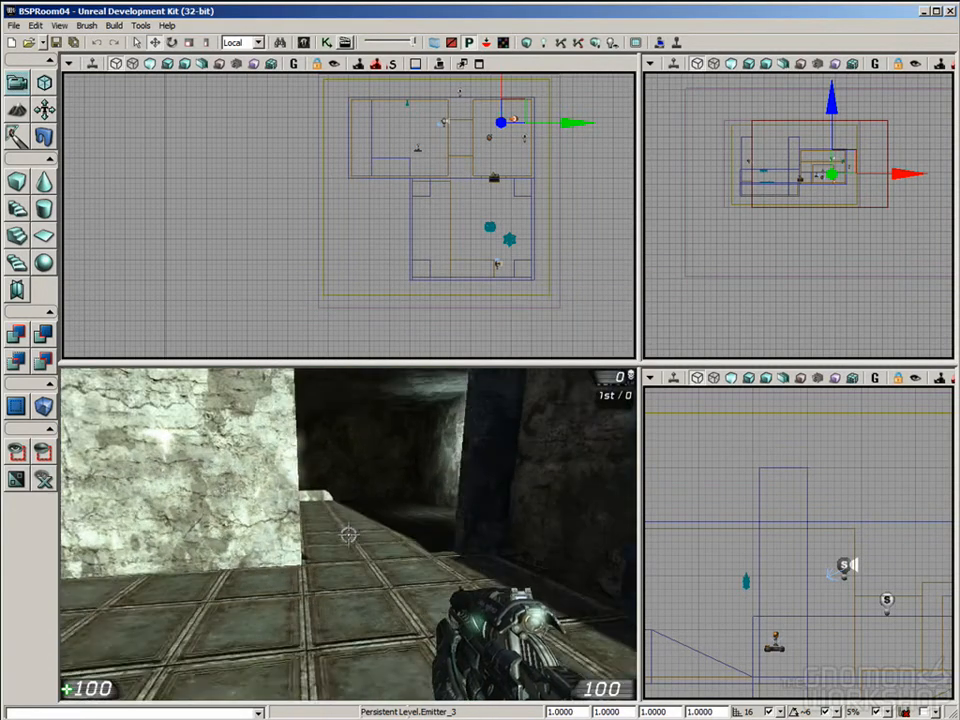
{"action": "key", "text": "w"}
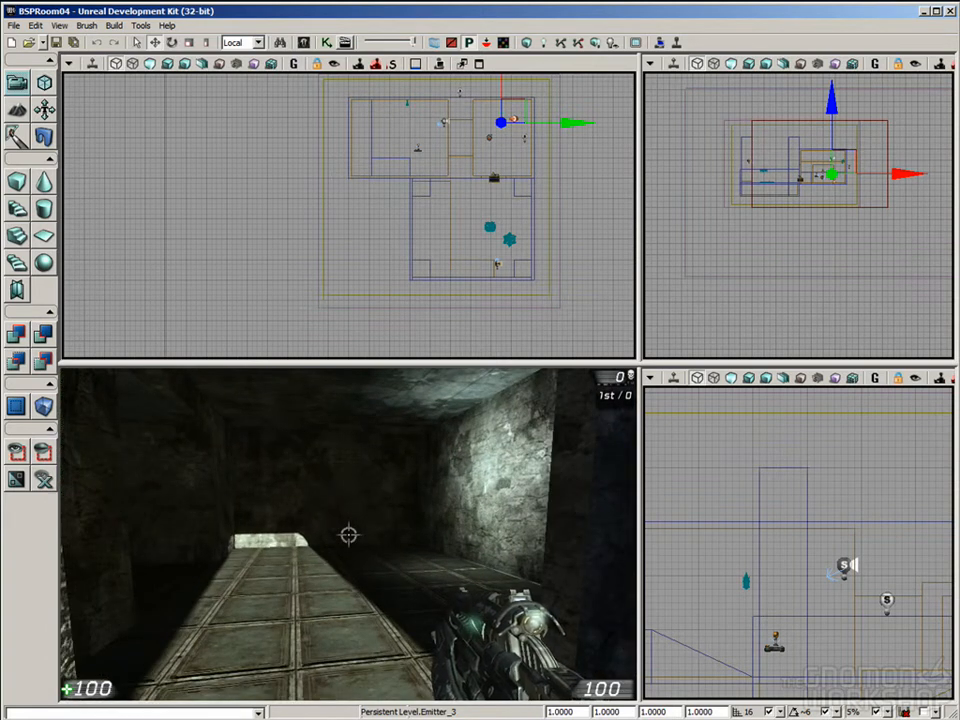
{"action": "key", "text": "Escape"}
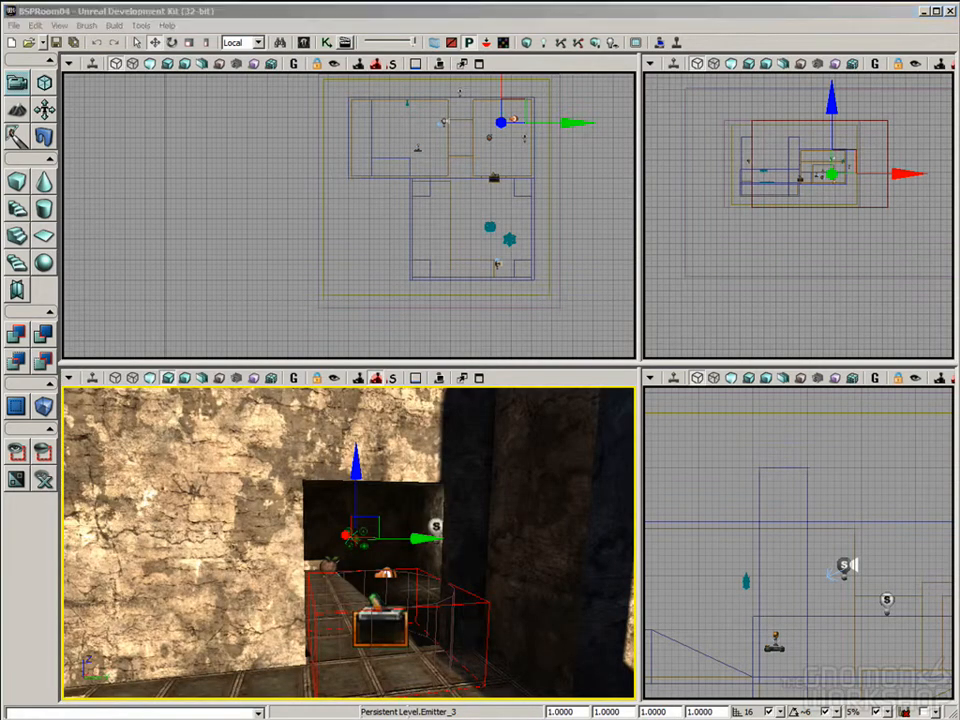
Step: Reopen the Kismet editor and inspect the properties of the trigger's Touch event
{"action": "right_click_drag", "start_coordinate": [145, 508], "coordinate": [185, 532]}
{"action": "left_click_drag", "start_coordinate": [185, 532], "coordinate": [520, 247]}
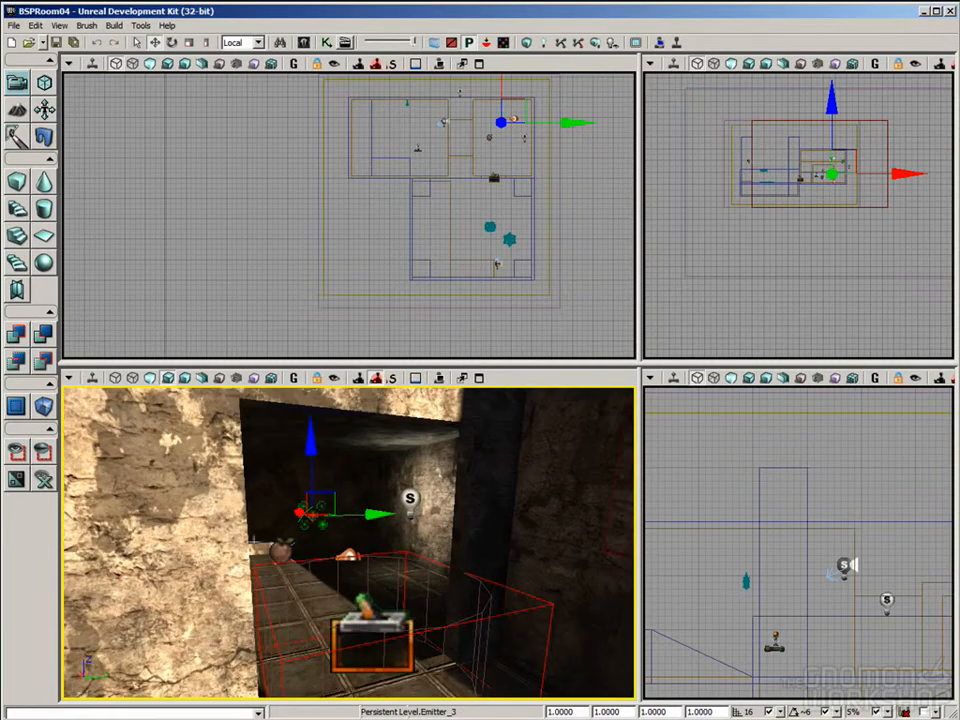
{"action": "left_click", "coordinate": [304, 42]}
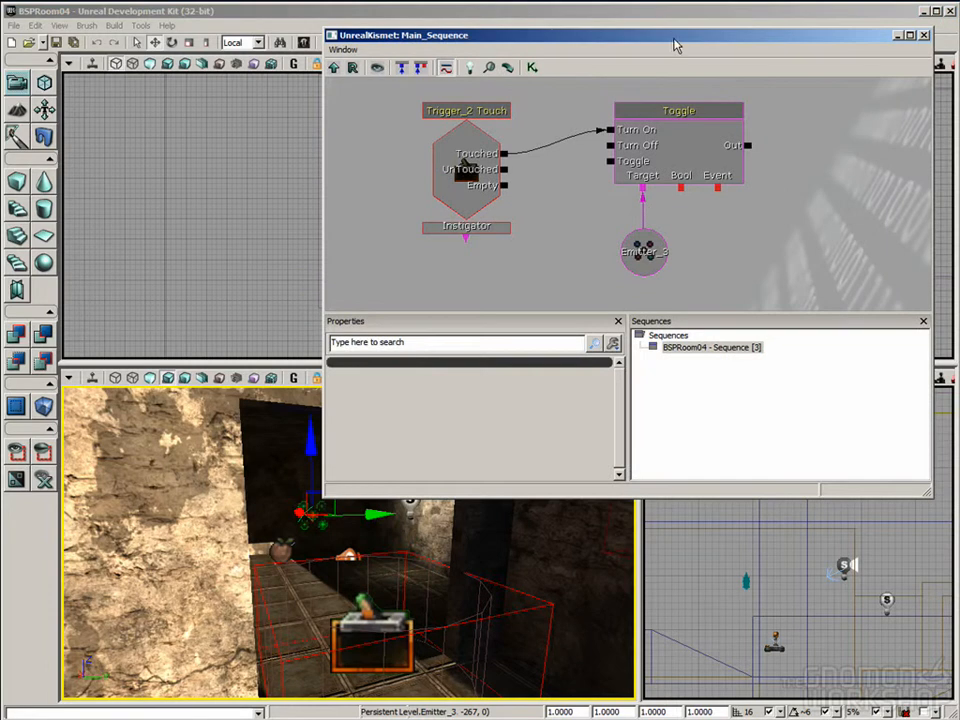
{"action": "left_click_drag", "start_coordinate": [675, 45], "coordinate": [594, 64]}
{"action": "left_click", "coordinate": [591, 150]}
{"action": "left_click", "coordinate": [428, 156]}
{"action": "left_click", "coordinate": [445, 226]}
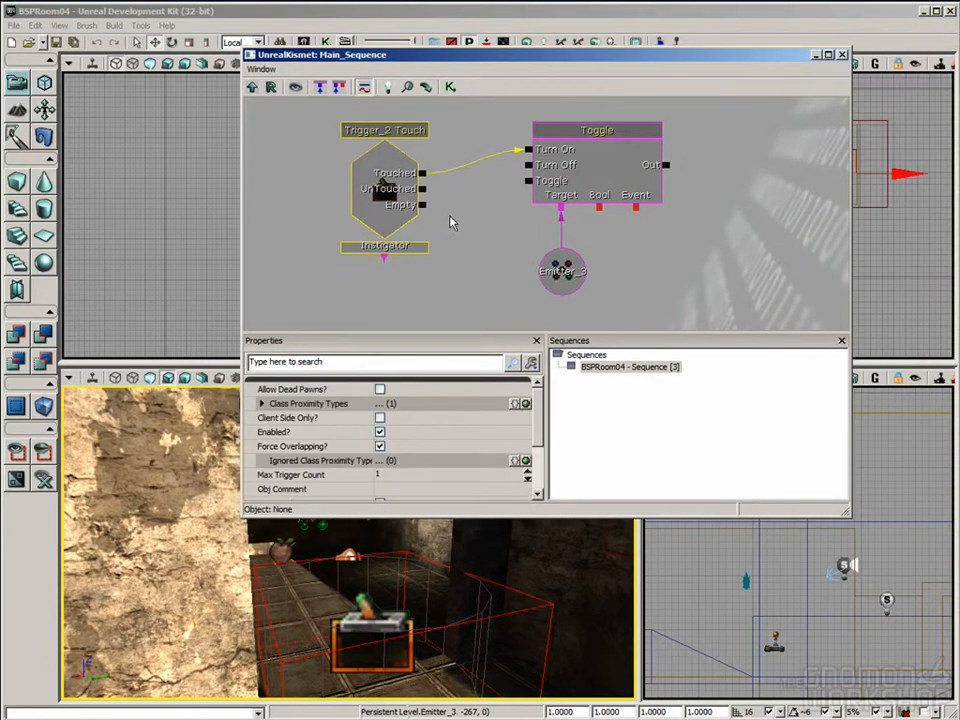
Step: Close Kismet and play the level again, walking in and out of the doorway trigger repeatedly before exiting
{"action": "left_click_drag", "start_coordinate": [476, 559], "coordinate": [458, 658]}
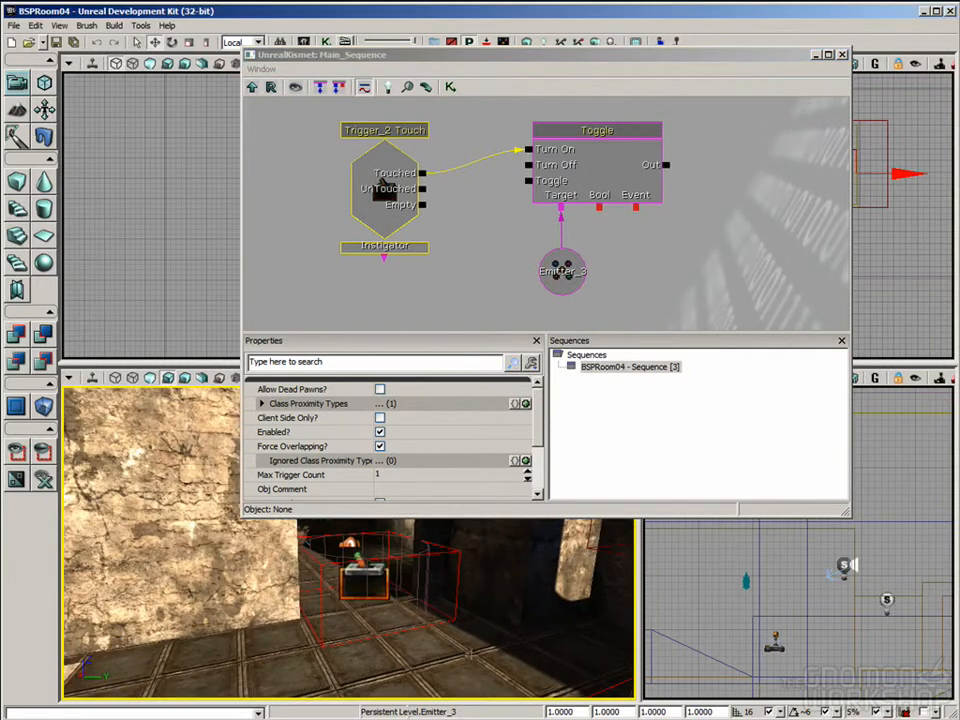
{"action": "left_click", "coordinate": [842, 55]}
{"action": "left_click", "coordinate": [438, 375]}
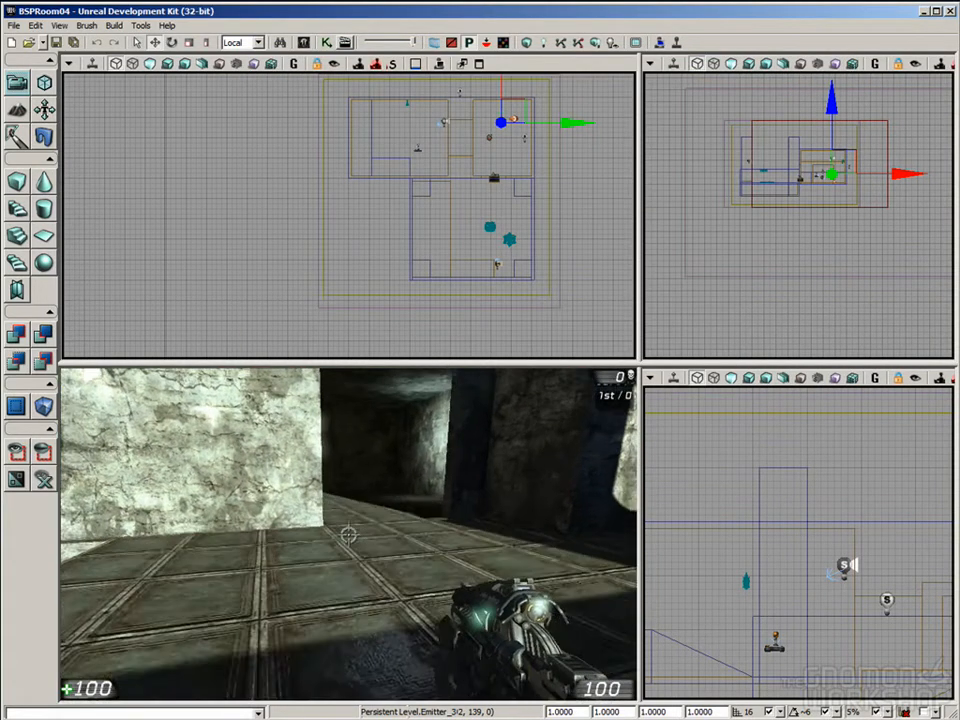
{"action": "key", "text": "w"}
{"action": "key", "text": "s"}
{"action": "key", "text": "w"}
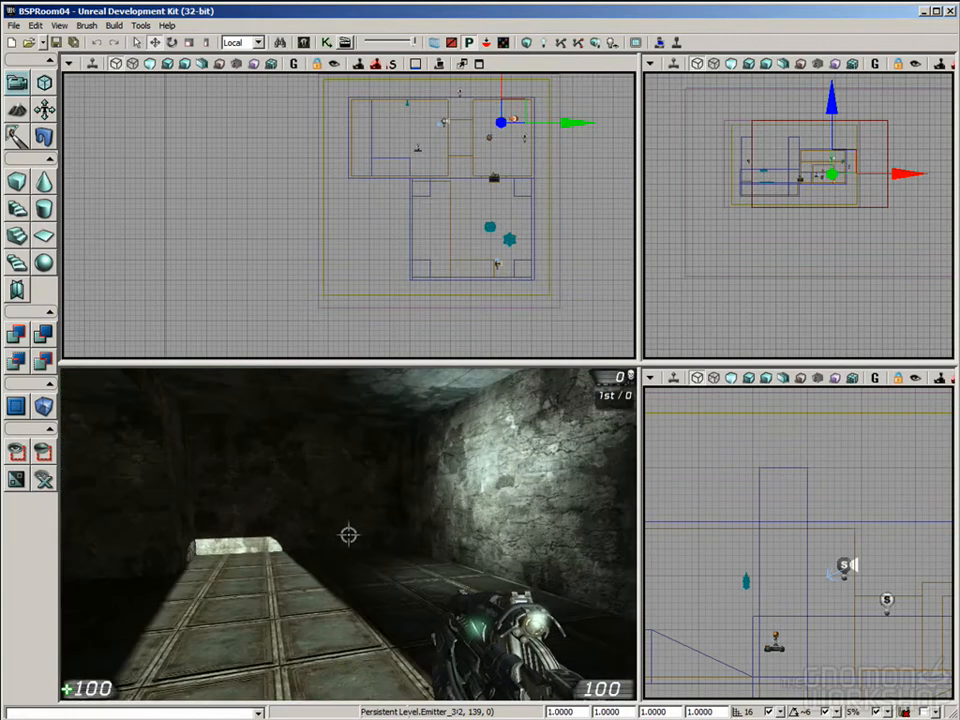
{"action": "key", "text": "s"}
{"action": "key", "text": "w"}
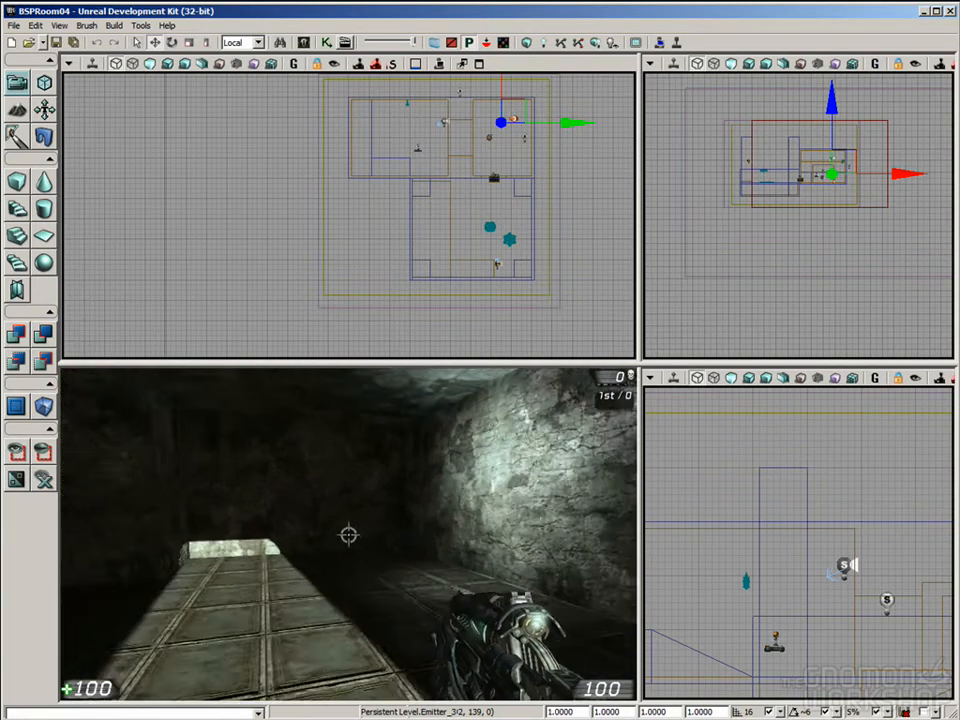
{"action": "key", "text": "s"}
{"action": "key", "text": "Escape"}
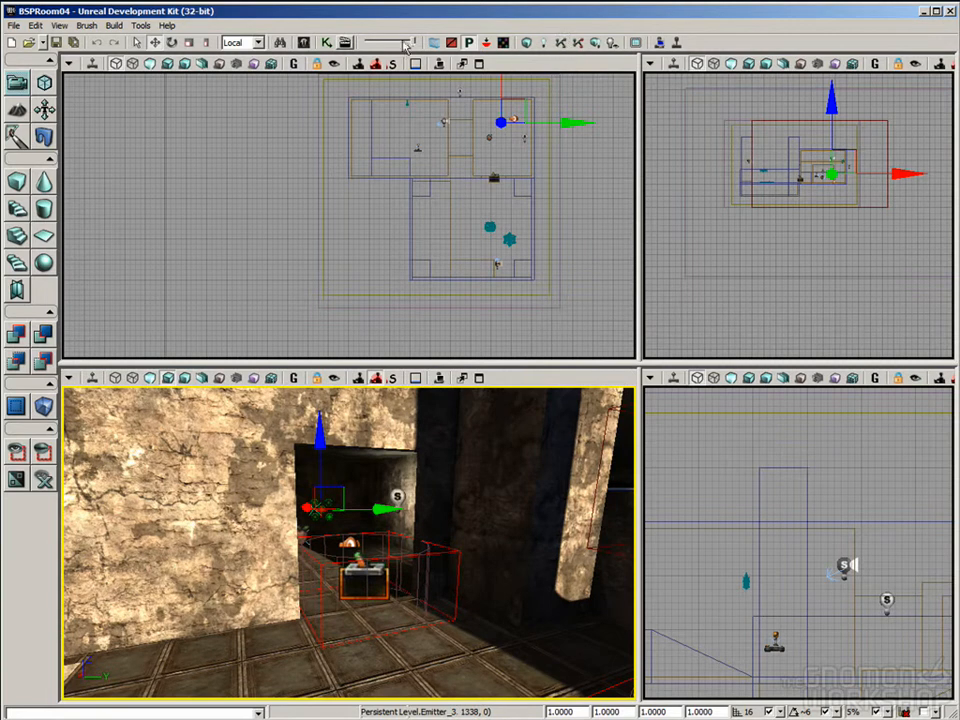
Step: Set the Touch event's Max Trigger Count to 0 in Kismet and close the editor
{"action": "left_click", "coordinate": [328, 42]}
{"action": "left_click", "coordinate": [379, 189]}
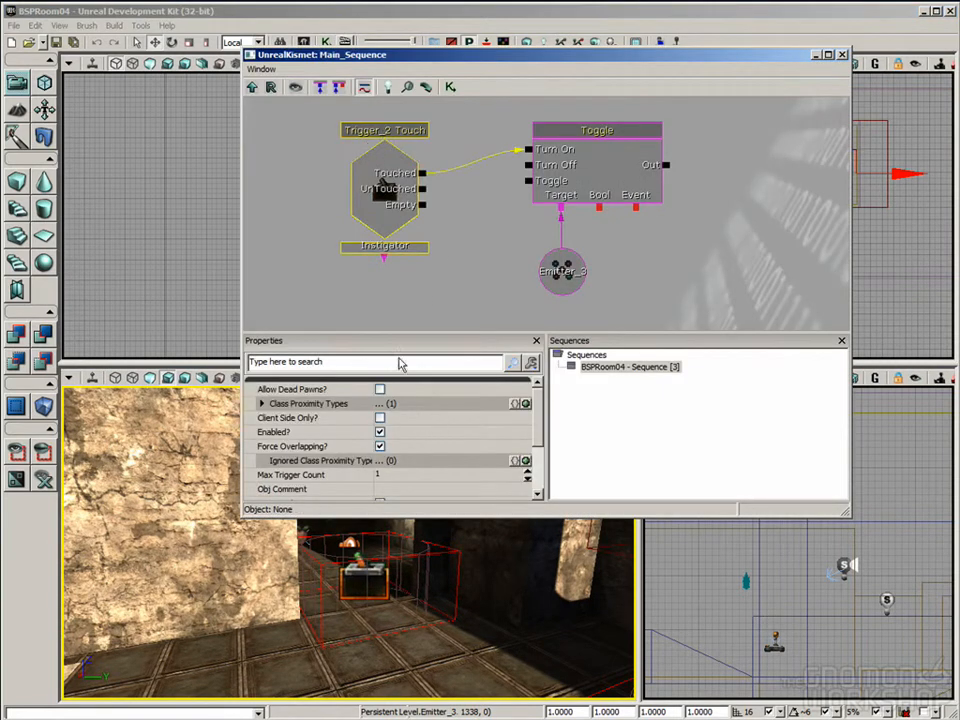
{"action": "left_click", "coordinate": [280, 476]}
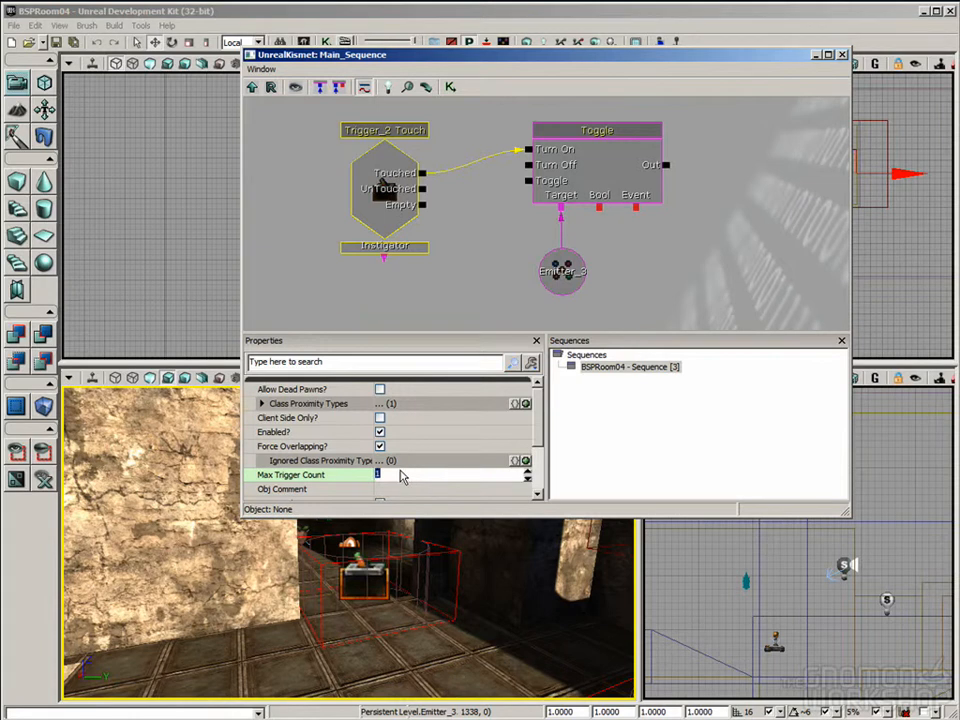
{"action": "type", "text": "0"}
{"action": "key", "text": "Return"}
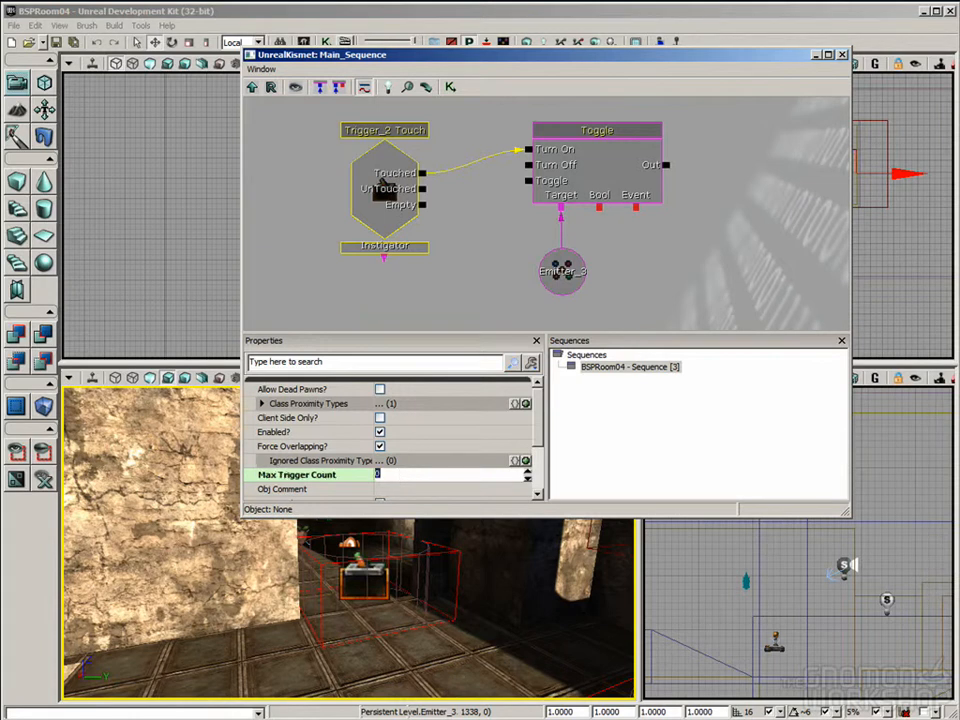
{"action": "left_click", "coordinate": [842, 55]}
{"action": "right_click_drag", "start_coordinate": [553, 531], "coordinate": [467, 398]}
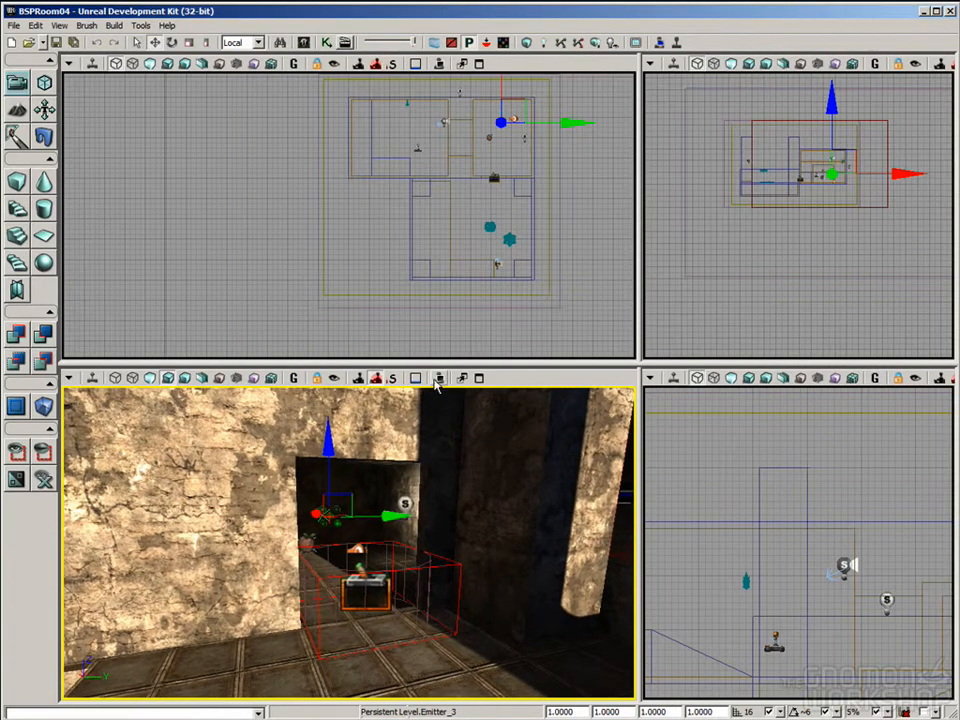
Step: Play the level in the perspective viewport, walk back and forth through the doorway trigger several times, and exit to editing
{"action": "left_click", "coordinate": [435, 380]}
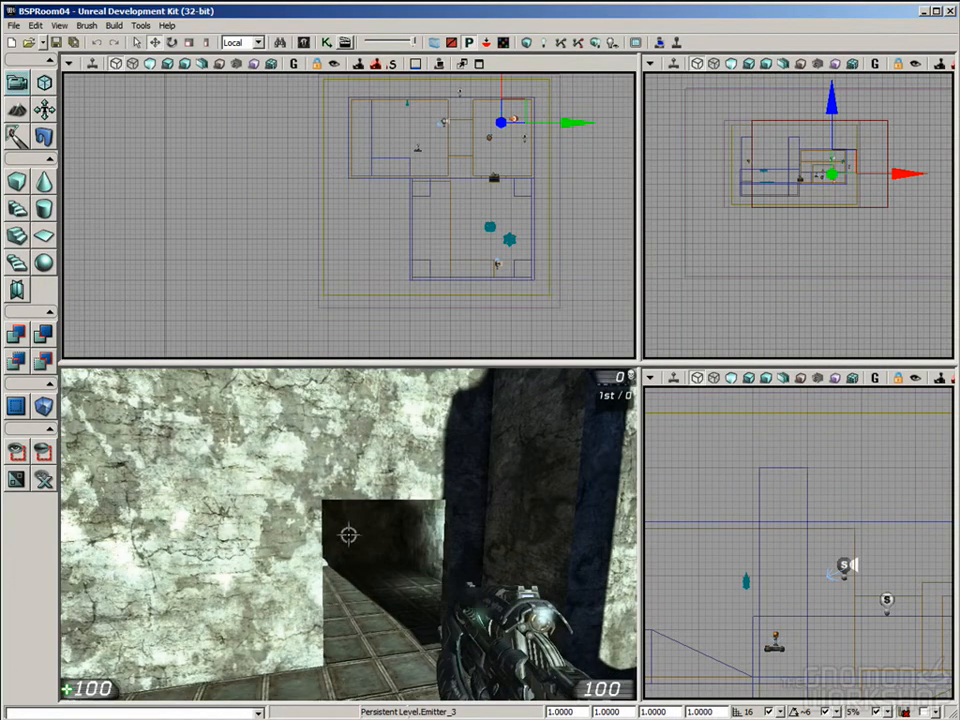
{"action": "key", "text": "w"}
{"action": "key", "text": "s"}
{"action": "key", "text": "w"}
{"action": "key", "text": "s"}
{"action": "key", "text": "w"}
{"action": "key", "text": "s"}
{"action": "key", "text": "w"}
{"action": "key", "text": "s"}
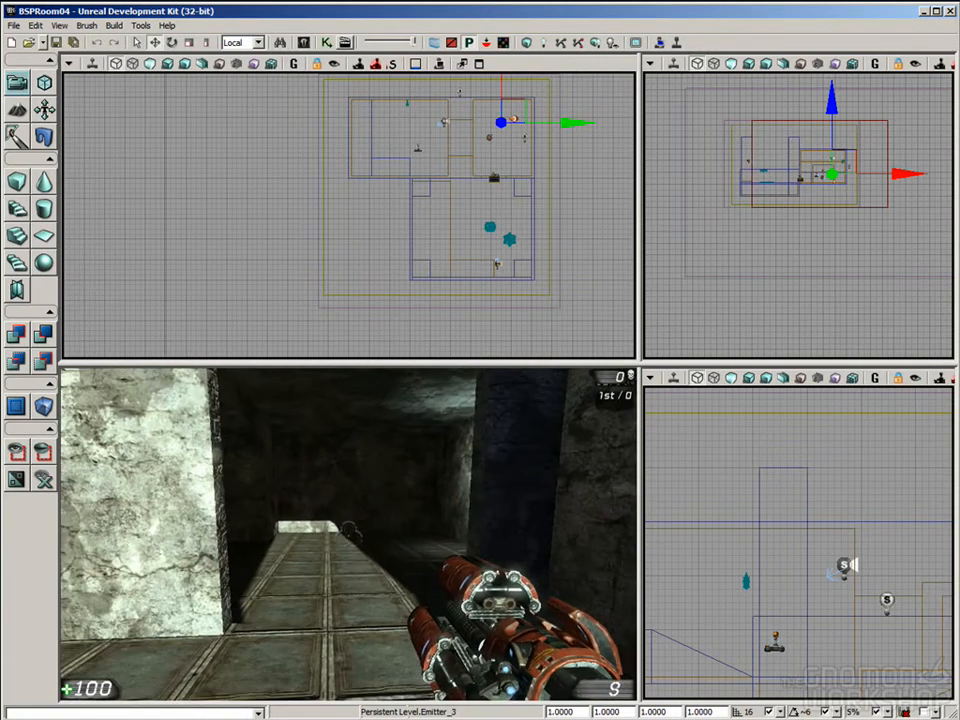
{"action": "key", "text": "Escape"}
Step: Turn off Auto Activate in the explosion emitter's ParticleSystemComponent settings and close its properties
{"action": "left_click_drag", "start_coordinate": [399, 626], "coordinate": [399, 575]}
{"action": "left_click_drag", "start_coordinate": [405, 653], "coordinate": [400, 550]}
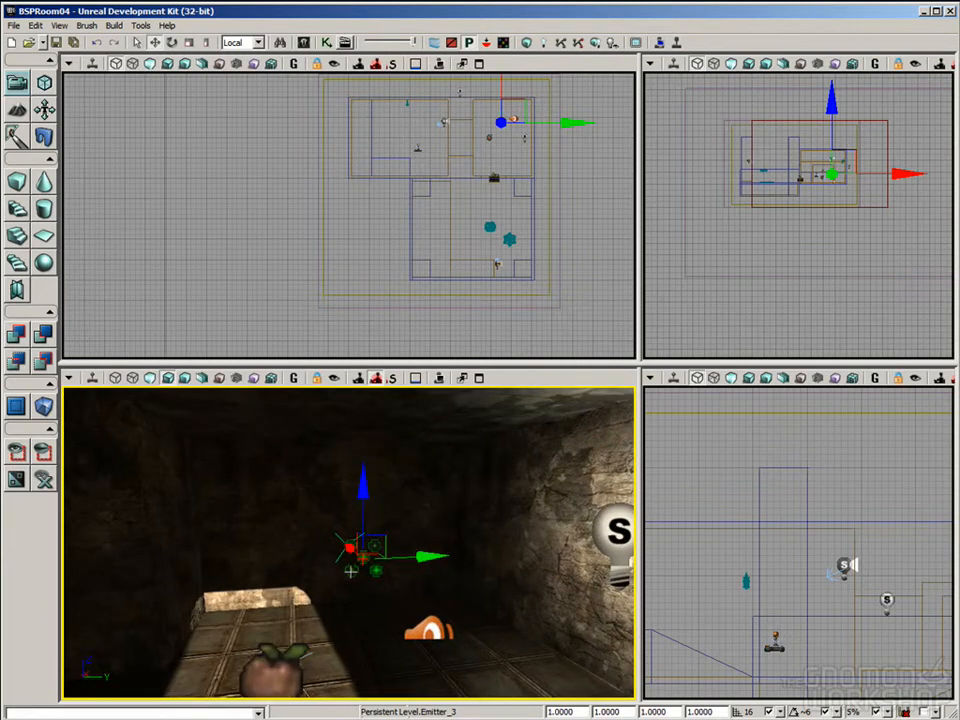
{"action": "double_click", "coordinate": [353, 565]}
{"action": "left_click_drag", "start_coordinate": [412, 434], "coordinate": [414, 500]}
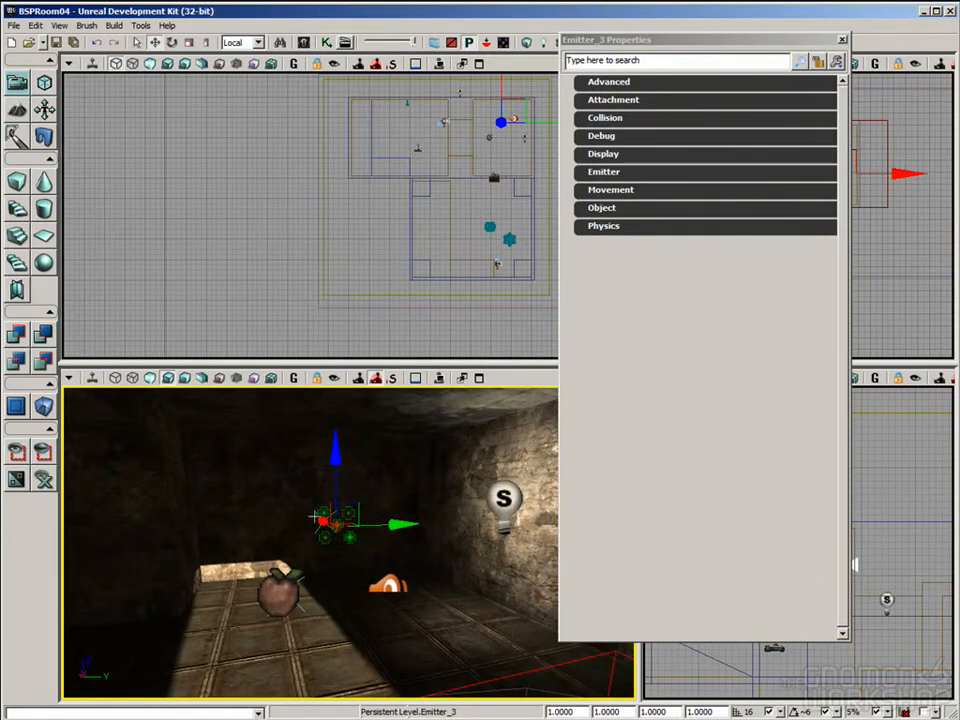
{"action": "left_click_drag", "start_coordinate": [443, 442], "coordinate": [439, 437]}
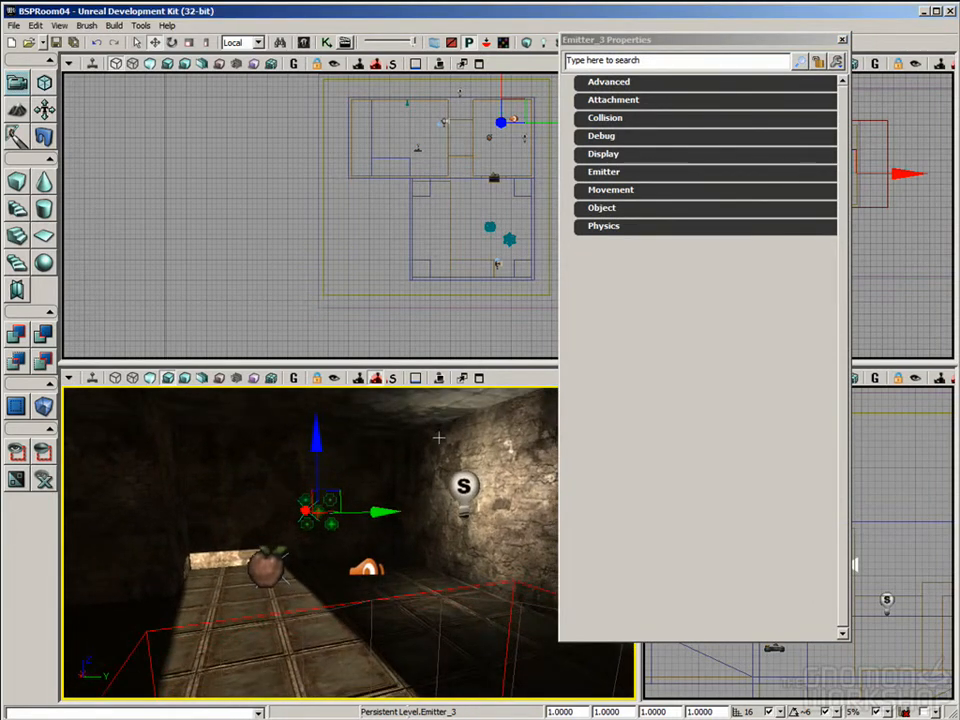
{"action": "right_click_drag", "start_coordinate": [377, 461], "coordinate": [402, 462]}
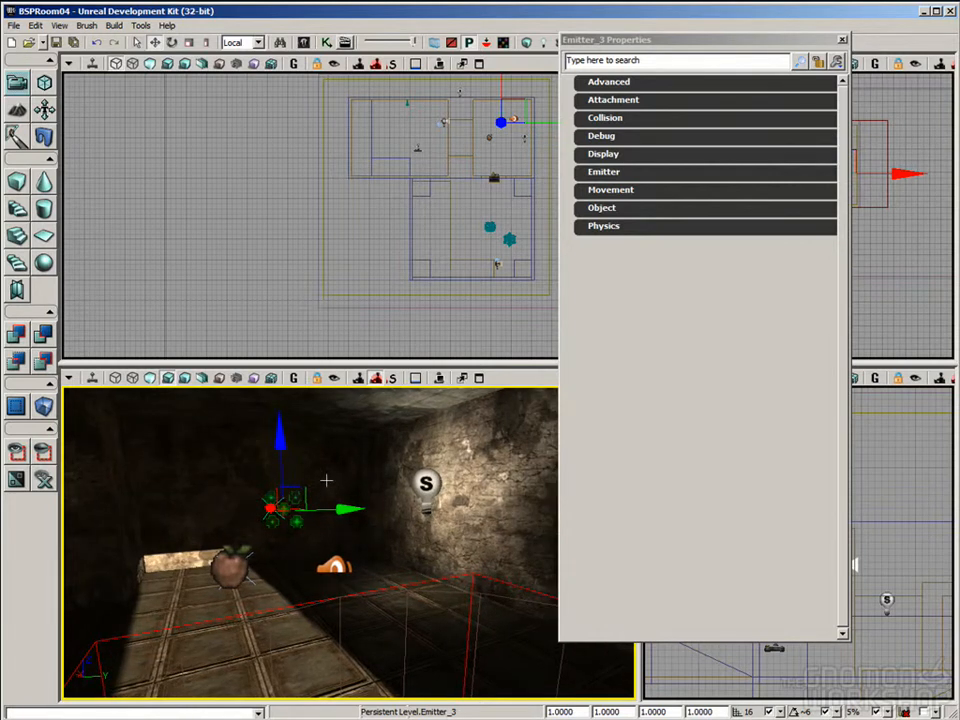
{"action": "mouse_move", "coordinate": [386, 555]}
{"action": "right_mouse_down"}
{"action": "mouse_move", "coordinate": [404, 547]}
{"action": "mouse_move", "coordinate": [387, 554]}
{"action": "right_mouse_up"}
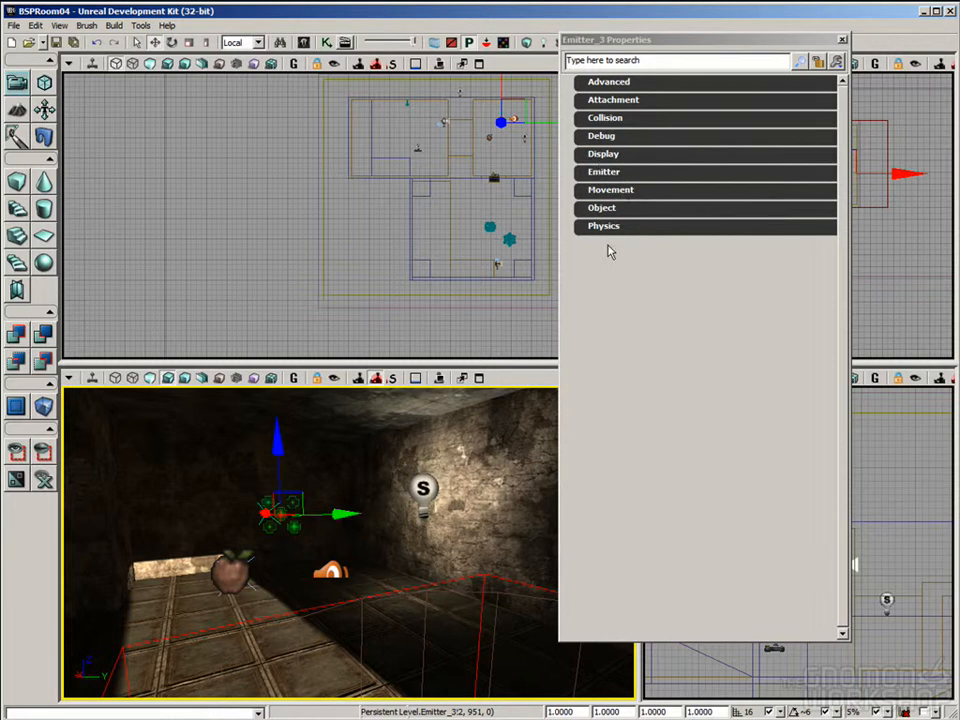
{"action": "left_click", "coordinate": [608, 173]}
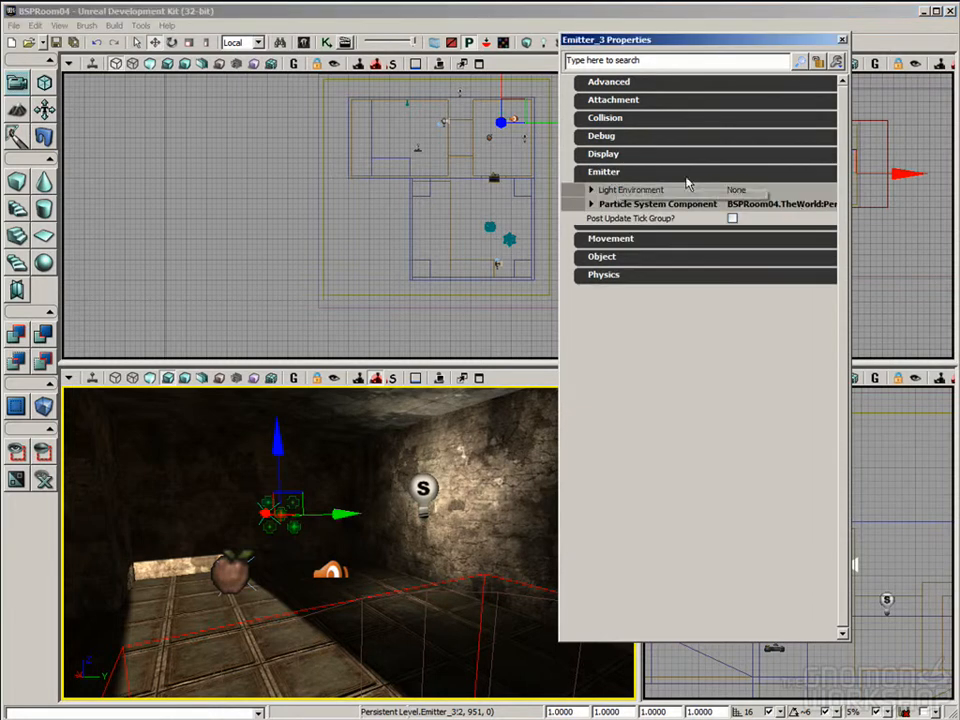
{"action": "left_click", "coordinate": [647, 205]}
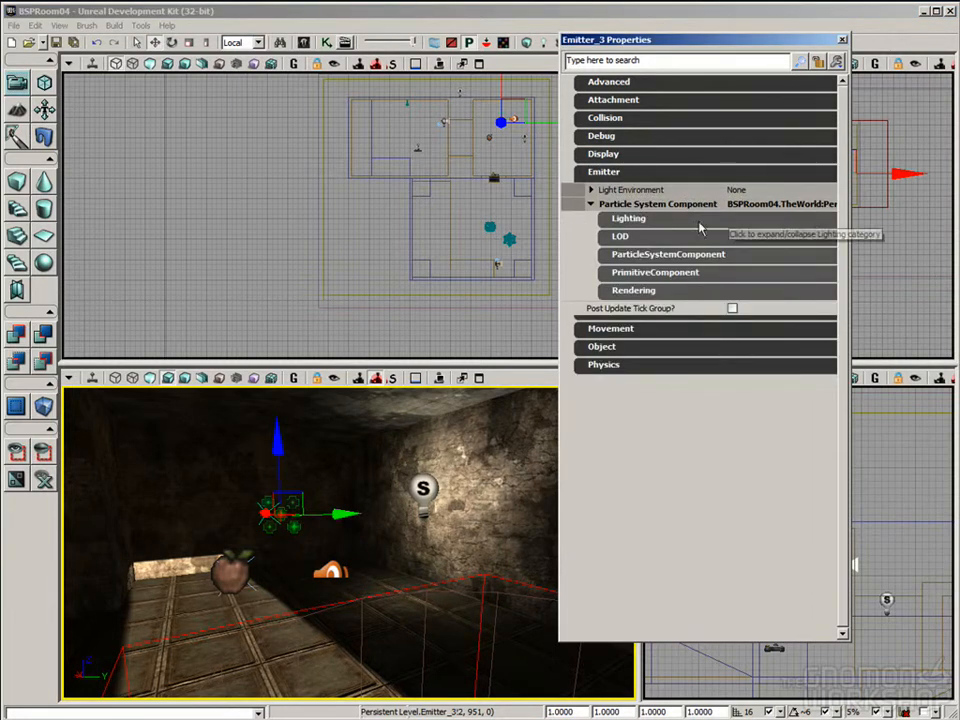
{"action": "left_click", "coordinate": [672, 254]}
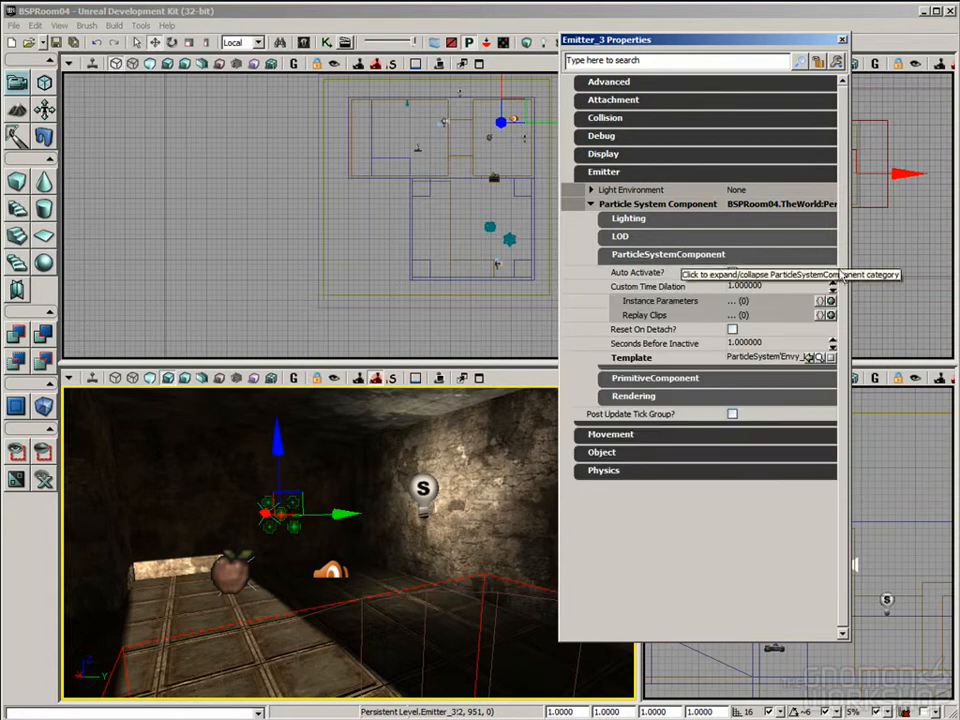
{"action": "left_click", "coordinate": [633, 274]}
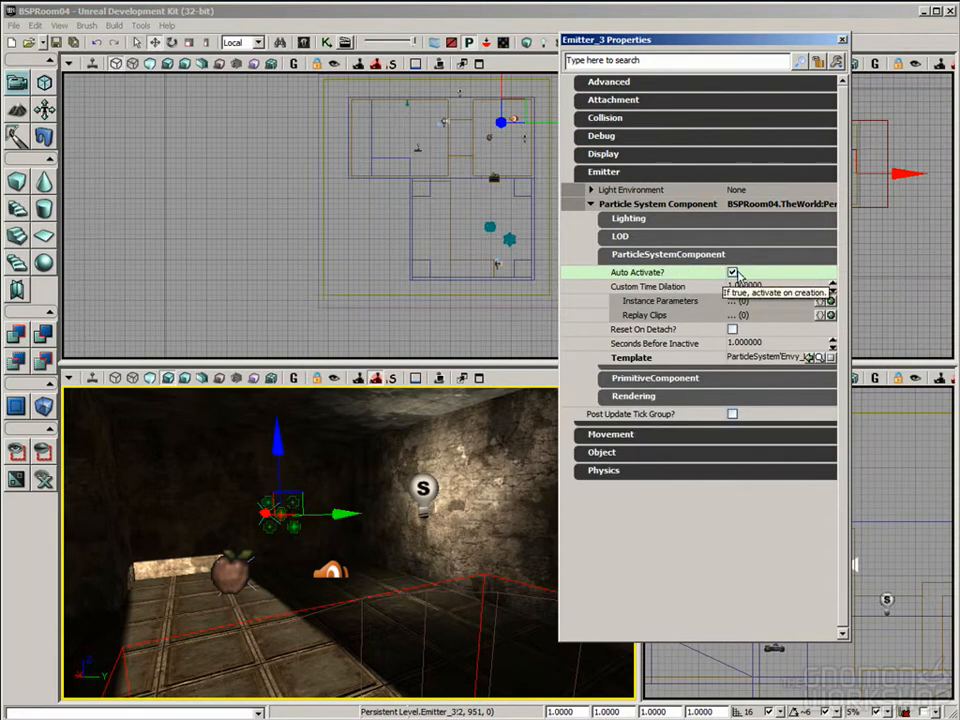
{"action": "left_click", "coordinate": [732, 272]}
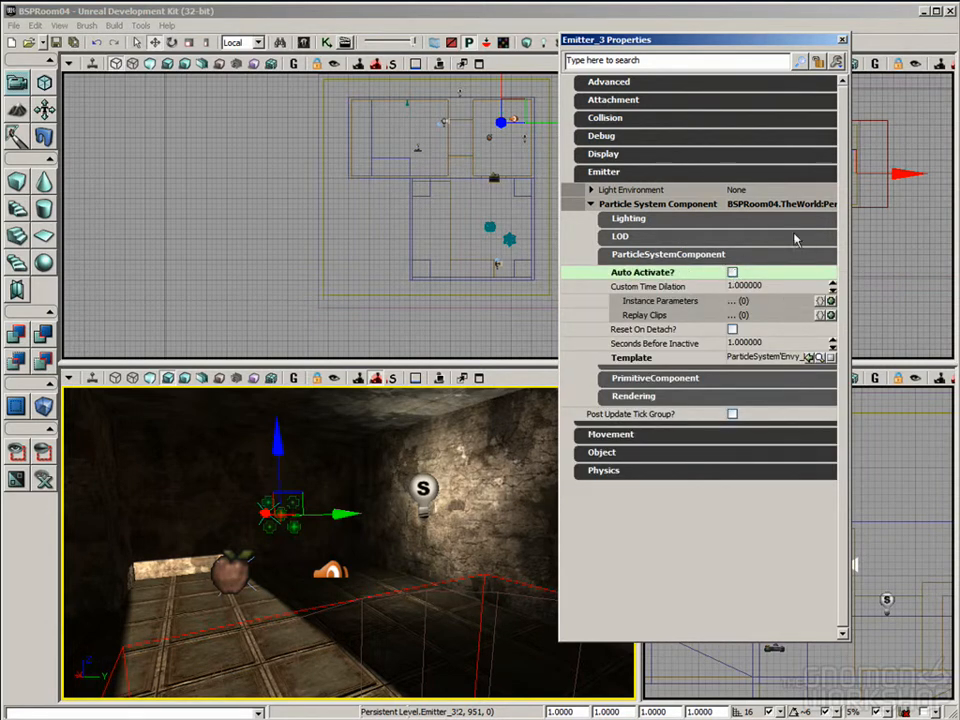
{"action": "left_click", "coordinate": [842, 41]}
Step: Select the doorway trigger and open Kismet to review the Touch event's Max Trigger Count
{"action": "left_click_drag", "start_coordinate": [293, 492], "coordinate": [280, 580]}
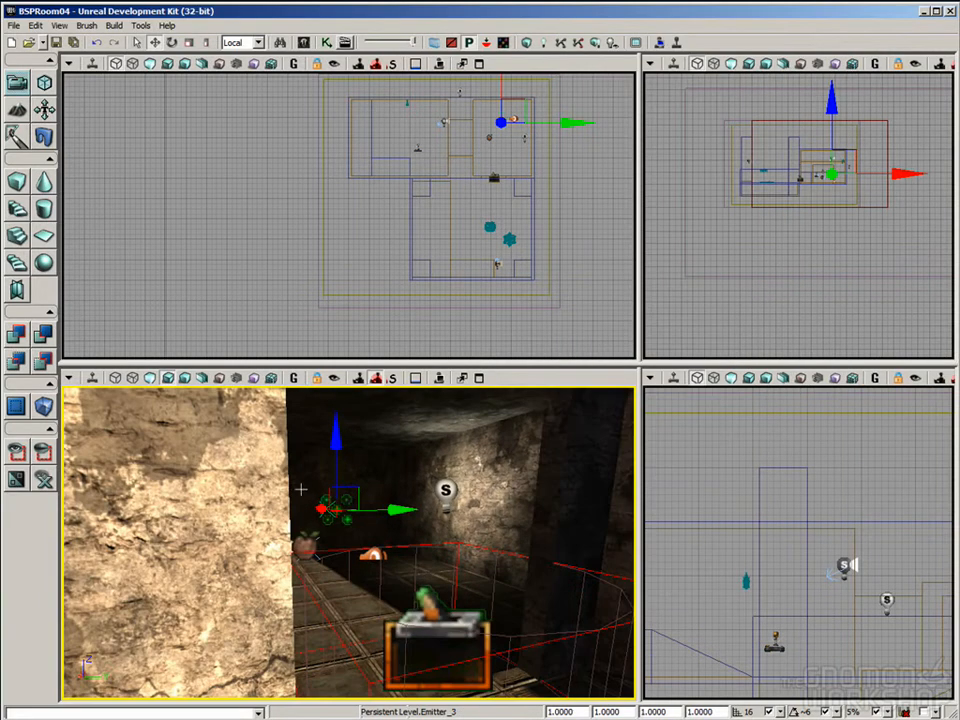
{"action": "middle_click_drag", "start_coordinate": [320, 562], "coordinate": [300, 497]}
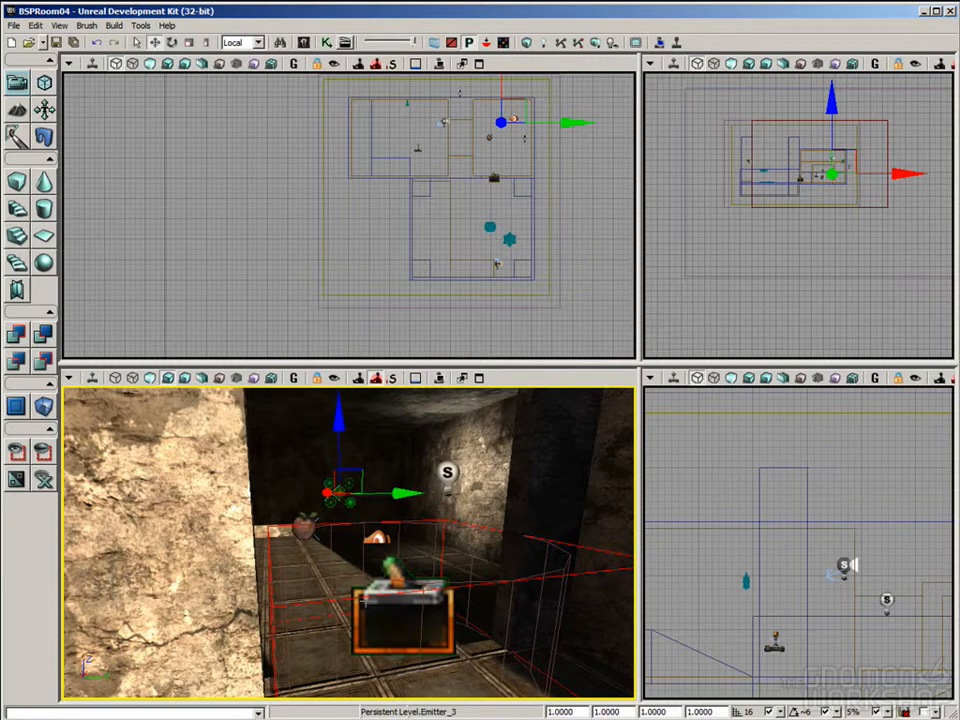
{"action": "left_click_drag", "start_coordinate": [388, 636], "coordinate": [386, 630]}
{"action": "left_click", "coordinate": [386, 630]}
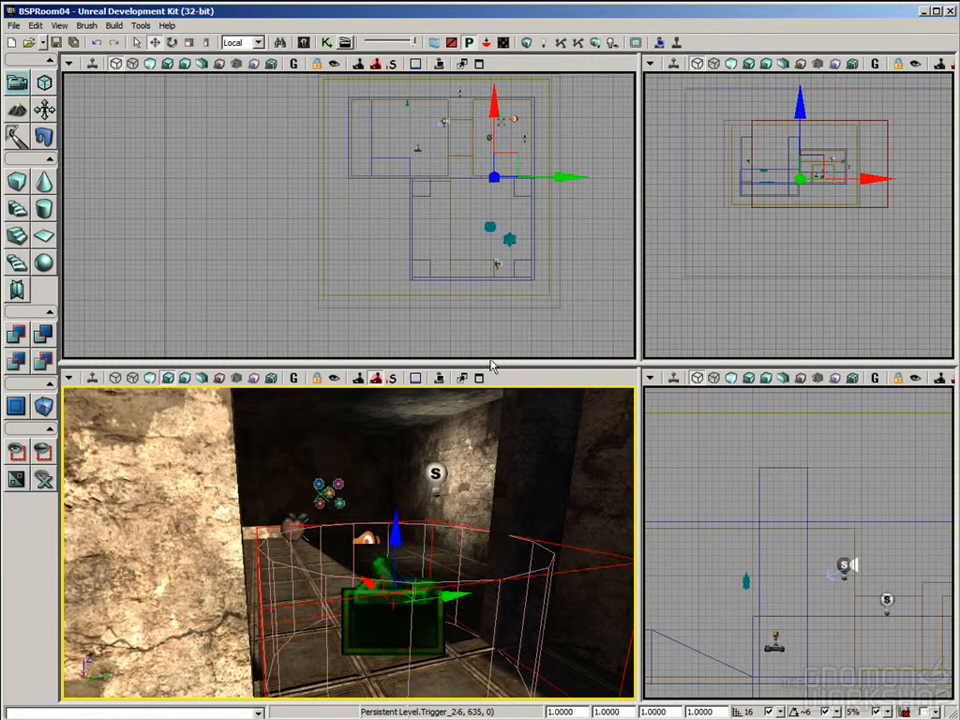
{"action": "left_click", "coordinate": [327, 42]}
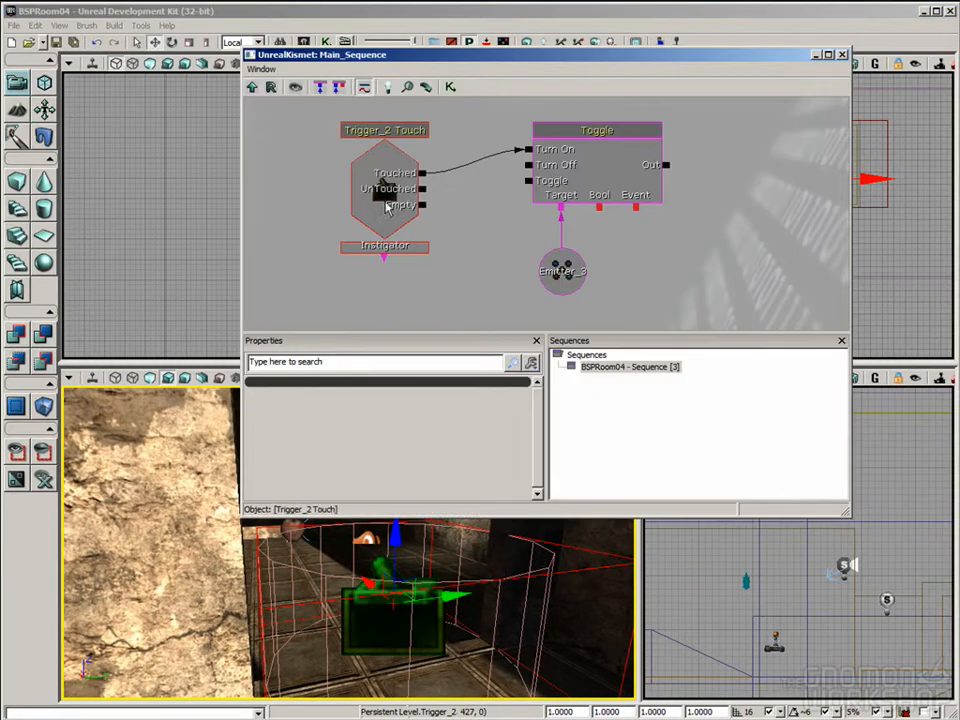
{"action": "left_click", "coordinate": [577, 169]}
{"action": "left_click", "coordinate": [385, 202]}
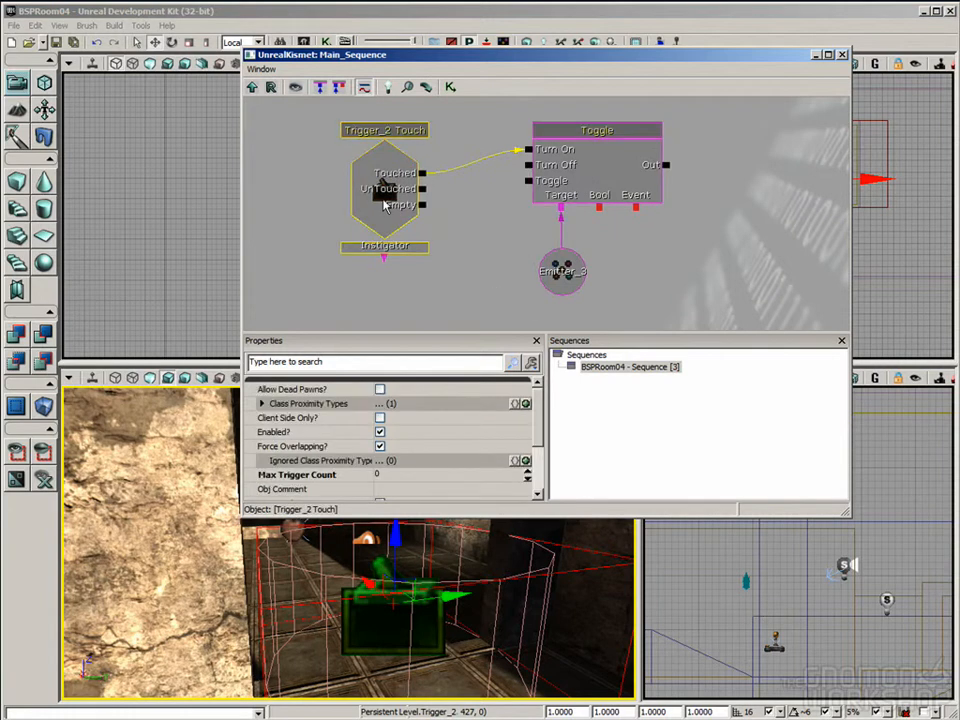
{"action": "left_click", "coordinate": [335, 476]}
{"action": "left_click", "coordinate": [302, 479]}
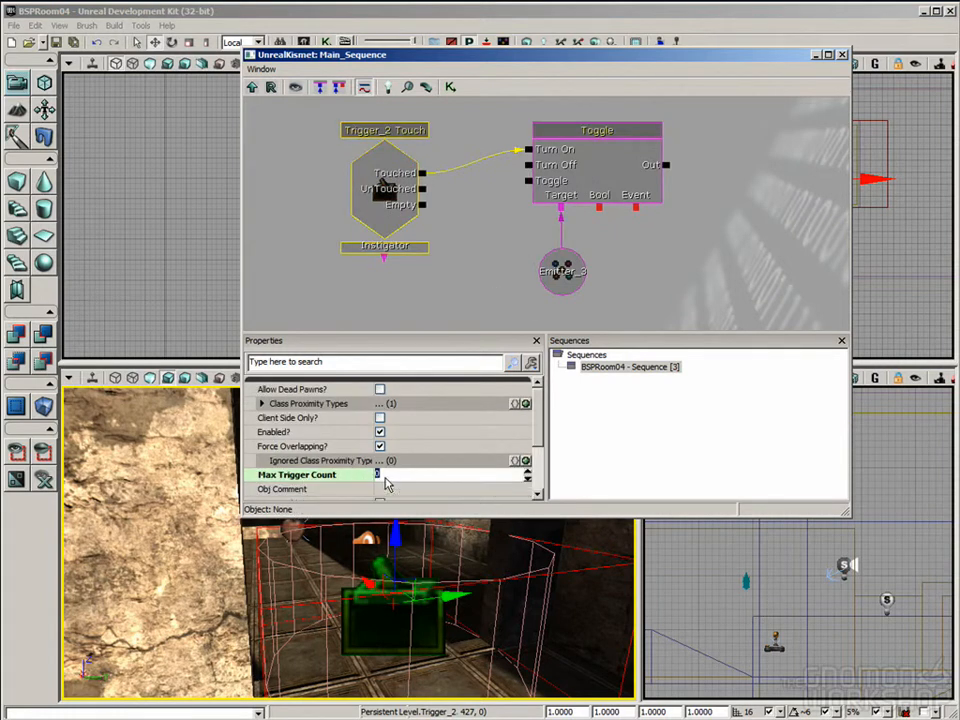
Step: Select the explosion emitter, close Kismet, and review the emitter's Emitter properties before closing them
{"action": "right_click_drag", "start_coordinate": [383, 547], "coordinate": [383, 500]}
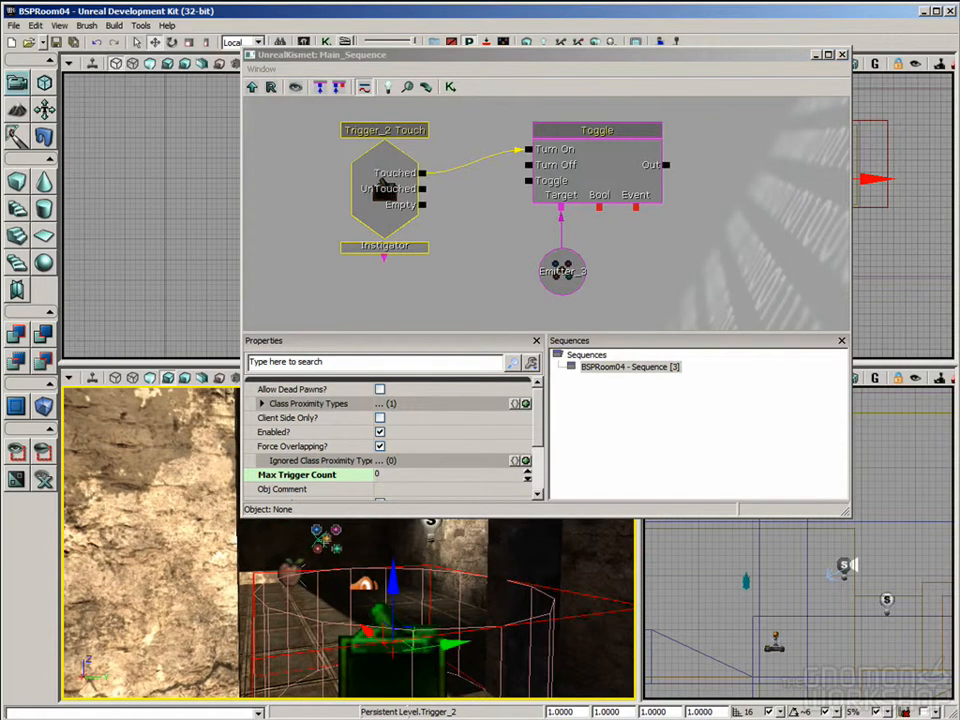
{"action": "left_click", "coordinate": [325, 540]}
{"action": "left_click", "coordinate": [842, 56]}
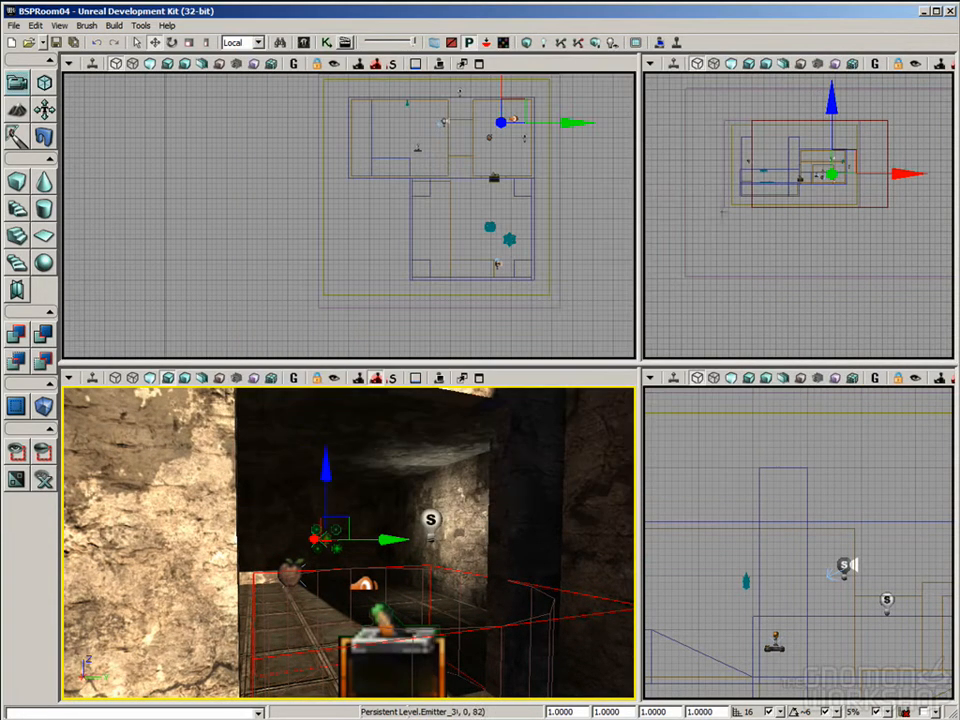
{"action": "key", "text": "F4"}
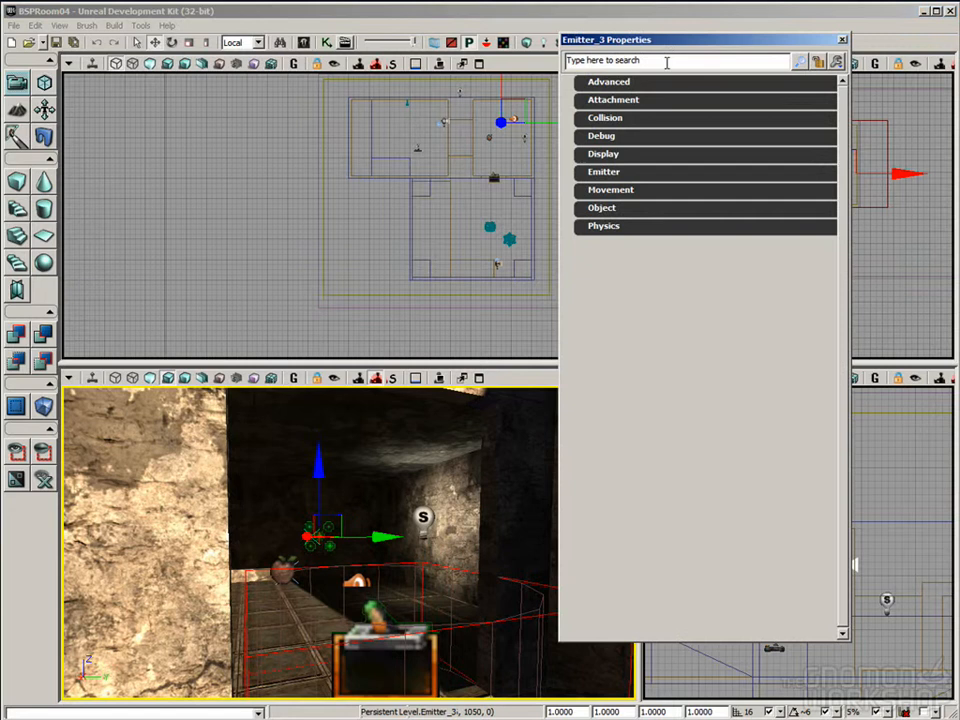
{"action": "left_click", "coordinate": [612, 172]}
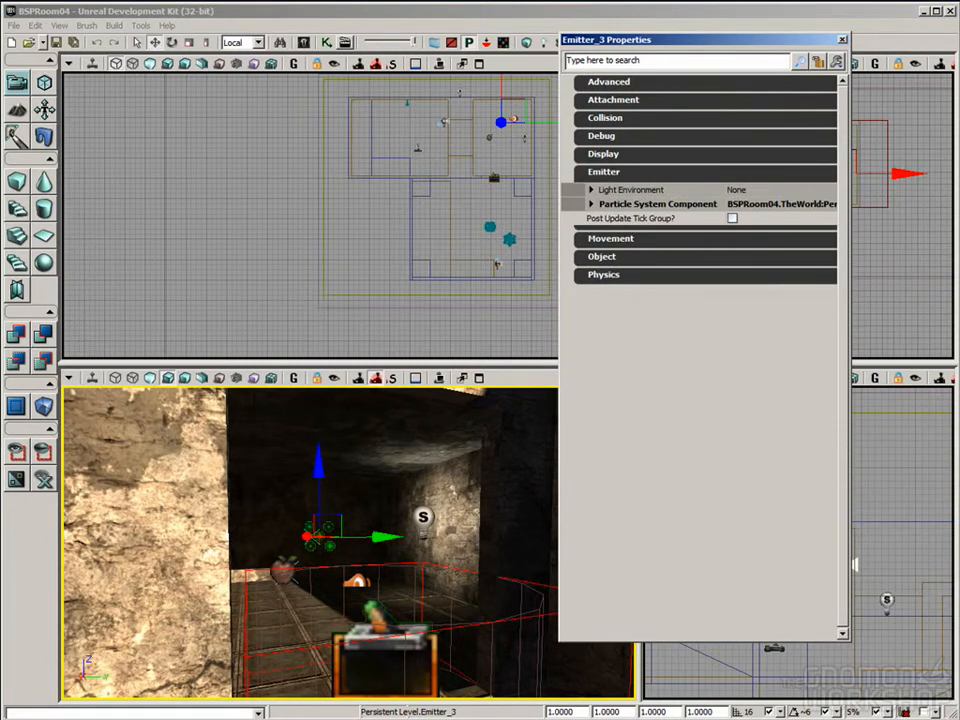
{"action": "left_click", "coordinate": [842, 39]}
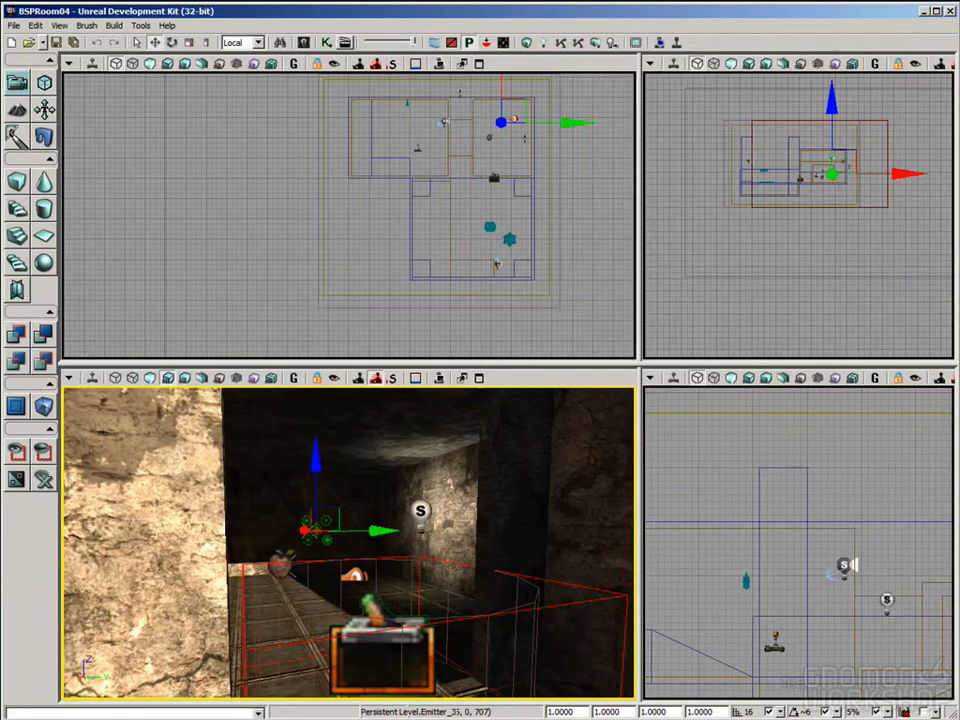
{"action": "right_click_drag", "start_coordinate": [551, 531], "coordinate": [501, 523]}
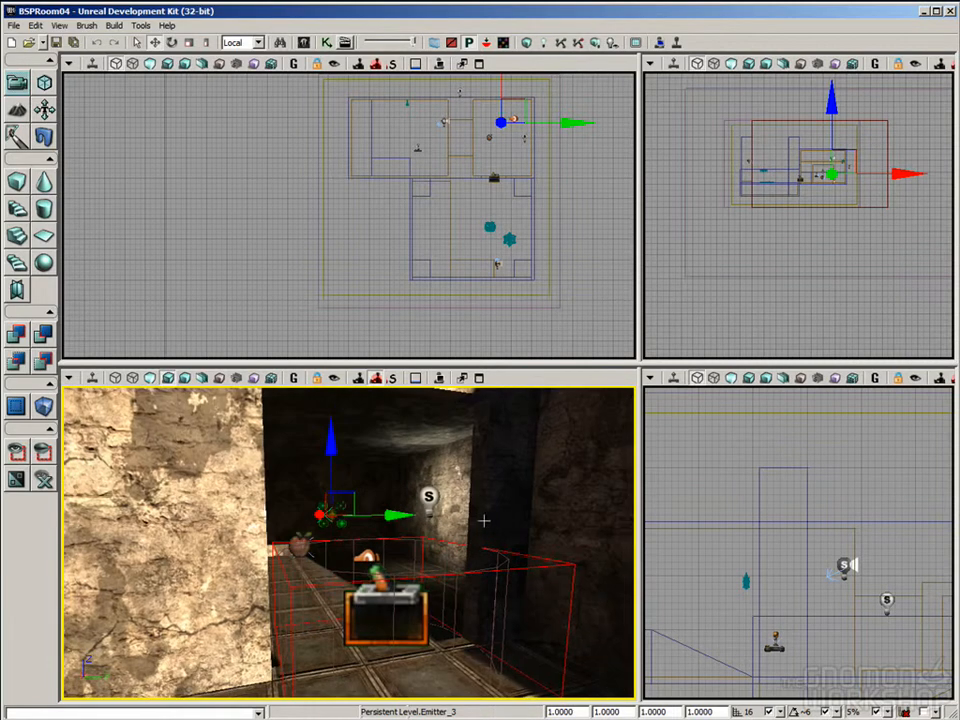
{"action": "right_click_drag", "start_coordinate": [484, 515], "coordinate": [443, 553]}
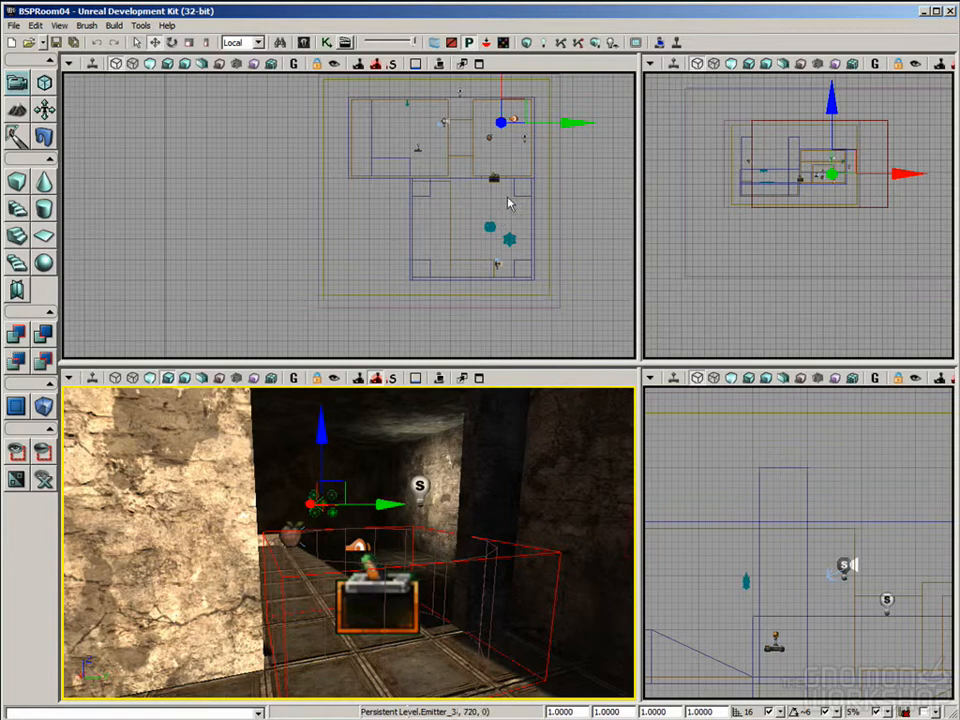
Step: Add a Misc Log action beside the Toggle action in Kismet and connect Toggle's Out to the Log's In
{"action": "left_click", "coordinate": [326, 42]}
{"action": "left_click_drag", "start_coordinate": [681, 282], "coordinate": [619, 303]}
{"action": "right_click", "coordinate": [656, 139]}
{"action": "mouse_move", "coordinate": [700, 145]}
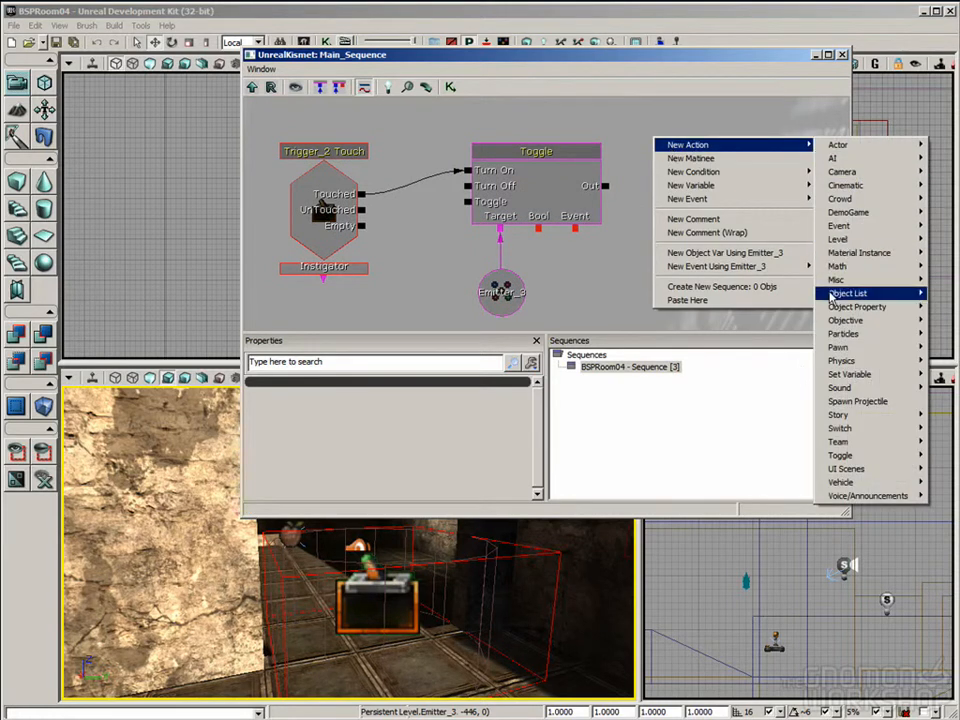
{"action": "mouse_move", "coordinate": [833, 281]}
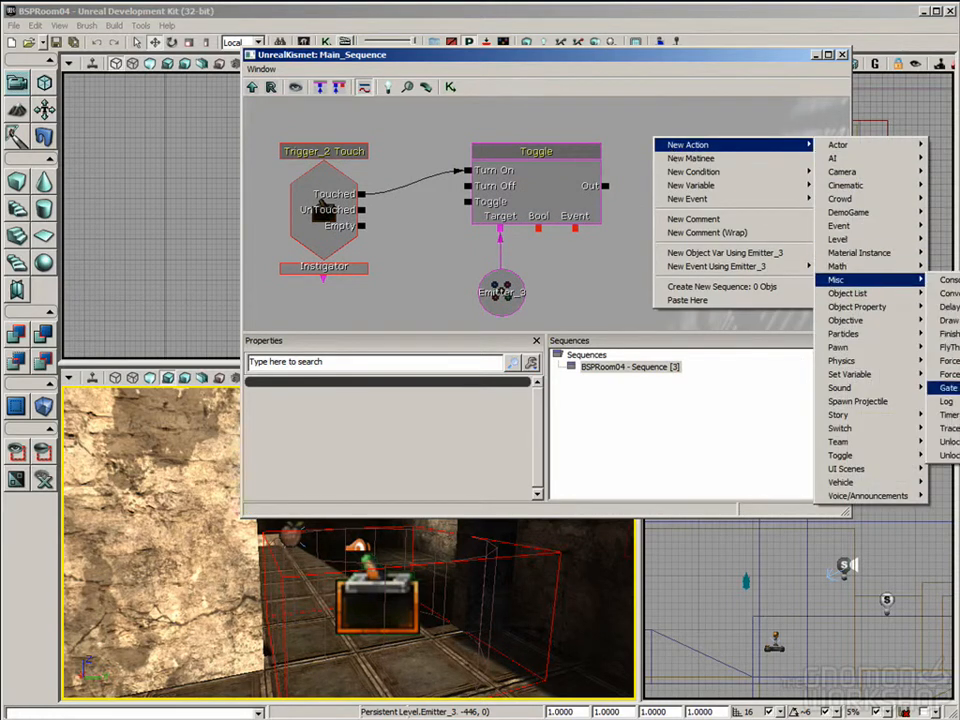
{"action": "left_click", "coordinate": [949, 404]}
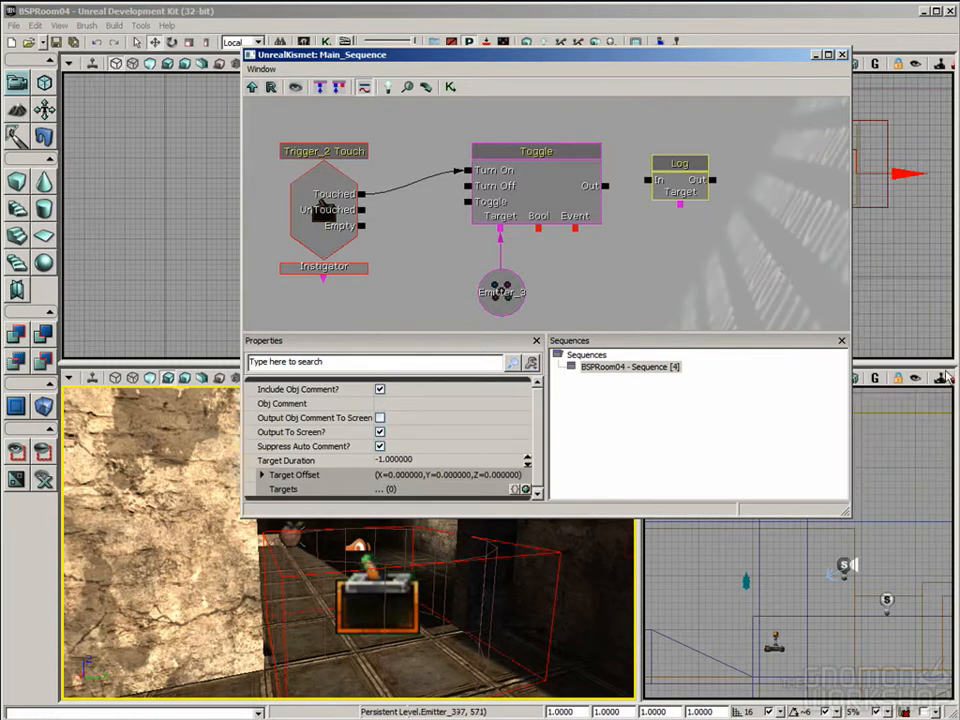
{"action": "left_click_drag", "start_coordinate": [701, 266], "coordinate": [701, 274]}
{"action": "left_click_drag", "start_coordinate": [606, 195], "coordinate": [649, 189]}
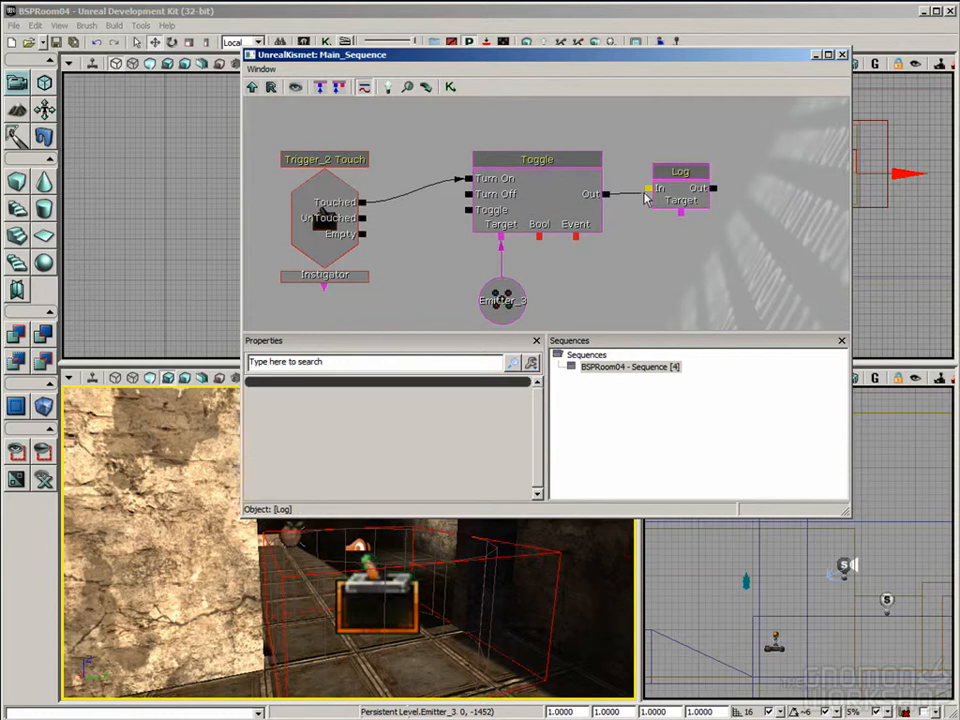
Step: Set the Log action's Obj Comment to KABOOM and close Kismet
{"action": "left_click", "coordinate": [668, 195]}
{"action": "left_click", "coordinate": [311, 402]}
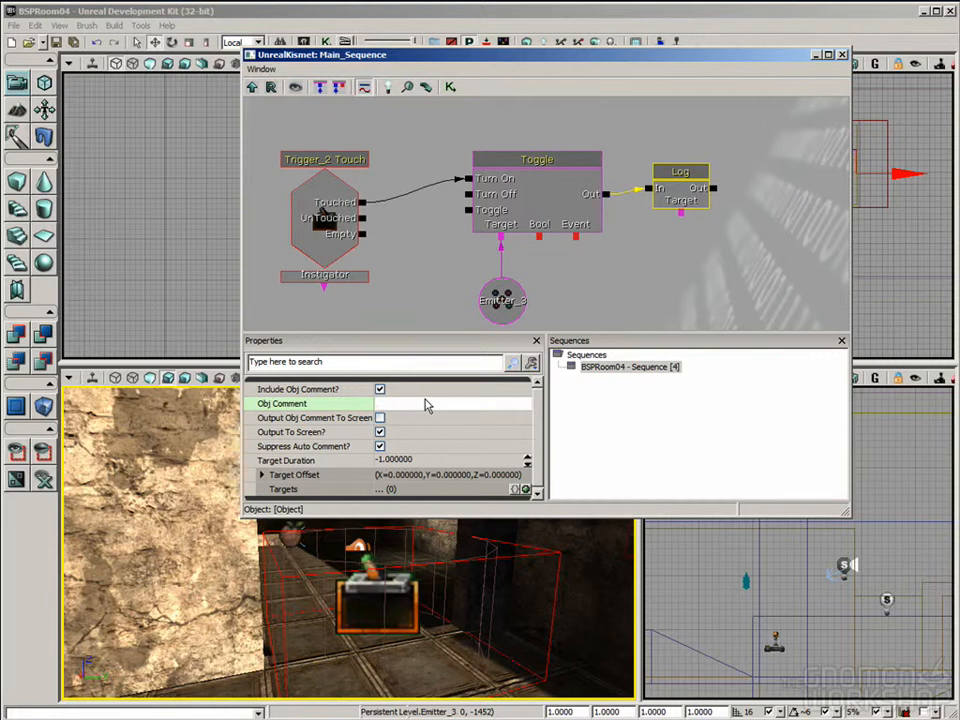
{"action": "type", "text": "KABOOM"}
{"action": "key", "text": "Return"}
{"action": "left_click", "coordinate": [843, 55]}
Step: Play the level and walk forward through the doorway trigger to test the Log message, then exit to editing
{"action": "left_click", "coordinate": [439, 378]}
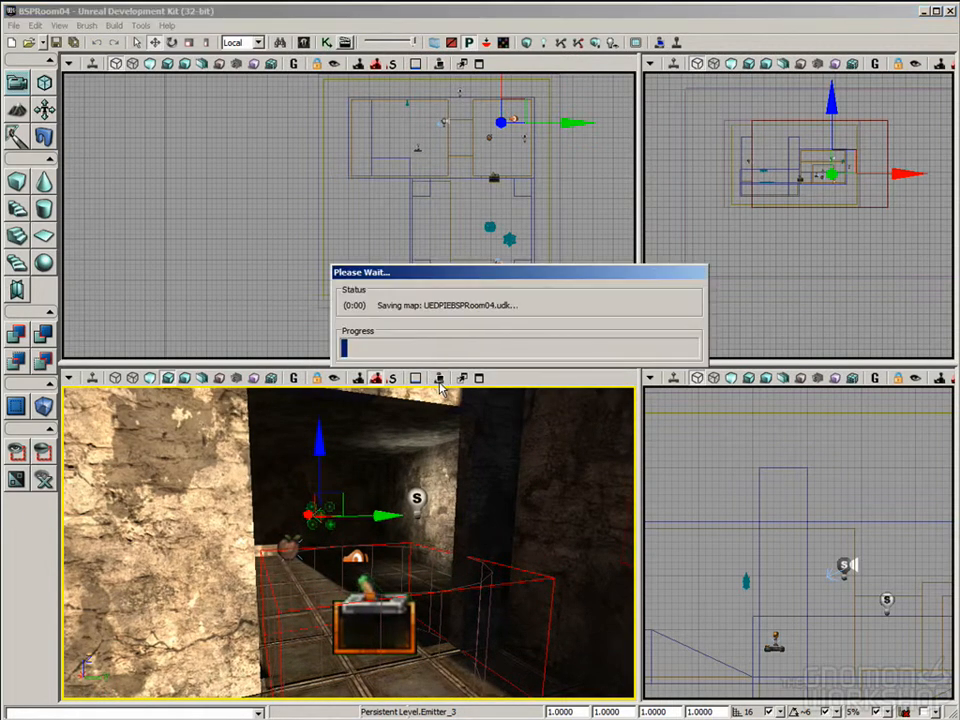
{"action": "key", "text": "w"}
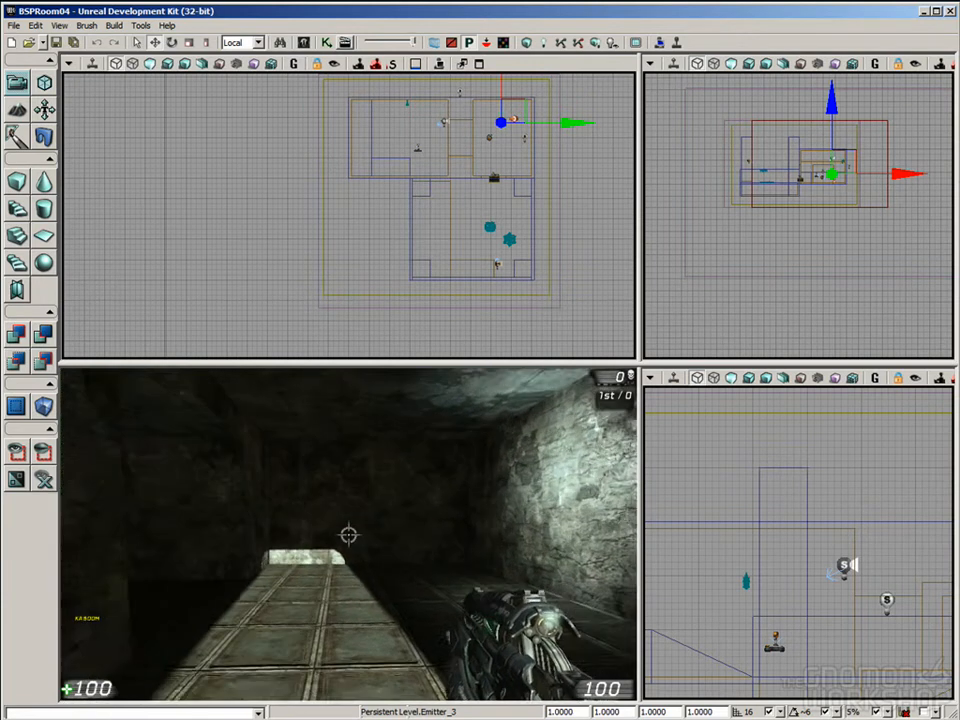
{"action": "key", "text": "Escape"}
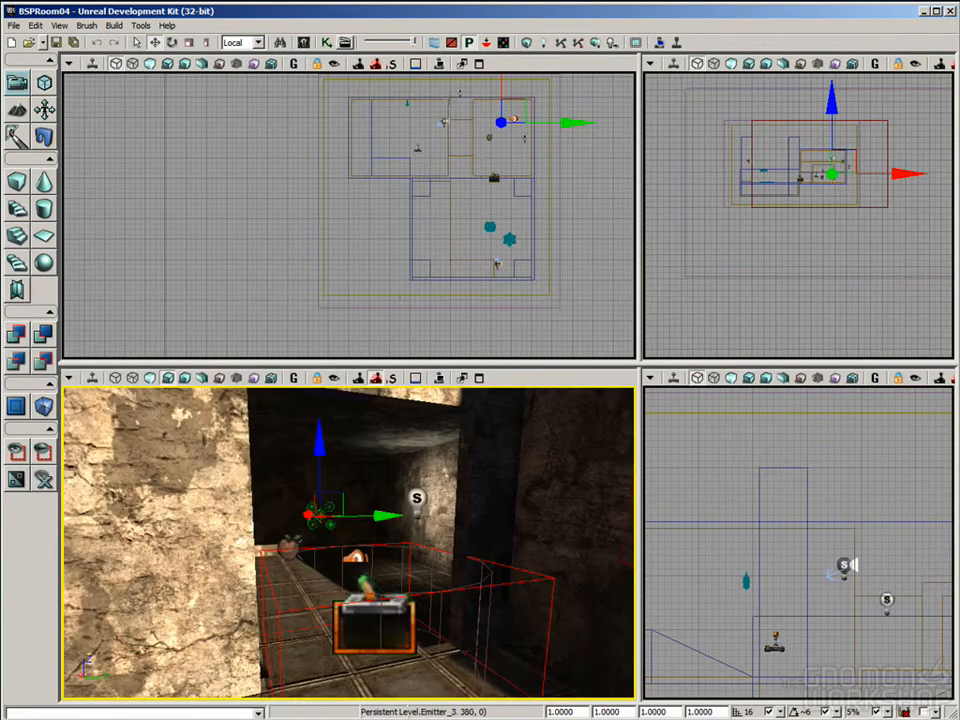
Step: Reopen Kismet and review the Log action's properties and its connection from the Toggle action
{"action": "left_click", "coordinate": [326, 42]}
{"action": "left_click", "coordinate": [660, 205]}
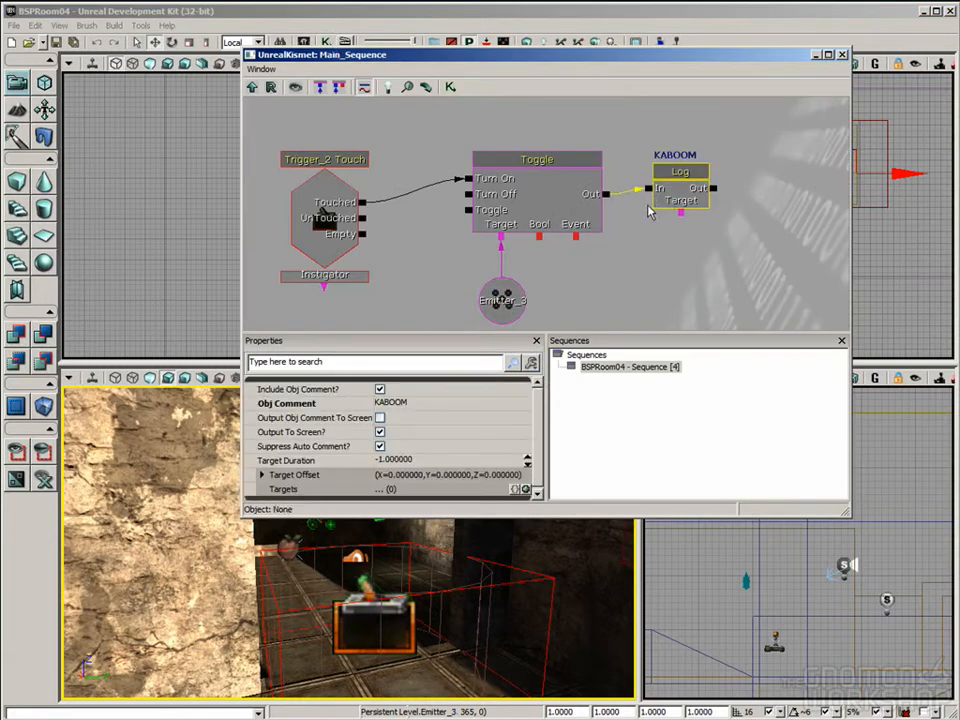
{"action": "left_click", "coordinate": [515, 175]}
{"action": "left_click", "coordinate": [672, 195]}
{"action": "left_click_drag", "start_coordinate": [640, 295], "coordinate": [639, 265]}
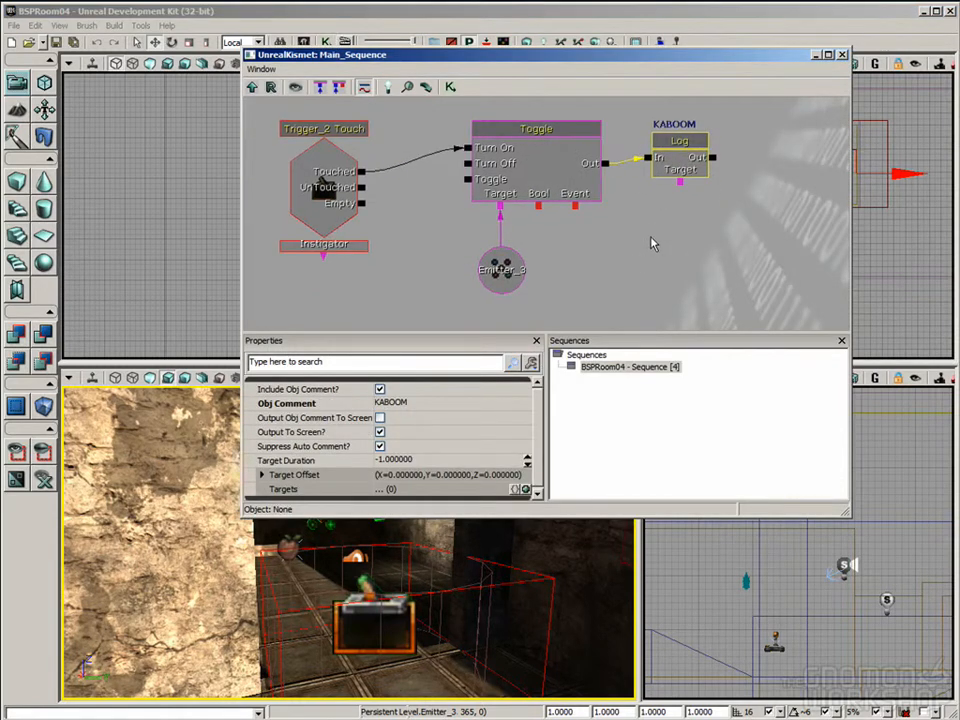
Step: Try adding a second Log action below the first, undo it, and delete the KABOOM Log action from the sequence
{"action": "left_click", "coordinate": [647, 232]}
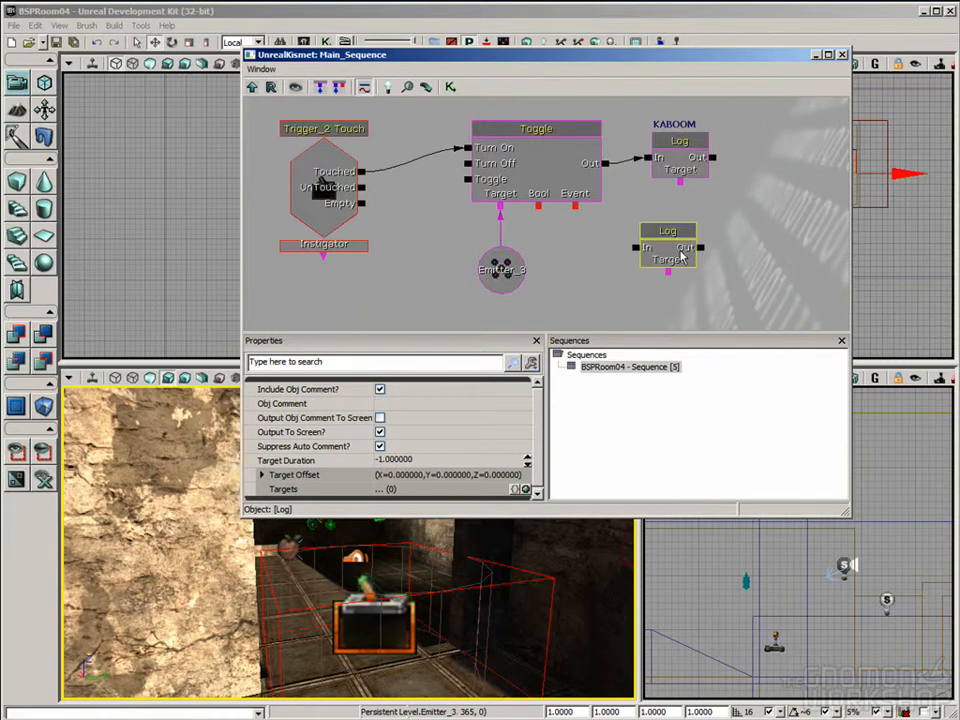
{"action": "key", "text": "ctrl+z"}
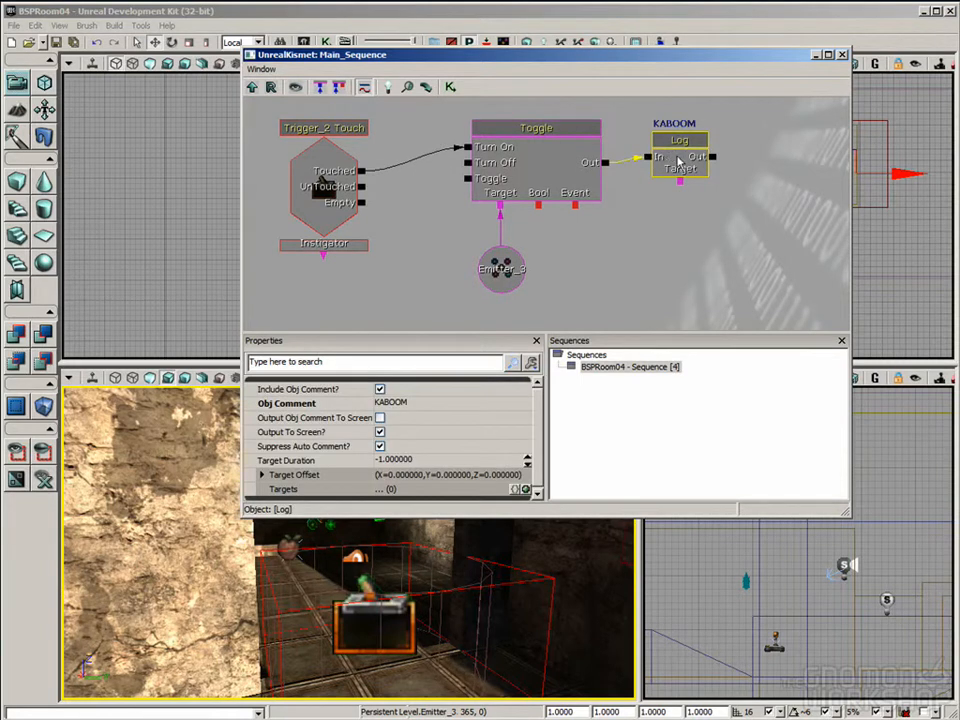
{"action": "left_click", "coordinate": [659, 163]}
{"action": "key", "text": "Delete"}
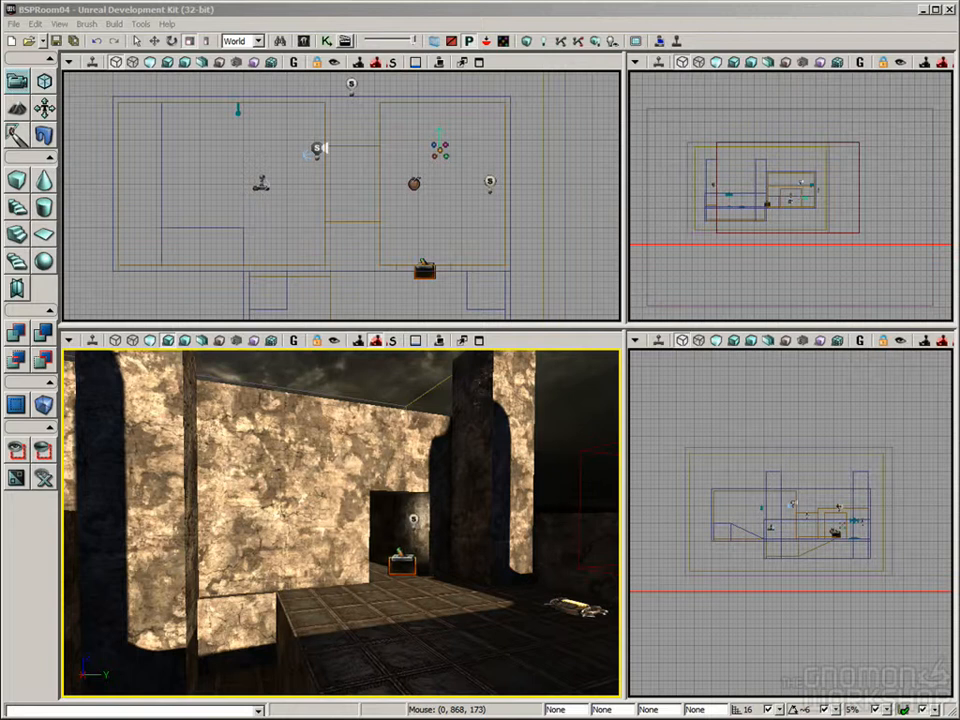
Step: Search the Content Browser for "door", limit it to static meshes and locate S_LT_Doors_SM_DoorWay04
{"action": "left_click_drag", "start_coordinate": [551, 683], "coordinate": [258, 424]}
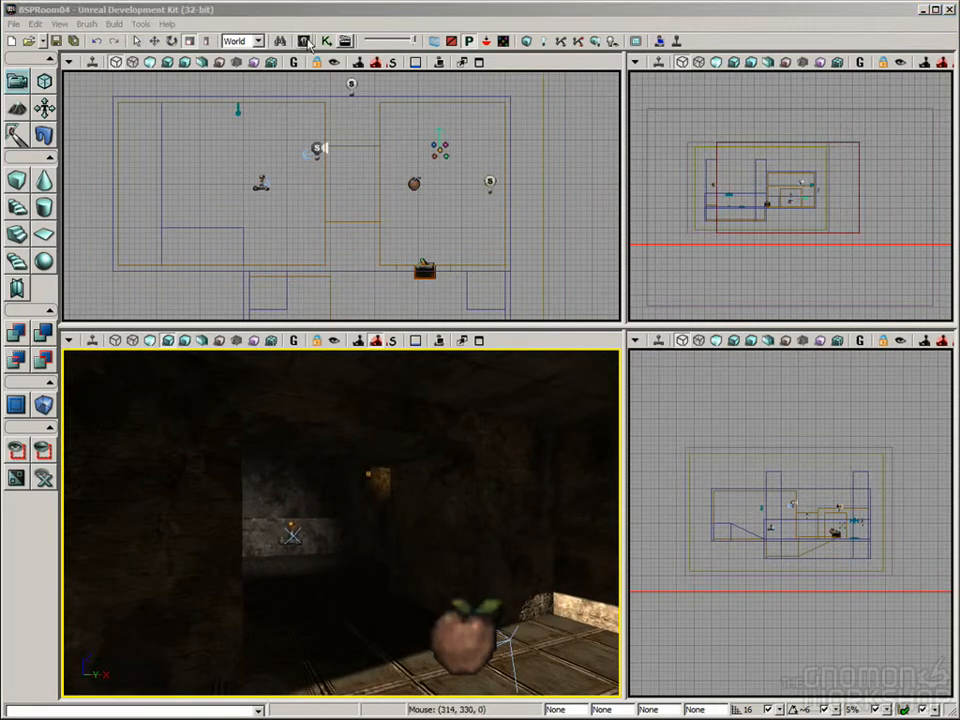
{"action": "left_click", "coordinate": [310, 44]}
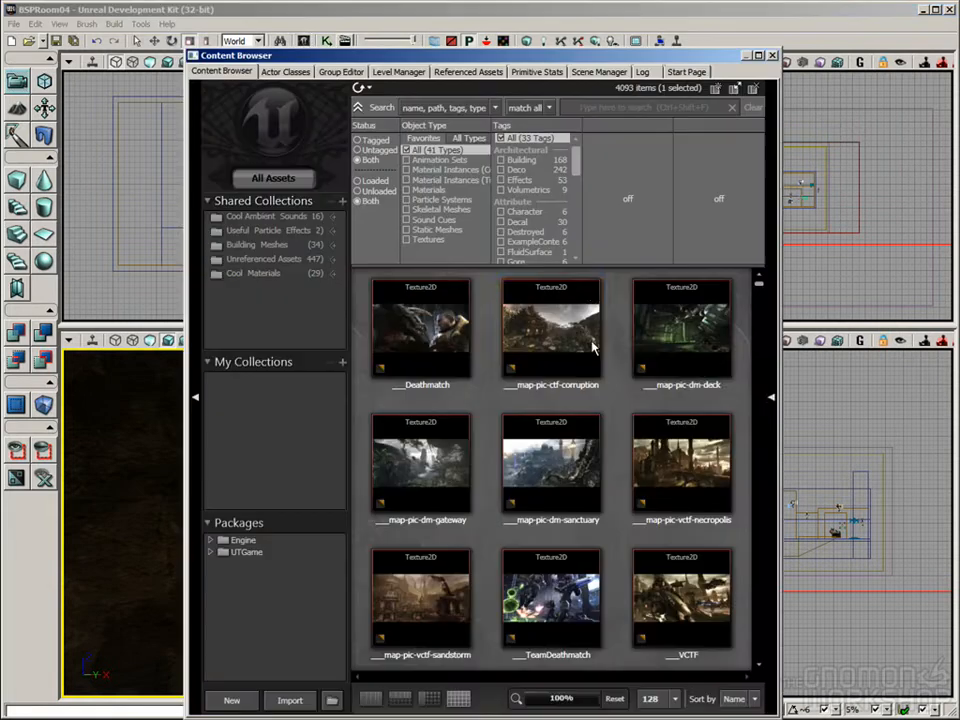
{"action": "left_click", "coordinate": [631, 106]}
{"action": "type", "text": "door"}
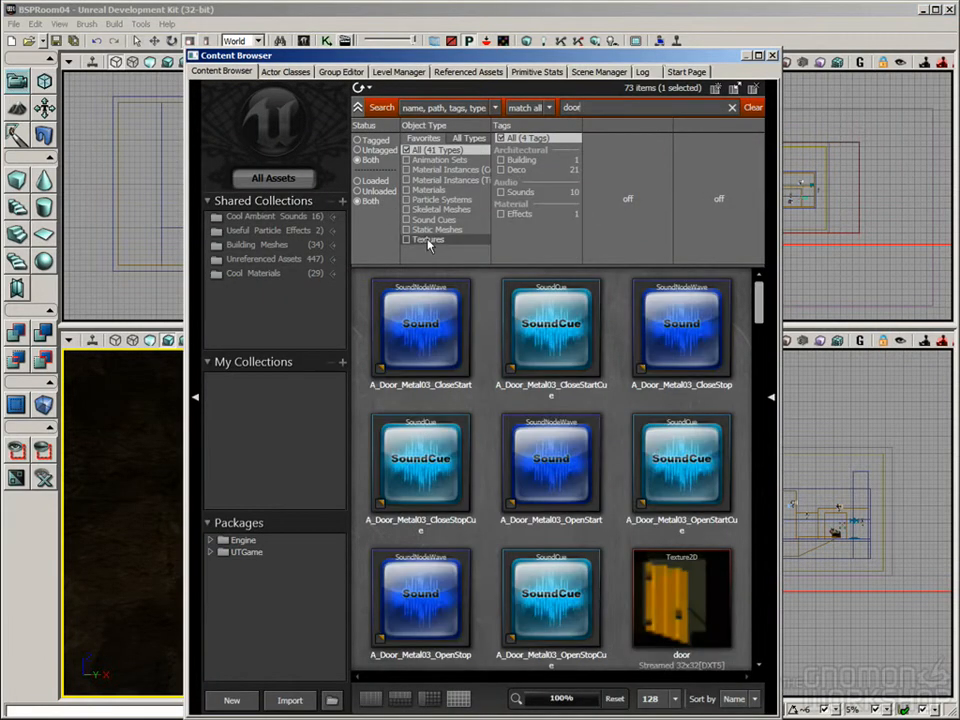
{"action": "left_click", "coordinate": [431, 231]}
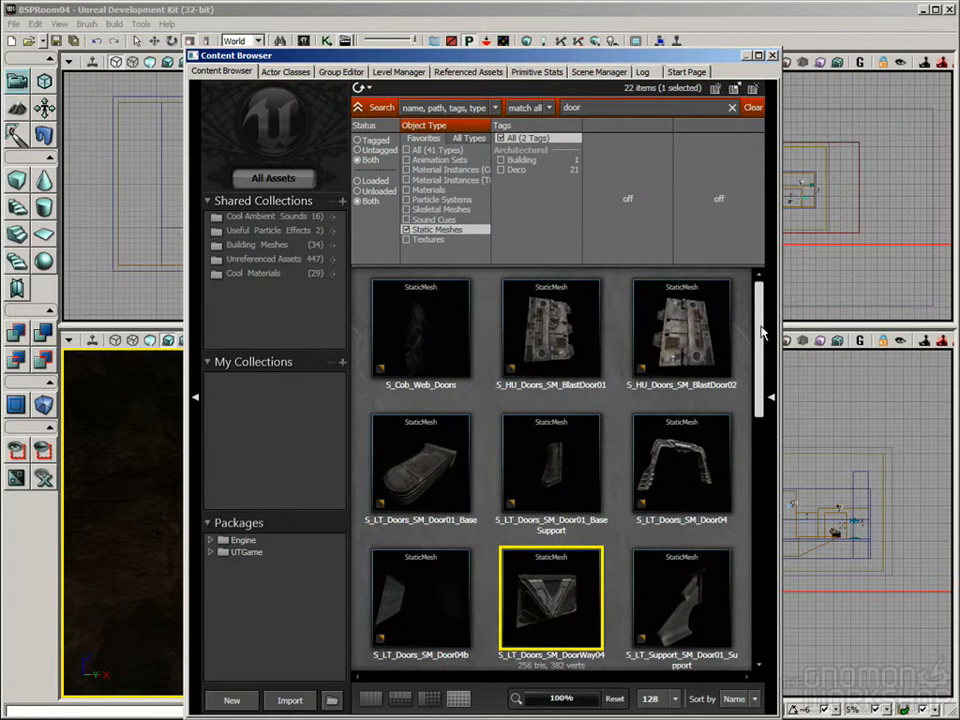
{"action": "scroll", "coordinate": [763, 333], "scroll_direction": "down", "scroll_amount": 2}
{"action": "scroll", "coordinate": [557, 461], "scroll_direction": "down", "scroll_amount": 1}
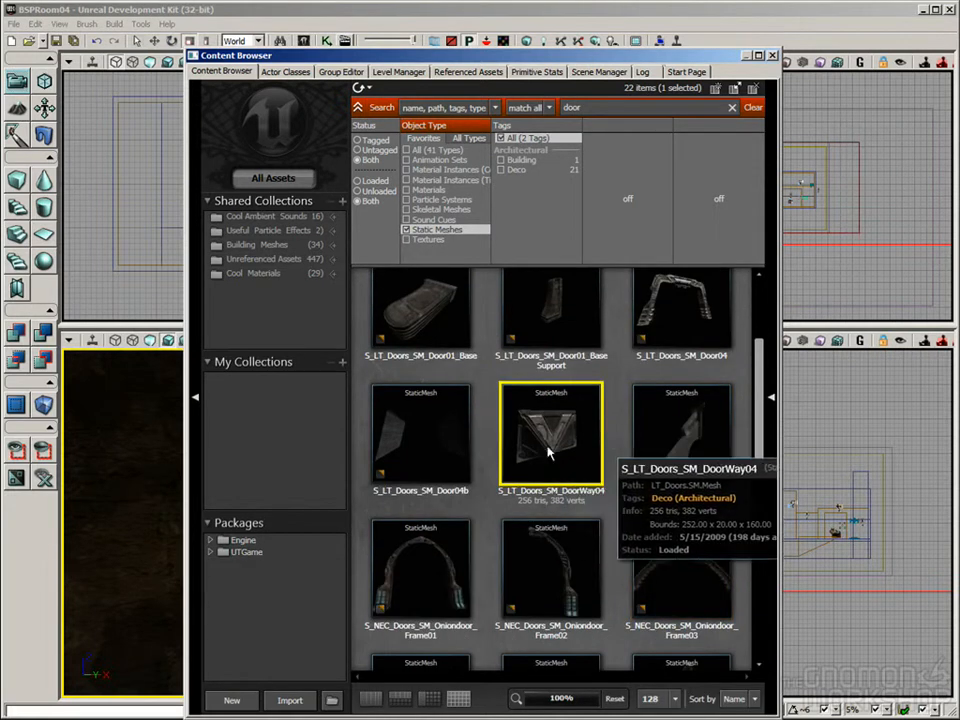
Step: Place the S_LT_Doors_SM_DoorWay04 mesh in the interior doorway and scale it uniformly to 1.2125 to fill the opening
{"action": "left_click_drag", "start_coordinate": [400, 67], "coordinate": [723, 74]}
{"action": "right_click_drag", "start_coordinate": [334, 545], "coordinate": [356, 603]}
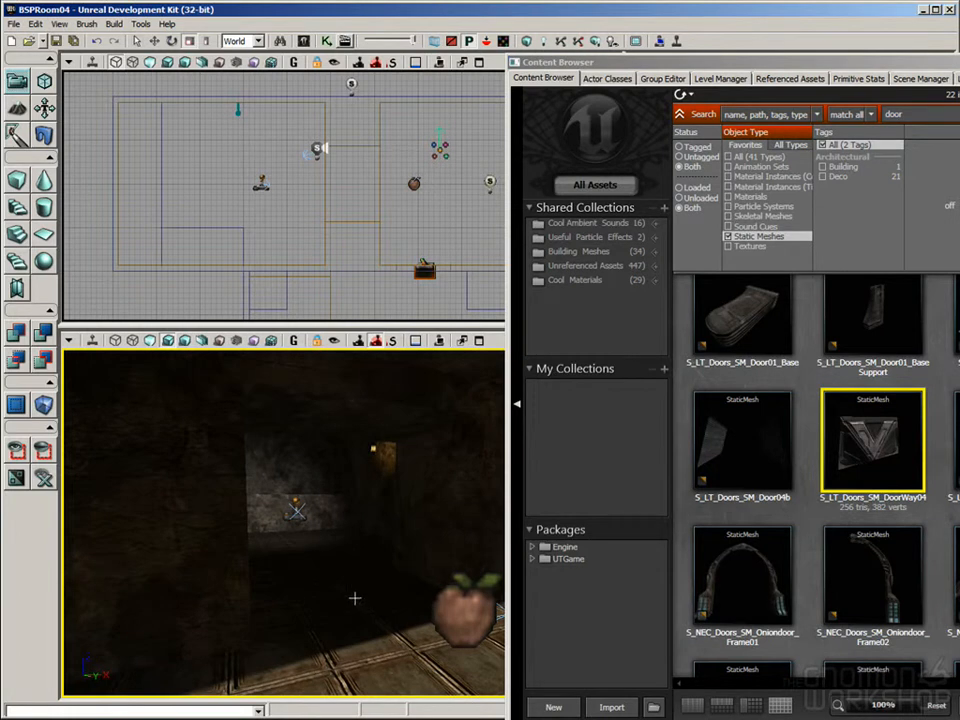
{"action": "left_click", "coordinate": [354, 598]}
{"action": "right_click_drag", "start_coordinate": [440, 560], "coordinate": [500, 535]}
{"action": "left_click_drag", "start_coordinate": [467, 606], "coordinate": [496, 590]}
{"action": "right_click_drag", "start_coordinate": [470, 600], "coordinate": [510, 602]}
{"action": "mouse_move", "coordinate": [489, 493]}
{"action": "left_mouse_down"}
{"action": "mouse_move", "coordinate": [489, 468]}
{"action": "mouse_move", "coordinate": [490, 493]}
{"action": "left_mouse_up"}
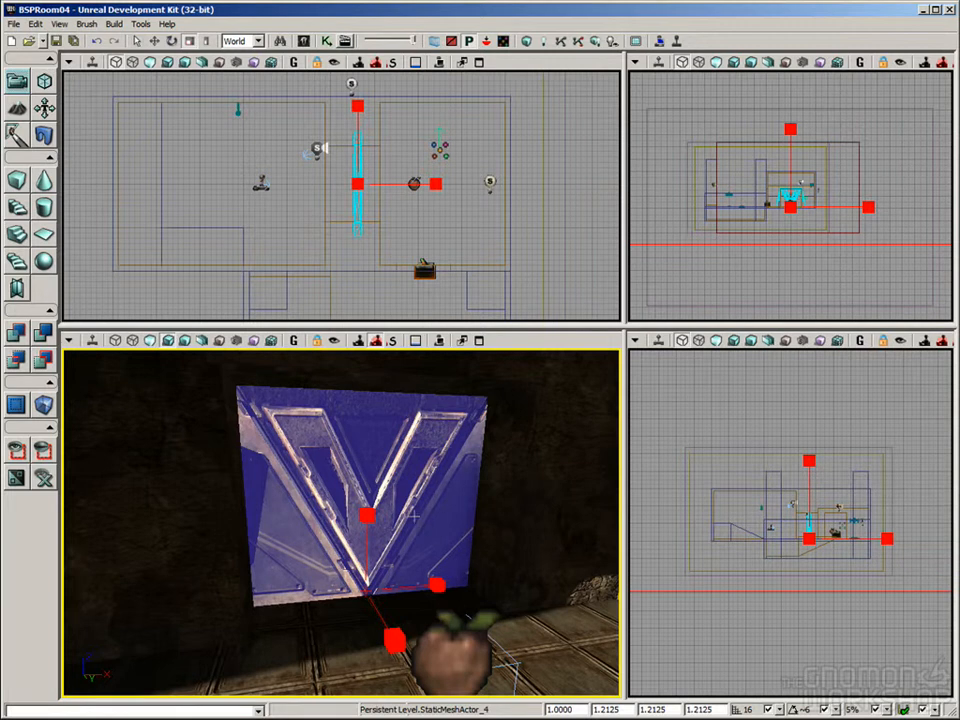
{"action": "mouse_move", "coordinate": [406, 520]}
{"action": "right_mouse_down"}
{"action": "mouse_move", "coordinate": [436, 508]}
{"action": "mouse_move", "coordinate": [410, 518]}
{"action": "right_mouse_up"}
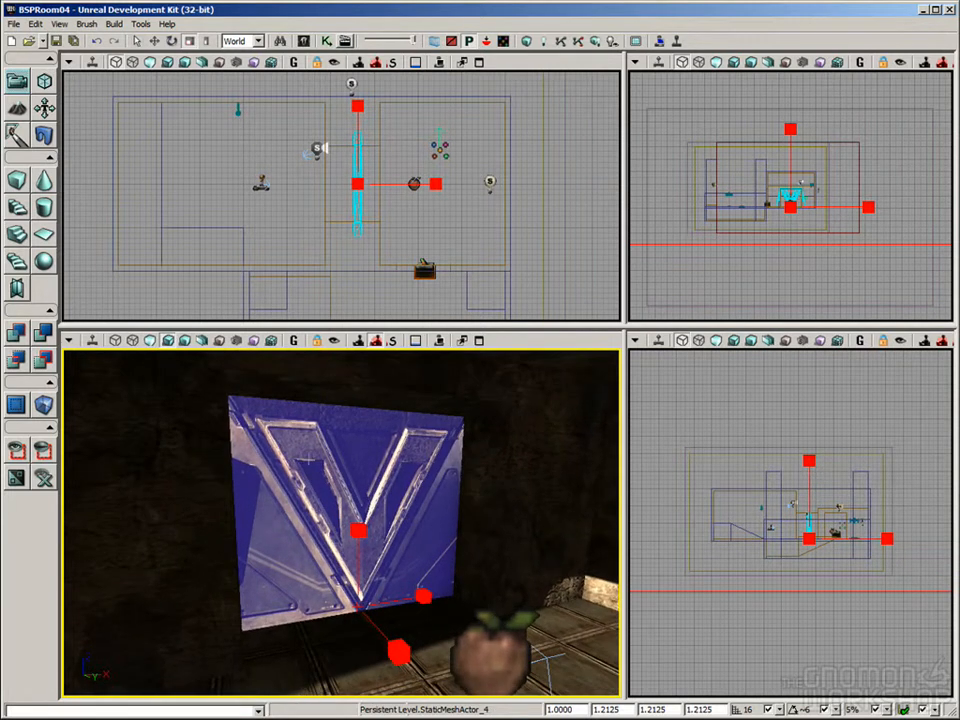
Step: Convert the door's StaticMeshActor to a Mover
{"action": "right_click", "coordinate": [296, 466]}
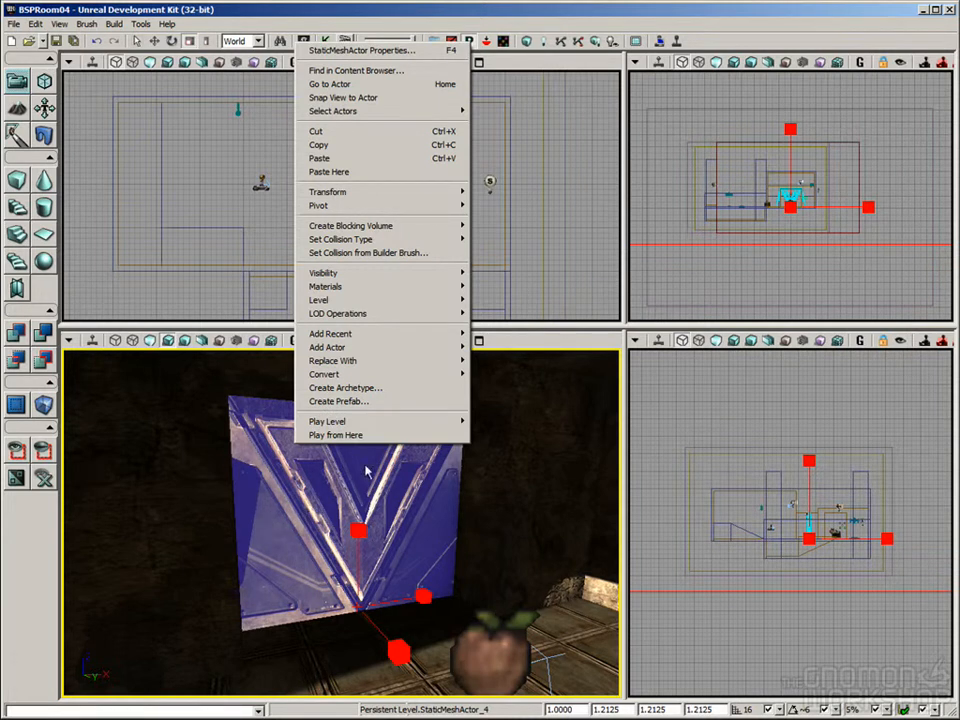
{"action": "mouse_move", "coordinate": [334, 376]}
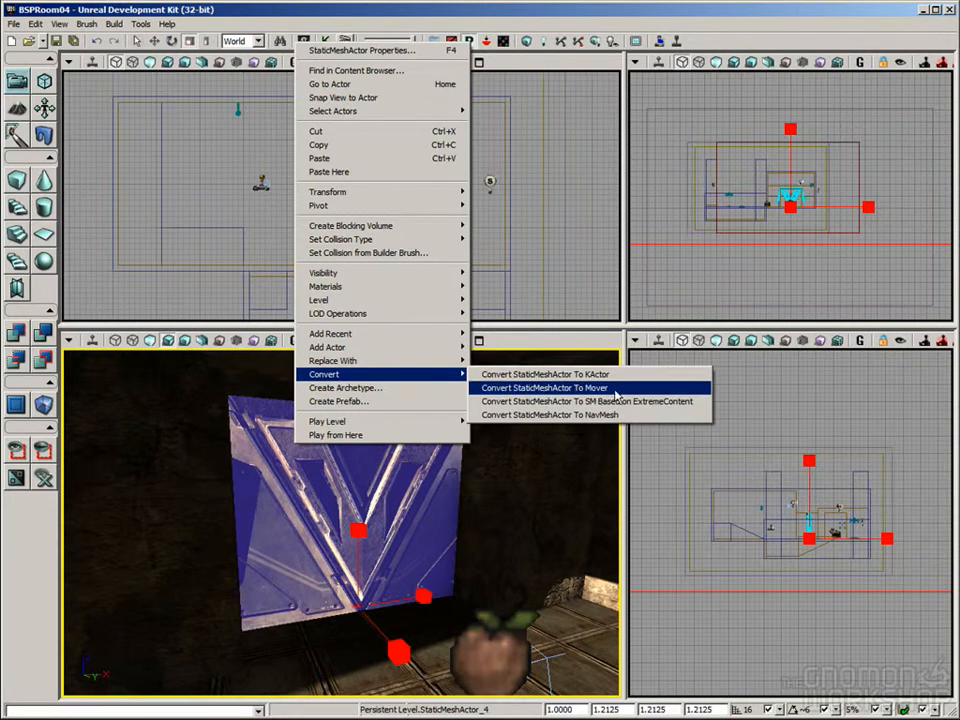
{"action": "left_click", "coordinate": [615, 395]}
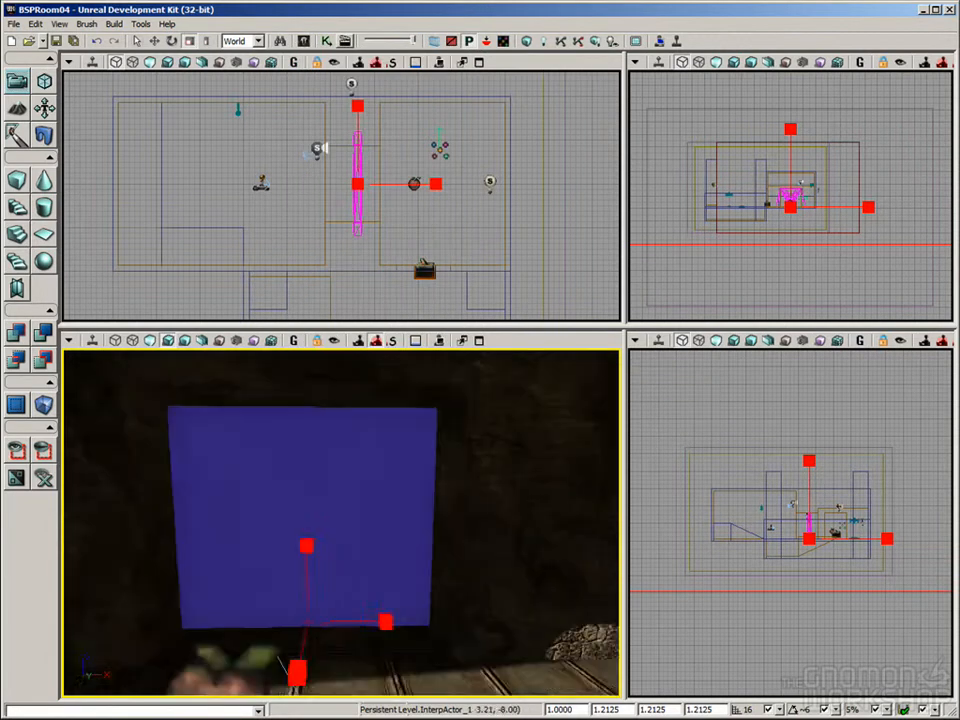
{"action": "left_click_drag", "start_coordinate": [533, 438], "coordinate": [537, 455]}
{"action": "right_click_drag", "start_coordinate": [478, 490], "coordinate": [496, 500]}
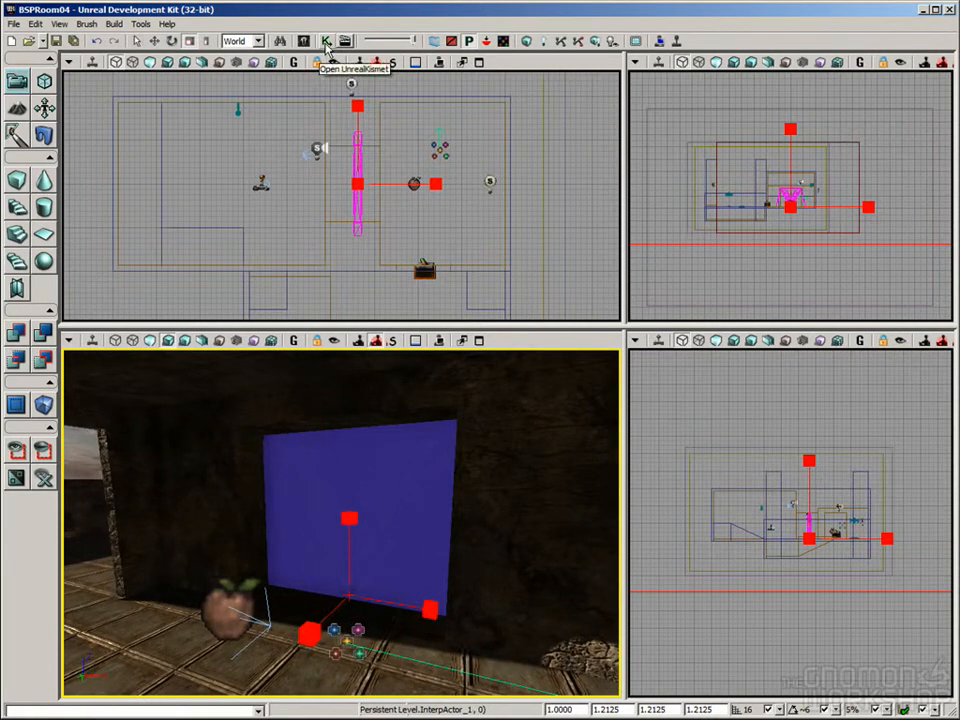
Step: Reopen Kismet and review the trigger's Touch event and its connection to the Toggle action
{"action": "left_click", "coordinate": [326, 46]}
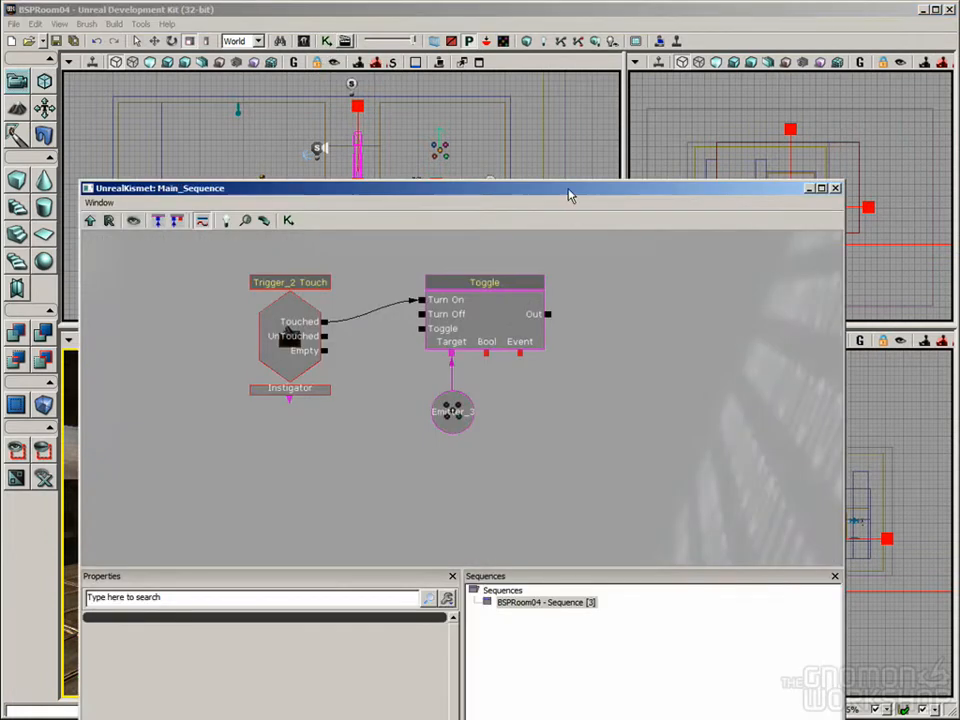
{"action": "left_click_drag", "start_coordinate": [572, 197], "coordinate": [680, 70]}
{"action": "left_click_drag", "start_coordinate": [476, 341], "coordinate": [527, 317]}
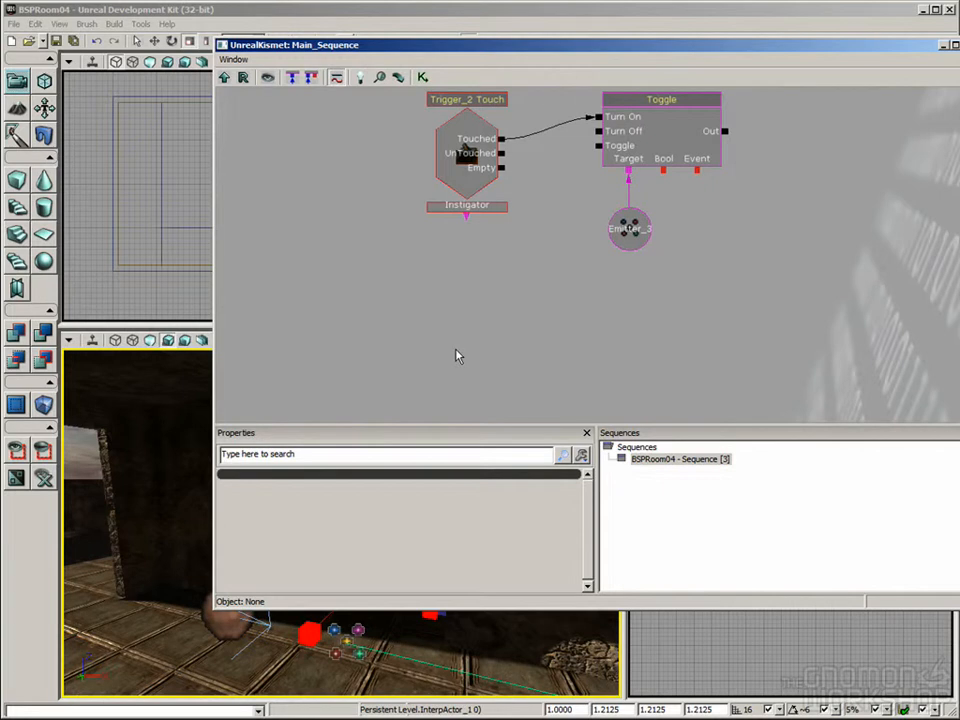
{"action": "left_click_drag", "start_coordinate": [637, 367], "coordinate": [615, 345]}
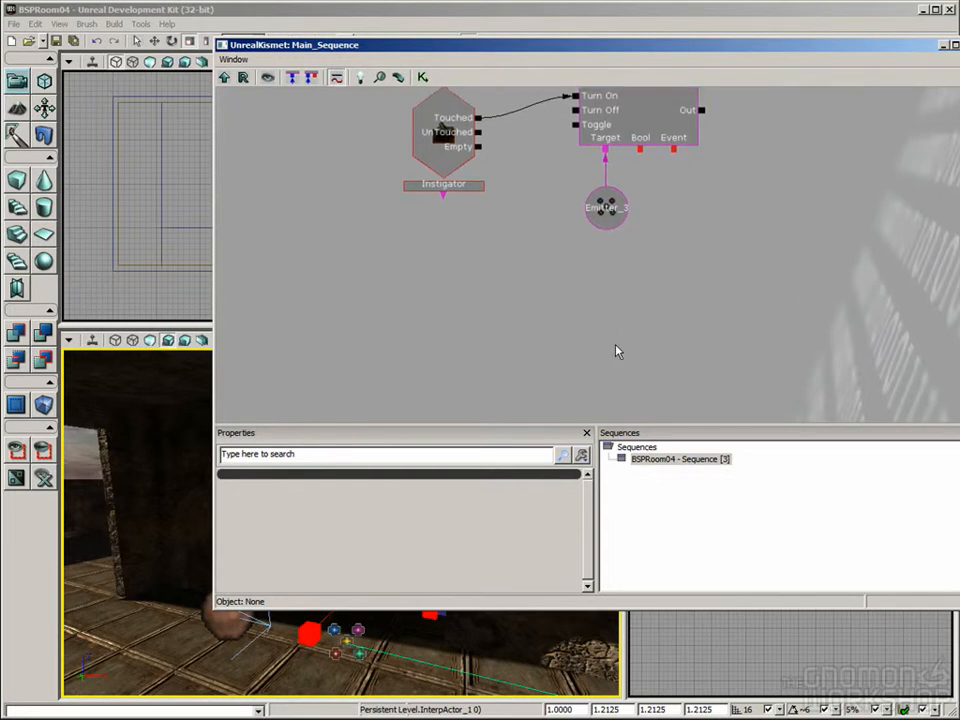
{"action": "left_click", "coordinate": [431, 121]}
{"action": "left_click", "coordinate": [639, 103]}
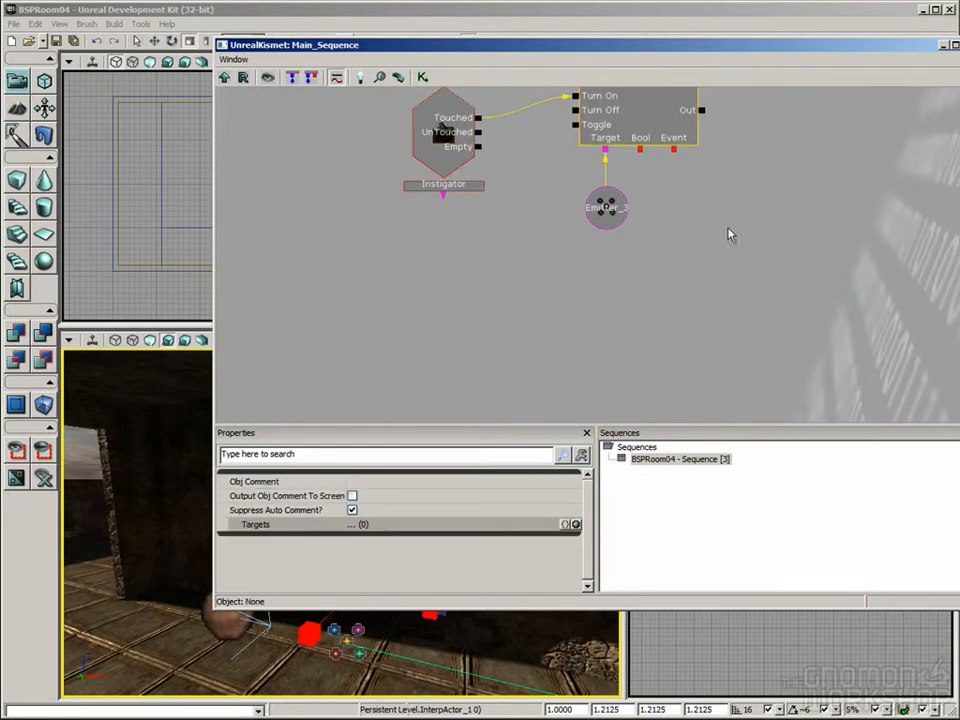
{"action": "mouse_move", "coordinate": [607, 325]}
{"action": "left_mouse_down"}
{"action": "mouse_move", "coordinate": [611, 272]}
{"action": "mouse_move", "coordinate": [590, 325]}
{"action": "left_mouse_up"}
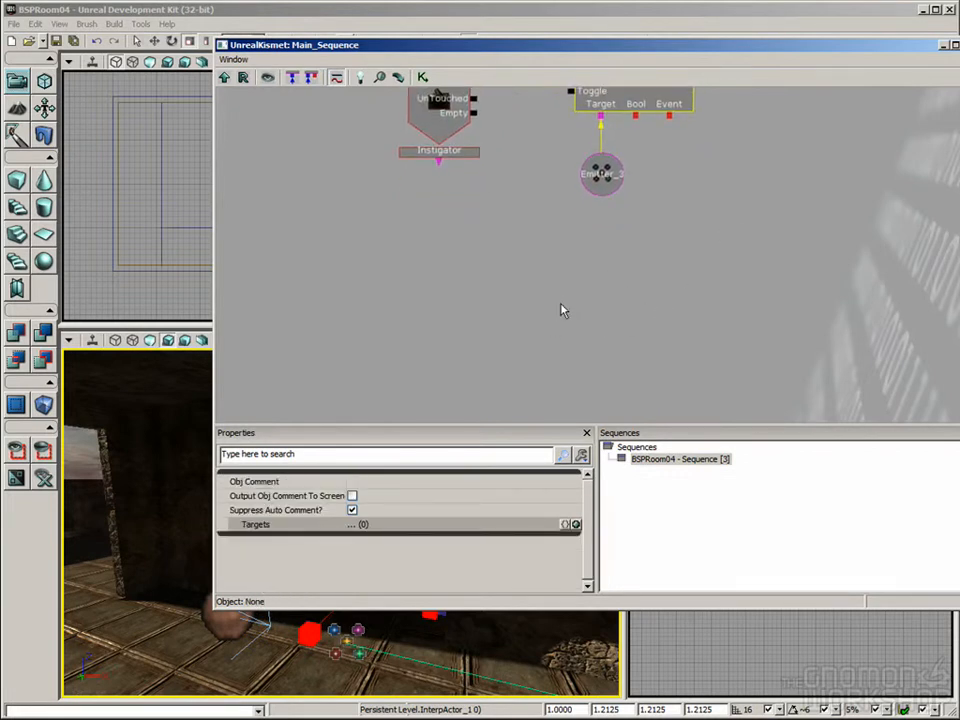
{"action": "left_click_drag", "start_coordinate": [591, 276], "coordinate": [560, 312]}
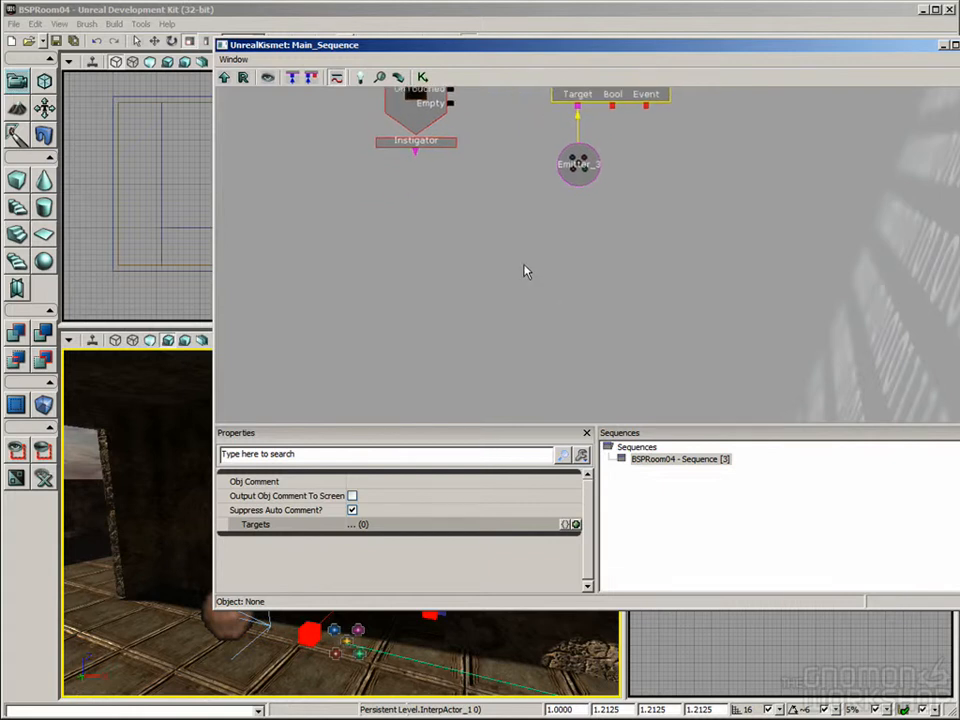
{"action": "left_click", "coordinate": [540, 332]}
Step: Add a new Matinee to the Kismet sequence in the empty area below the Emitter_3 variable
{"action": "left_click_drag", "start_coordinate": [215, 43], "coordinate": [422, 41]}
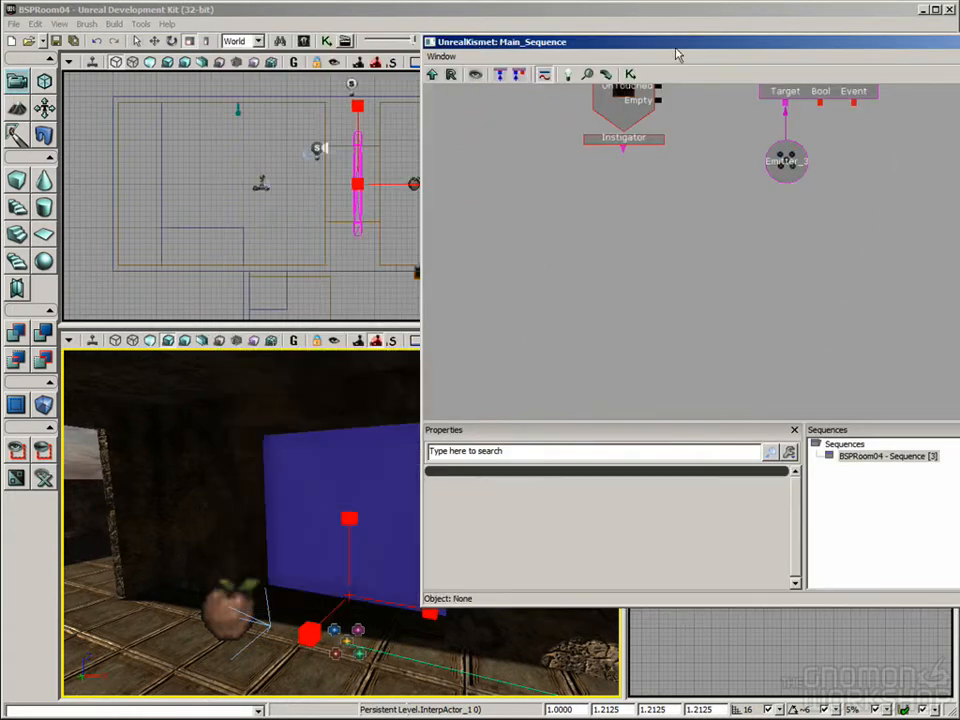
{"action": "left_click_drag", "start_coordinate": [731, 43], "coordinate": [440, 48]}
{"action": "left_click_drag", "start_coordinate": [580, 244], "coordinate": [650, 295]}
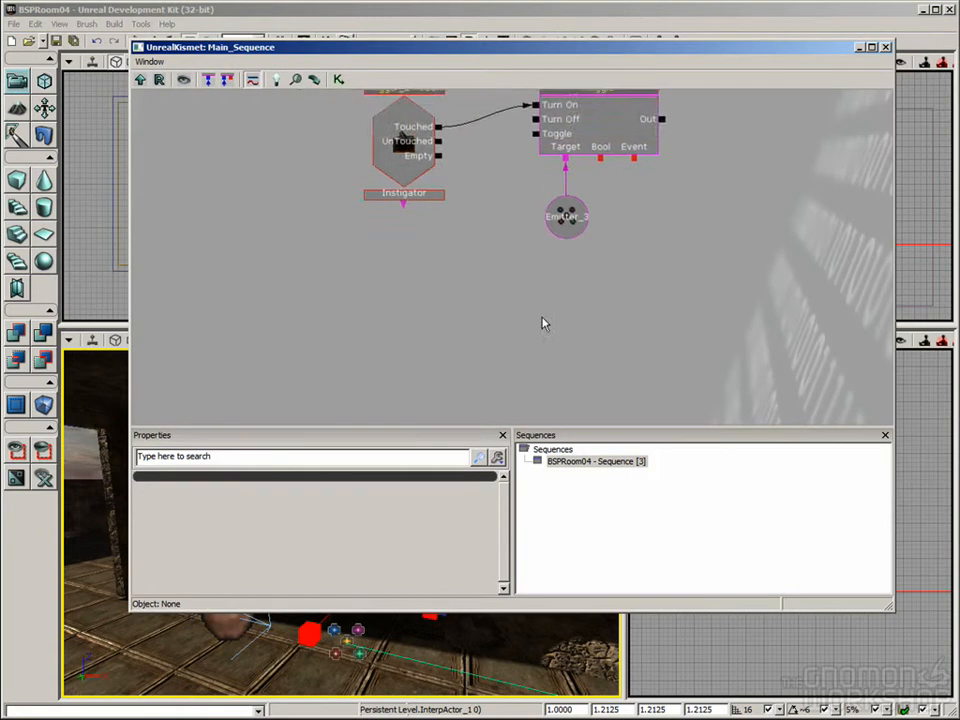
{"action": "left_click_drag", "start_coordinate": [489, 291], "coordinate": [553, 320]}
{"action": "right_click", "coordinate": [555, 327]}
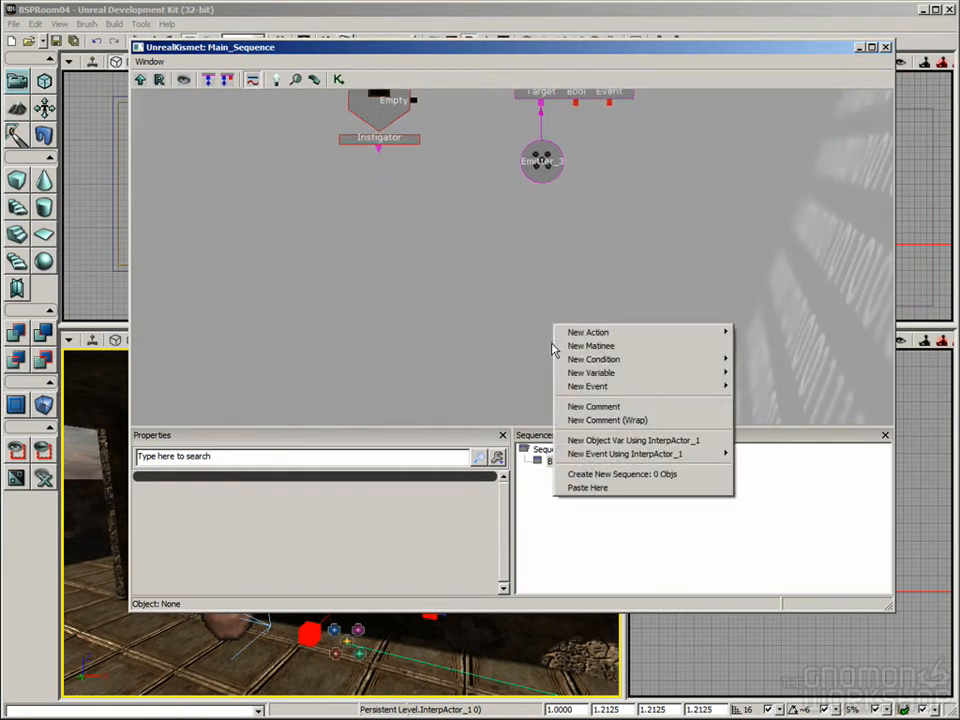
{"action": "left_click", "coordinate": [621, 350]}
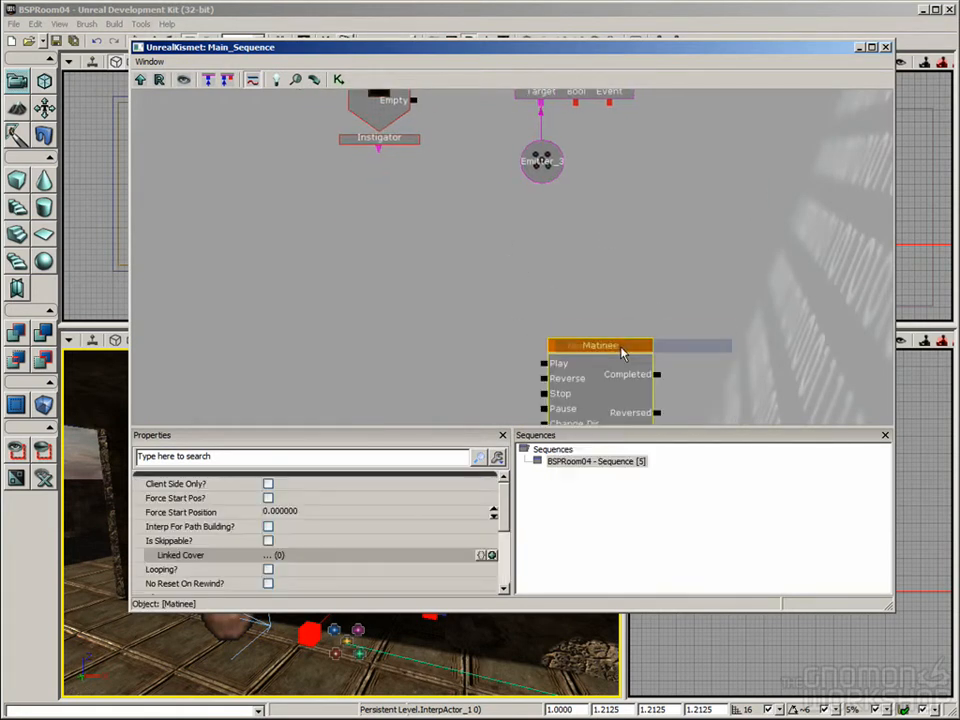
{"action": "left_click_drag", "start_coordinate": [704, 364], "coordinate": [693, 238]}
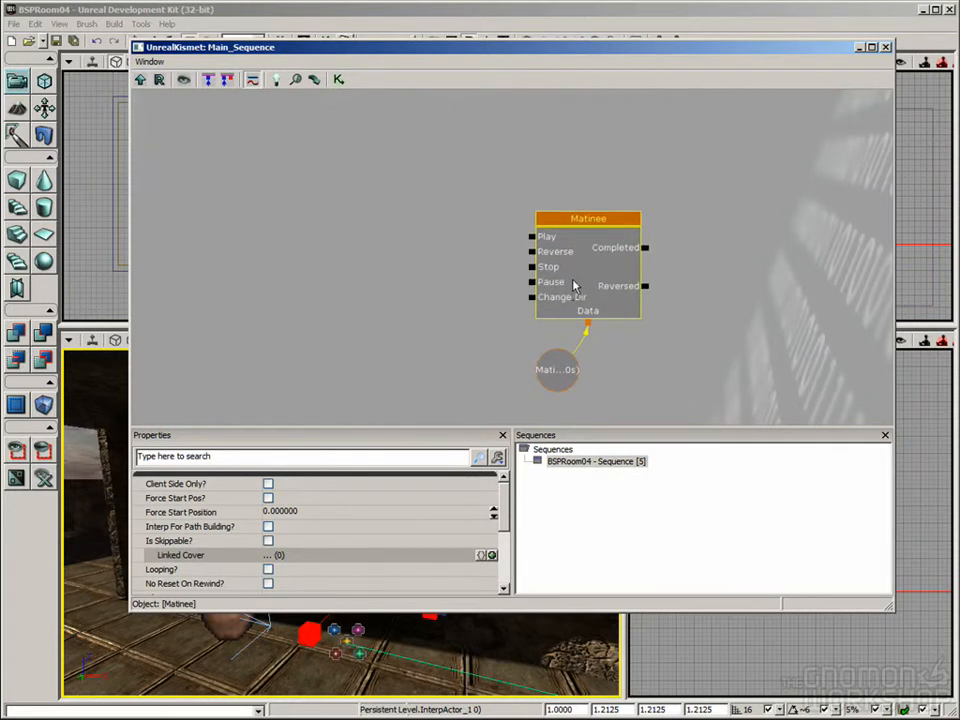
{"action": "scroll", "coordinate": [726, 279], "scroll_direction": "down", "scroll_amount": 4}
{"action": "scroll", "coordinate": [563, 158], "scroll_direction": "up", "scroll_amount": 4}
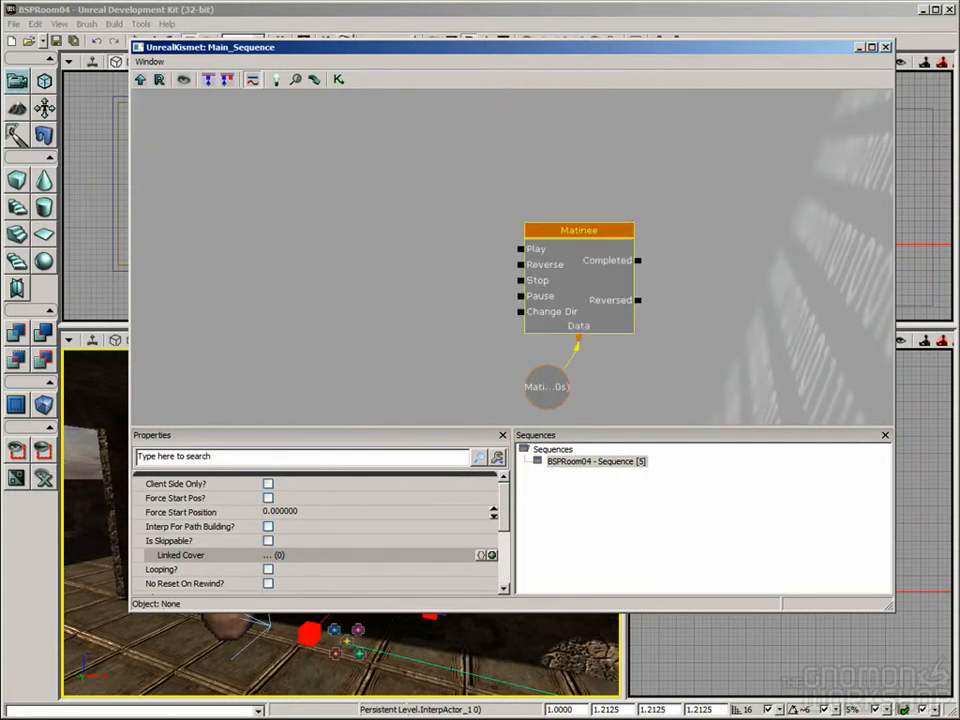
Step: Open the Matinee for editing and arrange the Matinee and Kismet windows so the door can be seen in the perspective view
{"action": "left_click", "coordinate": [605, 245]}
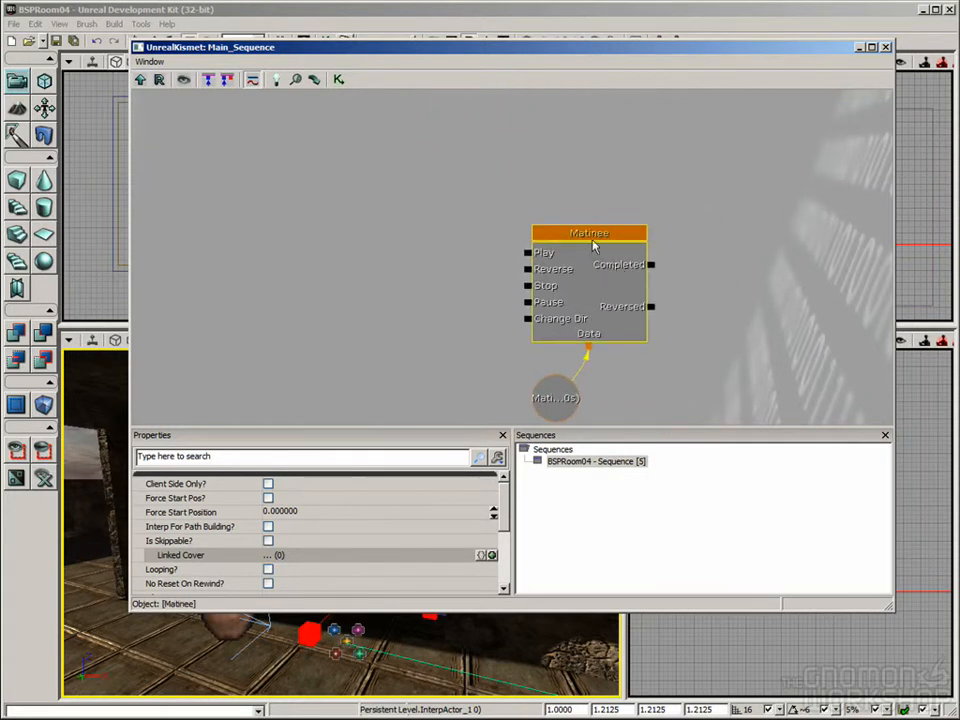
{"action": "double_click", "coordinate": [586, 243]}
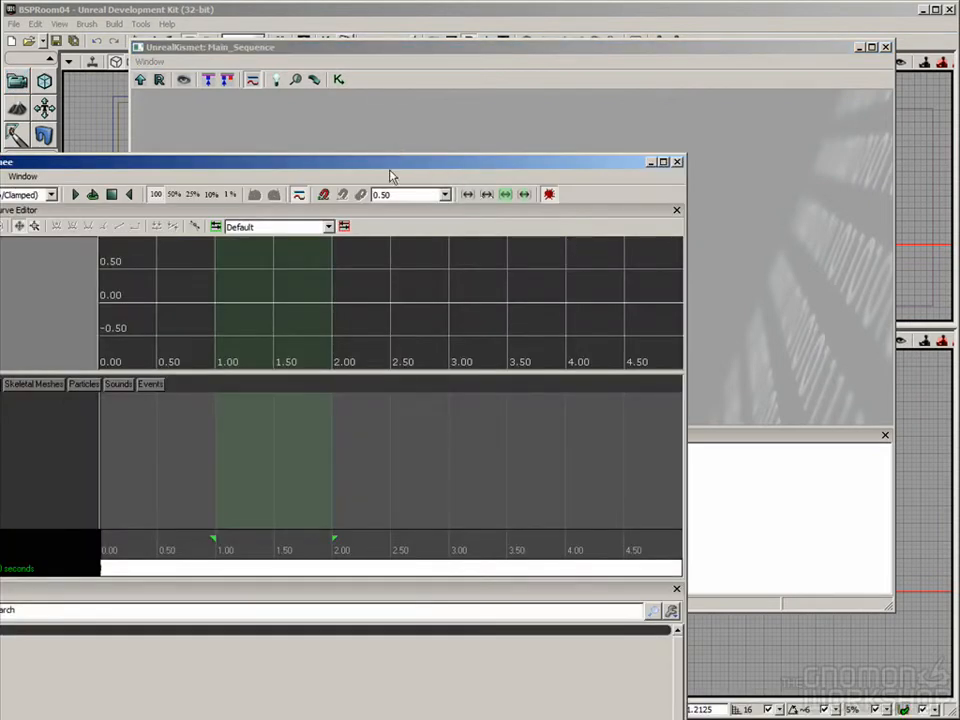
{"action": "left_click_drag", "start_coordinate": [390, 165], "coordinate": [578, 74]}
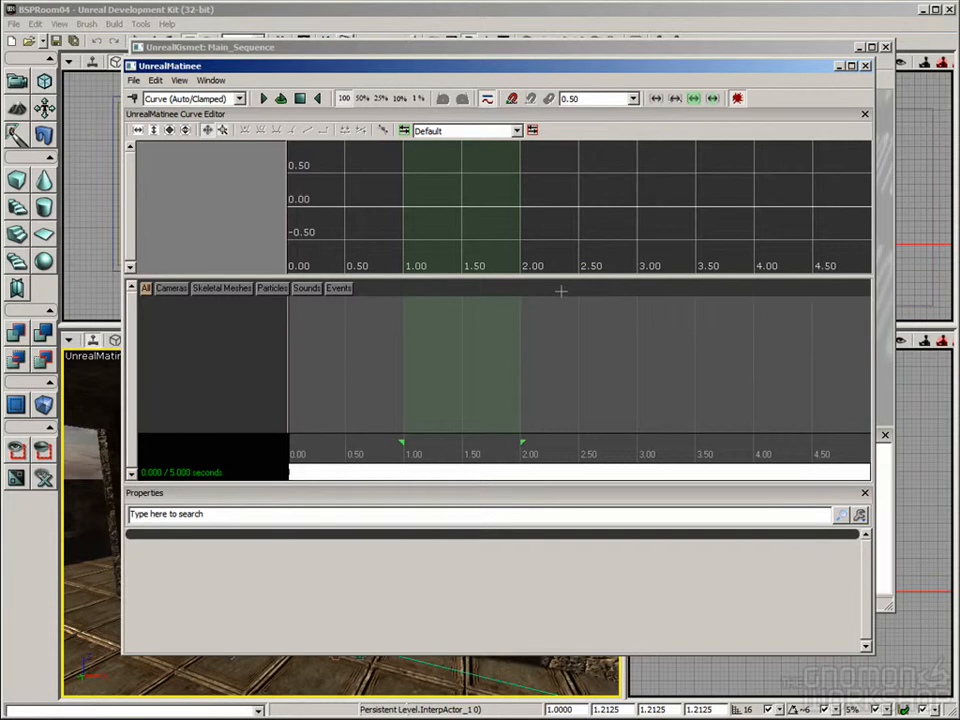
{"action": "left_click_drag", "start_coordinate": [415, 325], "coordinate": [427, 336]}
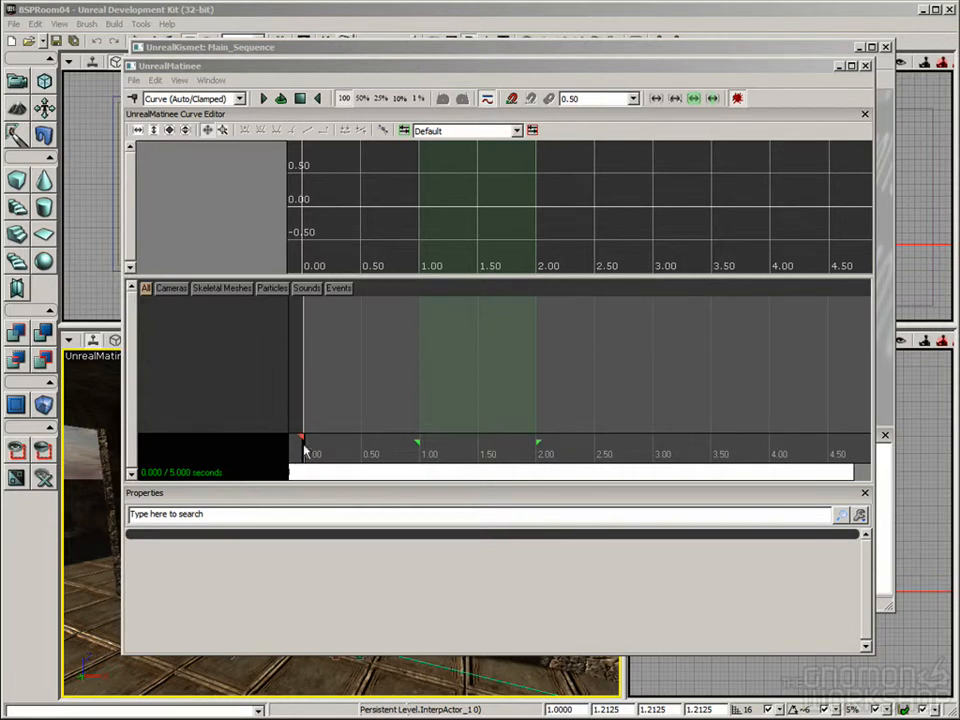
{"action": "left_click_drag", "start_coordinate": [279, 67], "coordinate": [400, 3]}
{"action": "left_click_drag", "start_coordinate": [181, 50], "coordinate": [501, 709]}
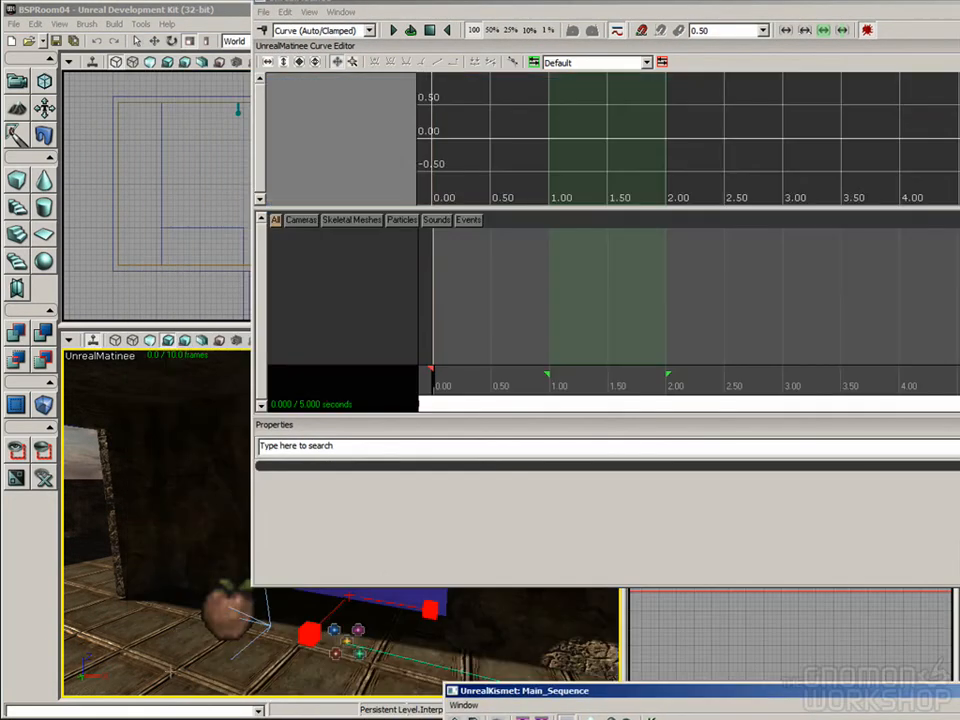
{"action": "mouse_move", "coordinate": [157, 642]}
{"action": "left_mouse_down"}
{"action": "mouse_move", "coordinate": [165, 612]}
{"action": "mouse_move", "coordinate": [87, 613]}
{"action": "left_mouse_up"}
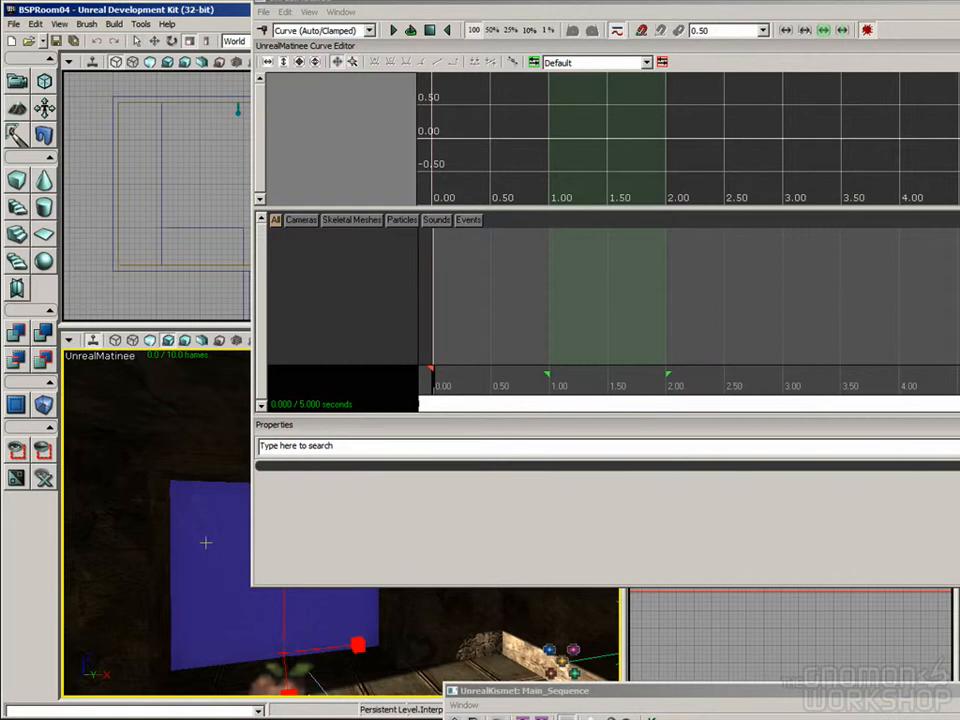
Step: Add a new empty group named DoorMovement to the Matinee's track list
{"action": "left_click", "coordinate": [342, 301]}
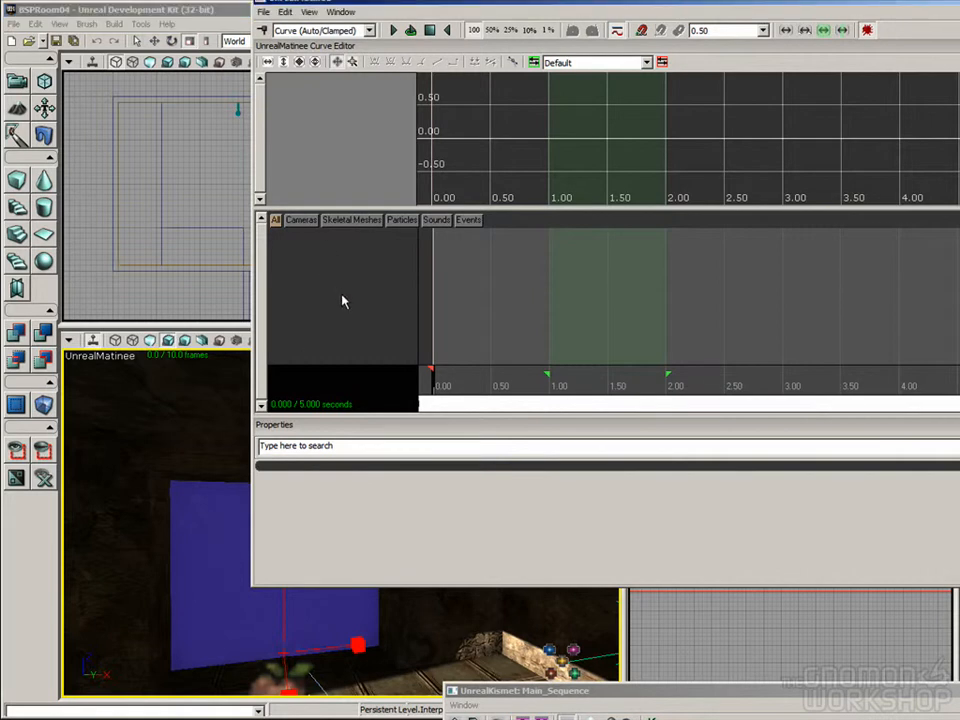
{"action": "right_click", "coordinate": [295, 259]}
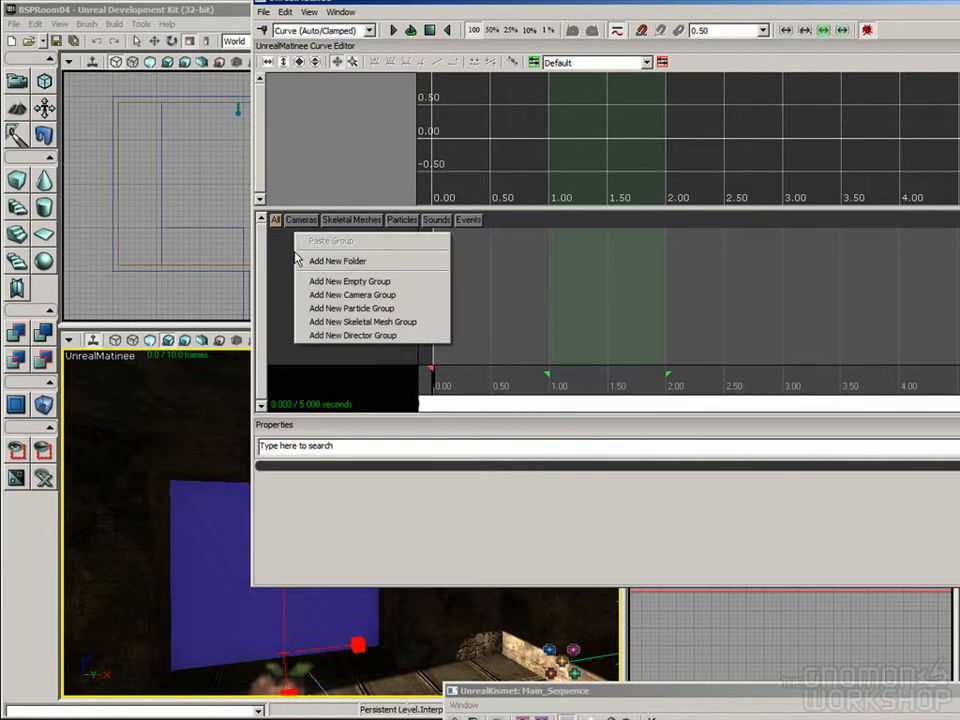
{"action": "left_click", "coordinate": [376, 287]}
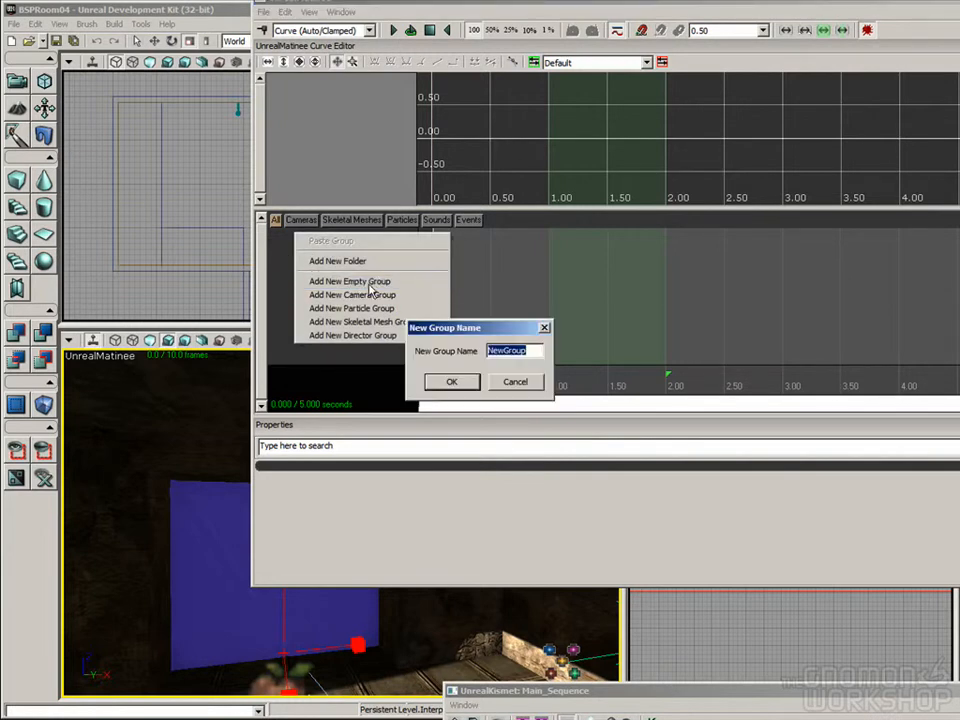
{"action": "type", "text": "DoorMovement"}
{"action": "key", "text": "Return"}
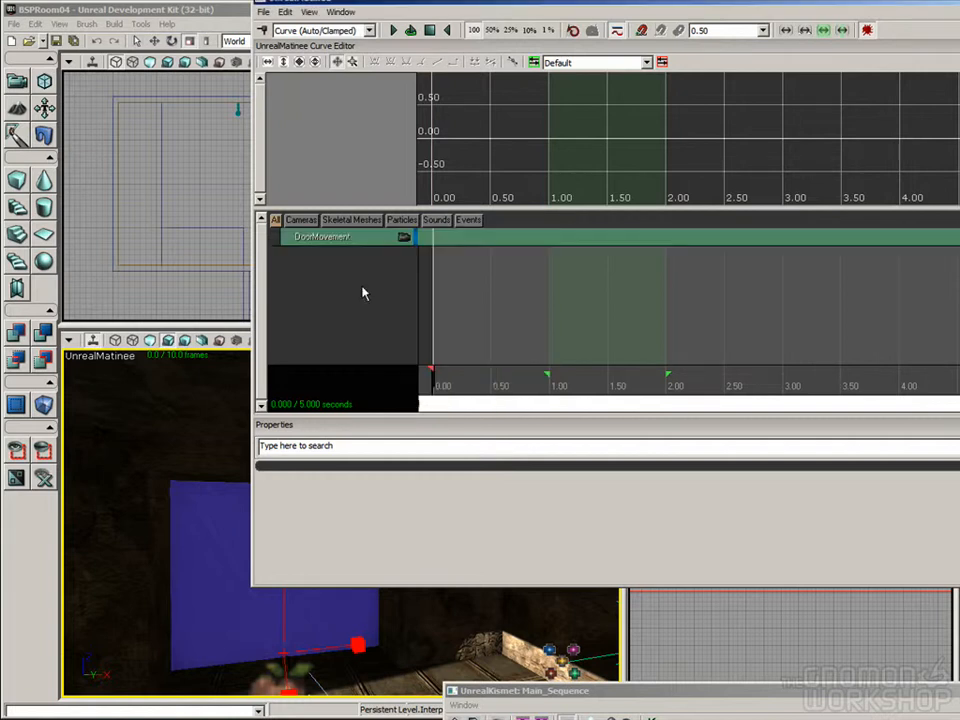
Step: Add a Movement track to the DoorMovement group
{"action": "left_click", "coordinate": [324, 242]}
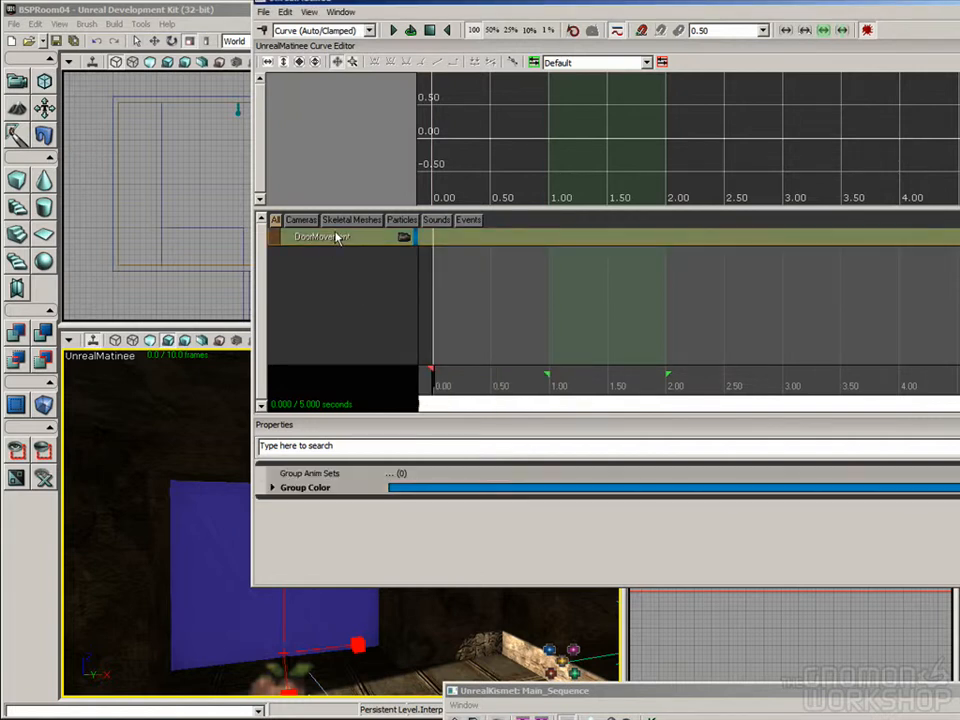
{"action": "right_click", "coordinate": [307, 240]}
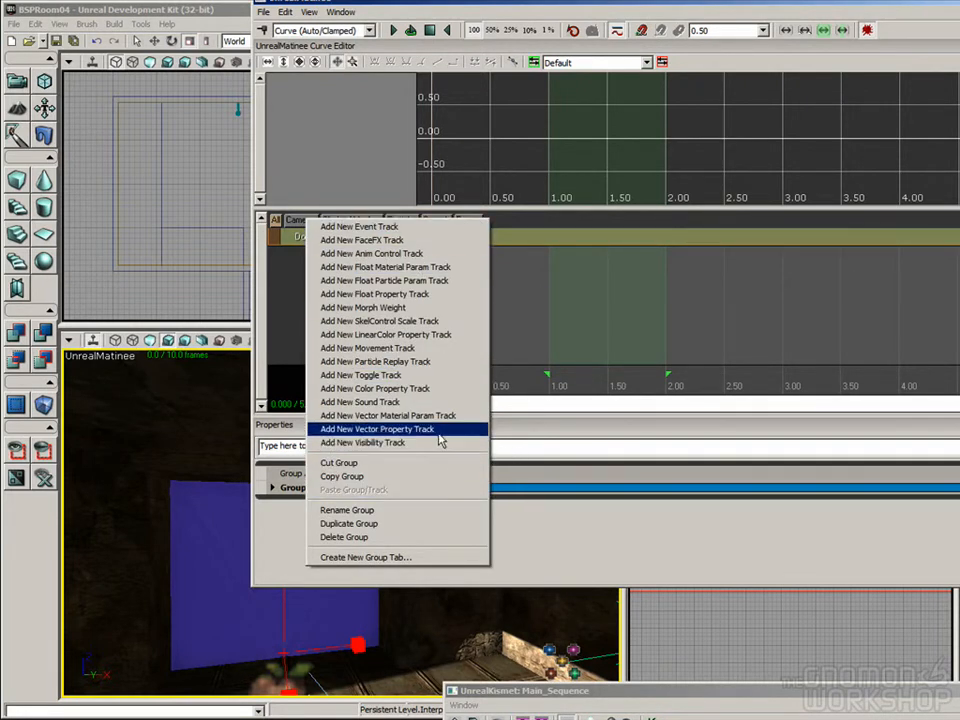
{"action": "left_click", "coordinate": [383, 349]}
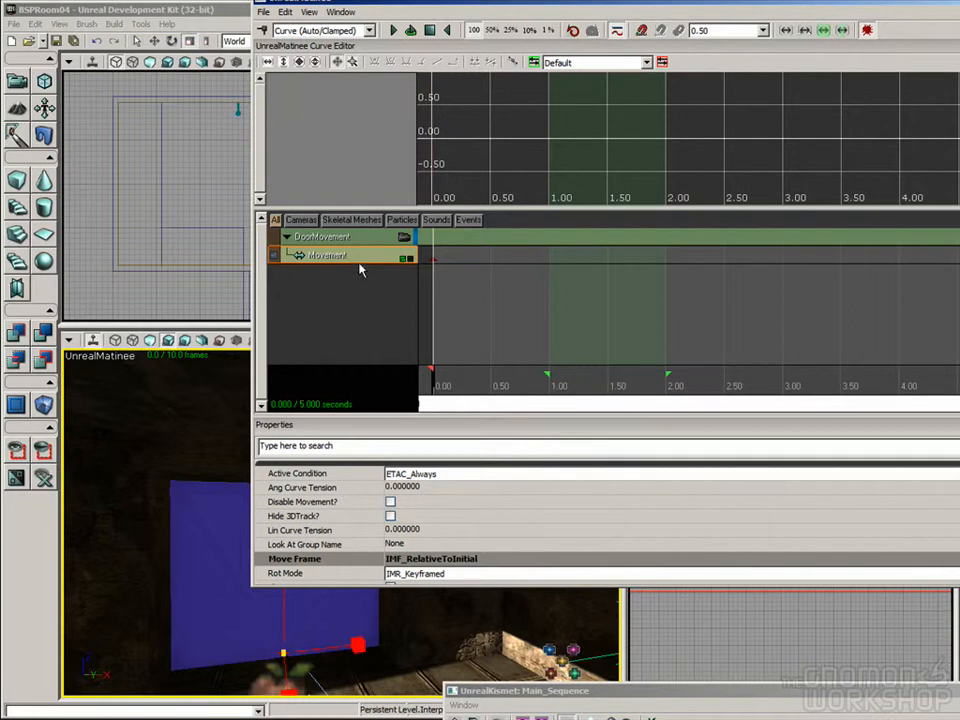
Step: Review the door's InterpActor variable attached to the Matinee in the Kismet sequence, then return to the Matinee editor
{"action": "left_click", "coordinate": [678, 685]}
{"action": "left_click_drag", "start_coordinate": [678, 685], "coordinate": [413, 84]}
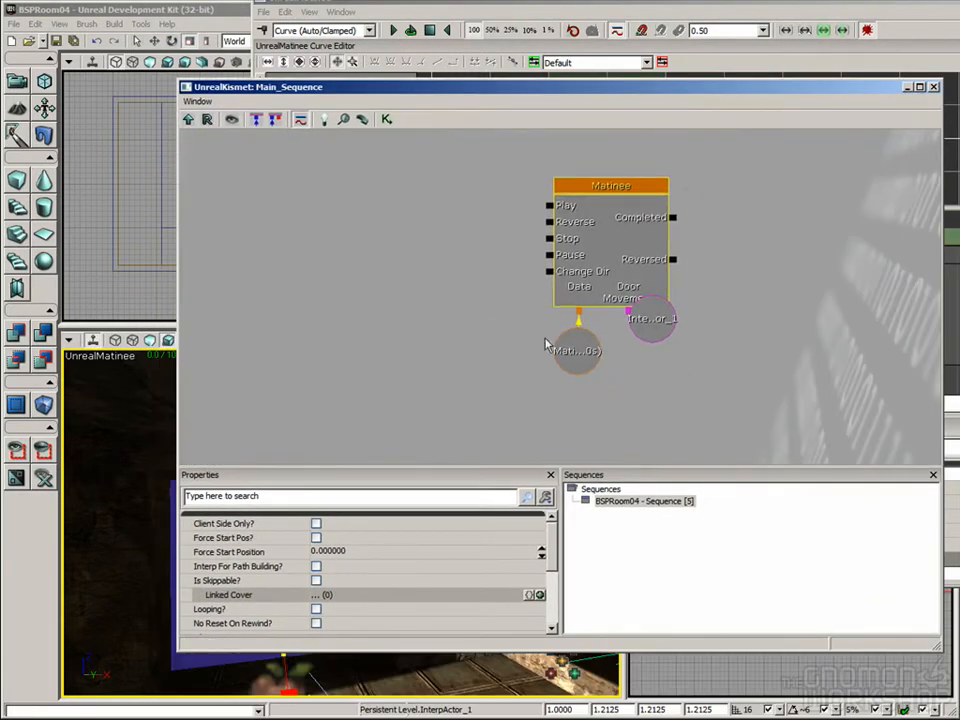
{"action": "left_click", "coordinate": [651, 322]}
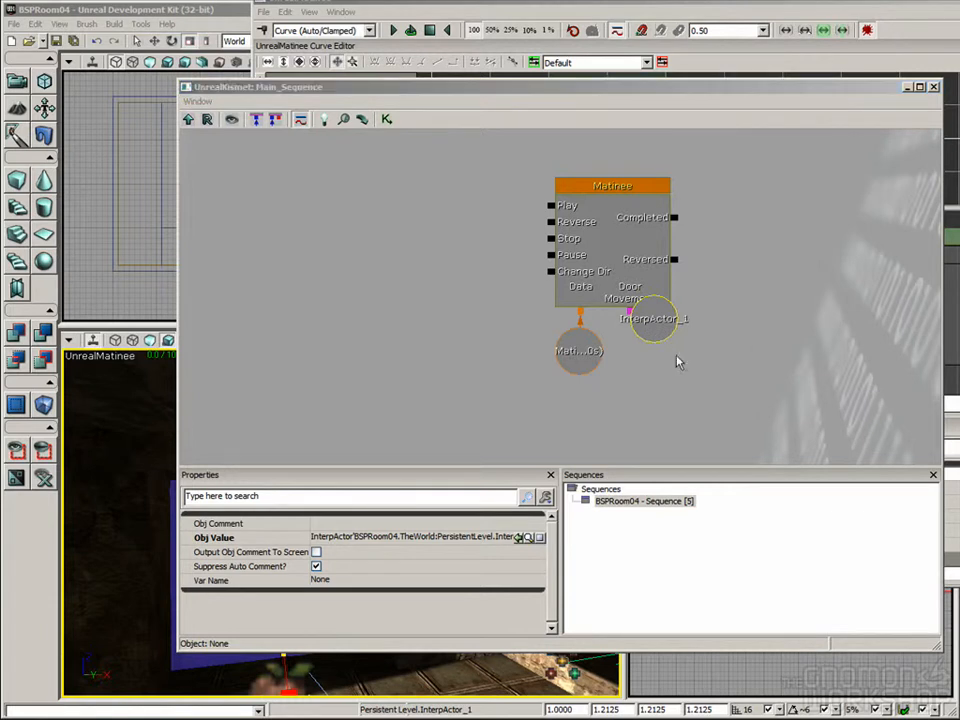
{"action": "left_click", "coordinate": [649, 327]}
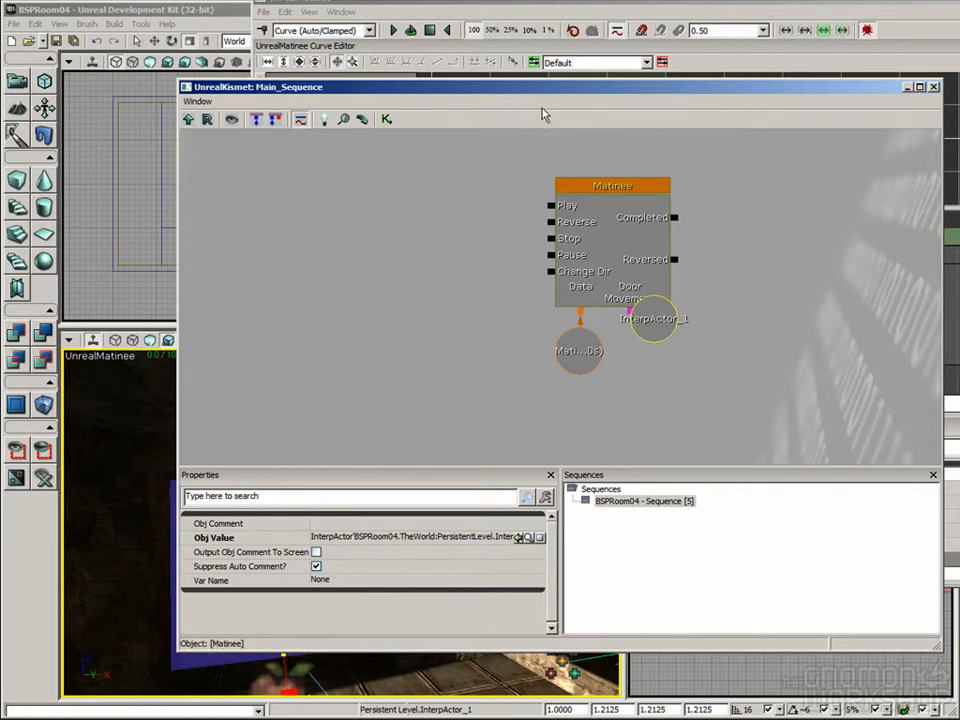
{"action": "left_click_drag", "start_coordinate": [521, 93], "coordinate": [533, 228]}
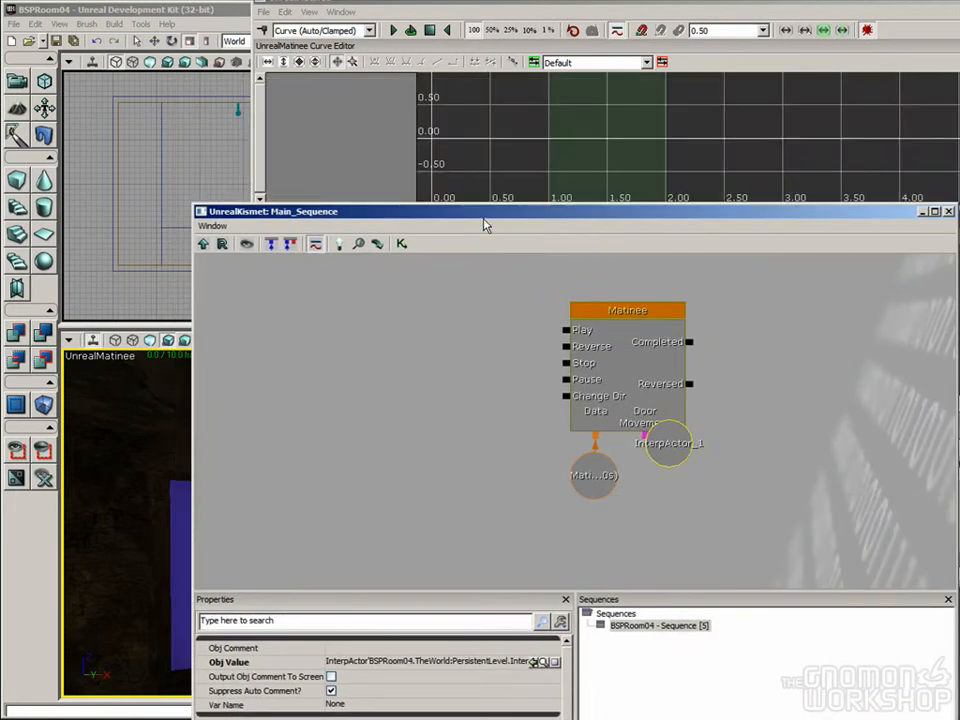
{"action": "left_click_drag", "start_coordinate": [465, 212], "coordinate": [597, 570]}
{"action": "left_click", "coordinate": [410, 224]}
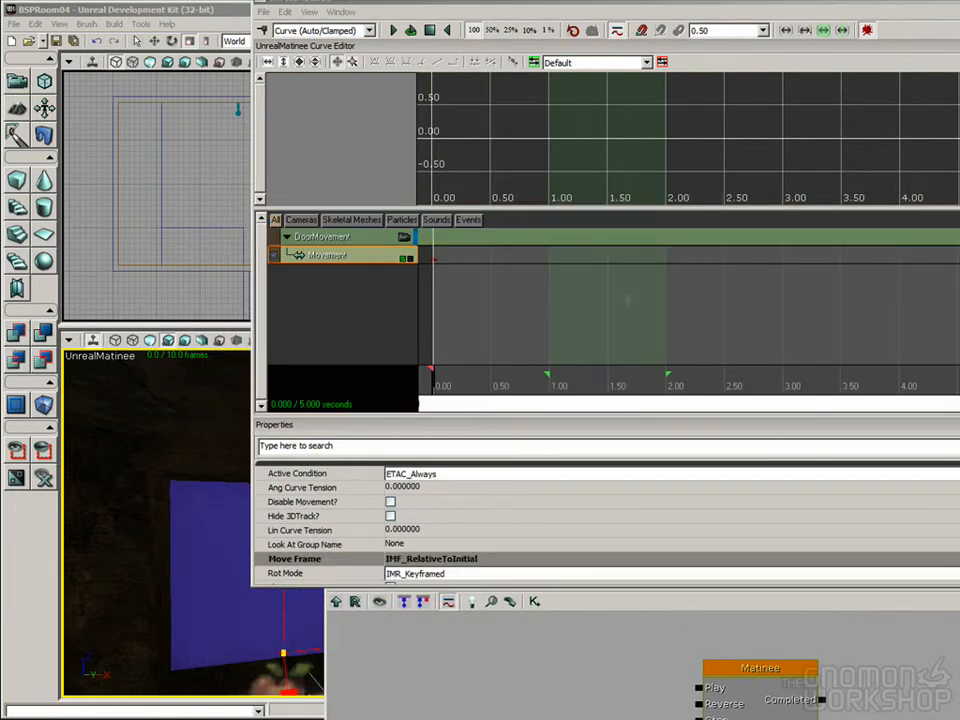
Step: Shorten the Matinee sequence by moving its end marker from the far end of the timeline to about 0.5 seconds
{"action": "left_click_drag", "start_coordinate": [549, 318], "coordinate": [532, 367]}
{"action": "scroll", "coordinate": [574, 336], "scroll_direction": "down", "scroll_amount": 3}
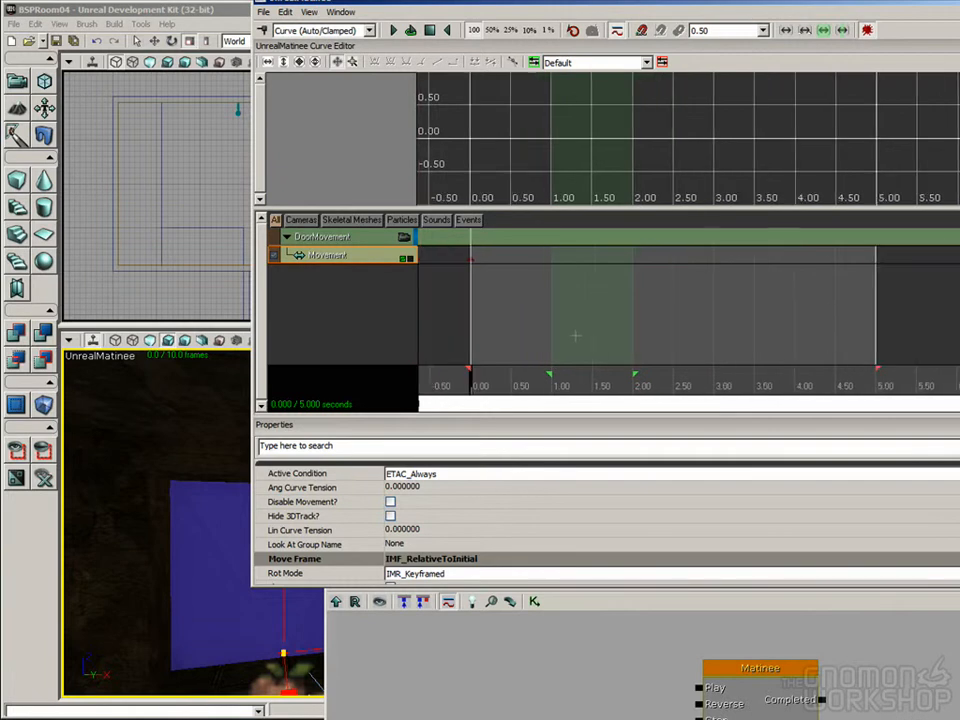
{"action": "scroll", "coordinate": [575, 333], "scroll_direction": "up", "scroll_amount": 1}
{"action": "scroll", "coordinate": [575, 316], "scroll_direction": "down", "scroll_amount": 2}
{"action": "scroll", "coordinate": [575, 316], "scroll_direction": "up", "scroll_amount": 2}
{"action": "scroll", "coordinate": [575, 316], "scroll_direction": "down", "scroll_amount": 1}
{"action": "scroll", "coordinate": [575, 315], "scroll_direction": "up", "scroll_amount": 1}
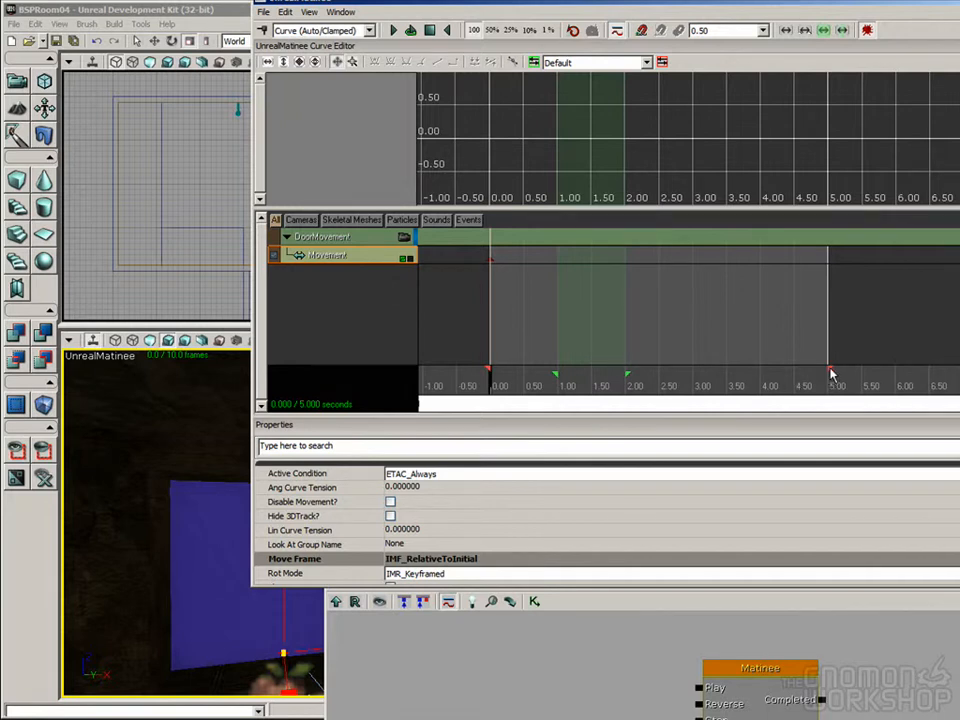
{"action": "left_click_drag", "start_coordinate": [830, 371], "coordinate": [525, 373]}
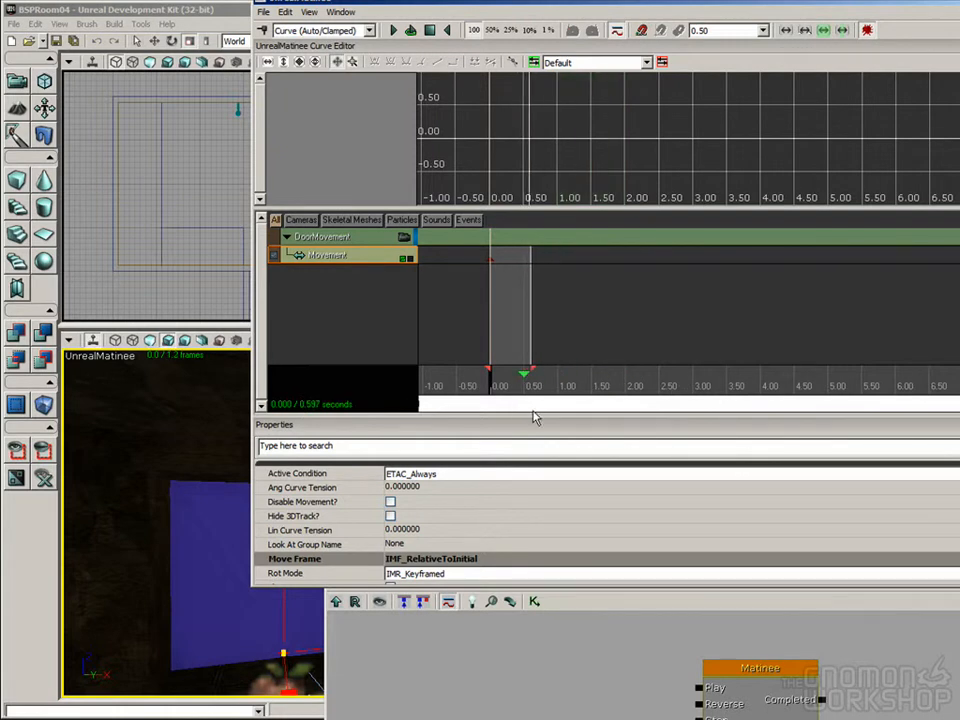
{"action": "left_click_drag", "start_coordinate": [530, 418], "coordinate": [527, 418]}
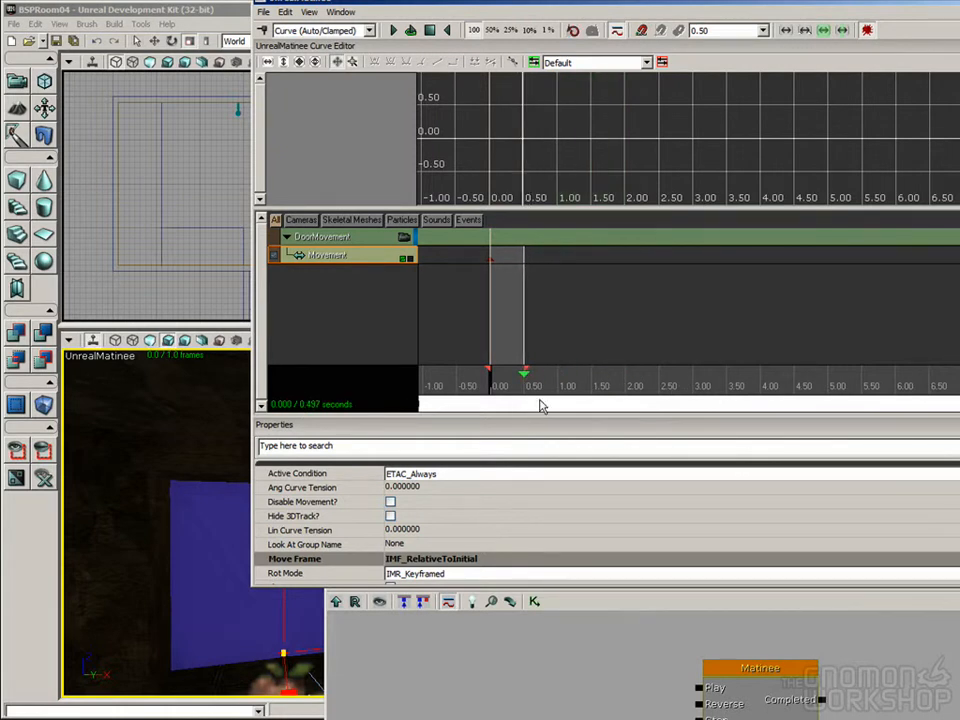
Step: Add a second key to the Movement track at the end of the sequence, at about 0.50 seconds
{"action": "scroll", "coordinate": [570, 317], "scroll_direction": "up", "scroll_amount": 10}
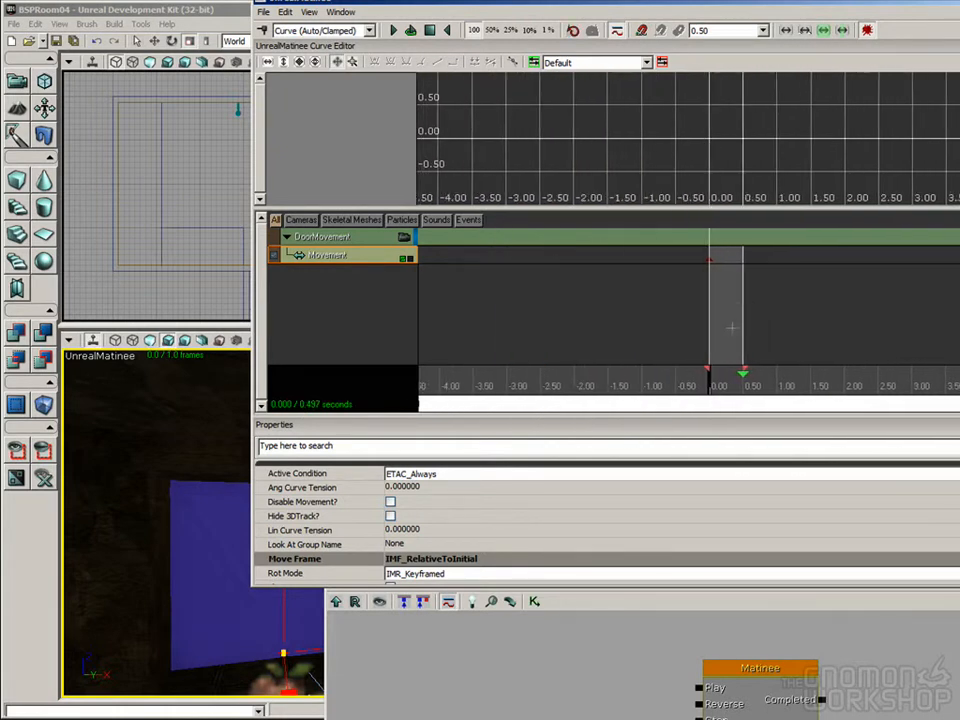
{"action": "left_click_drag", "start_coordinate": [642, 305], "coordinate": [656, 281]}
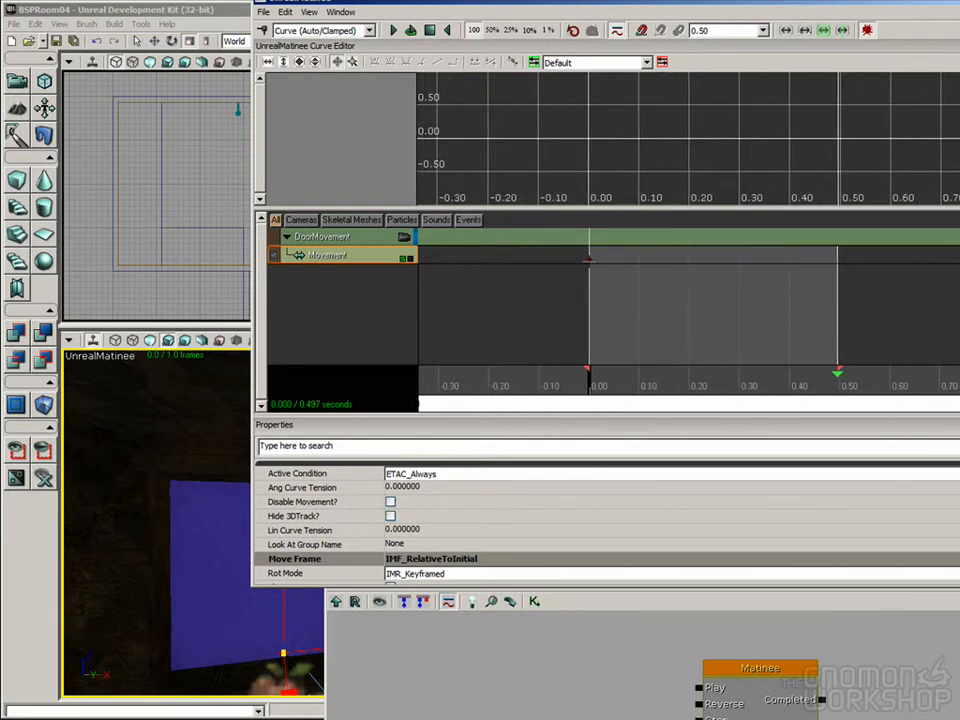
{"action": "left_click", "coordinate": [590, 260]}
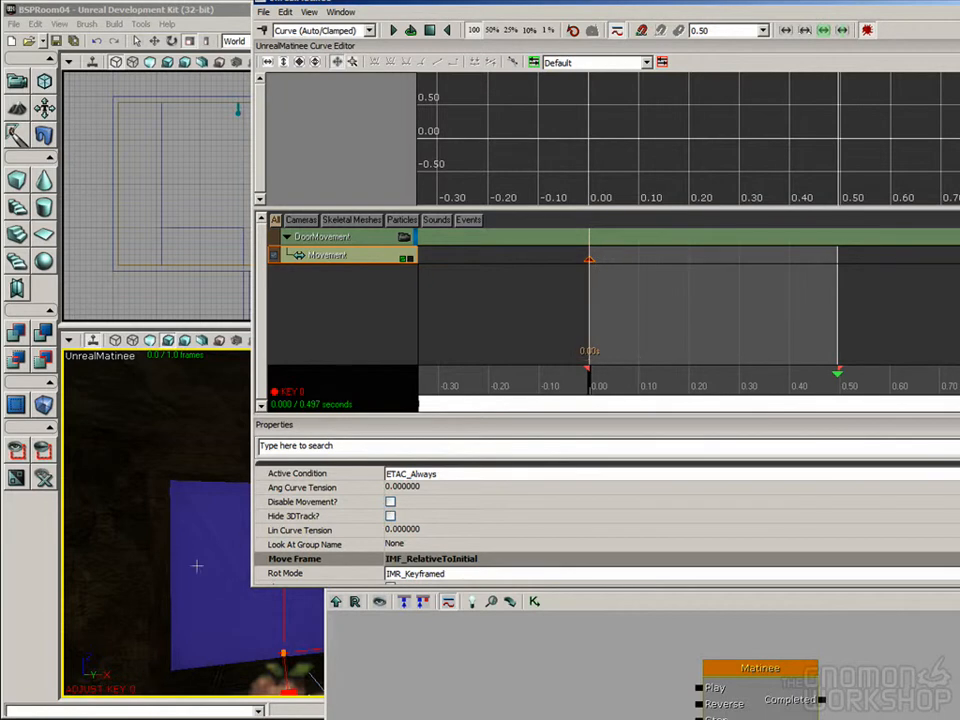
{"action": "right_click_drag", "start_coordinate": [166, 559], "coordinate": [173, 478]}
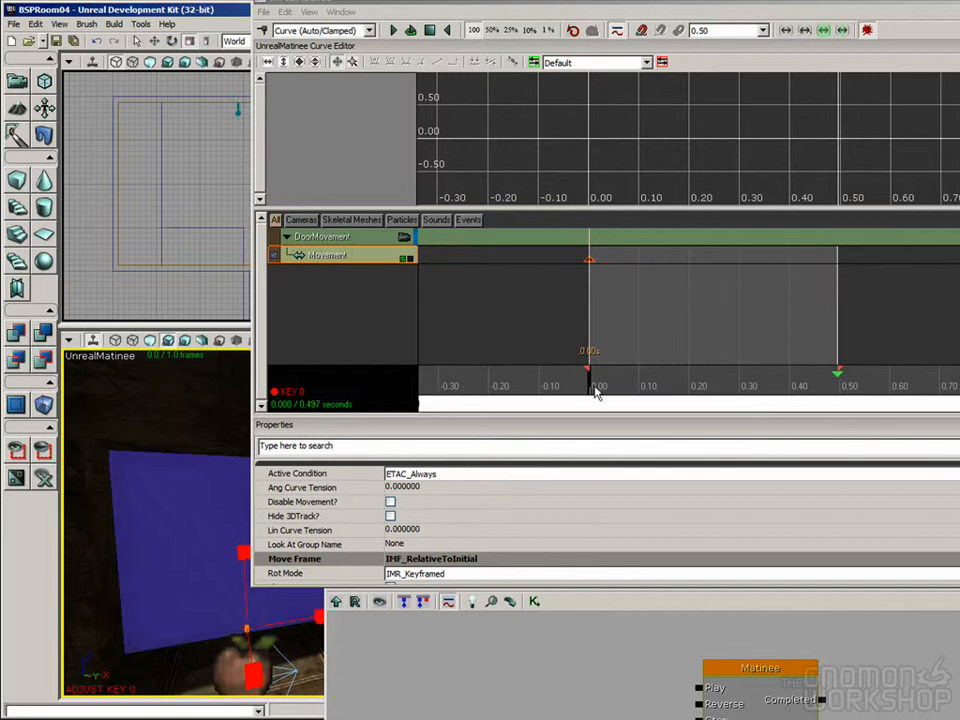
{"action": "left_click_drag", "start_coordinate": [590, 390], "coordinate": [849, 392]}
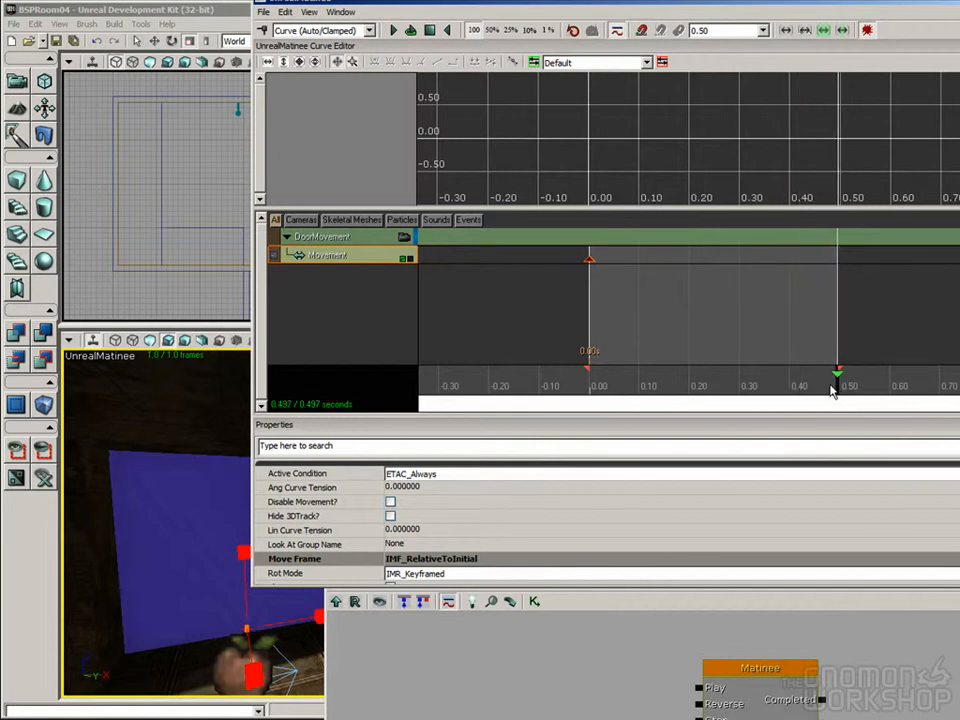
{"action": "left_click_drag", "start_coordinate": [305, 1], "coordinate": [308, 64]}
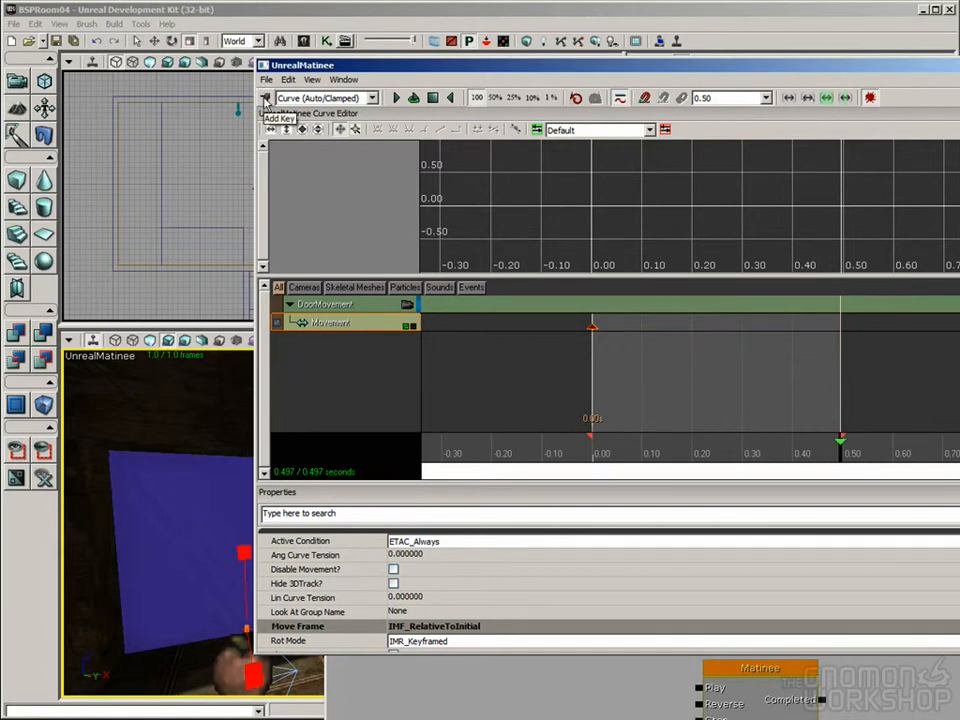
{"action": "left_click", "coordinate": [266, 99]}
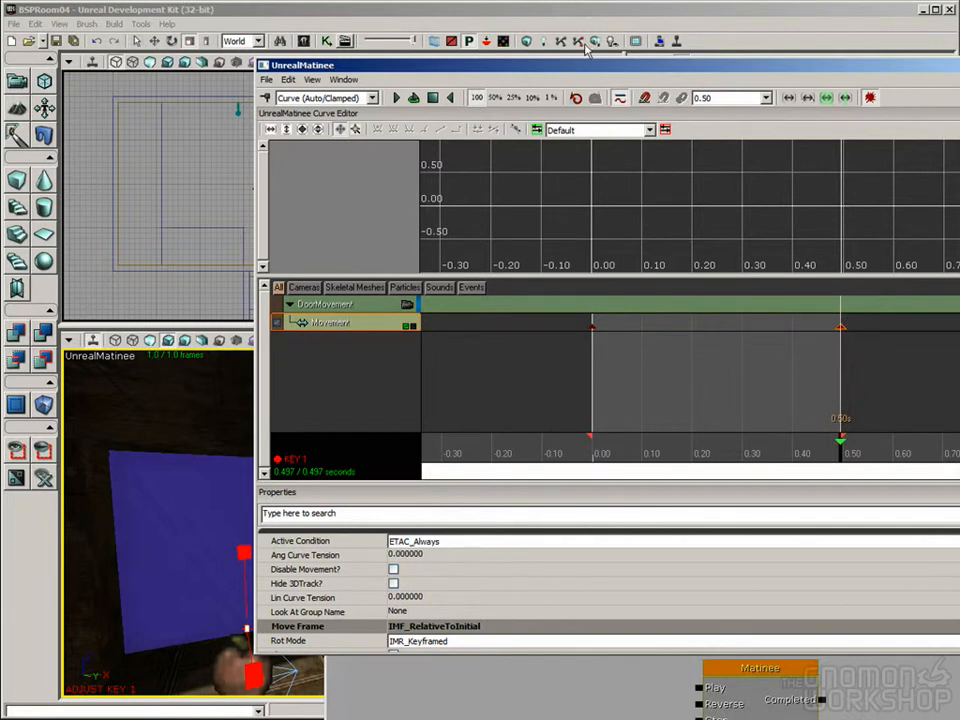
Step: Translate the door straight up for the end key so that the doorway is open
{"action": "left_click_drag", "start_coordinate": [289, 60], "coordinate": [464, 63]}
{"action": "right_click_drag", "start_coordinate": [184, 394], "coordinate": [202, 390]}
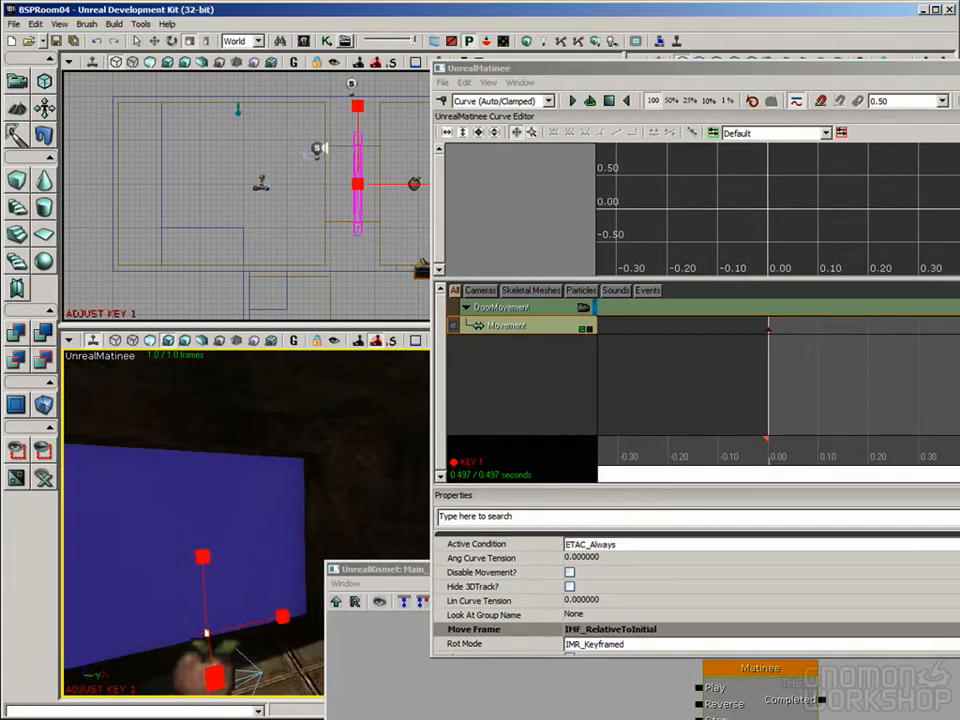
{"action": "left_click", "coordinate": [155, 41]}
{"action": "left_click_drag", "start_coordinate": [207, 546], "coordinate": [204, 537]}
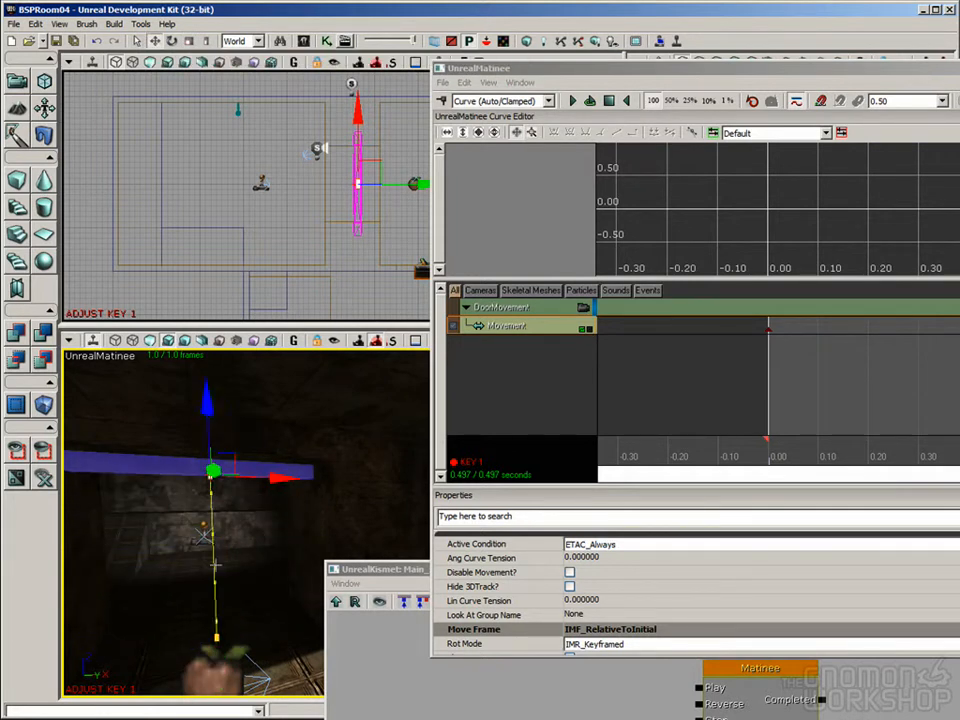
{"action": "right_click_drag", "start_coordinate": [243, 564], "coordinate": [244, 568]}
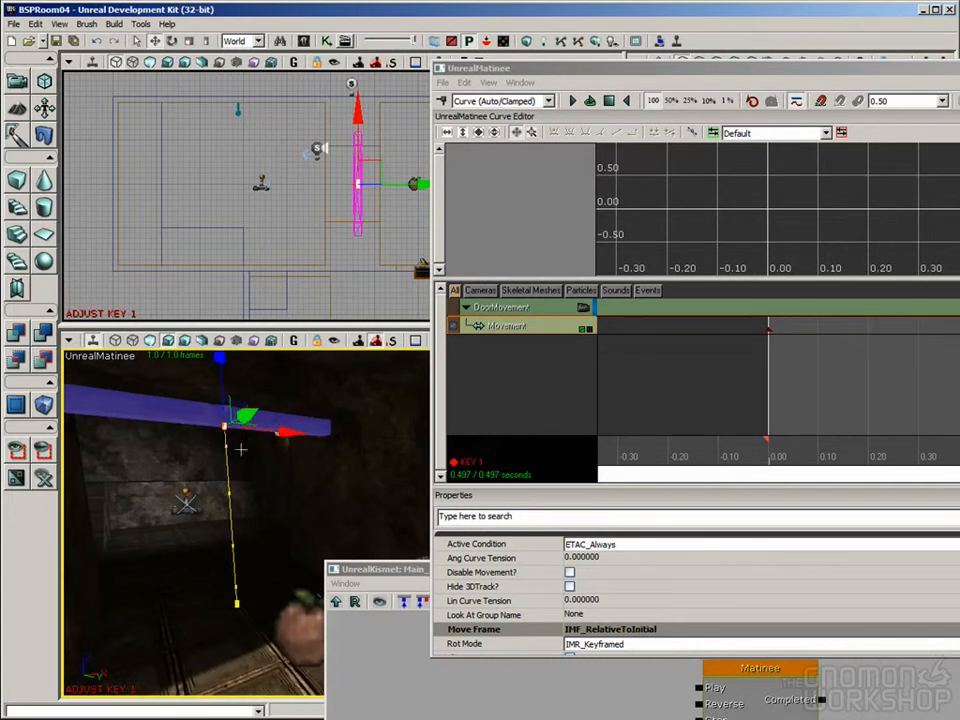
Step: Close the Matinee editor and the Kismet window to return to the level viewports
{"action": "left_click_drag", "start_coordinate": [776, 71], "coordinate": [725, 28]}
{"action": "mouse_move", "coordinate": [950, 425]}
{"action": "left_mouse_down"}
{"action": "mouse_move", "coordinate": [932, 414]}
{"action": "mouse_move", "coordinate": [729, 422]}
{"action": "mouse_move", "coordinate": [937, 435]}
{"action": "mouse_move", "coordinate": [702, 439]}
{"action": "mouse_move", "coordinate": [958, 436]}
{"action": "mouse_move", "coordinate": [570, 431]}
{"action": "mouse_move", "coordinate": [958, 431]}
{"action": "left_mouse_up"}
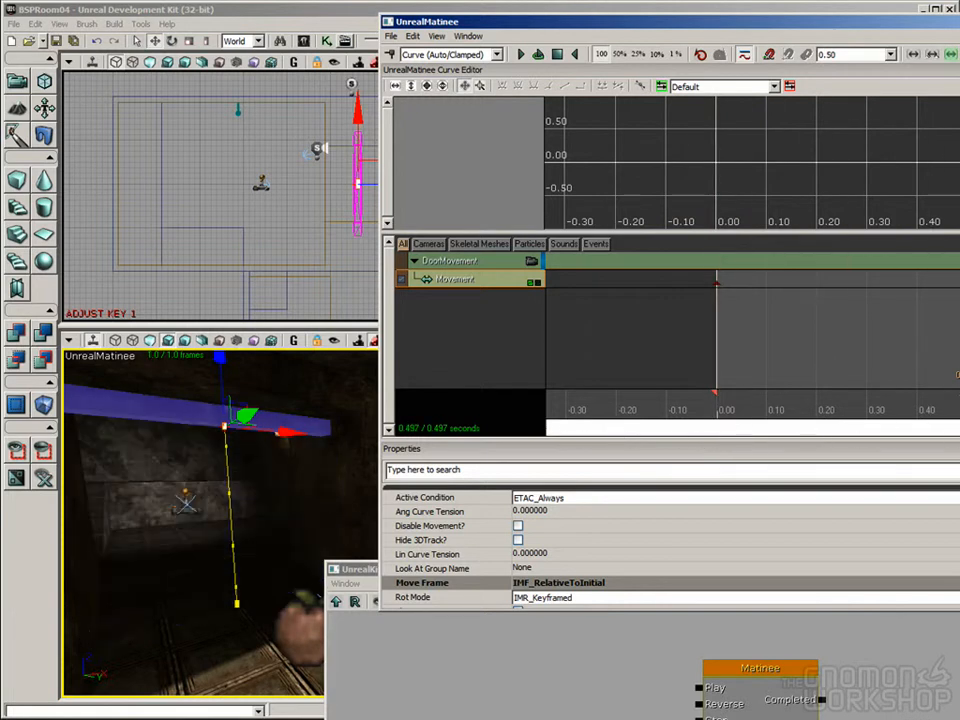
{"action": "double_click", "coordinate": [800, 25]}
{"action": "left_click", "coordinate": [781, 67]}
{"action": "left_click_drag", "start_coordinate": [797, 575], "coordinate": [797, 57]}
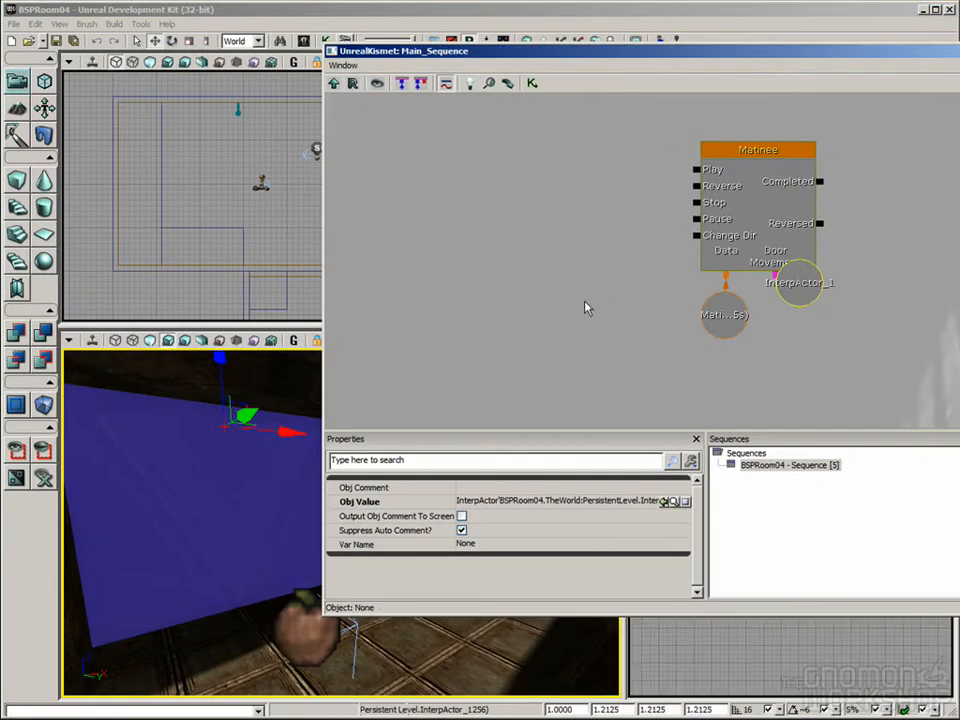
{"action": "right_click_drag", "start_coordinate": [186, 540], "coordinate": [190, 580]}
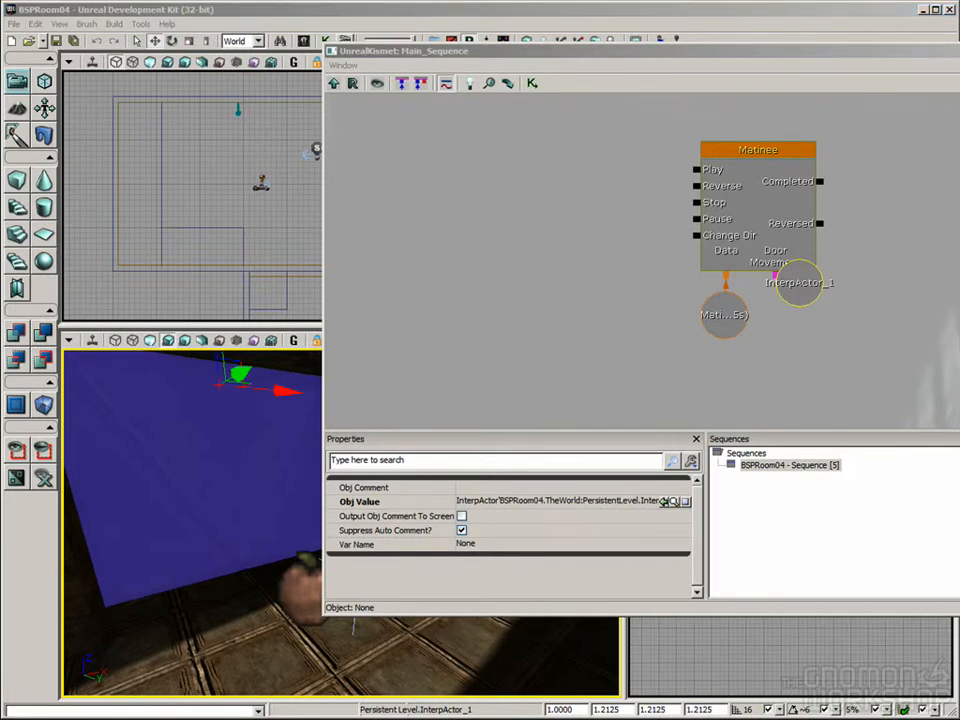
{"action": "left_click_drag", "start_coordinate": [500, 58], "coordinate": [285, 106]}
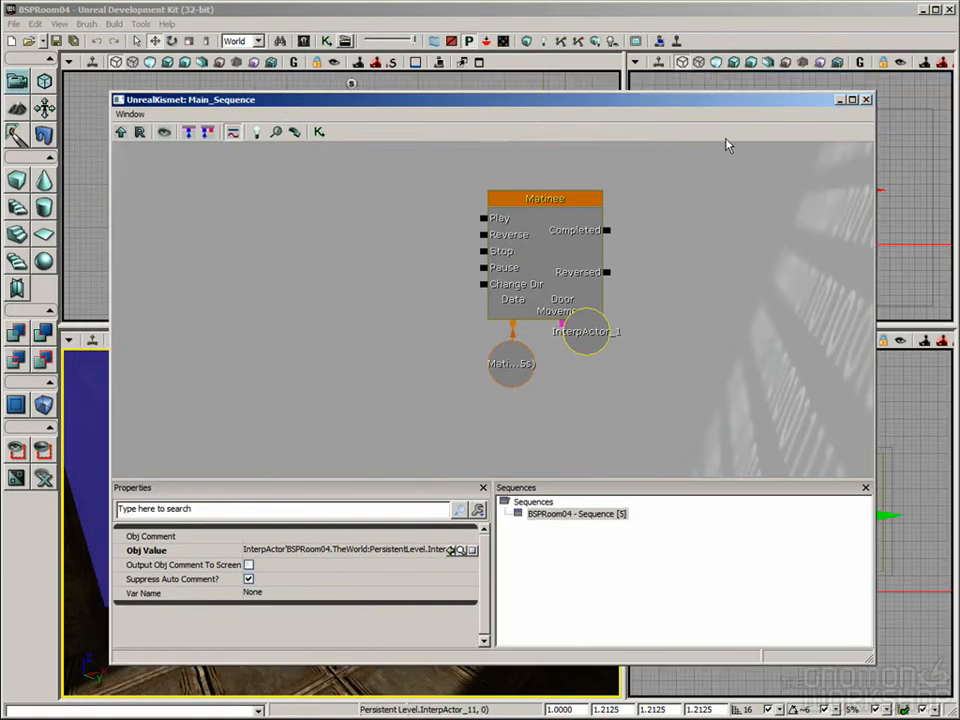
{"action": "left_click", "coordinate": [866, 100]}
Step: Add a Trigger actor at the base of the door in the interior doorway
{"action": "right_click_drag", "start_coordinate": [244, 534], "coordinate": [319, 533]}
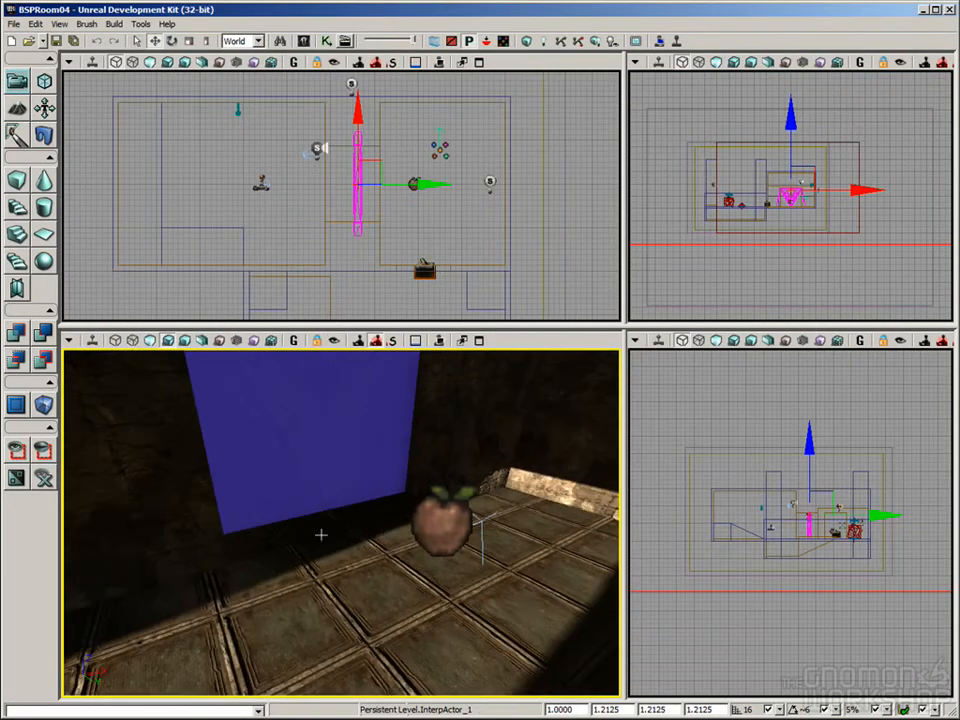
{"action": "right_click", "coordinate": [326, 513]}
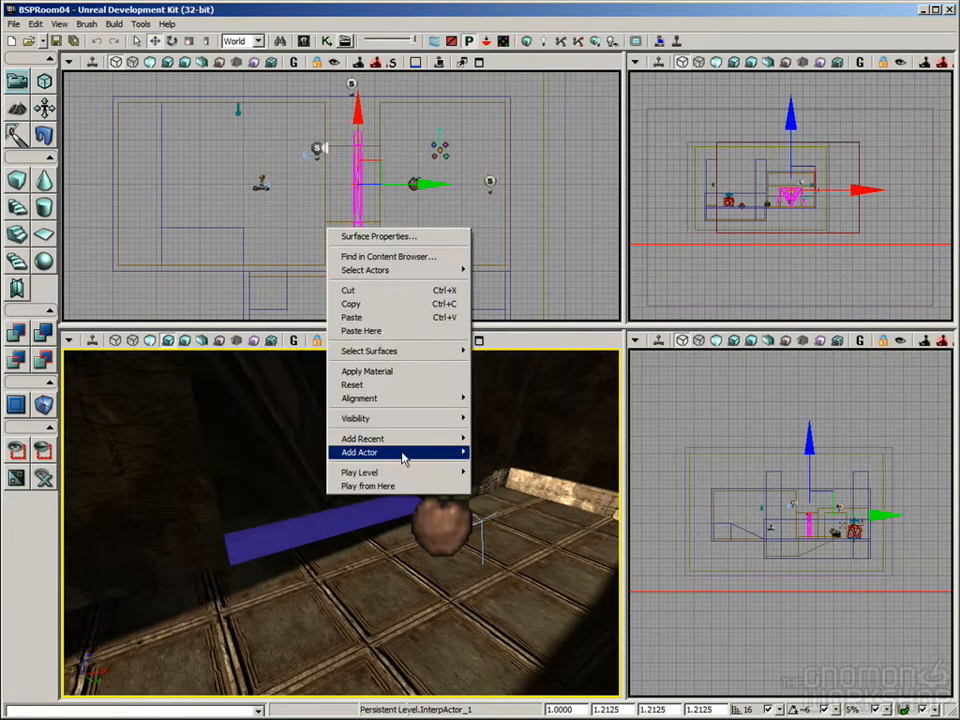
{"action": "mouse_move", "coordinate": [400, 452]}
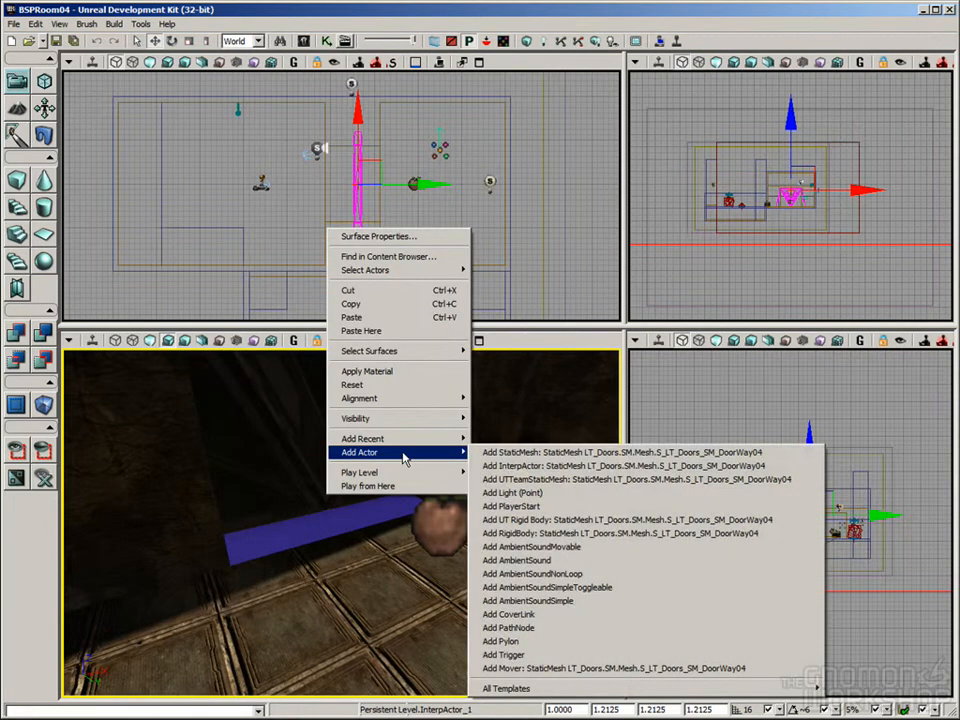
{"action": "left_click", "coordinate": [582, 657]}
{"action": "right_click_drag", "start_coordinate": [254, 417], "coordinate": [337, 576]}
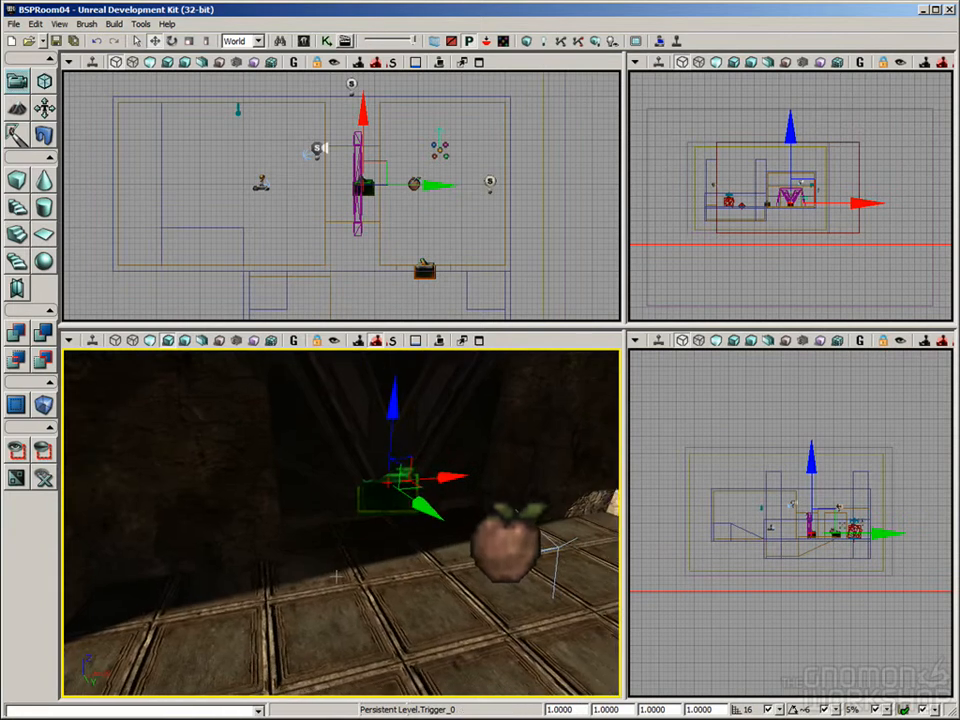
{"action": "right_click_drag", "start_coordinate": [170, 482], "coordinate": [187, 474]}
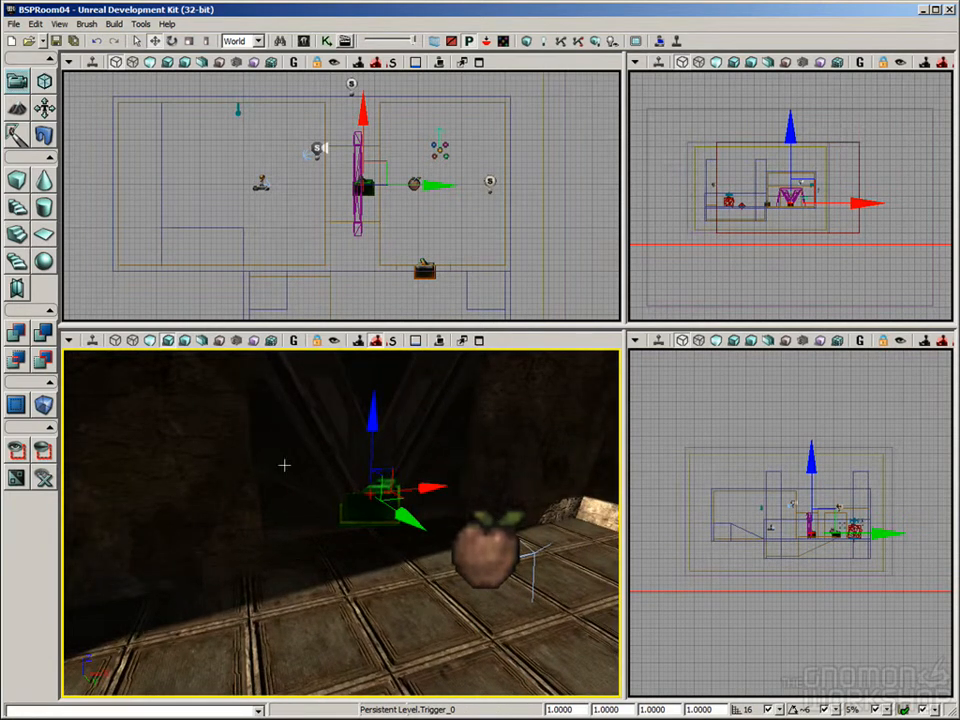
Step: Show the collision volumes and scale the door's trigger non-uniformly so that it covers the area in front of the interior doorway
{"action": "key", "text": "c"}
{"action": "right_click_drag", "start_coordinate": [268, 493], "coordinate": [250, 468]}
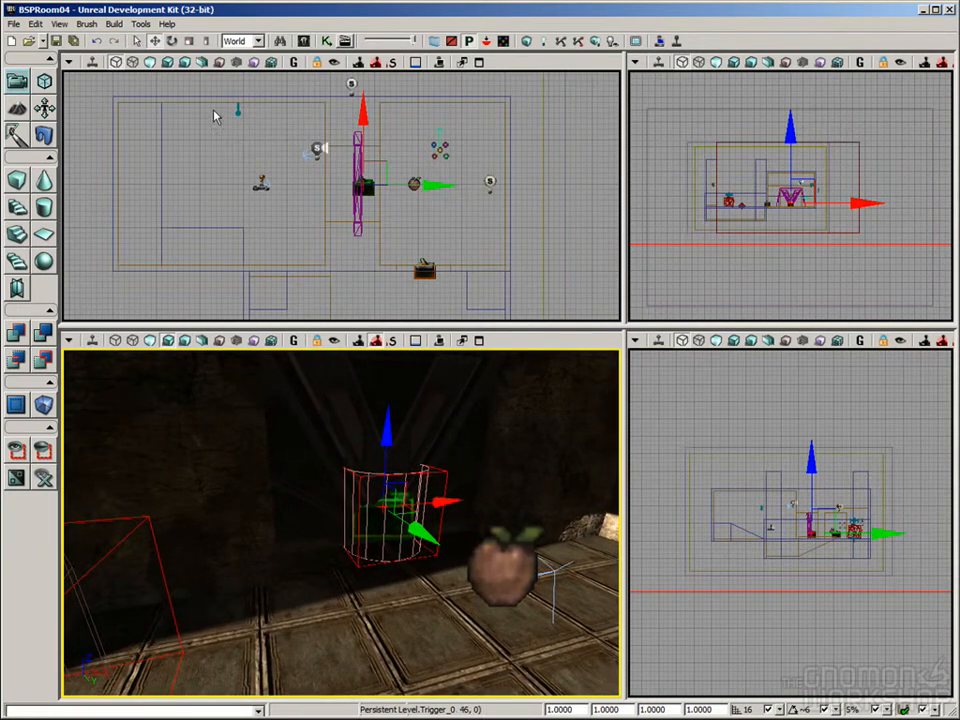
{"action": "left_click", "coordinate": [188, 41]}
{"action": "left_click_drag", "start_coordinate": [455, 492], "coordinate": [480, 501]}
{"action": "left_click_drag", "start_coordinate": [387, 433], "coordinate": [387, 394]}
{"action": "mouse_move", "coordinate": [561, 496]}
{"action": "right_mouse_down"}
{"action": "mouse_move", "coordinate": [562, 470]}
{"action": "mouse_move", "coordinate": [564, 480]}
{"action": "right_mouse_up"}
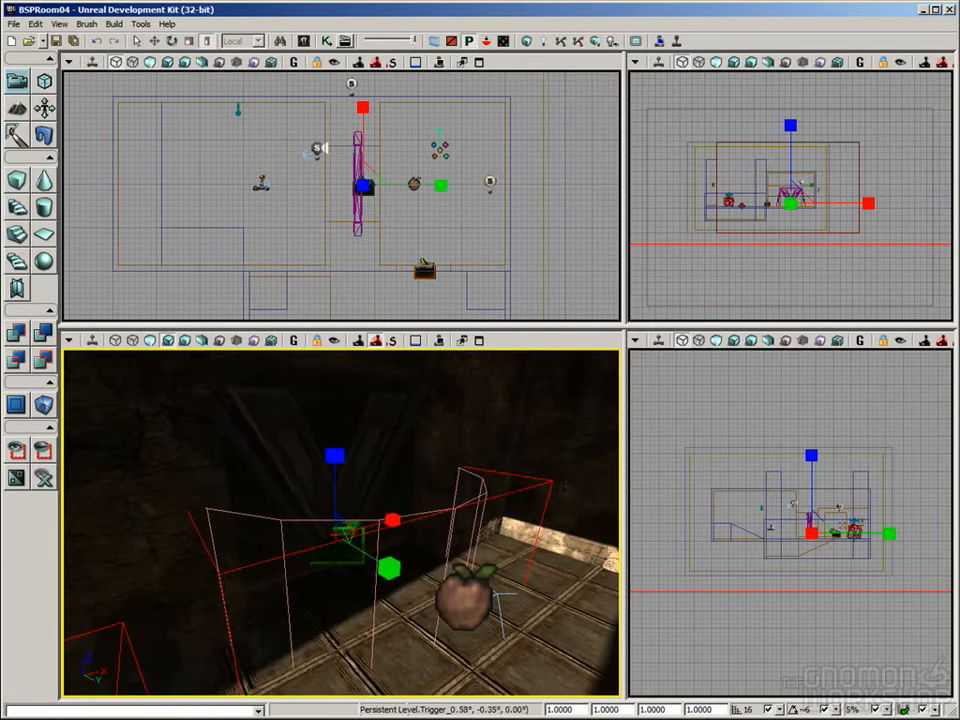
Step: Create a Touch event for the selected trigger in Kismet and wire its Touched output to the Matinee's Play input
{"action": "left_click", "coordinate": [310, 345]}
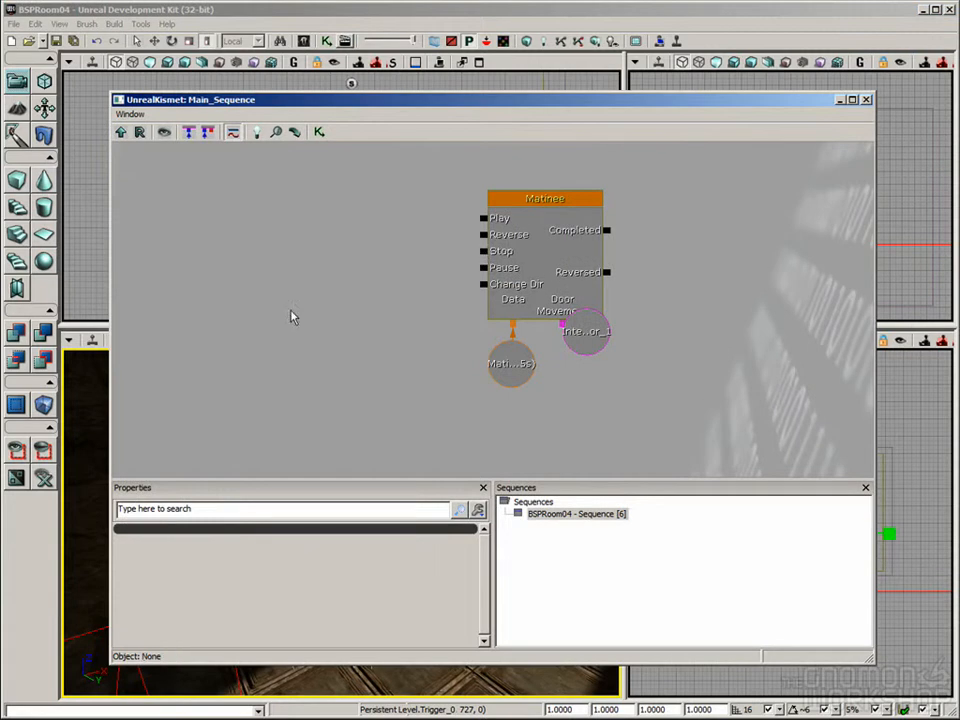
{"action": "right_click", "coordinate": [265, 206]}
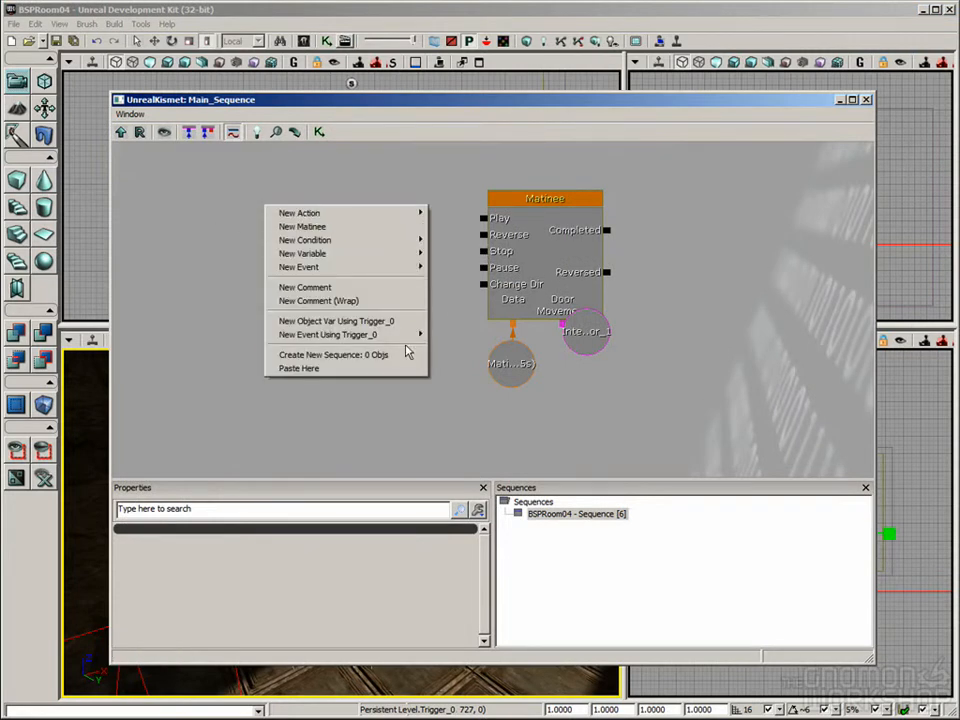
{"action": "mouse_move", "coordinate": [362, 338]}
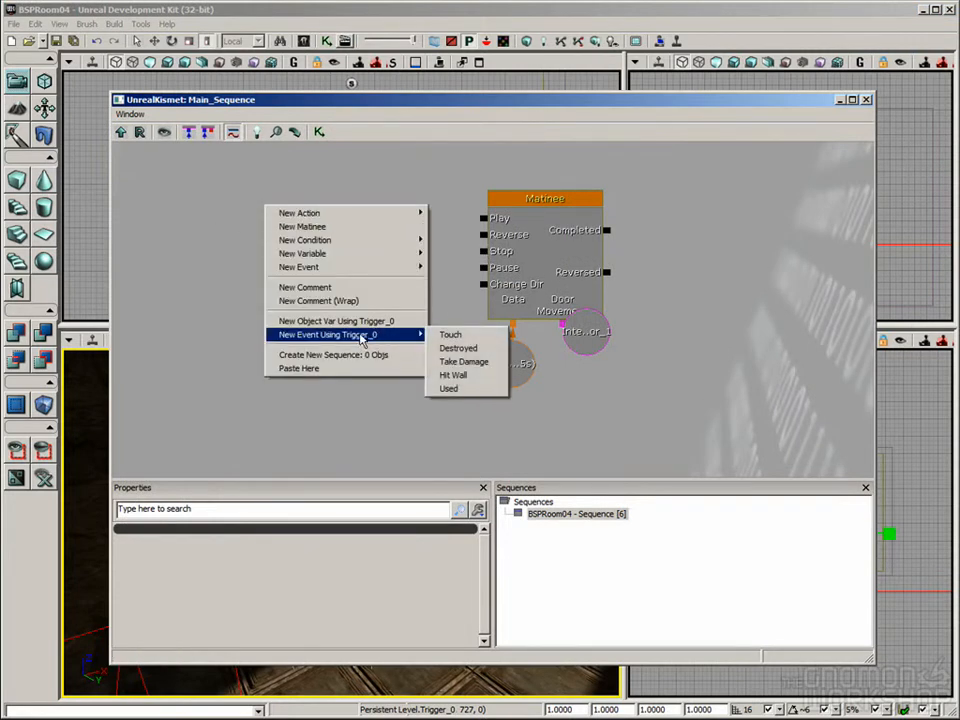
{"action": "left_click", "coordinate": [453, 338]}
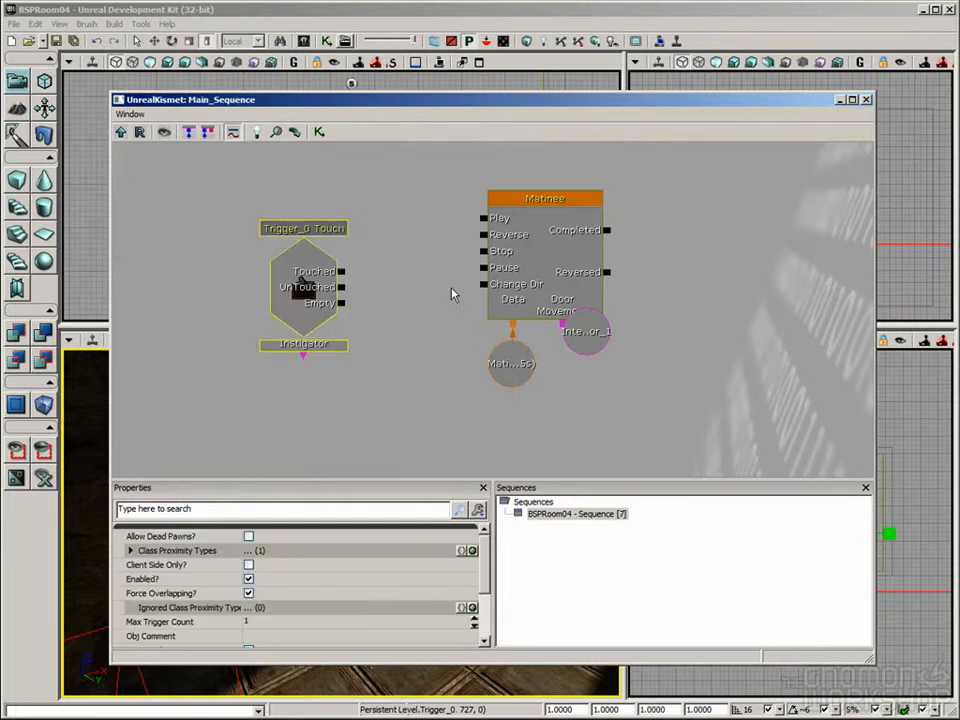
{"action": "left_click_drag", "start_coordinate": [340, 99], "coordinate": [475, 43]}
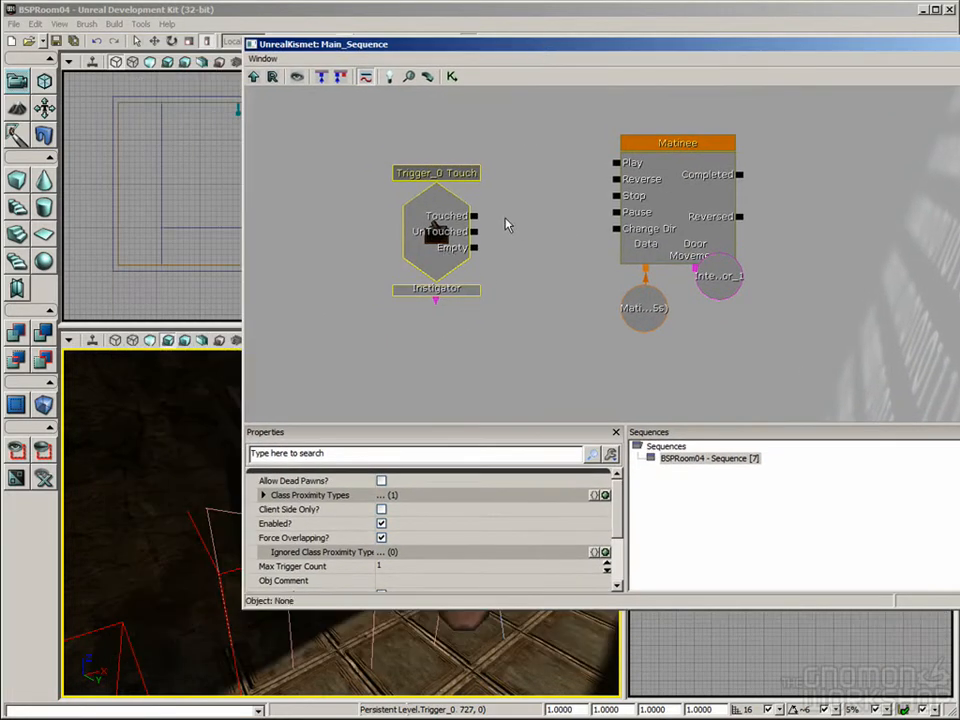
{"action": "left_click_drag", "start_coordinate": [473, 217], "coordinate": [615, 162]}
Step: Play the level from the floor near the interior door, walk into the doorway and back out to test the door, and end the game
{"action": "left_click_drag", "start_coordinate": [500, 46], "coordinate": [643, 527]}
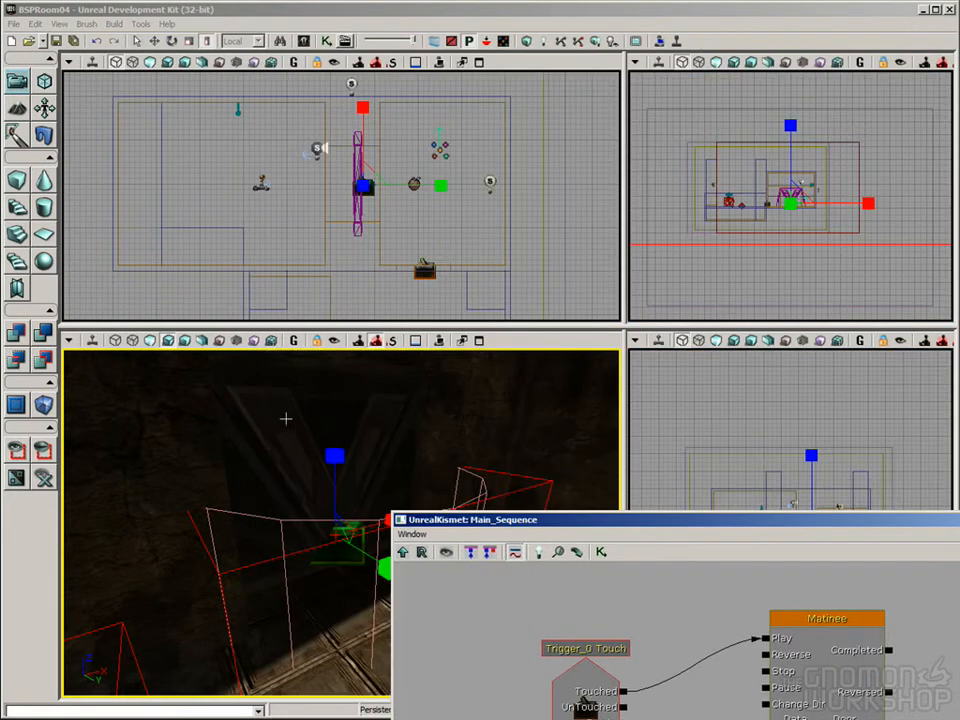
{"action": "right_click_drag", "start_coordinate": [360, 655], "coordinate": [465, 690]}
{"action": "right_click", "coordinate": [333, 655]}
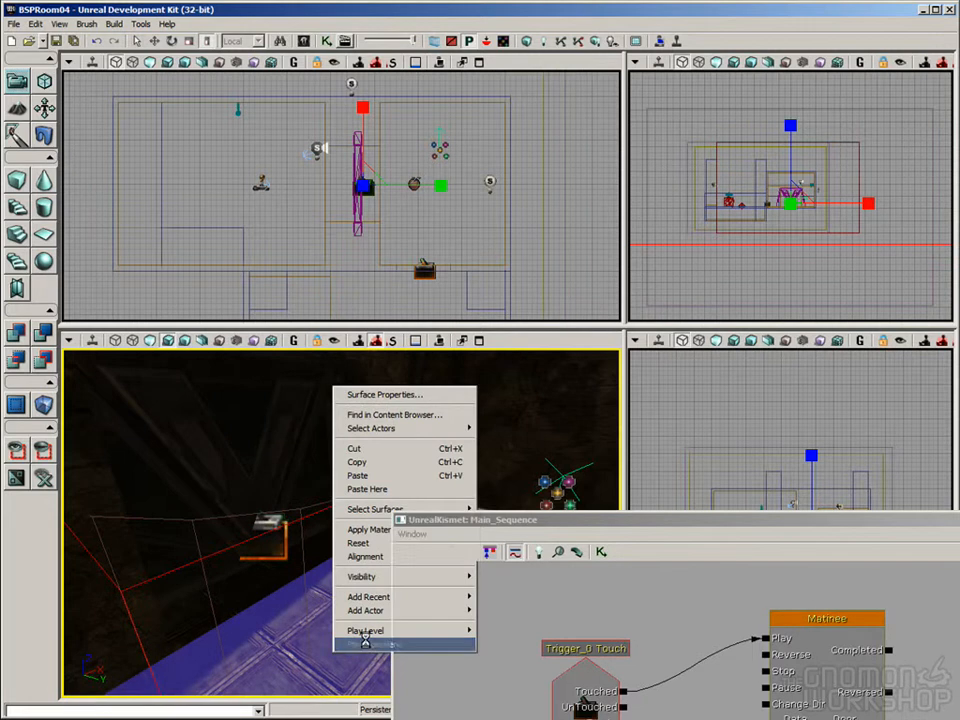
{"action": "left_click", "coordinate": [374, 644]}
{"action": "key", "text": "s"}
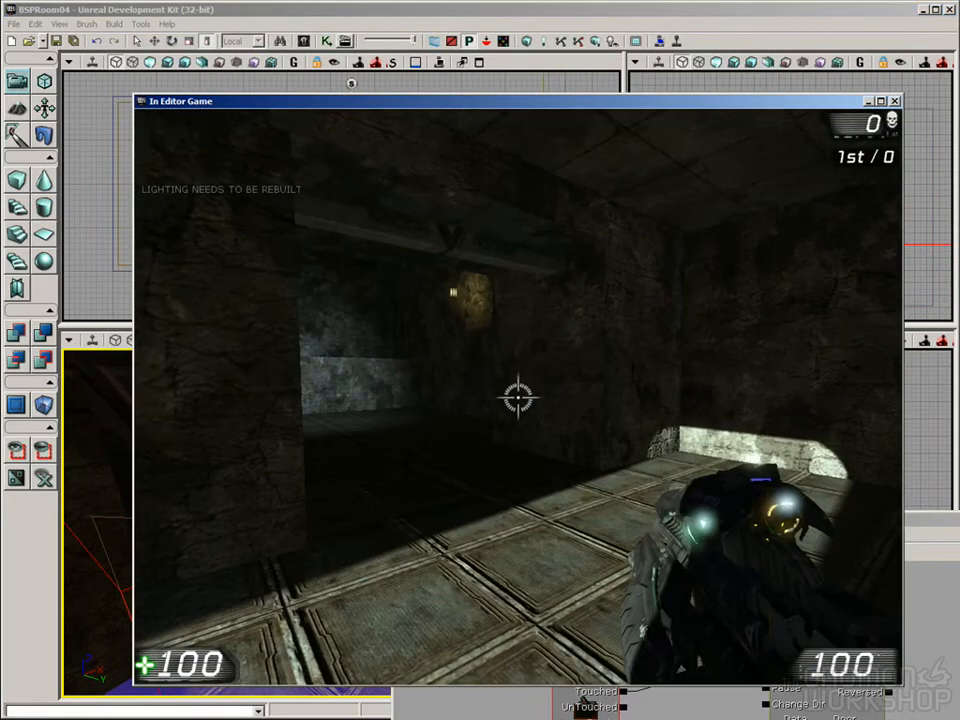
{"action": "key", "text": "w"}
{"action": "key", "text": "w"}
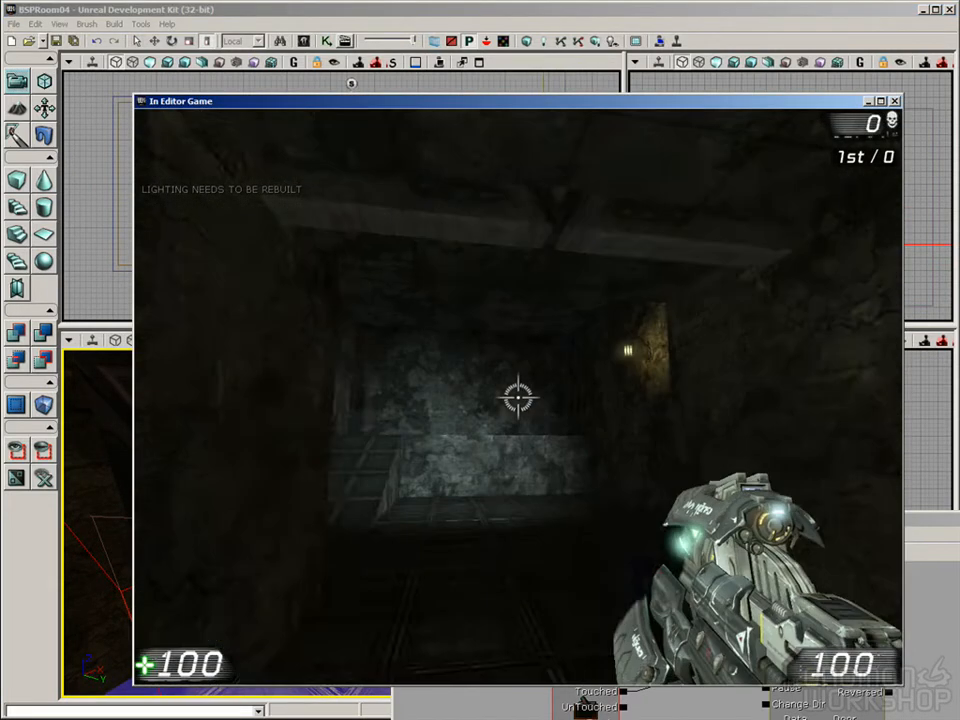
{"action": "key", "text": "s"}
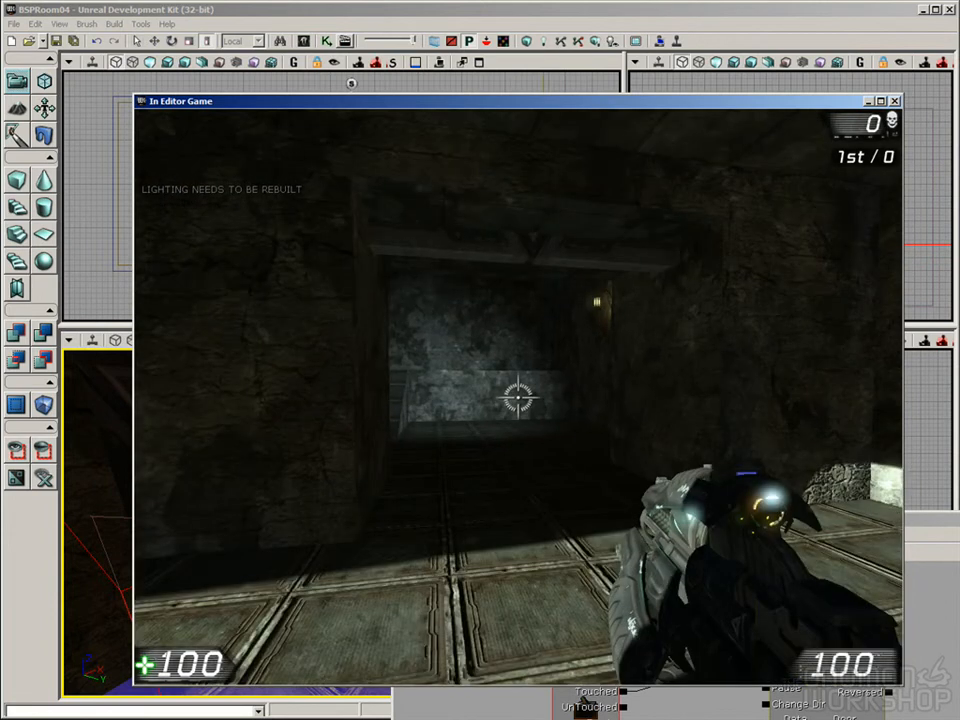
{"action": "key", "text": "Escape"}
Step: Wire the trigger event's UnTouched output to the Matinee's Reverse input in the Kismet sequence
{"action": "left_click_drag", "start_coordinate": [854, 512], "coordinate": [842, 486]}
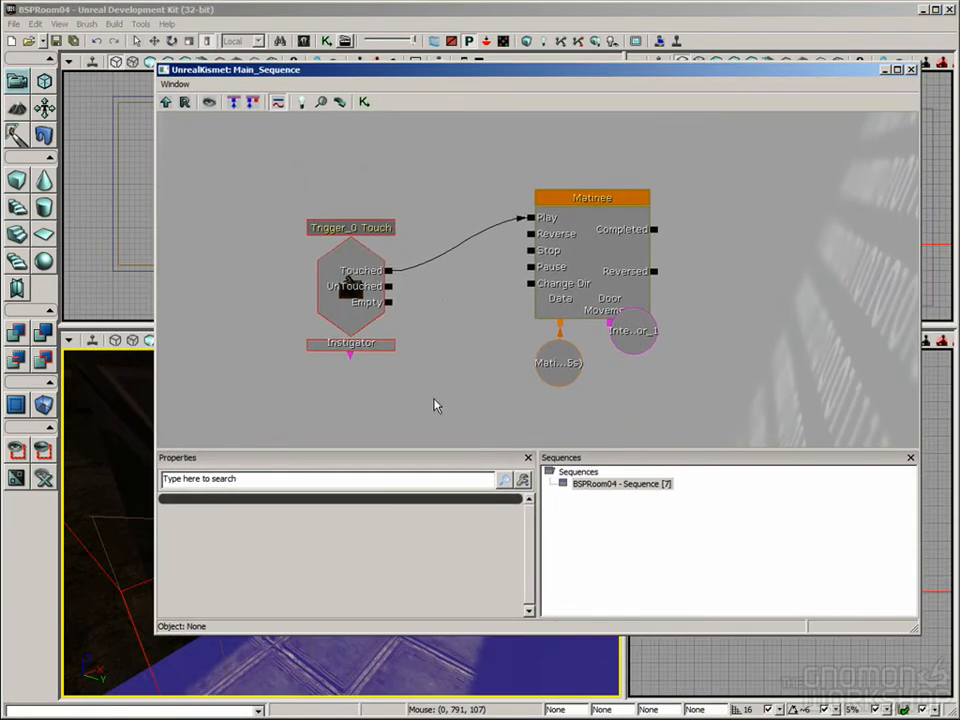
{"action": "left_click_drag", "start_coordinate": [434, 405], "coordinate": [434, 425]}
{"action": "left_click", "coordinate": [343, 315]}
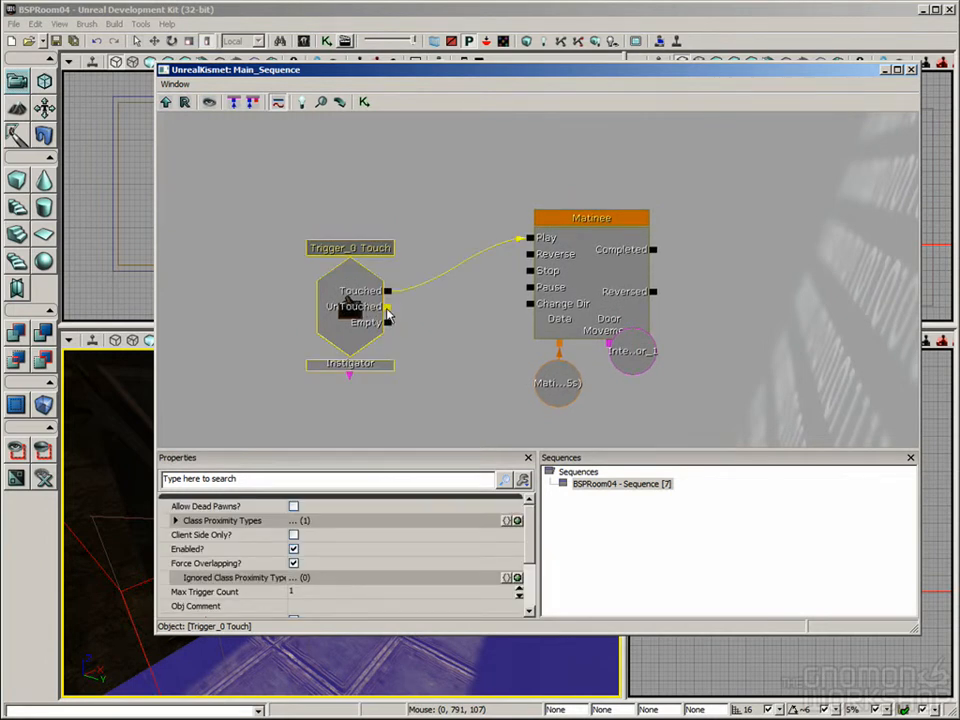
{"action": "left_click_drag", "start_coordinate": [389, 307], "coordinate": [529, 256]}
{"action": "left_click", "coordinate": [561, 271]}
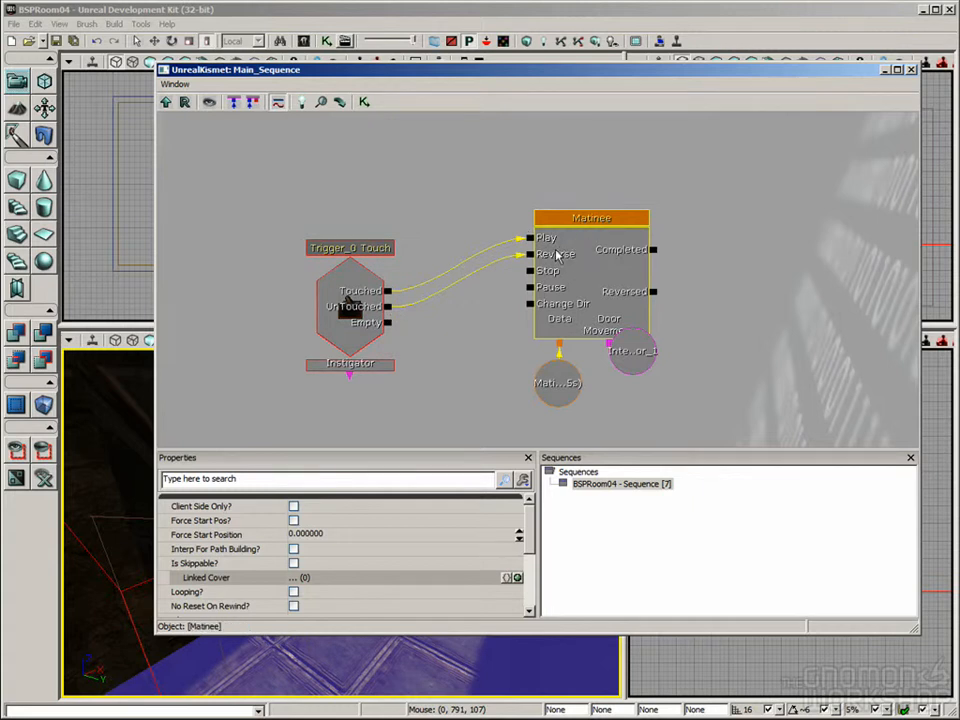
{"action": "left_click", "coordinate": [469, 339]}
Step: Set the trigger Touch event's Max Trigger Count to 0 and close Kismet
{"action": "left_click", "coordinate": [349, 279]}
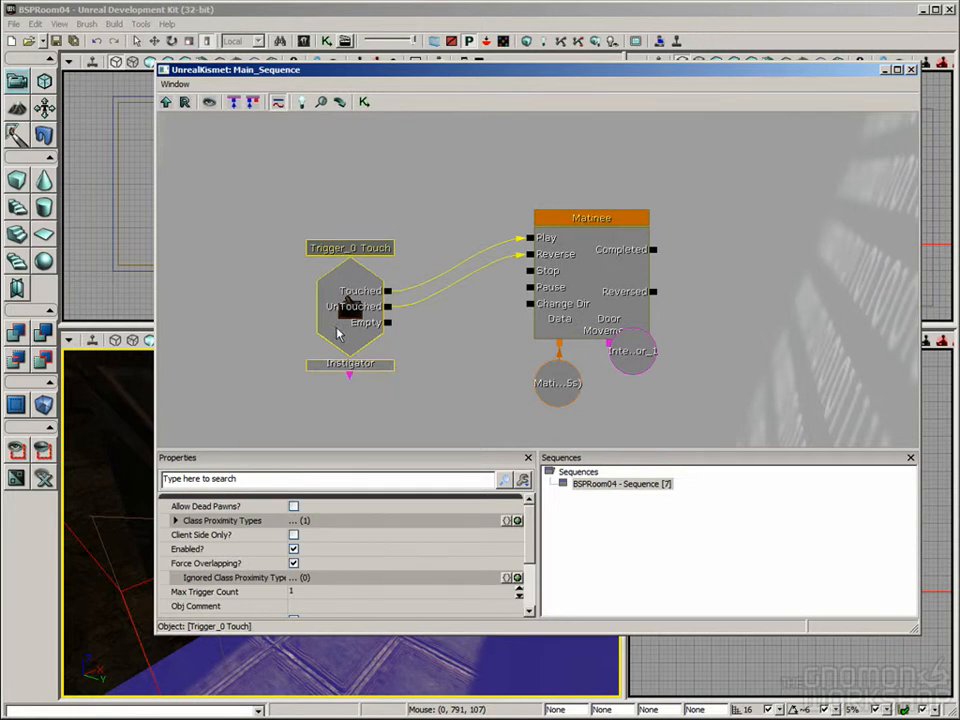
{"action": "left_click", "coordinate": [223, 592]}
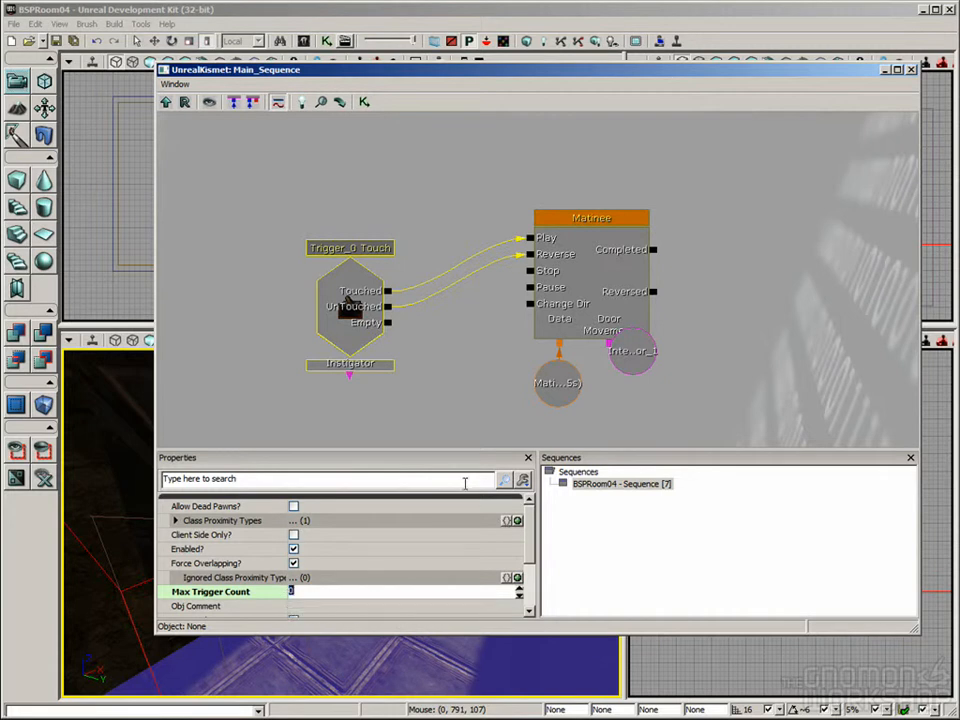
{"action": "left_click", "coordinate": [912, 74]}
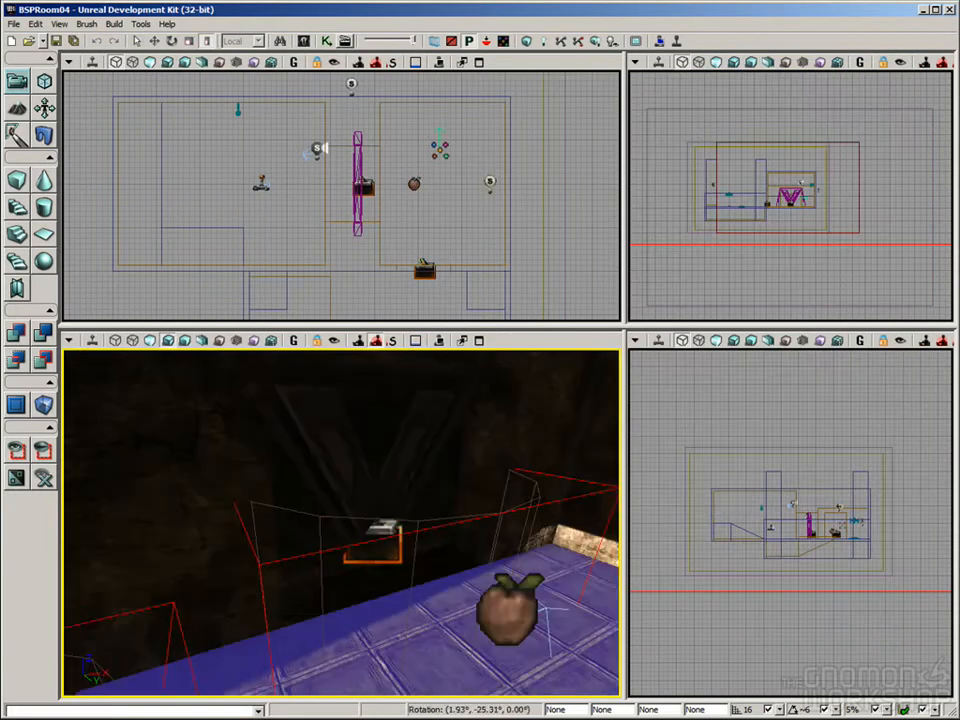
Step: Play the level from the floor outside the room and walk in and out of the interior doorway to test the door opening and closing
{"action": "left_click_drag", "start_coordinate": [520, 545], "coordinate": [497, 561]}
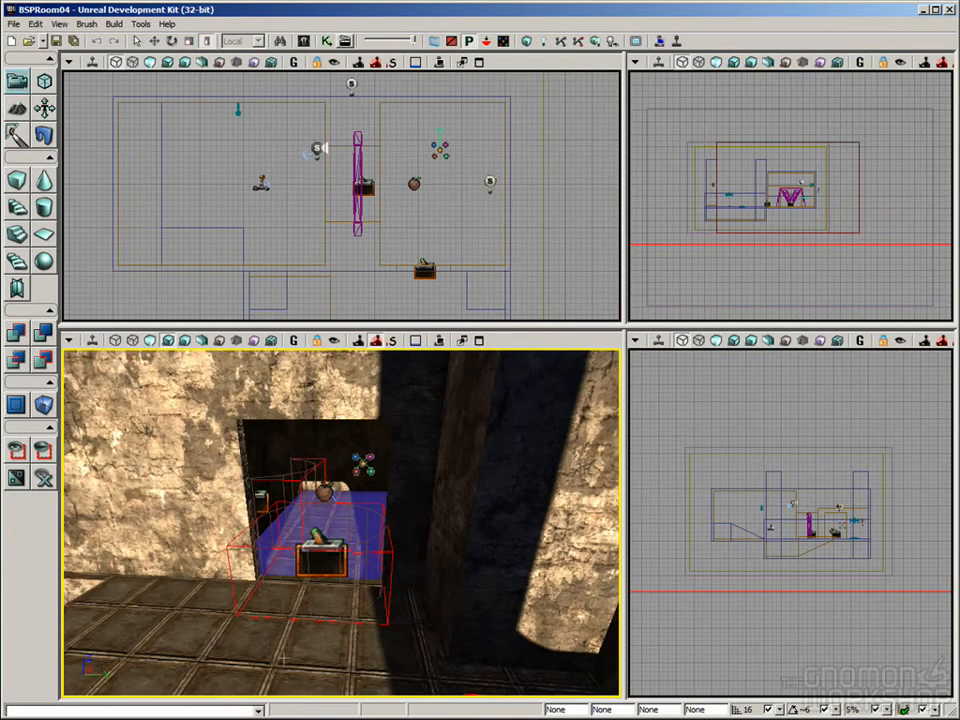
{"action": "right_click", "coordinate": [289, 388]}
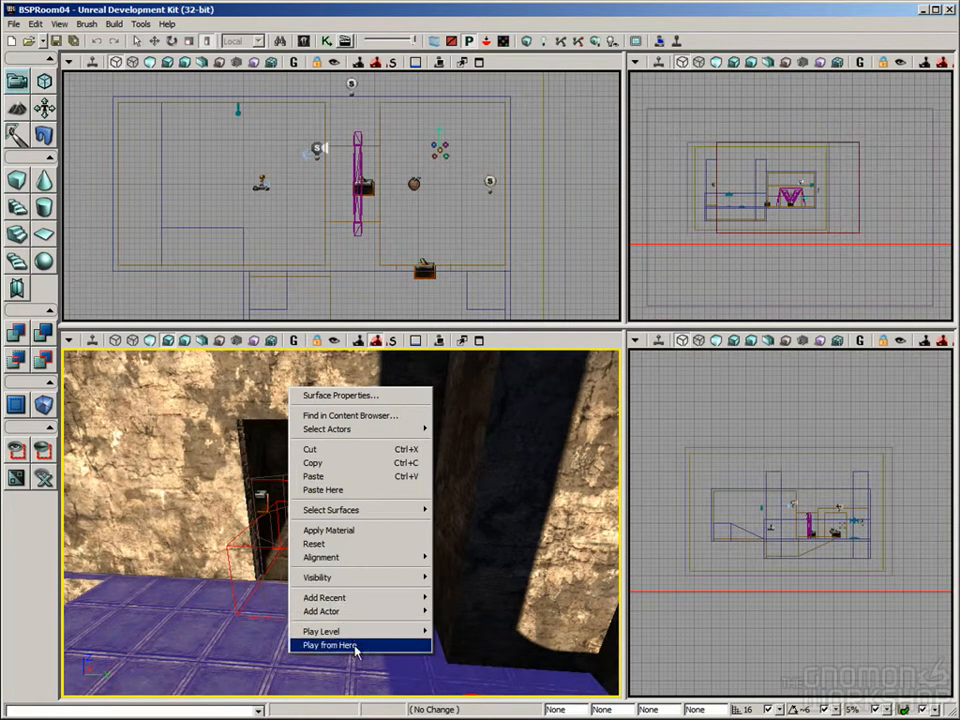
{"action": "left_click", "coordinate": [352, 645]}
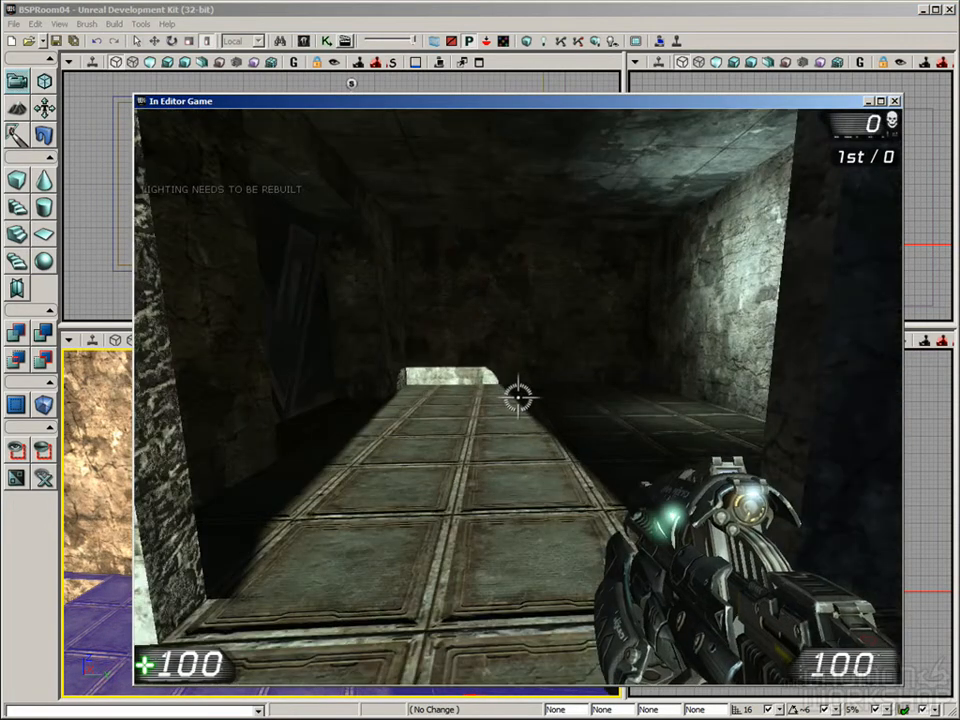
{"action": "key", "text": "w"}
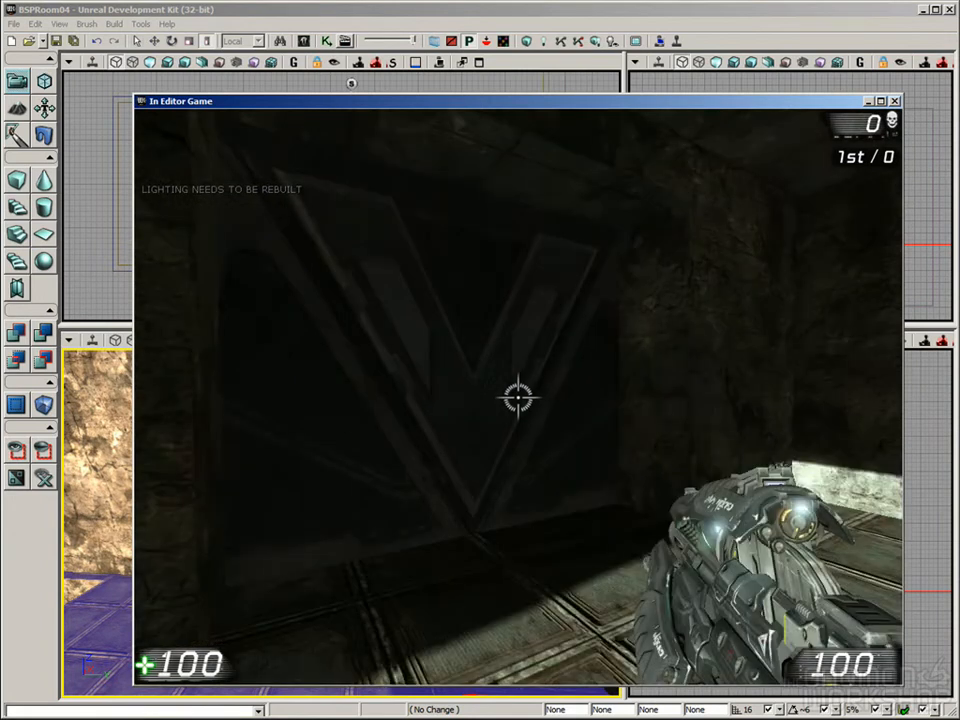
{"action": "key", "text": "w"}
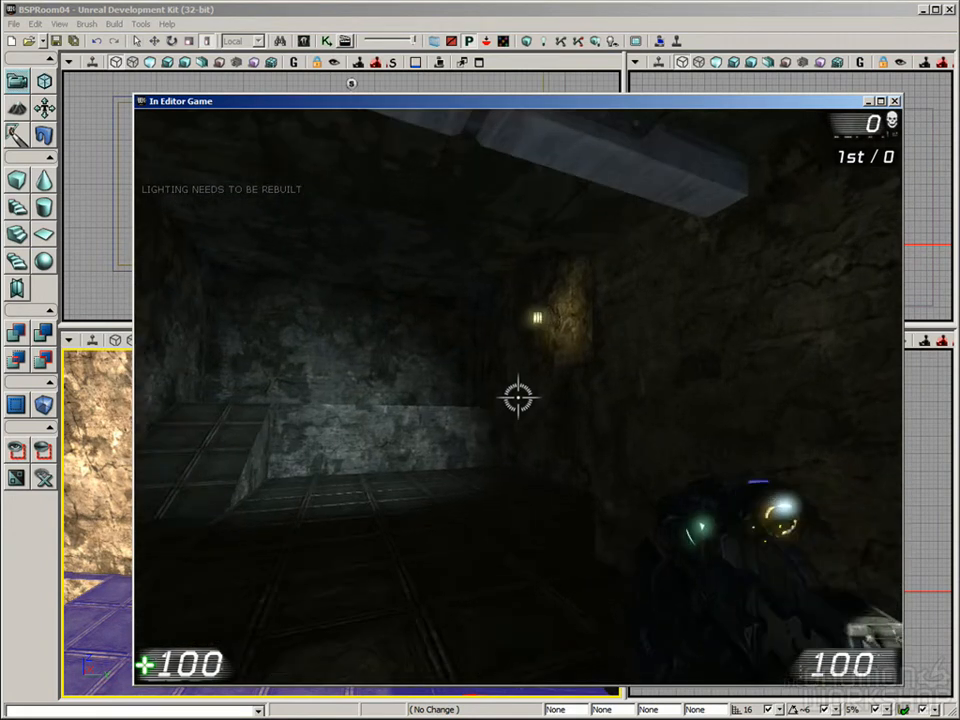
{"action": "key", "text": "s"}
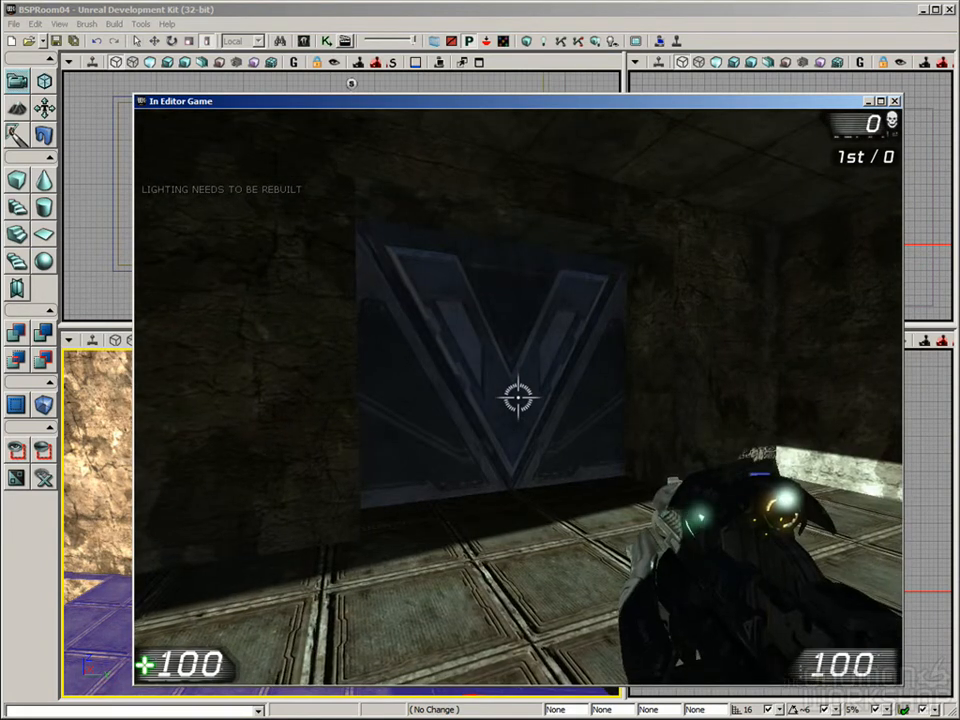
{"action": "key", "text": "w"}
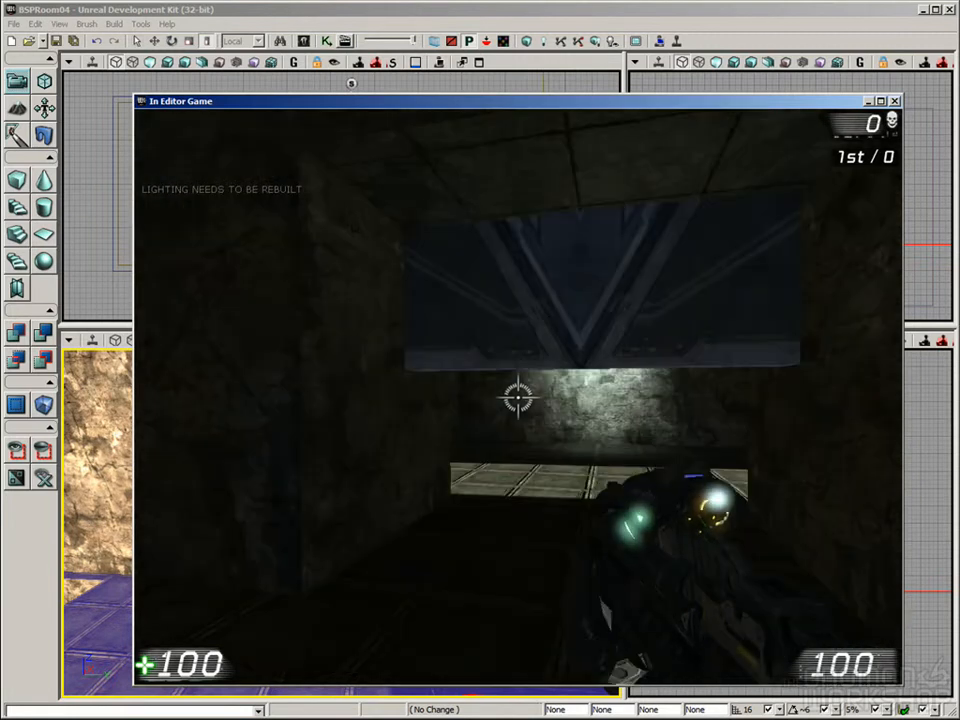
{"action": "key", "text": "Escape"}
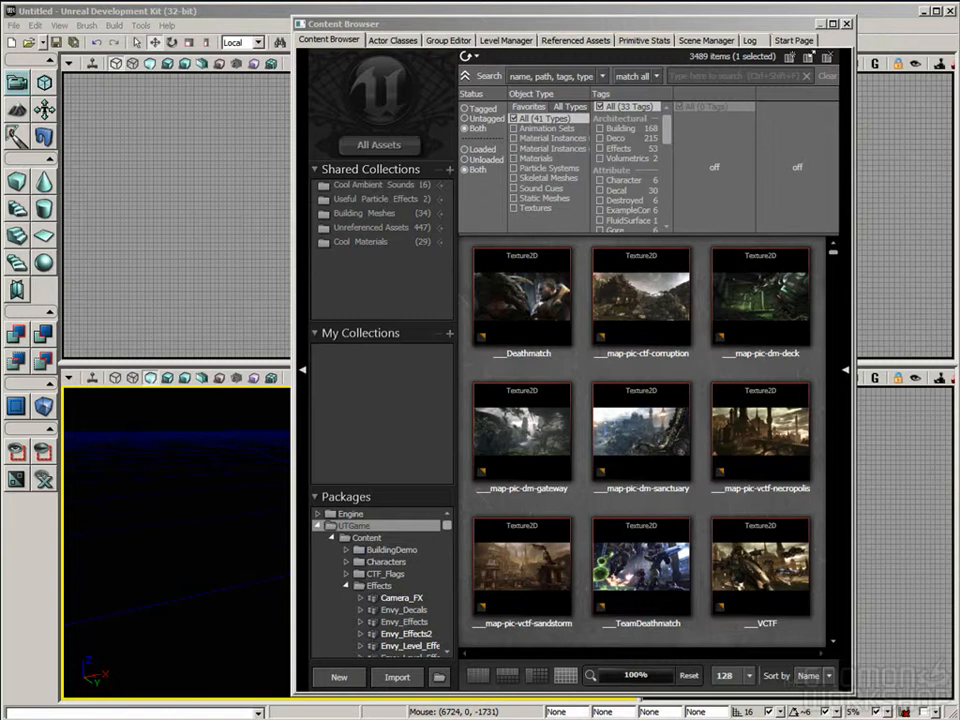
Step: Filter the Content Browser to Skeletal Meshes and open SK_CH_IronGuard_MaleA in the AnimSet Editor
{"action": "mouse_move", "coordinate": [720, 345]}
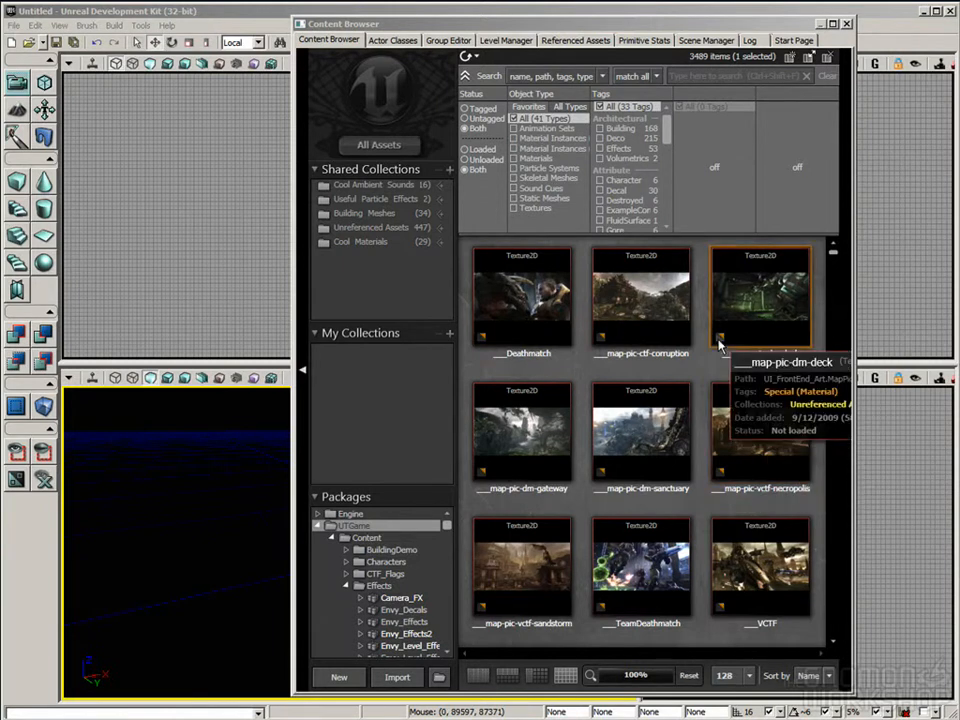
{"action": "mouse_move", "coordinate": [582, 474]}
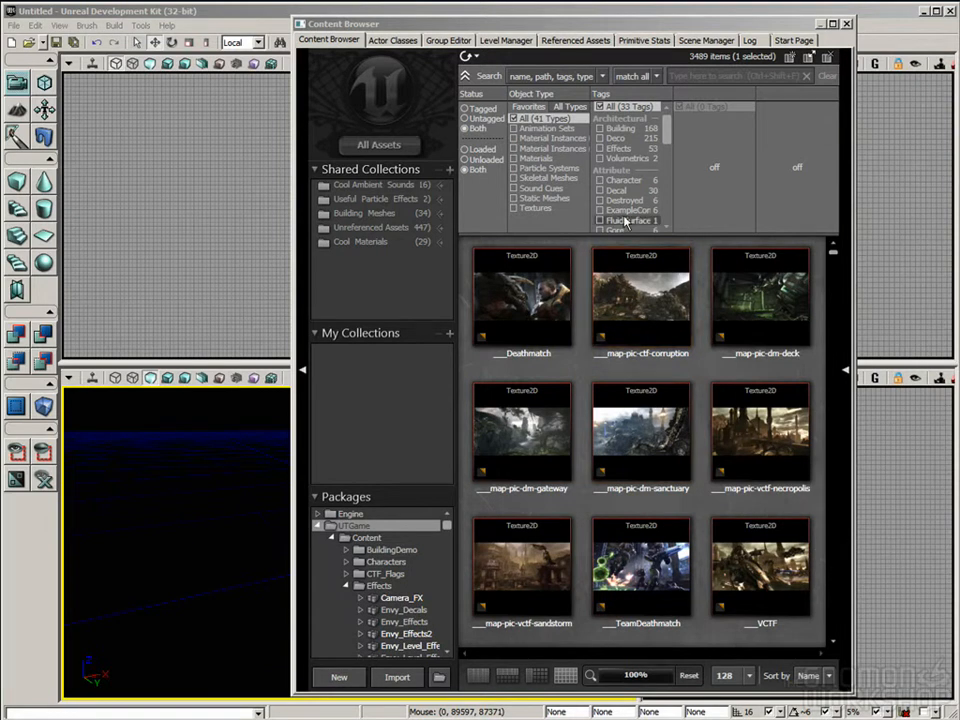
{"action": "left_click", "coordinate": [540, 180]}
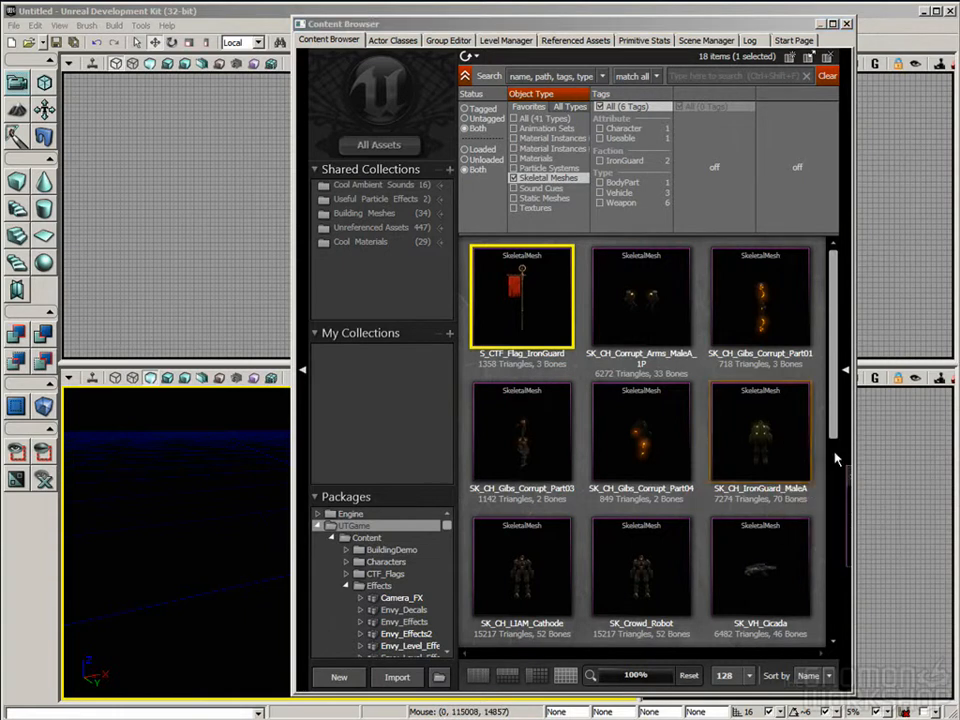
{"action": "left_click", "coordinate": [780, 470]}
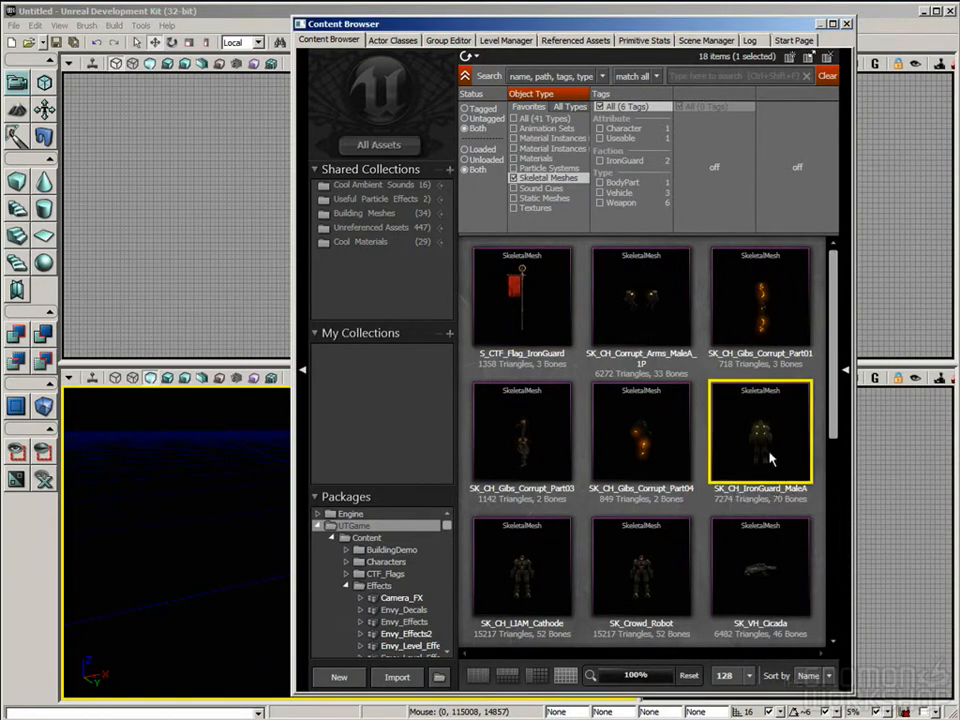
{"action": "double_click", "coordinate": [780, 473]}
Step: Examine the IronGuard character in the preview and expand the Materials list in its skeletal mesh properties
{"action": "right_click_drag", "start_coordinate": [620, 370], "coordinate": [620, 440]}
{"action": "left_click_drag", "start_coordinate": [566, 386], "coordinate": [640, 386]}
{"action": "left_click_drag", "start_coordinate": [560, 350], "coordinate": [554, 356]}
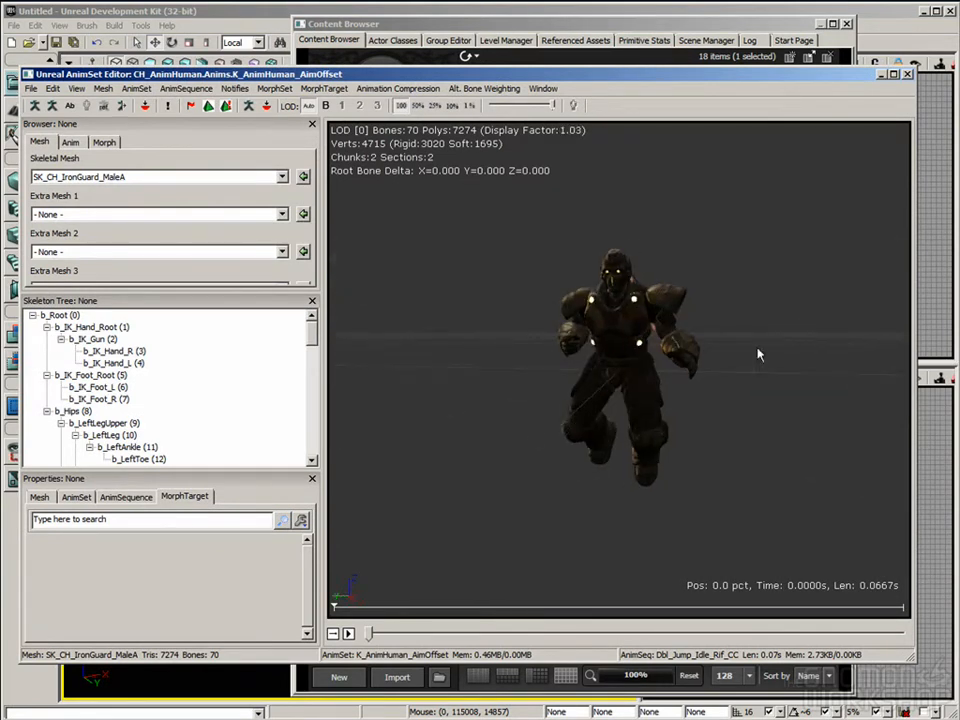
{"action": "mouse_move", "coordinate": [600, 290]}
{"action": "right_mouse_down"}
{"action": "mouse_move", "coordinate": [600, 278]}
{"action": "mouse_move", "coordinate": [600, 305]}
{"action": "right_mouse_up"}
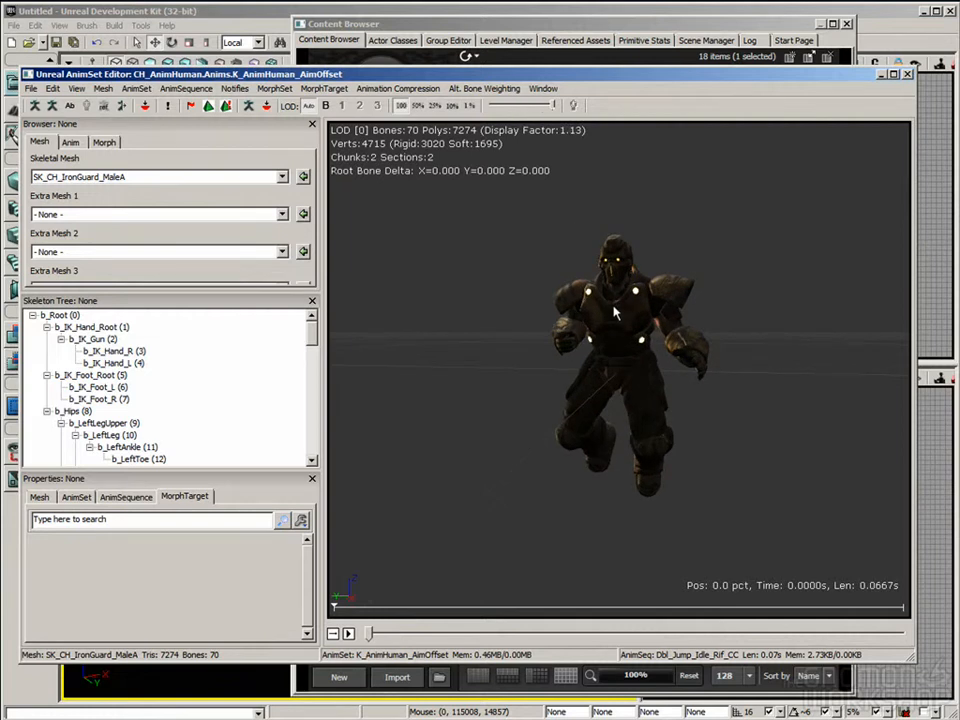
{"action": "left_click_drag", "start_coordinate": [625, 308], "coordinate": [668, 284]}
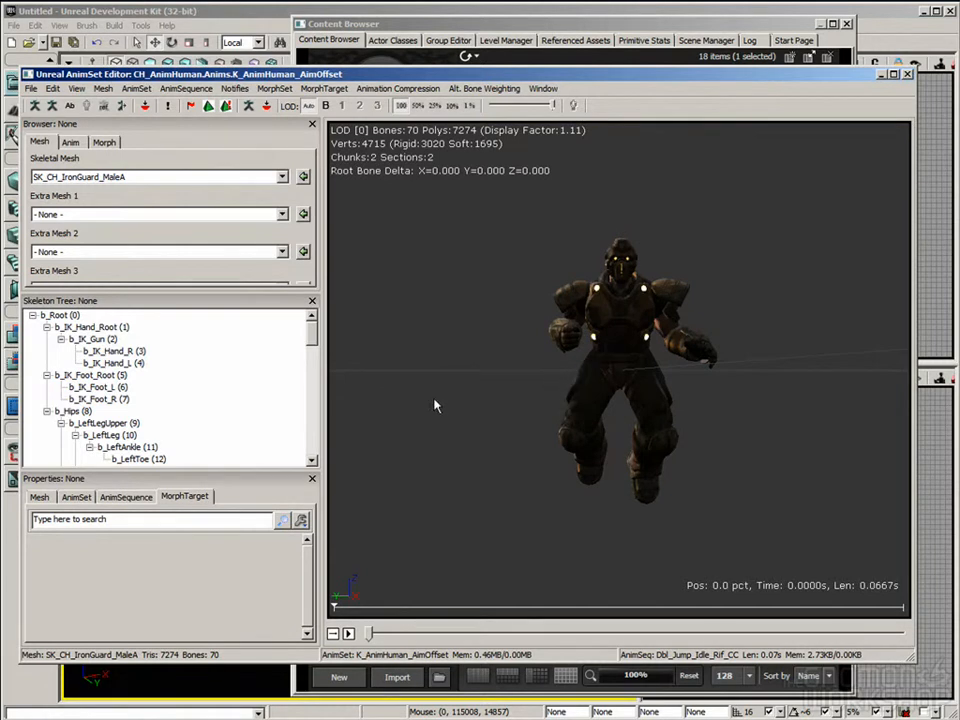
{"action": "left_click", "coordinate": [40, 497]}
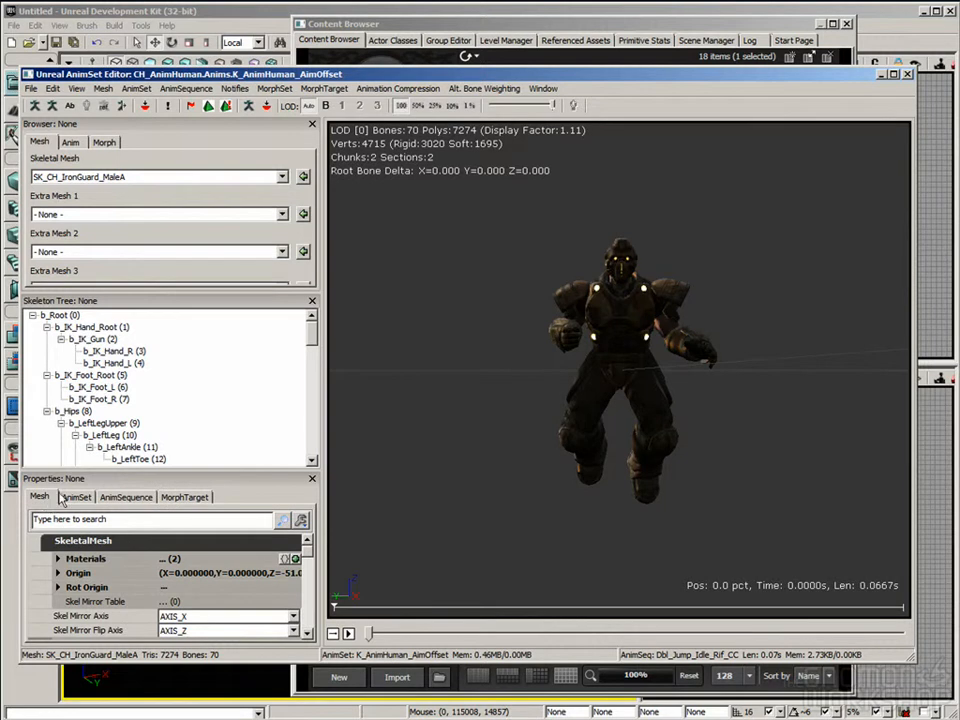
{"action": "left_click", "coordinate": [58, 559]}
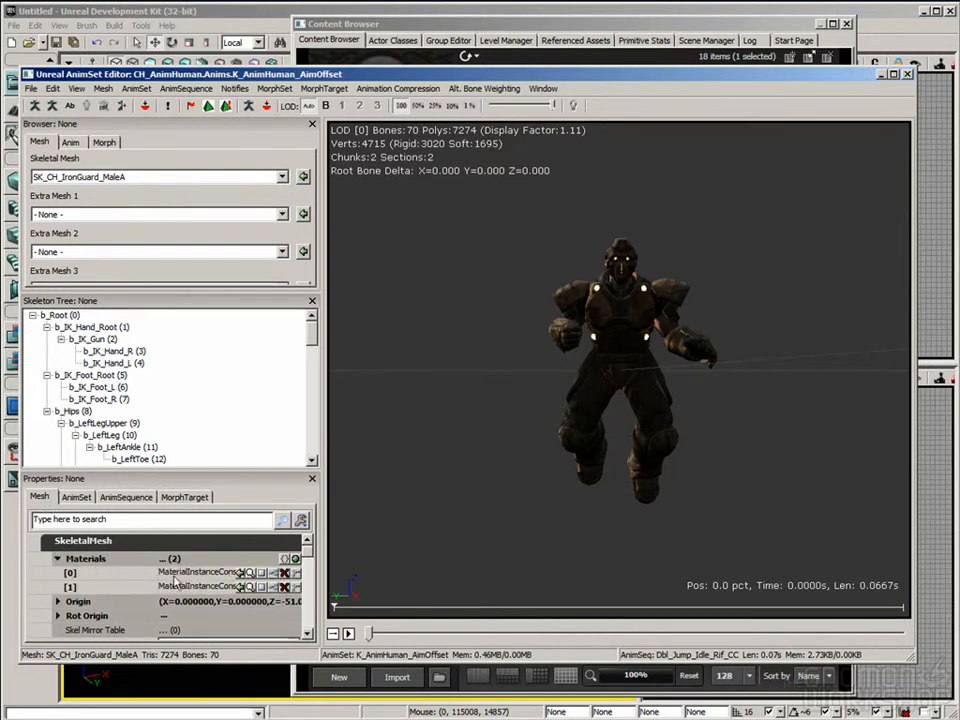
Step: Collapse the Materials list, review the skeletal mesh's LOD and collision properties, and inspect the IronGuard character in the preview
{"action": "left_click", "coordinate": [80, 559]}
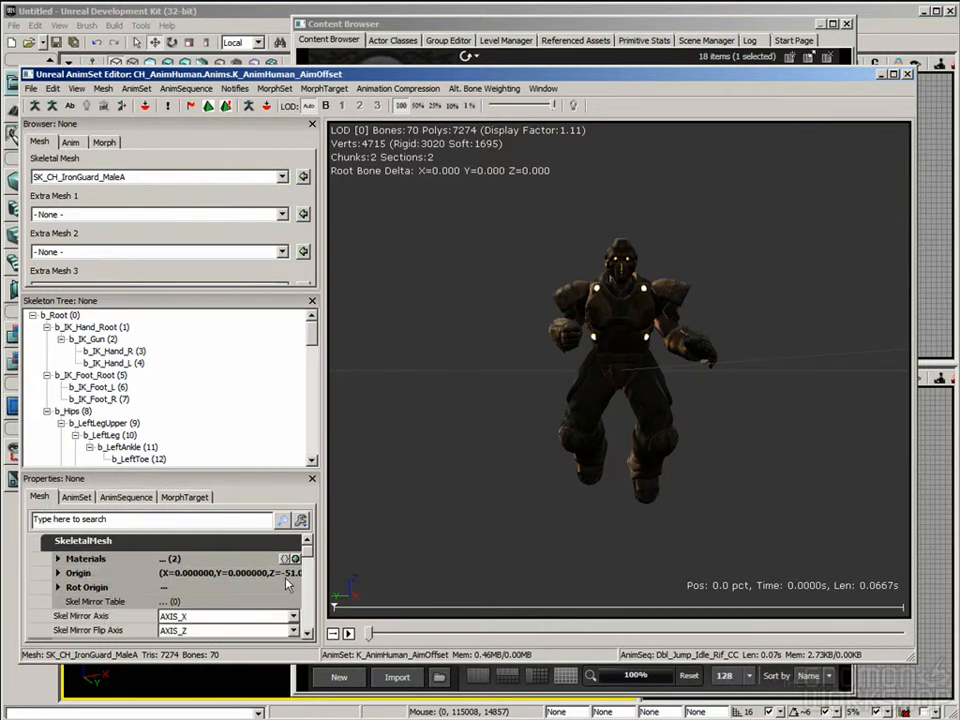
{"action": "scroll", "coordinate": [305, 565], "scroll_direction": "down", "scroll_amount": 5}
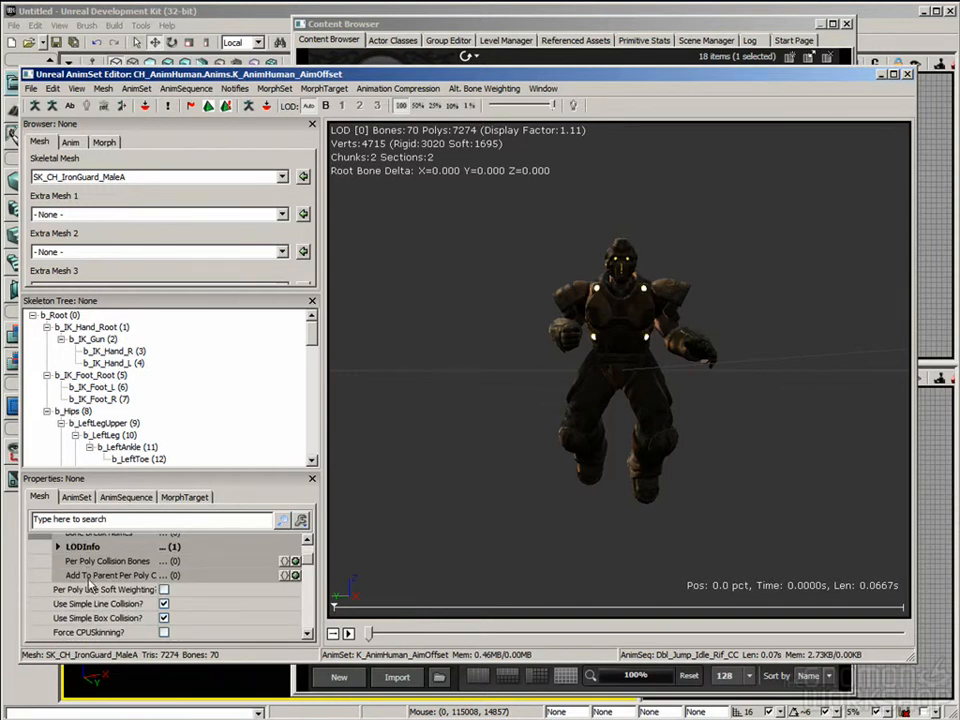
{"action": "left_click", "coordinate": [115, 604]}
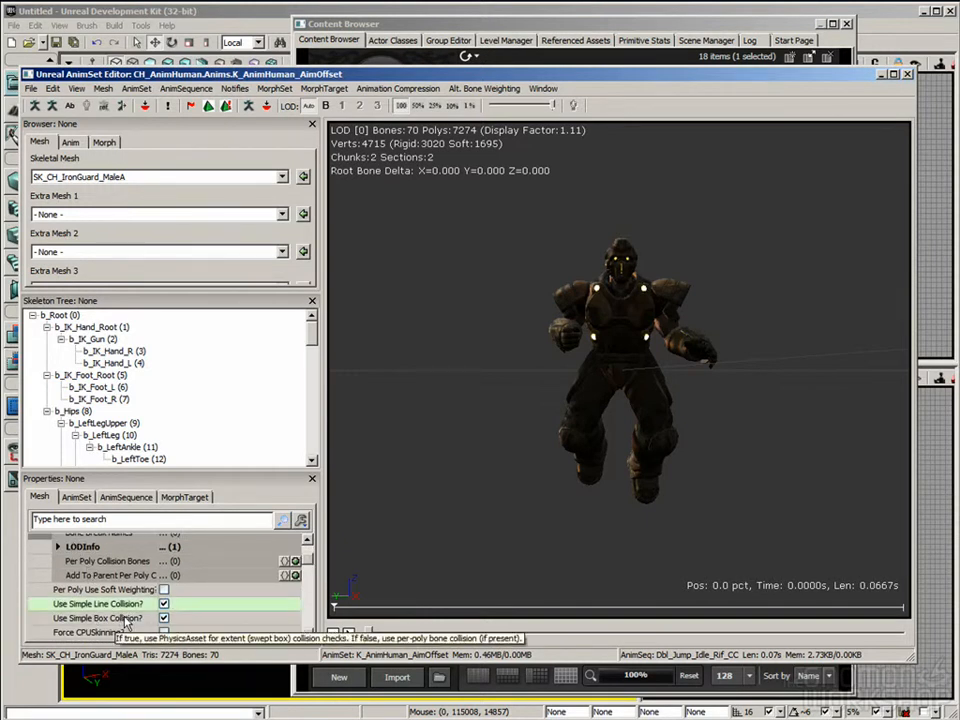
{"action": "right_click_drag", "start_coordinate": [591, 507], "coordinate": [591, 475]}
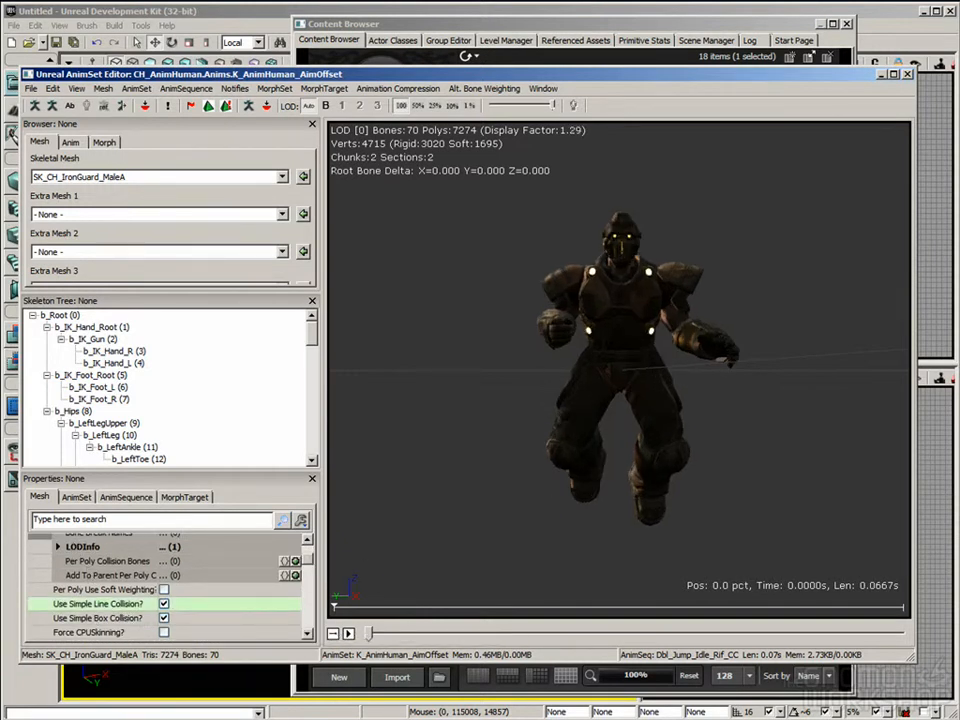
{"action": "left_click_drag", "start_coordinate": [600, 476], "coordinate": [640, 483]}
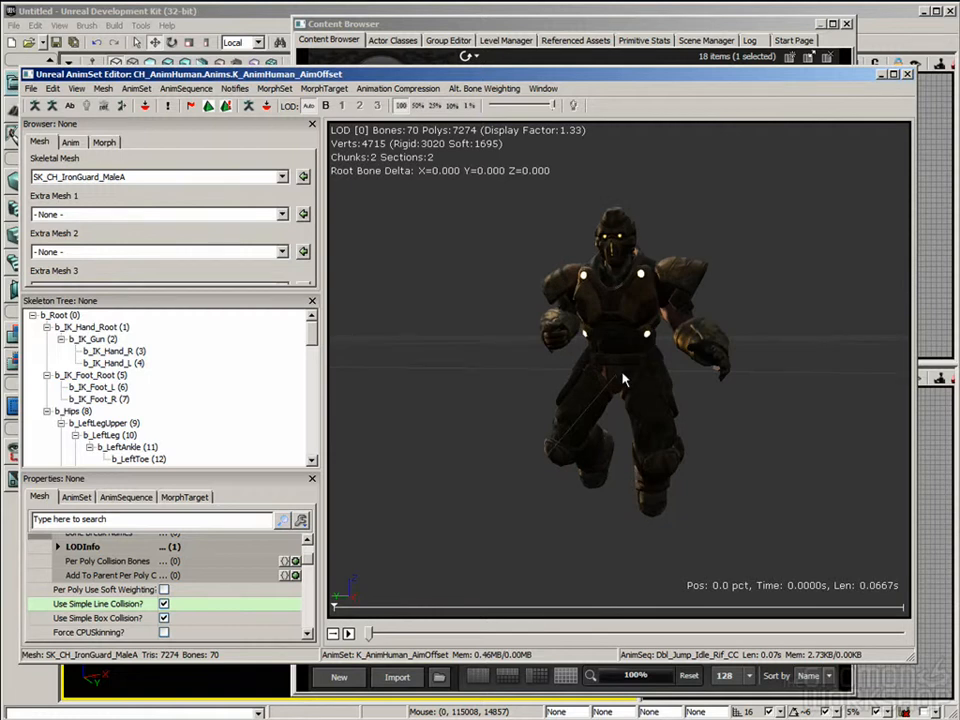
{"action": "left_click_drag", "start_coordinate": [652, 350], "coordinate": [656, 375]}
{"action": "left_click_drag", "start_coordinate": [656, 375], "coordinate": [653, 352]}
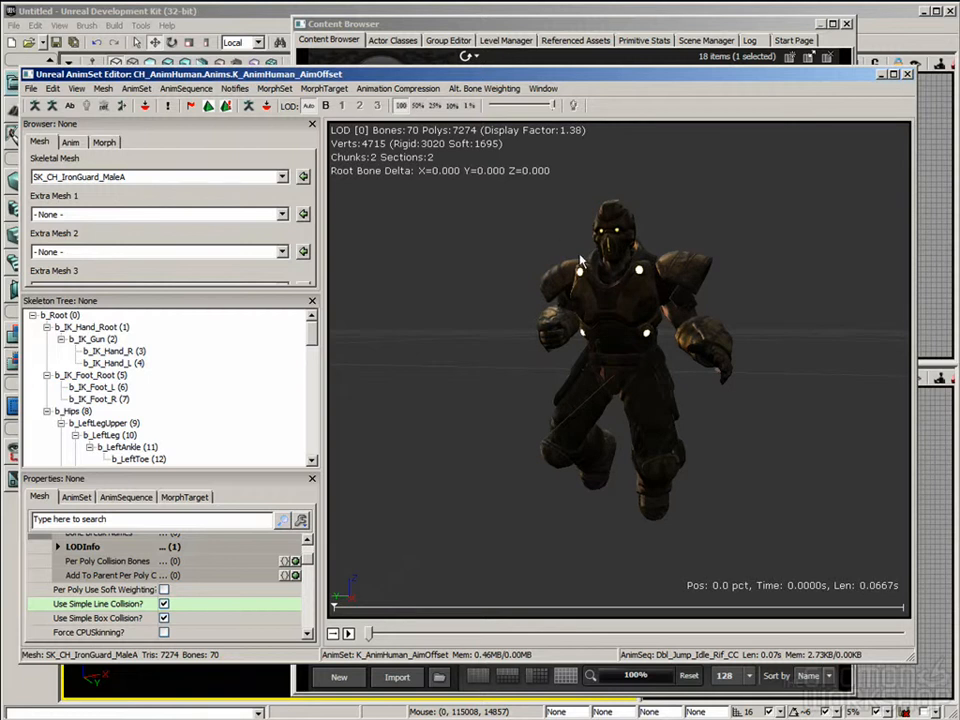
Step: Show the IronGuard's skeleton, examine its bones from several angles, and hide the skeleton again
{"action": "left_click", "coordinate": [34, 106]}
{"action": "mouse_move", "coordinate": [640, 380]}
{"action": "left_mouse_down"}
{"action": "mouse_move", "coordinate": [660, 392]}
{"action": "mouse_move", "coordinate": [584, 390]}
{"action": "mouse_move", "coordinate": [640, 392]}
{"action": "left_mouse_up"}
{"action": "left_click_drag", "start_coordinate": [678, 352], "coordinate": [697, 413]}
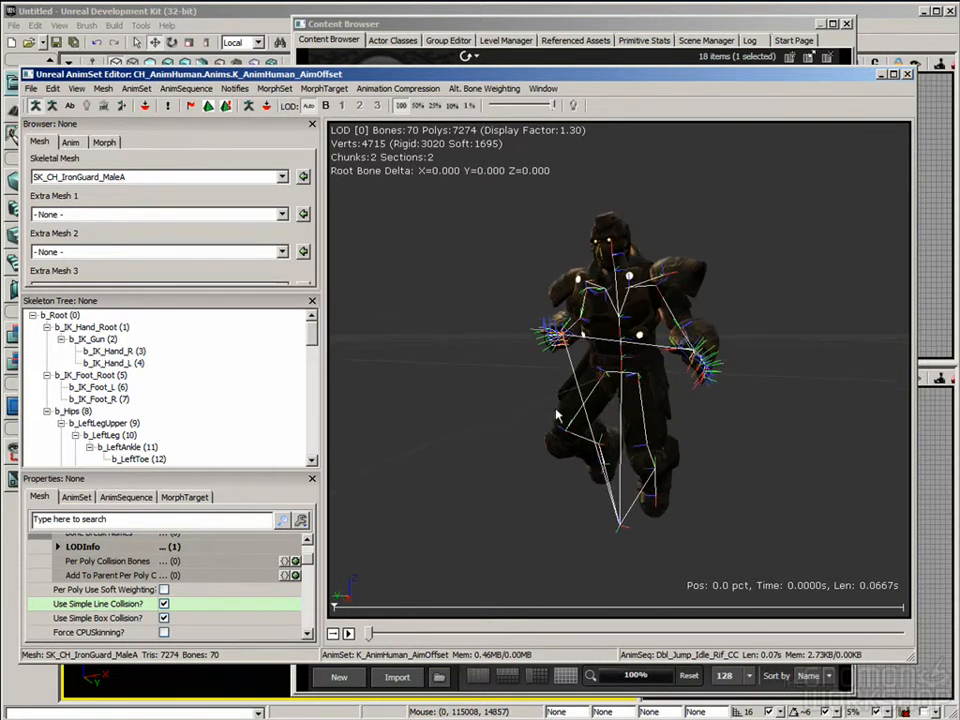
{"action": "left_click_drag", "start_coordinate": [597, 200], "coordinate": [747, 318]}
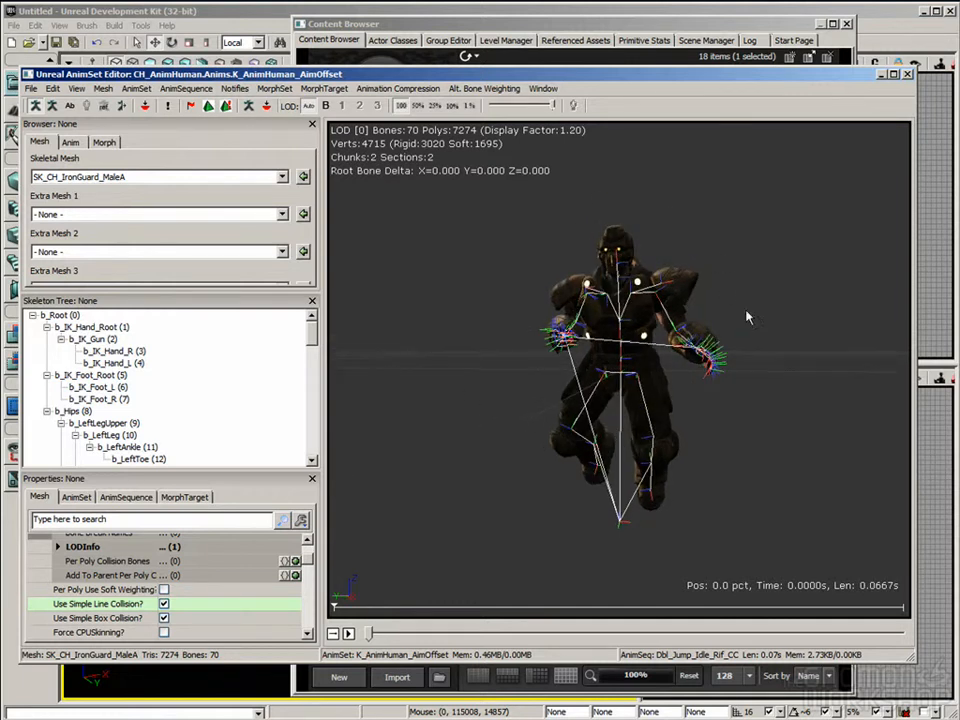
{"action": "left_click", "coordinate": [35, 105]}
{"action": "right_click_drag", "start_coordinate": [718, 264], "coordinate": [718, 224]}
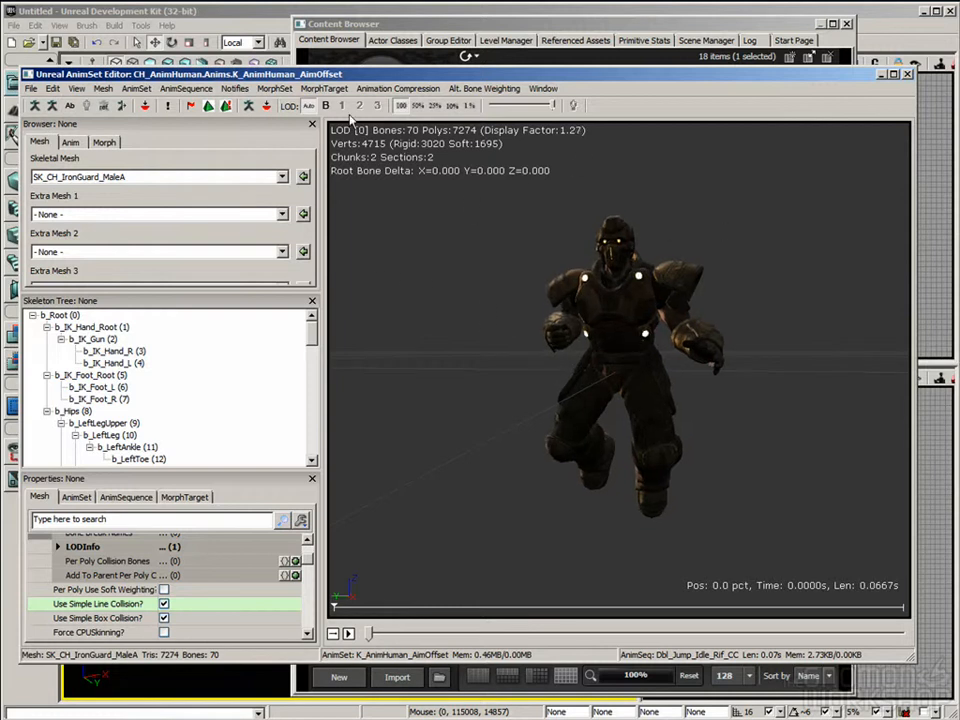
{"action": "left_click_drag", "start_coordinate": [300, 76], "coordinate": [299, 67]}
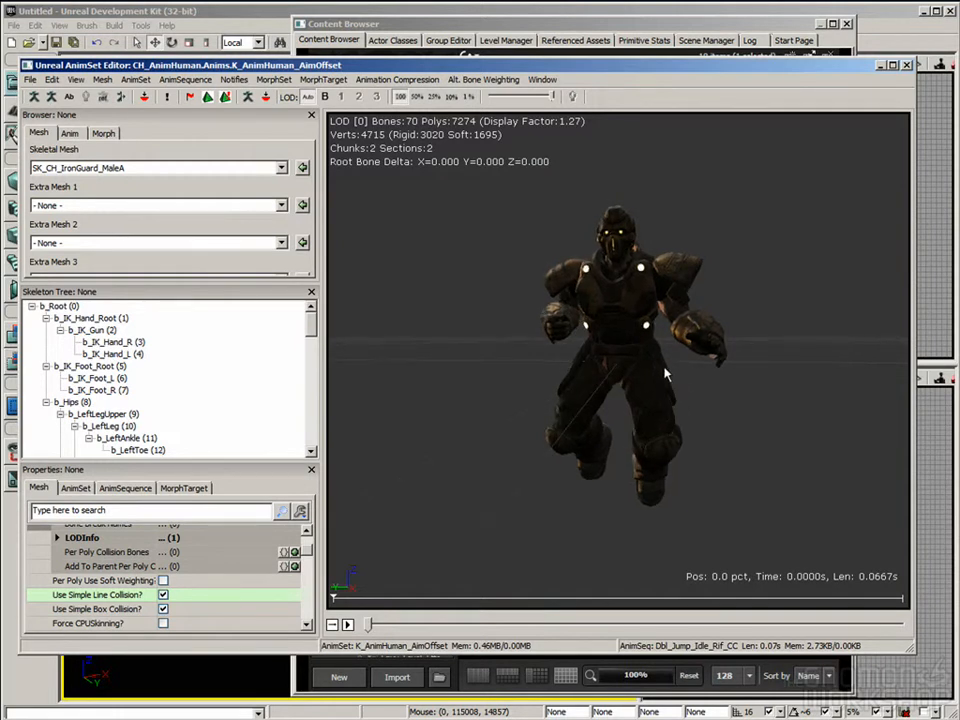
Step: Load the K_VH_Scorpion AnimSet and view the Scorpion vehicle from the front and side
{"action": "left_click", "coordinate": [63, 136]}
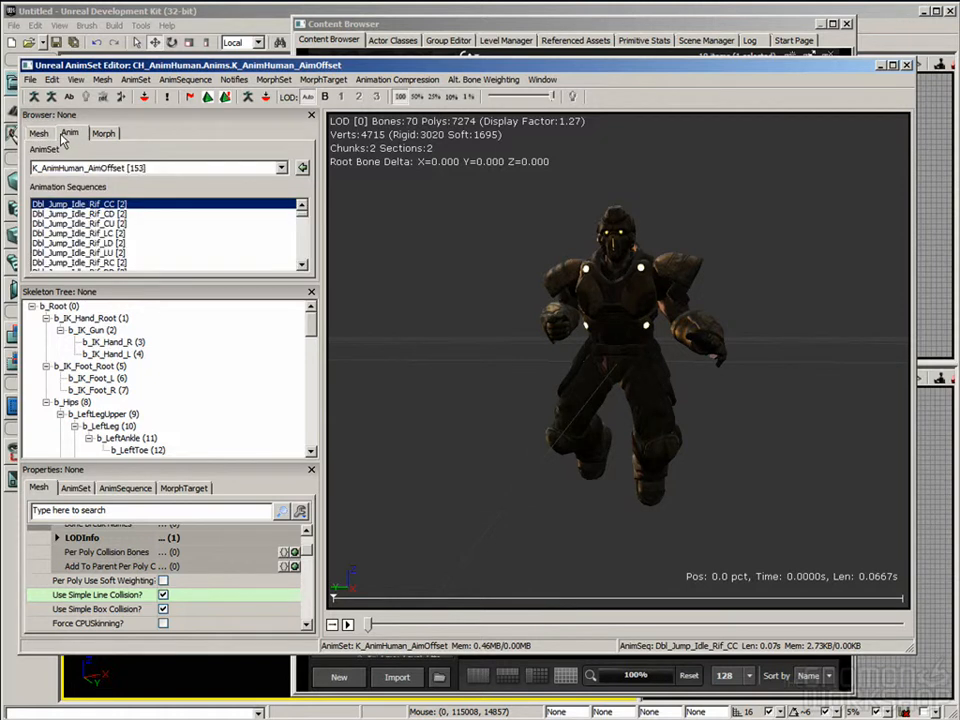
{"action": "left_click", "coordinate": [258, 170]}
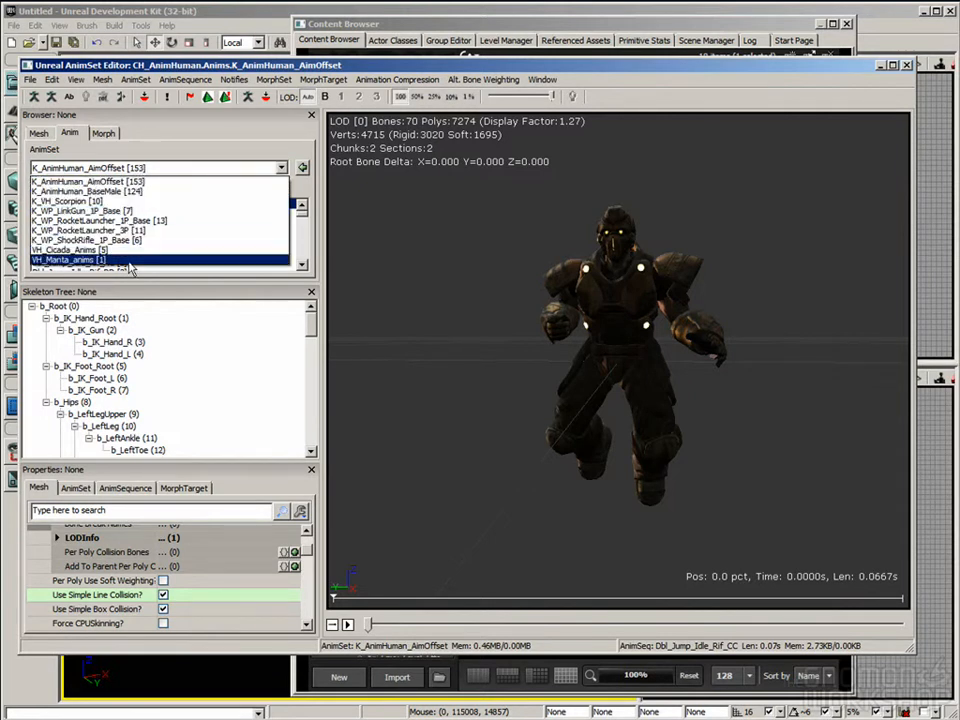
{"action": "left_click", "coordinate": [60, 201]}
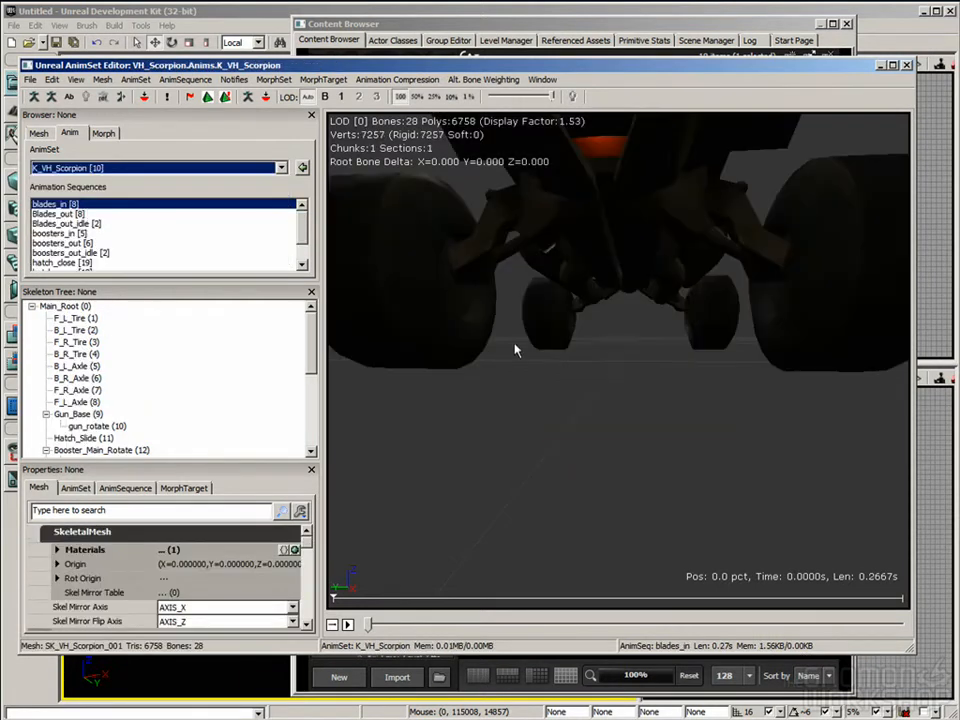
{"action": "right_click_drag", "start_coordinate": [566, 279], "coordinate": [559, 268]}
{"action": "left_click_drag", "start_coordinate": [594, 222], "coordinate": [663, 198]}
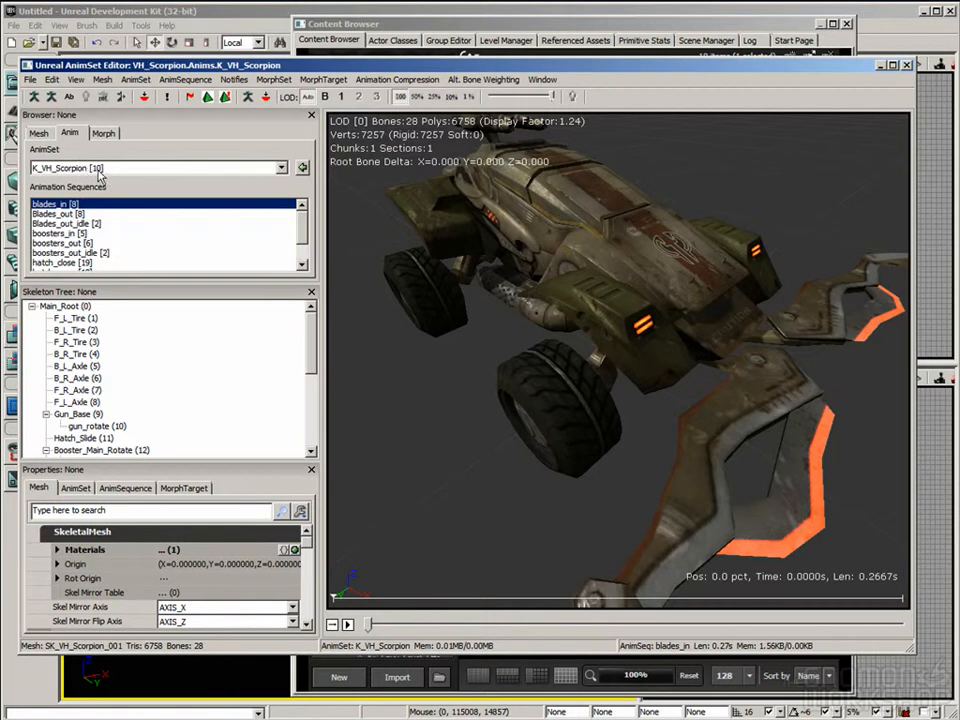
Step: Load the K_AnimHuman_BaseMale AnimSet and frame the whole robot character in the preview
{"action": "left_click", "coordinate": [266, 169]}
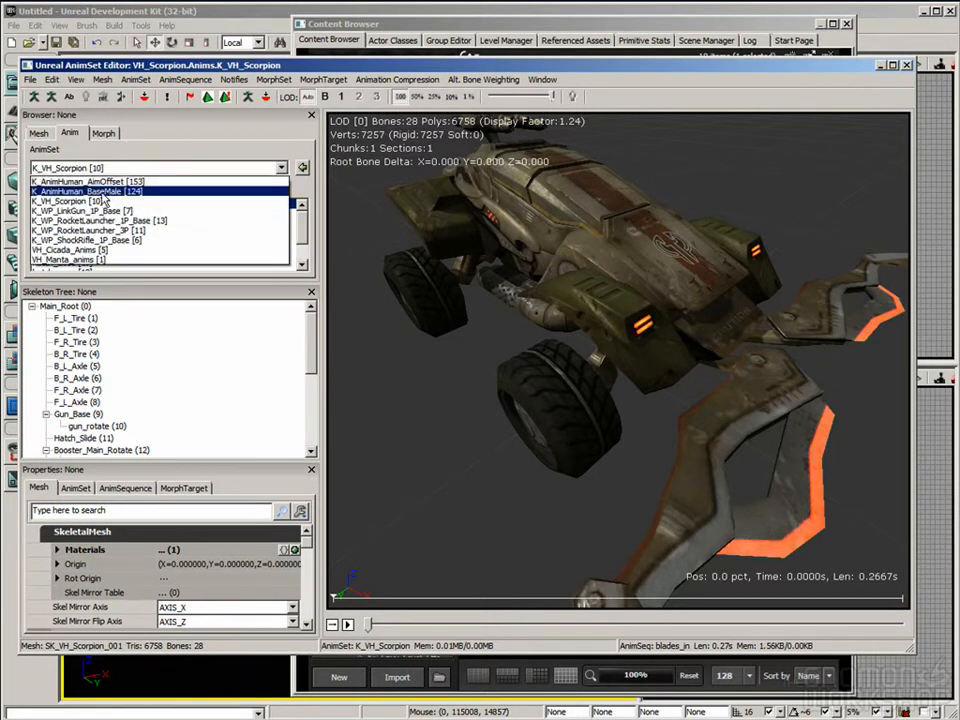
{"action": "left_click", "coordinate": [90, 191]}
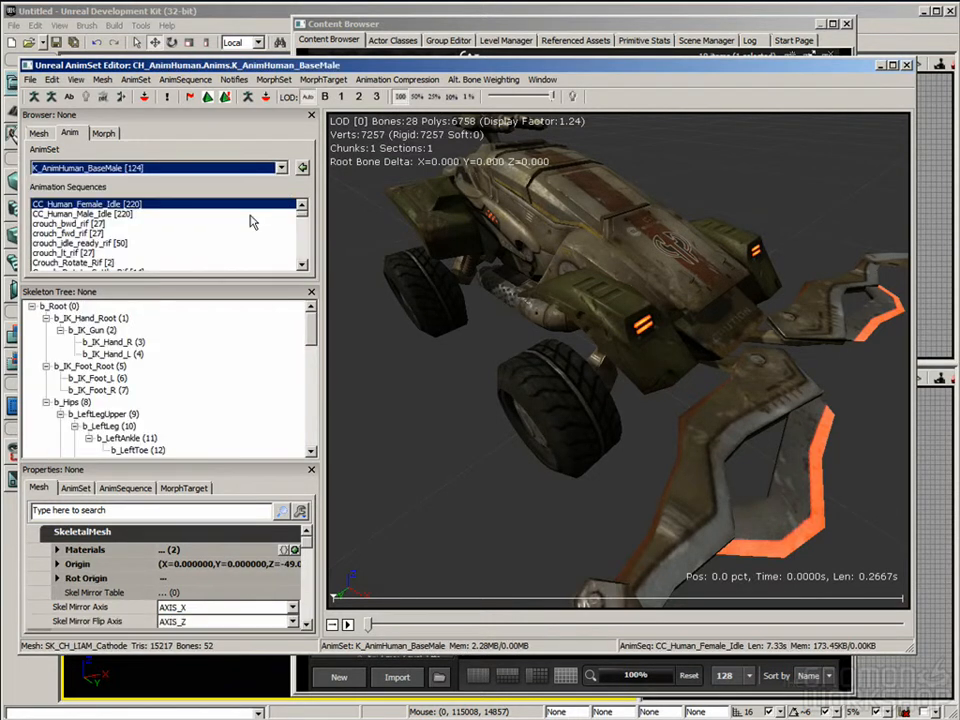
{"action": "right_click_drag", "start_coordinate": [640, 440], "coordinate": [645, 401]}
{"action": "left_click_drag", "start_coordinate": [645, 401], "coordinate": [627, 471]}
{"action": "right_click_drag", "start_coordinate": [627, 478], "coordinate": [627, 450]}
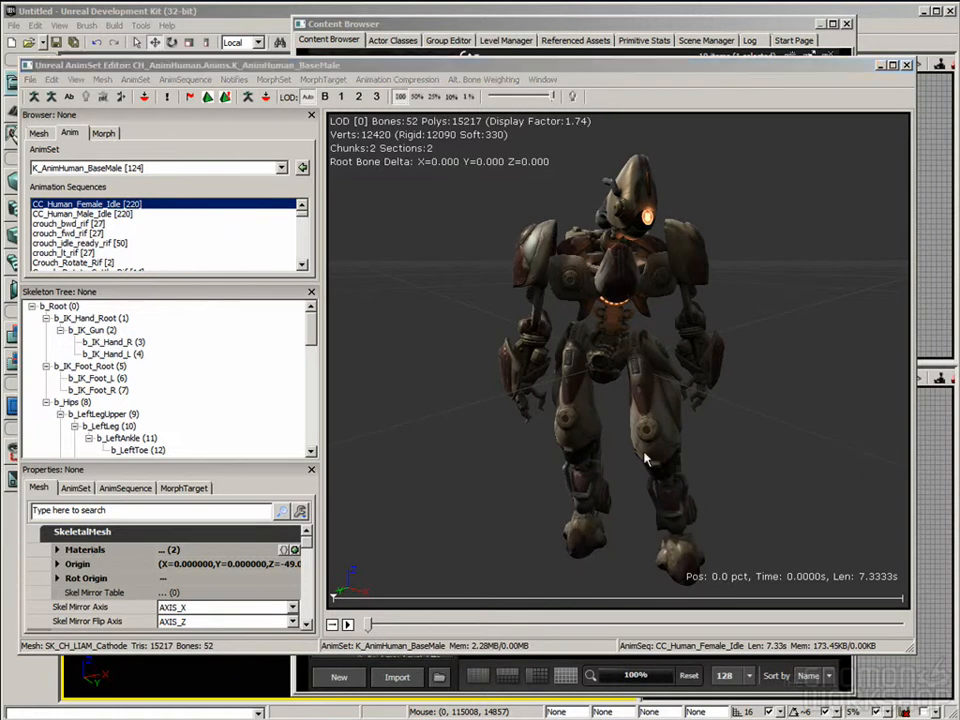
{"action": "right_click_drag", "start_coordinate": [499, 378], "coordinate": [499, 421]}
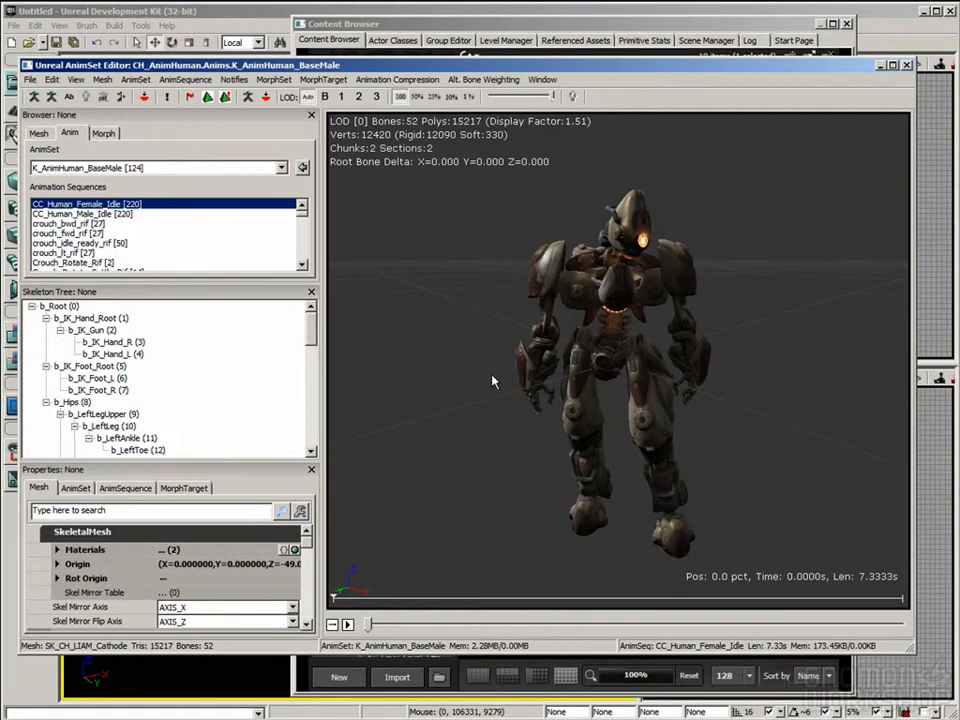
{"action": "left_click_drag", "start_coordinate": [632, 399], "coordinate": [614, 391]}
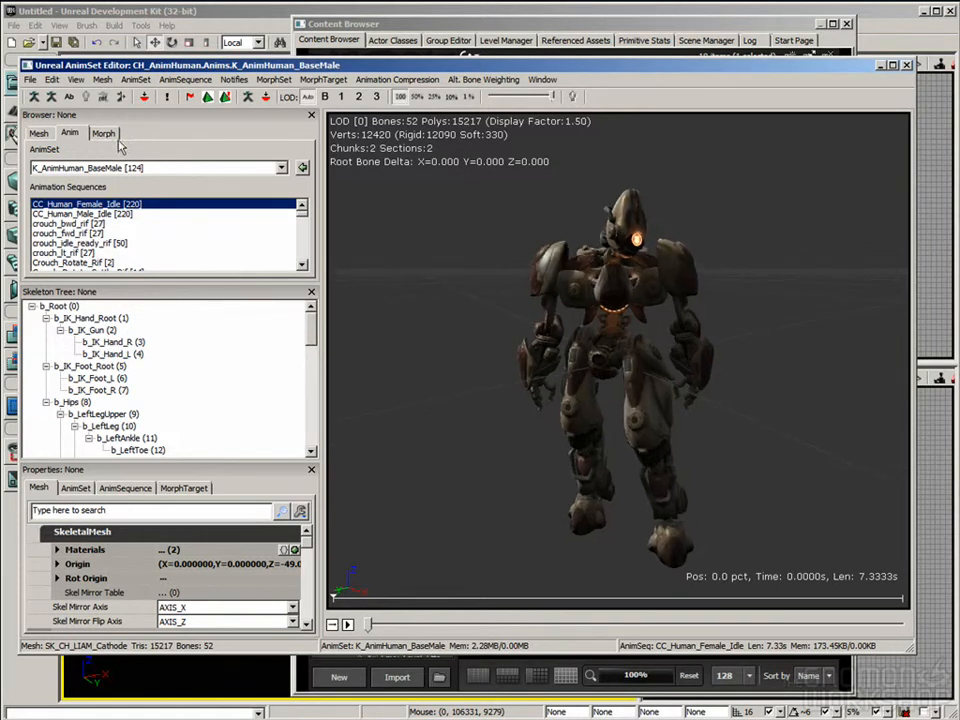
{"action": "left_click", "coordinate": [145, 156]}
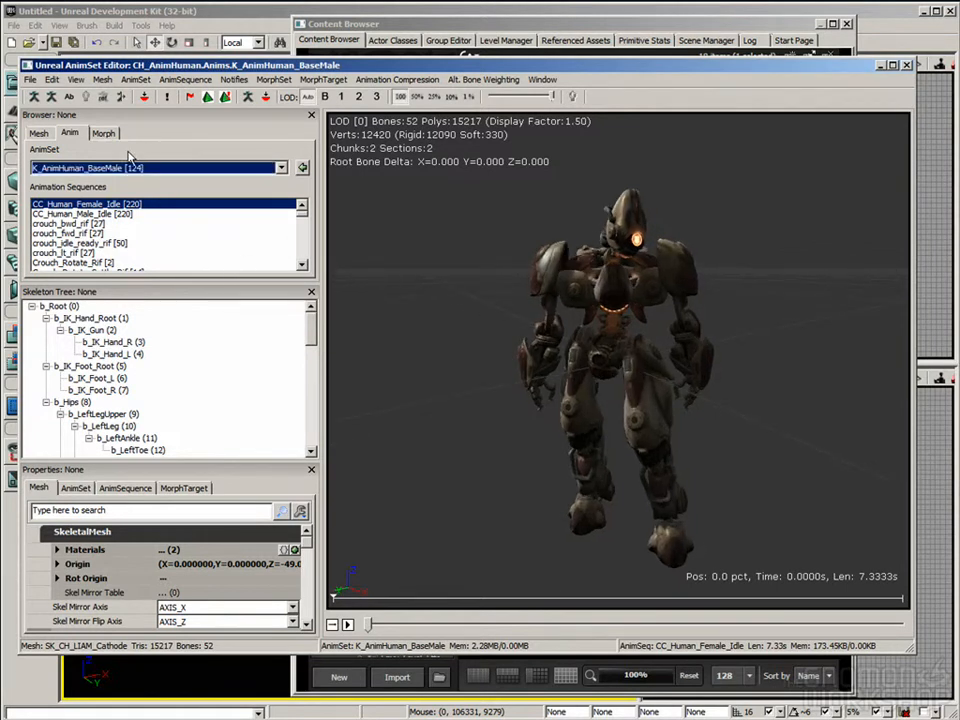
{"action": "left_click_drag", "start_coordinate": [643, 375], "coordinate": [638, 385]}
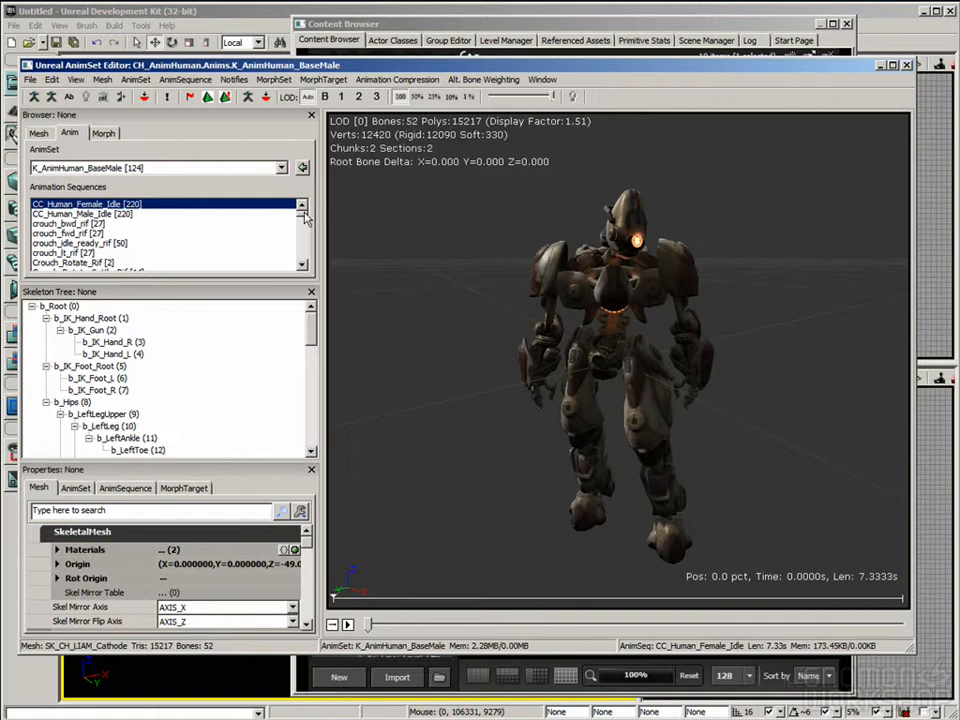
Step: Preview the crouch_bwd_rif, crouch_fwd_rif and crouch_idle_ready_rif animation sequences on the robot
{"action": "left_click", "coordinate": [75, 224]}
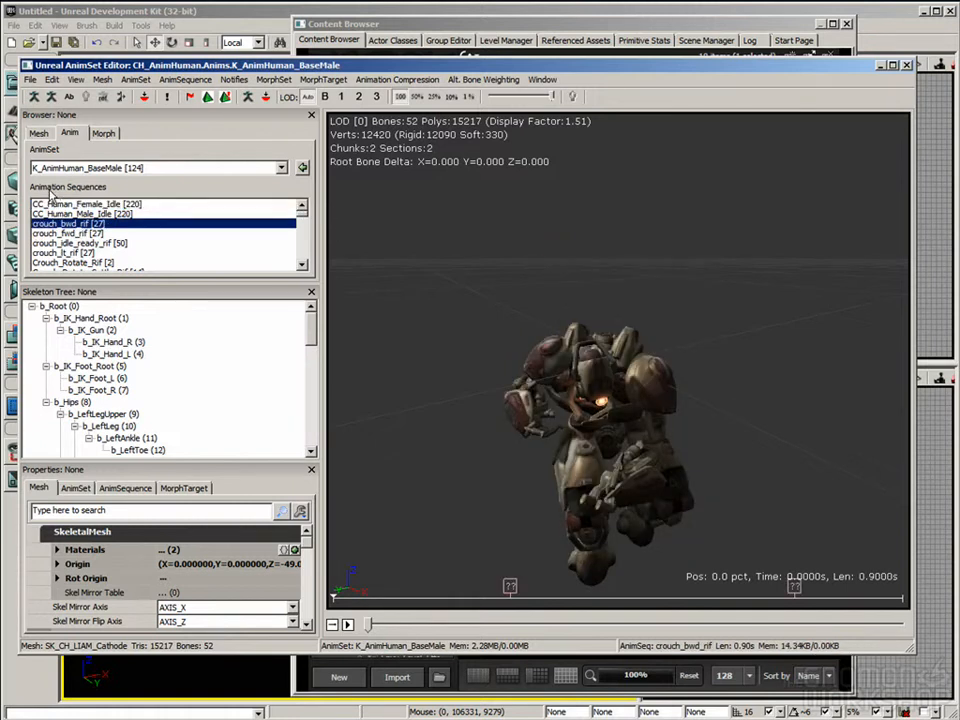
{"action": "left_click", "coordinate": [90, 234]}
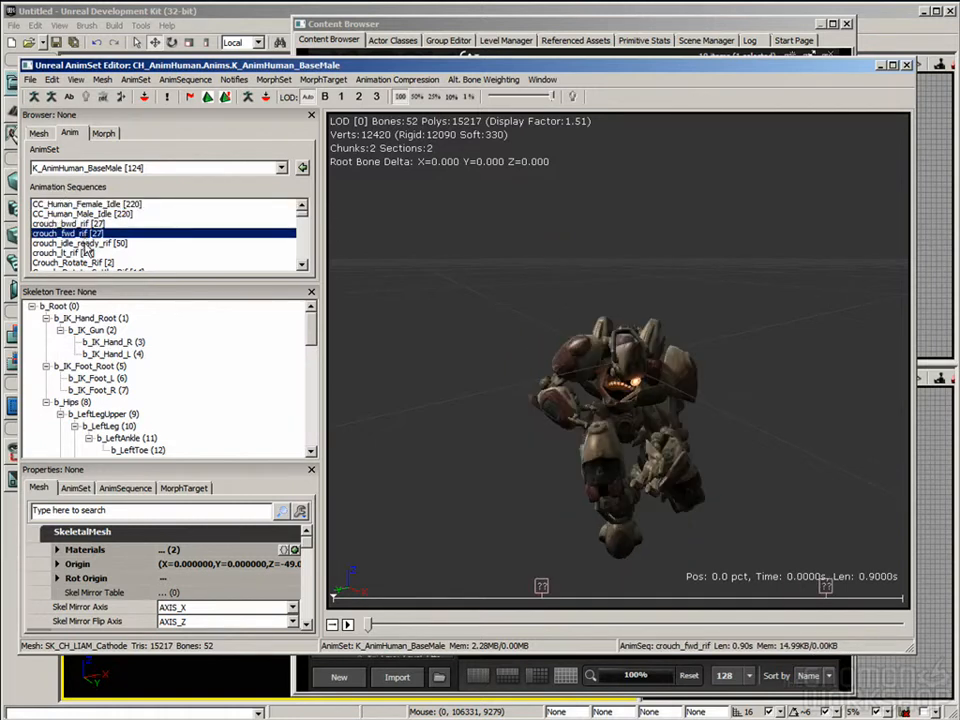
{"action": "left_click", "coordinate": [88, 244]}
Step: Preview the feigndeath_getup_back, feigndeath_getup_front, Death_Headshot and Death_Stinger animation sequences
{"action": "scroll", "coordinate": [302, 220], "scroll_direction": "down", "scroll_amount": 5}
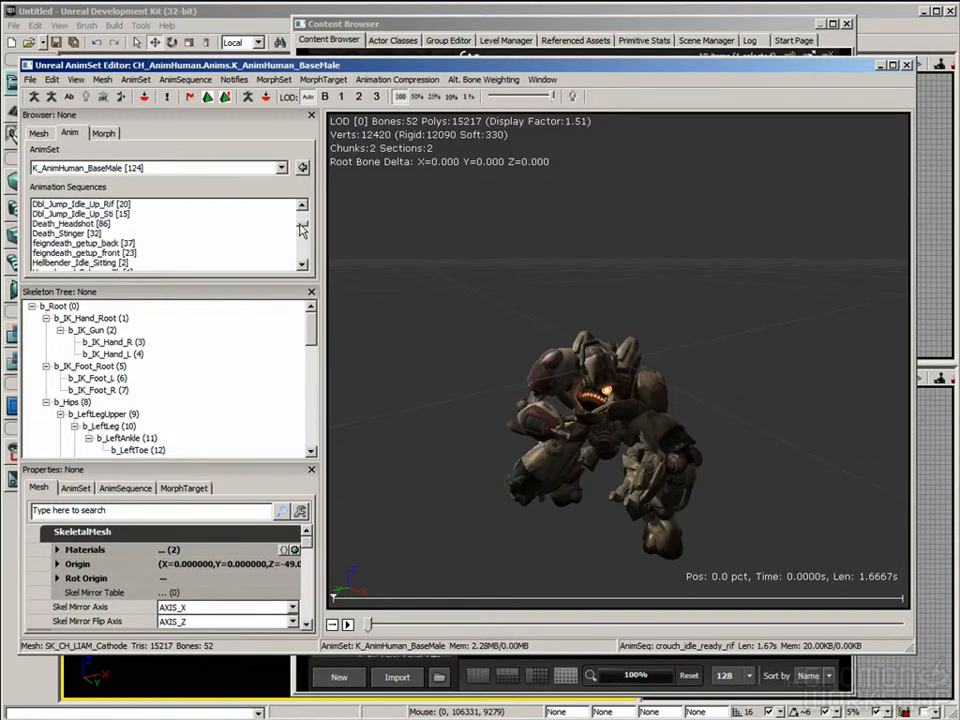
{"action": "left_click", "coordinate": [85, 243]}
{"action": "left_click", "coordinate": [90, 253]}
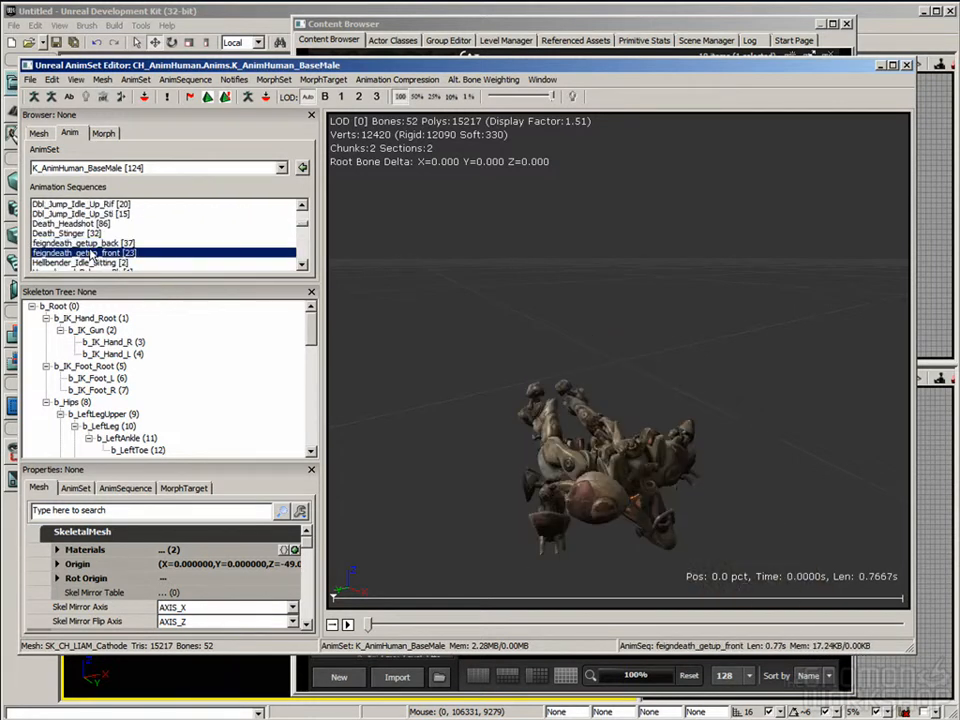
{"action": "left_click", "coordinate": [100, 223]}
{"action": "left_click", "coordinate": [106, 233]}
Step: Preview the Hoverboard_Balance_Rt, Hoverboard_HoldingFlag and hoverboardcrouch poses on the robot
{"action": "scroll", "coordinate": [133, 246], "scroll_direction": "down", "scroll_amount": 2}
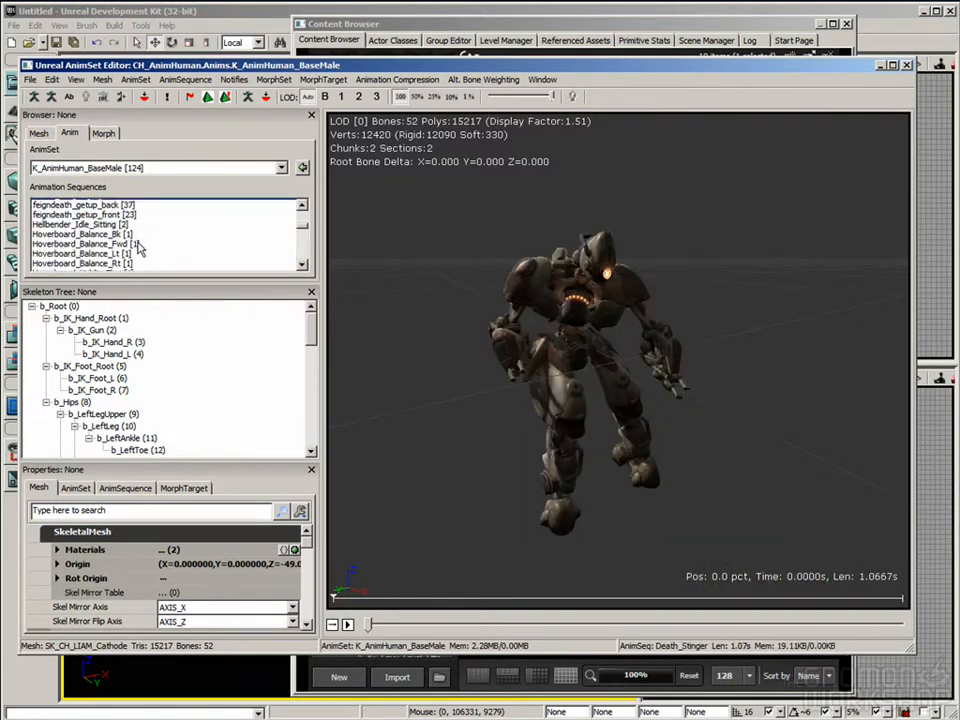
{"action": "left_click", "coordinate": [133, 243]}
{"action": "scroll", "coordinate": [140, 247], "scroll_direction": "down", "scroll_amount": 1}
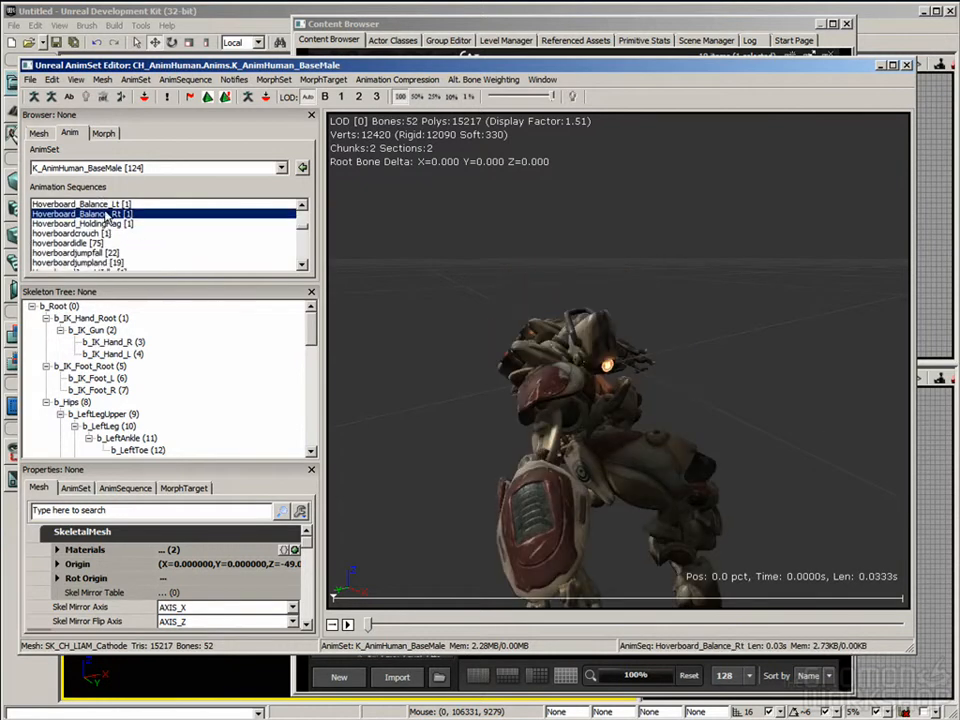
{"action": "left_click_drag", "start_coordinate": [467, 315], "coordinate": [608, 400]}
{"action": "key", "text": "Down"}
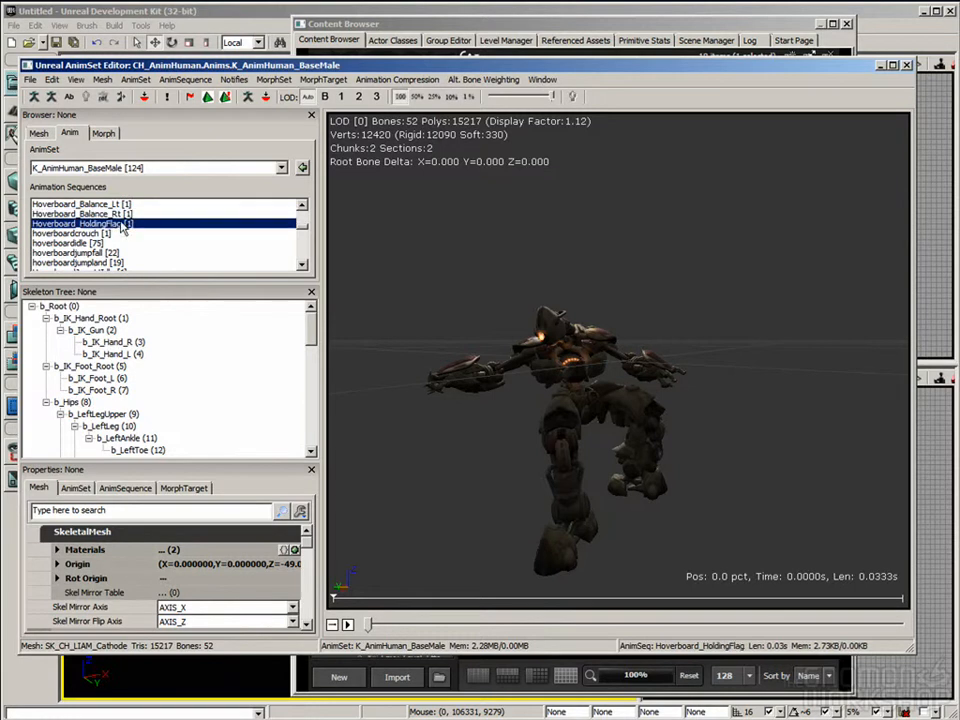
{"action": "key", "text": "Down"}
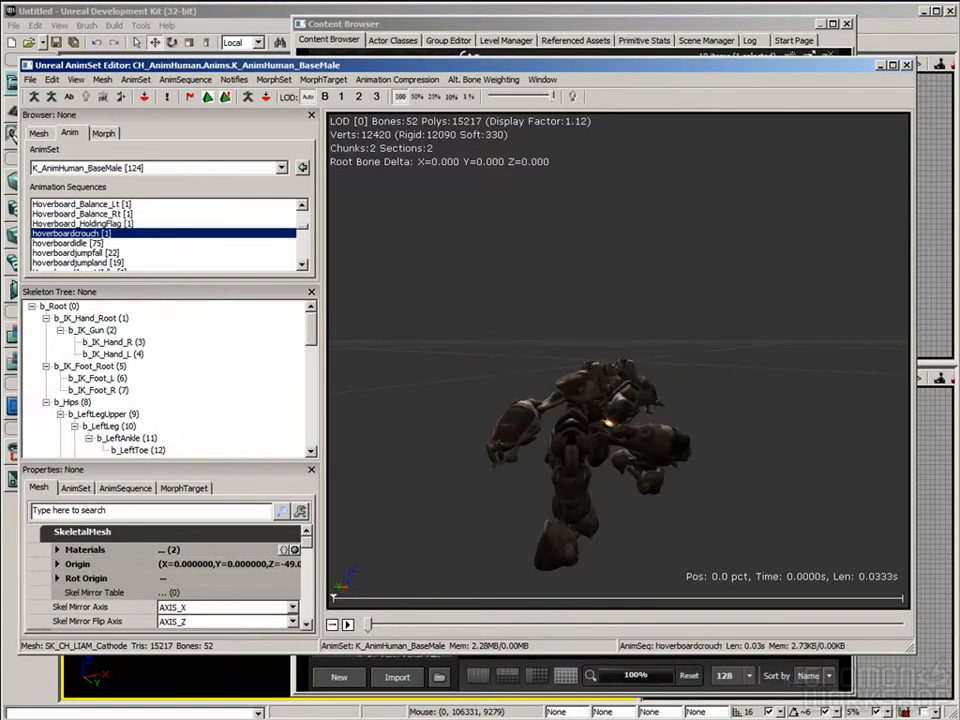
Step: Return to Hoverboard_HoldingFlag and play it, and preview the Hoverboard_Balance_Lt pose
{"action": "mouse_move", "coordinate": [350, 312]}
{"action": "right_mouse_down"}
{"action": "mouse_move", "coordinate": [350, 325]}
{"action": "mouse_move", "coordinate": [349, 315]}
{"action": "right_mouse_up"}
{"action": "key", "text": "Up"}
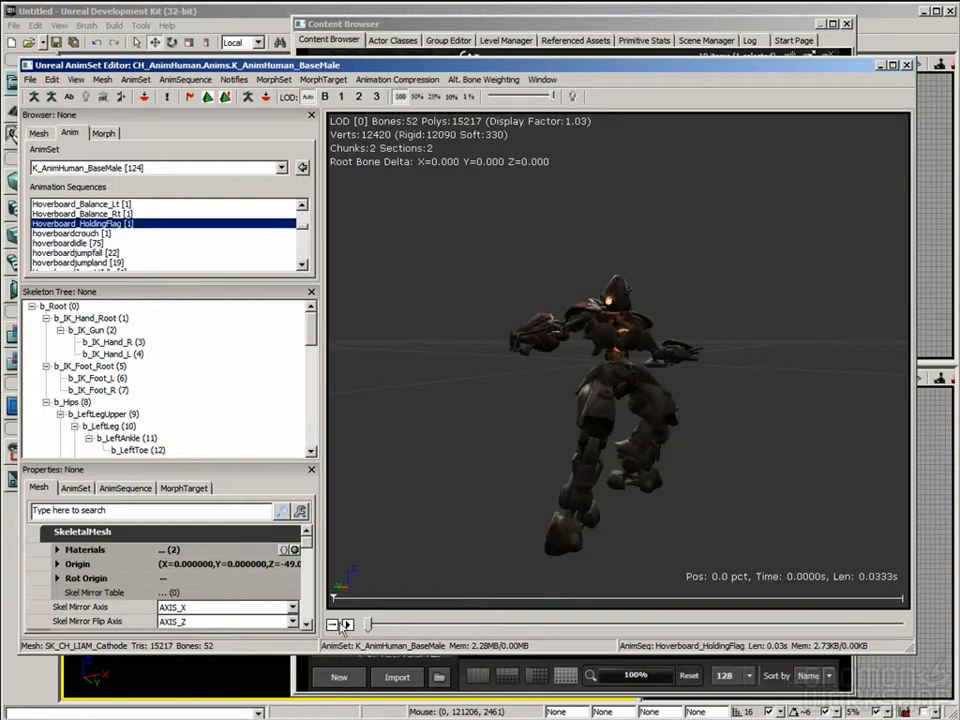
{"action": "left_click", "coordinate": [348, 625]}
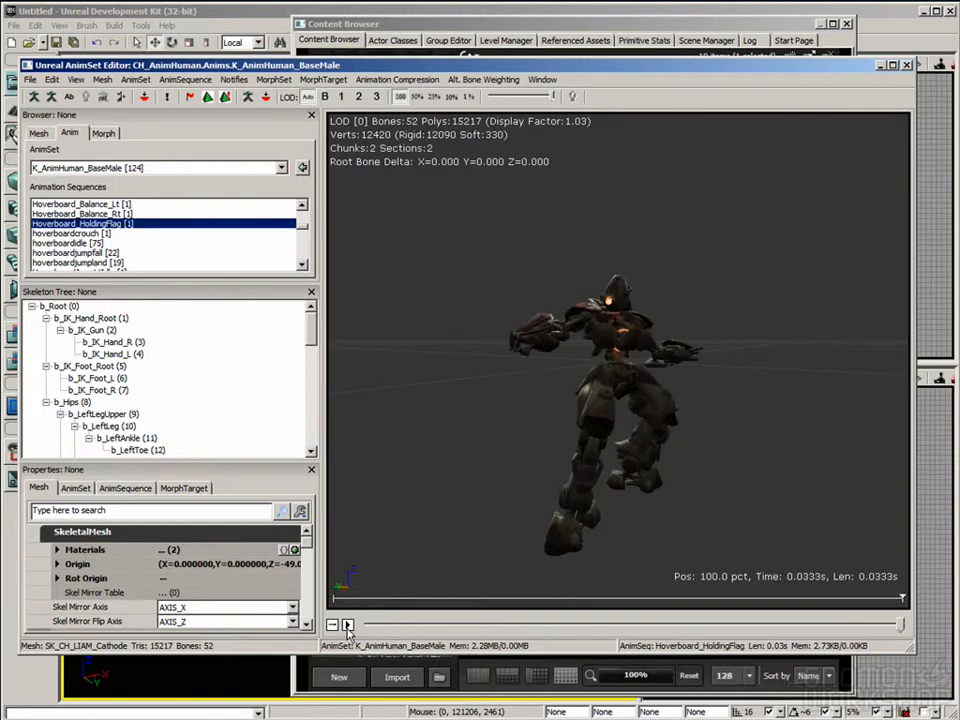
{"action": "left_click", "coordinate": [82, 204]}
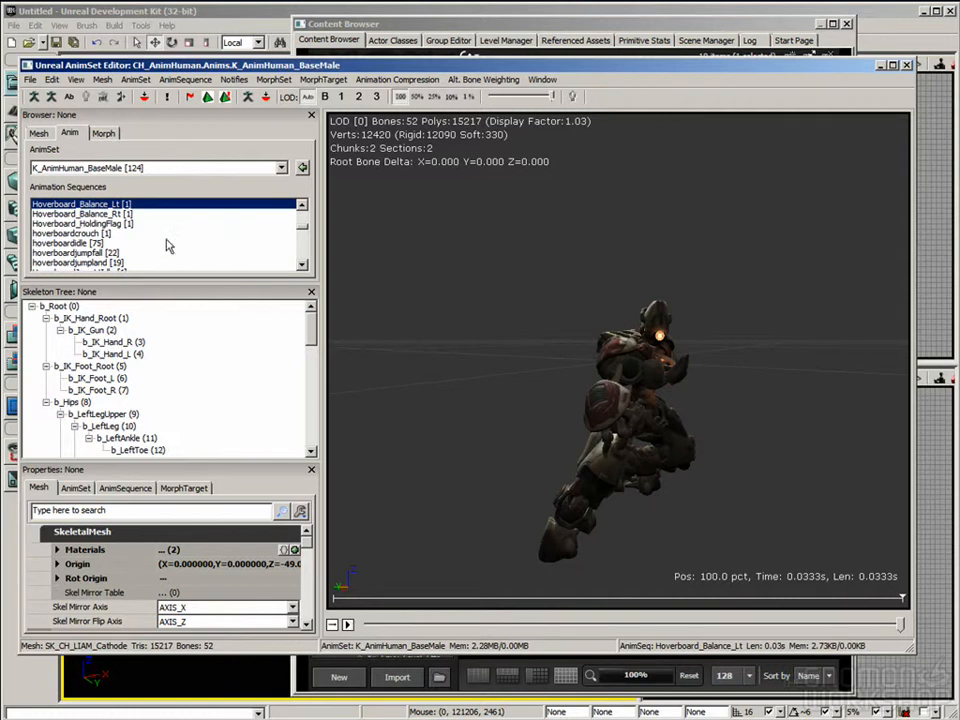
Step: Play the Death_Stinger animation sequence through to its end and view the robot's final pose
{"action": "scroll", "coordinate": [304, 230], "scroll_direction": "up", "scroll_amount": 5}
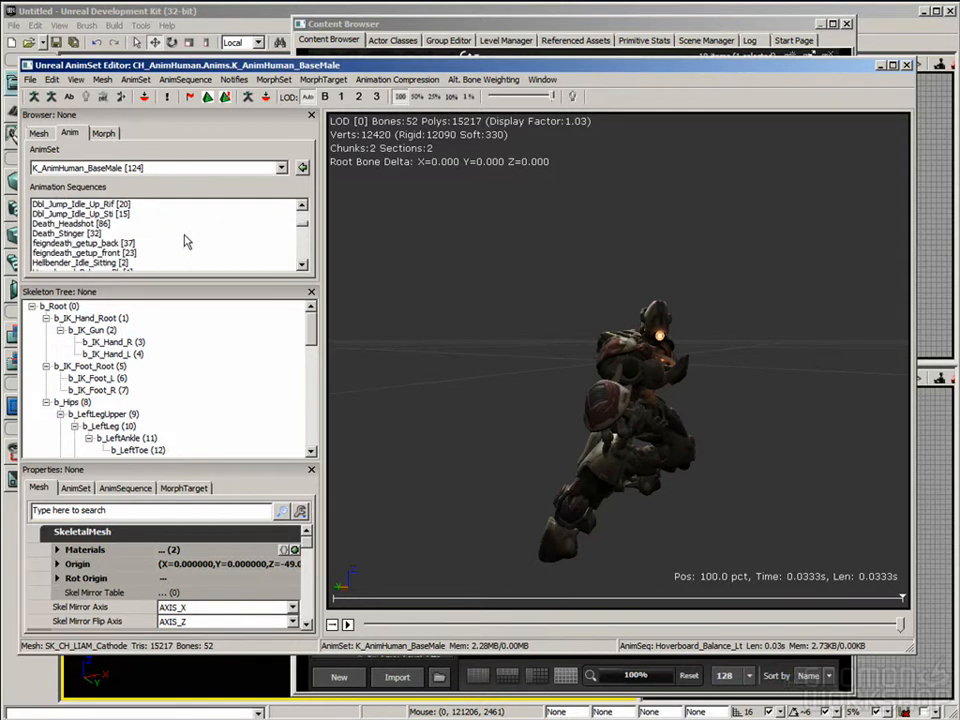
{"action": "left_click", "coordinate": [75, 234]}
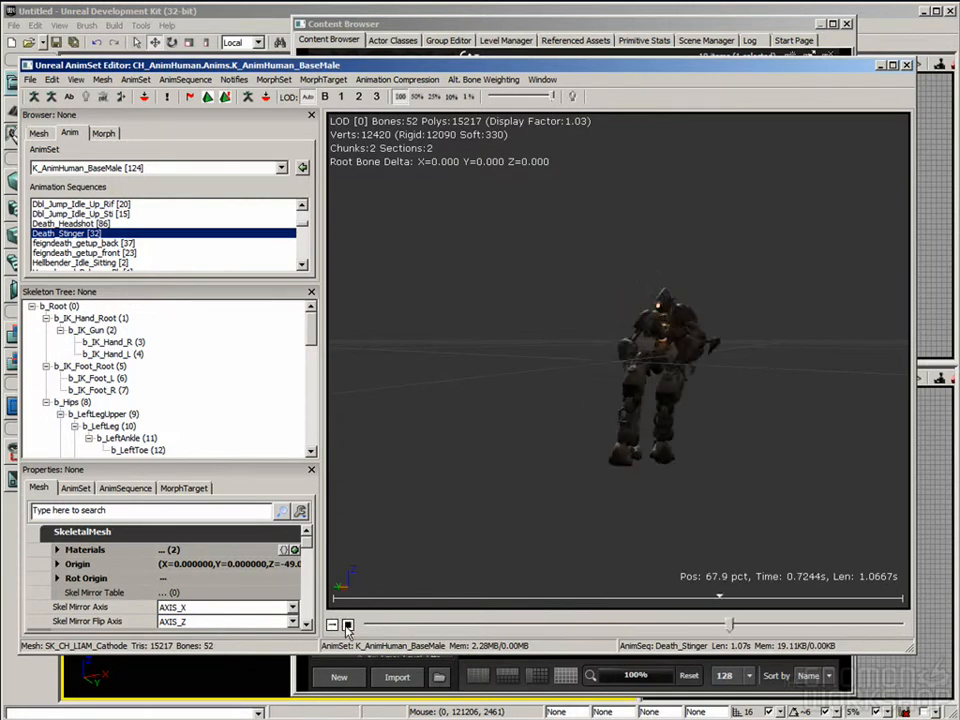
{"action": "left_click_drag", "start_coordinate": [683, 405], "coordinate": [683, 390]}
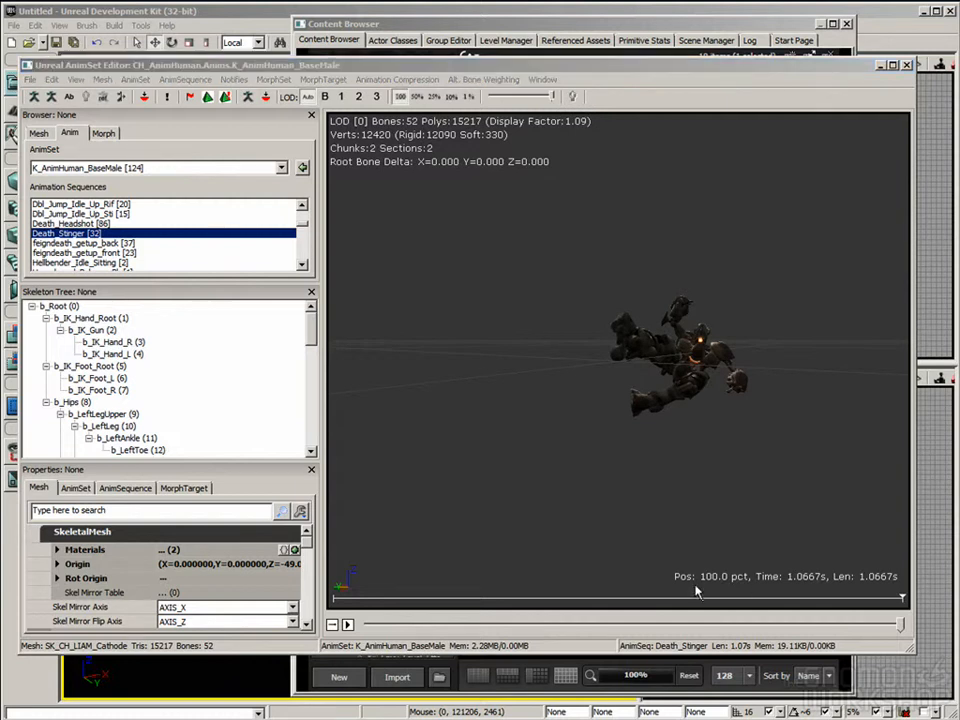
{"action": "mouse_move", "coordinate": [380, 309]}
{"action": "left_mouse_down"}
{"action": "mouse_move", "coordinate": [380, 325]}
{"action": "mouse_move", "coordinate": [366, 326]}
{"action": "left_mouse_up"}
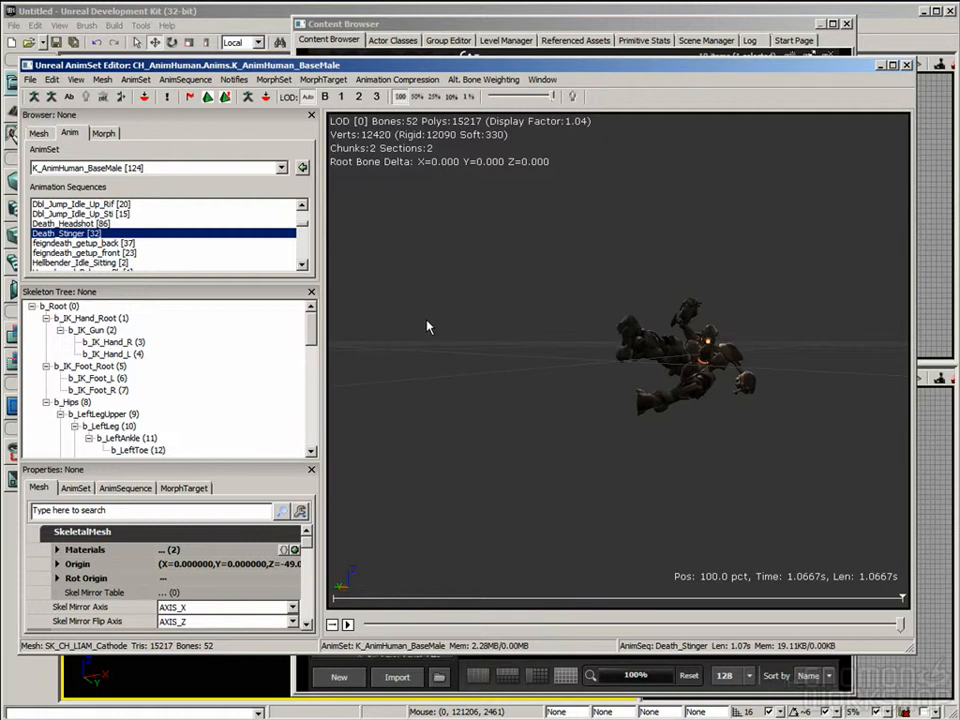
Step: Look through the available AnimSets and preview the Dbl_Jump_Idle_Up_Rif and Dbl_Jump_Idle_Up_Sti sequences on the robot
{"action": "left_click", "coordinate": [165, 167]}
{"action": "scroll", "coordinate": [165, 169], "scroll_direction": "up", "scroll_amount": 1}
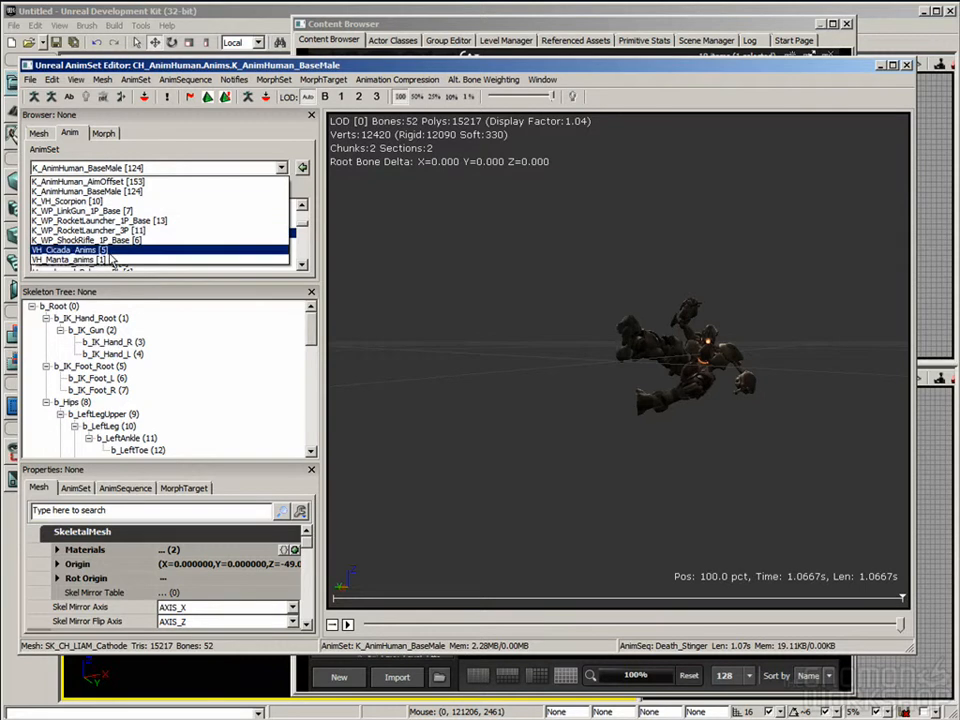
{"action": "left_click", "coordinate": [172, 168]}
{"action": "left_click", "coordinate": [80, 205]}
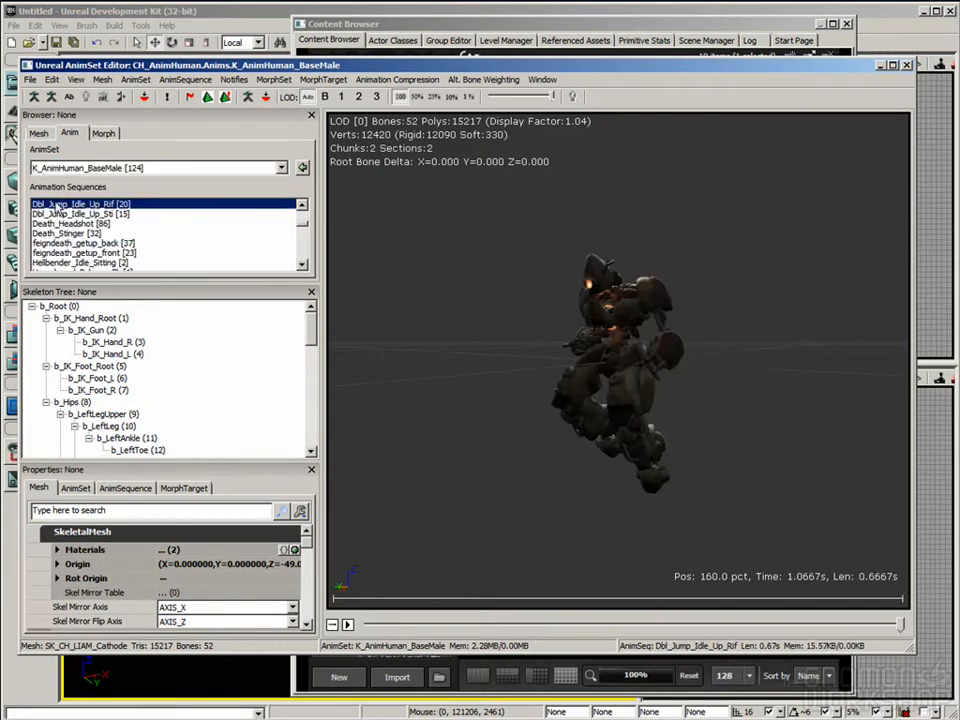
{"action": "left_click", "coordinate": [78, 214]}
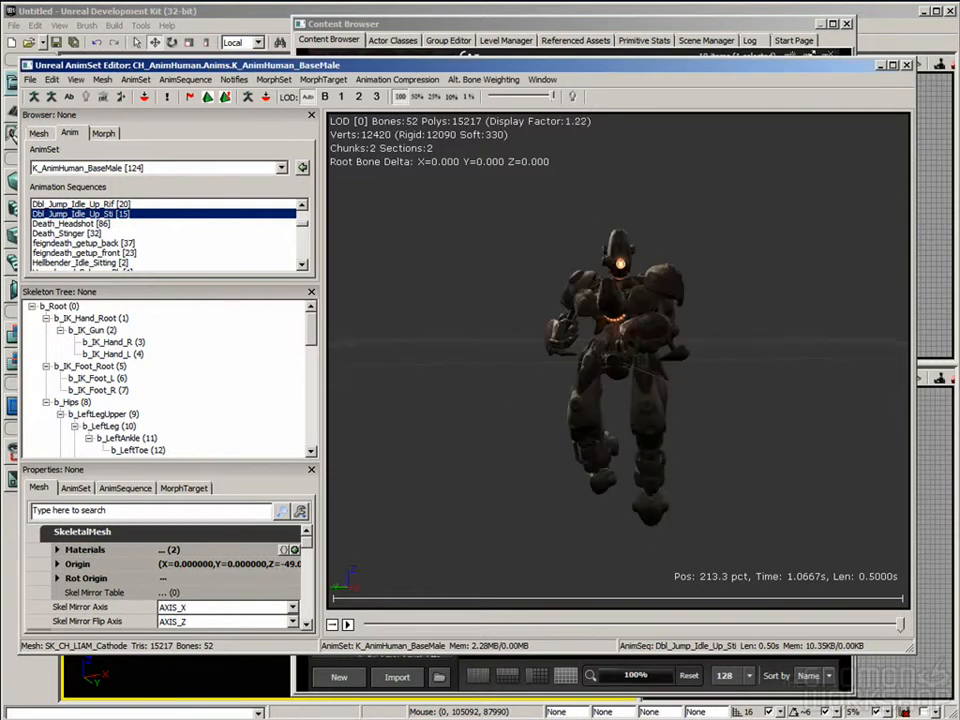
Step: Review the AnimSet choices again, keeping K_AnimHuman_BaseMale, and close the AnimSet Editor
{"action": "left_click", "coordinate": [140, 168]}
{"action": "left_click", "coordinate": [143, 177]}
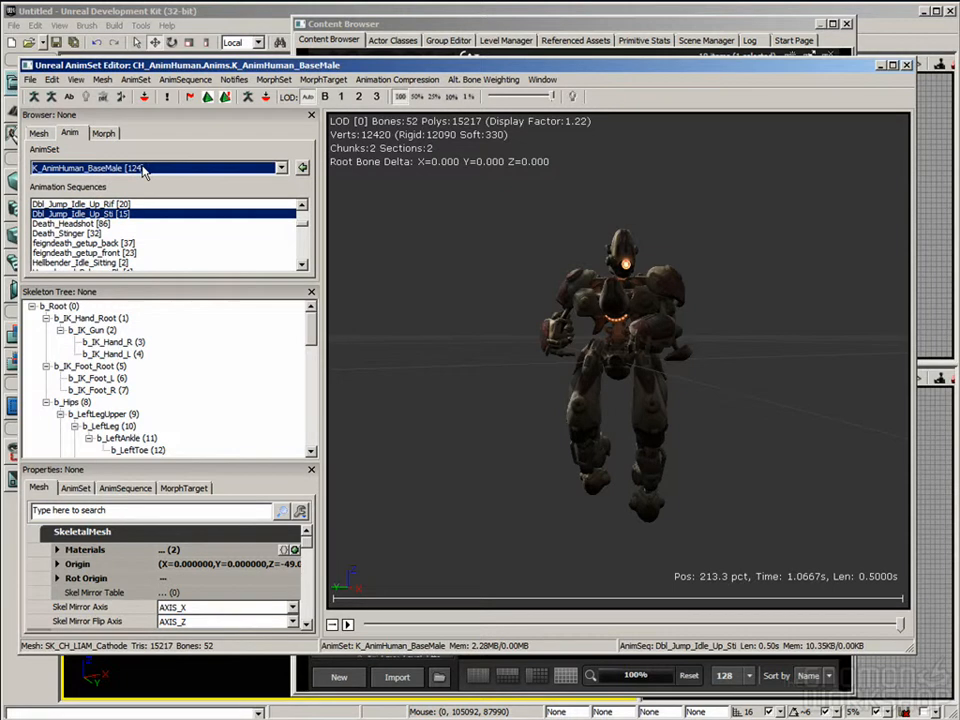
{"action": "left_click", "coordinate": [630, 393]}
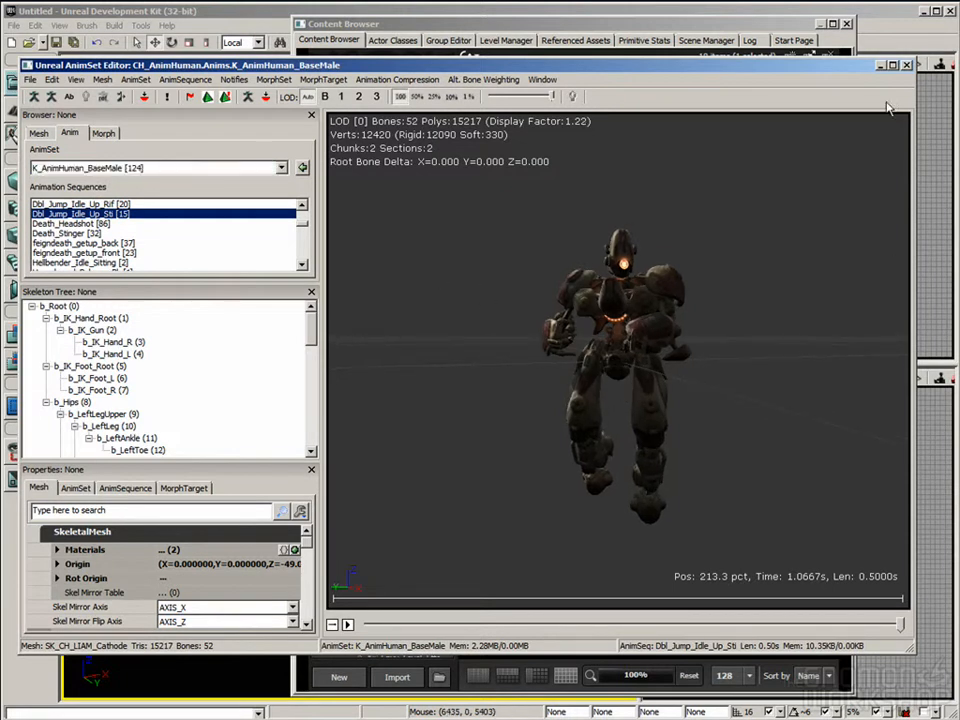
{"action": "left_click", "coordinate": [137, 188]}
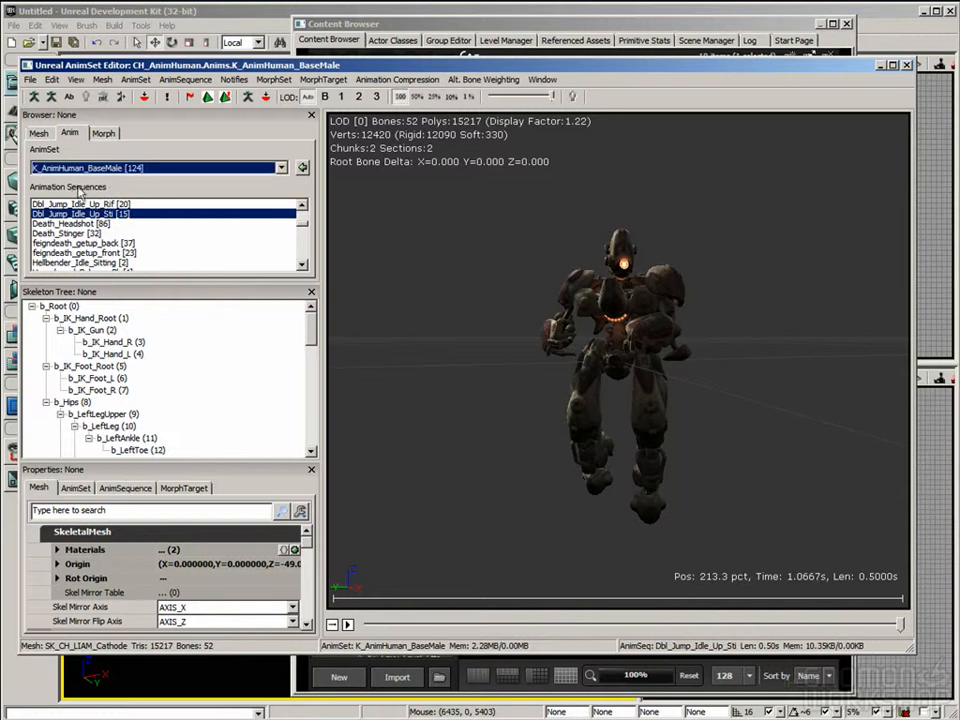
{"action": "left_click", "coordinate": [906, 66]}
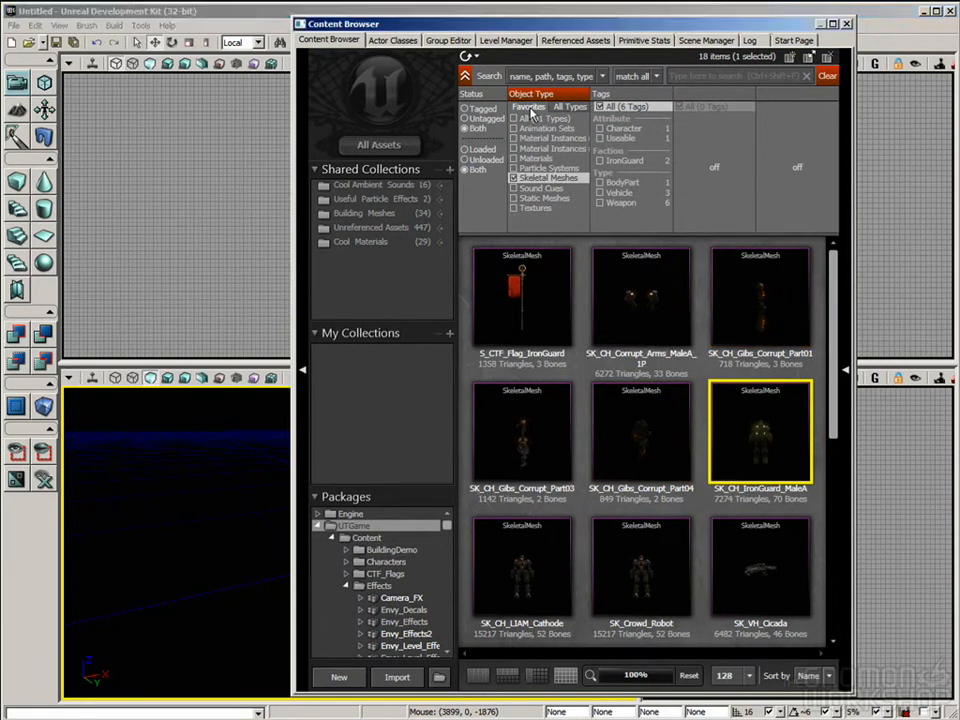
Step: Filter the Content Browser to Animation Trees from all object types and open AT_CH_Human for editing
{"action": "left_click", "coordinate": [570, 107]}
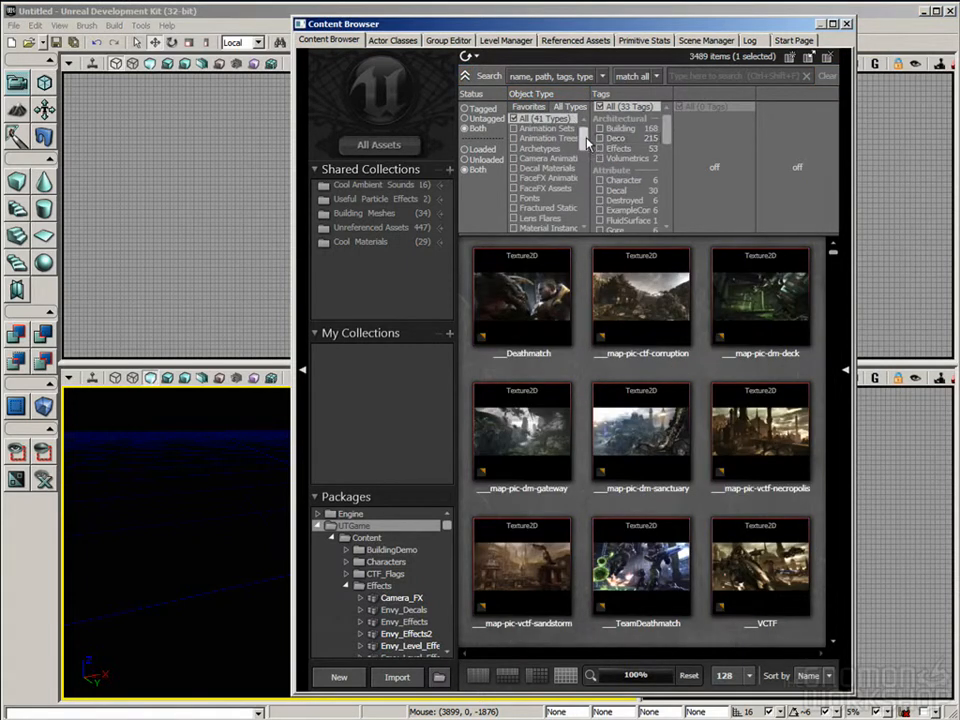
{"action": "left_click", "coordinate": [545, 138]}
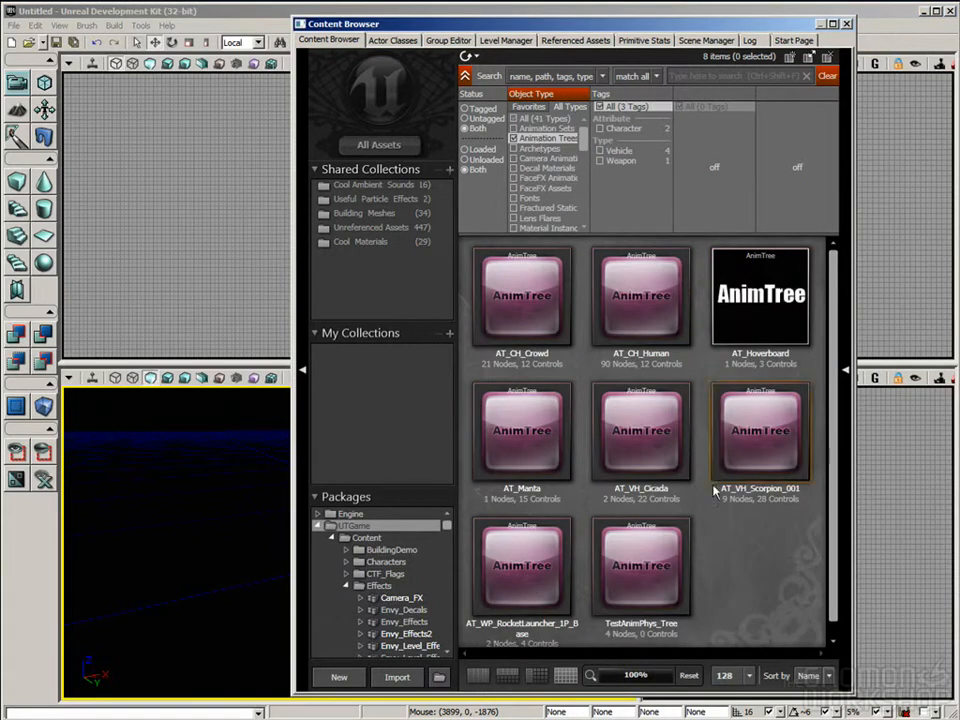
{"action": "left_click", "coordinate": [637, 307]}
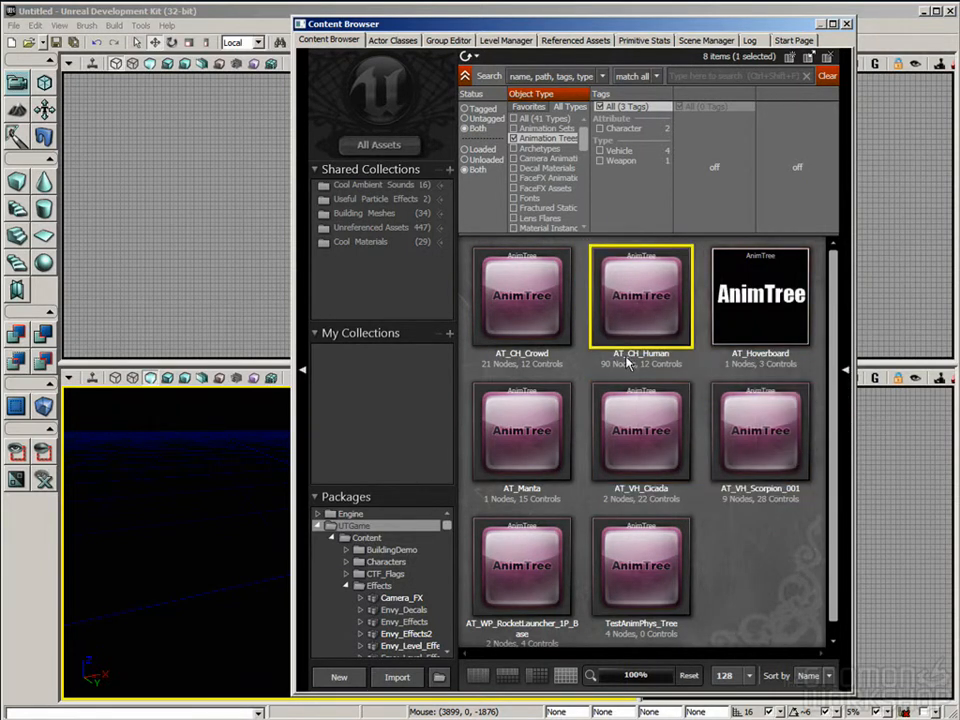
{"action": "double_click", "coordinate": [656, 315]}
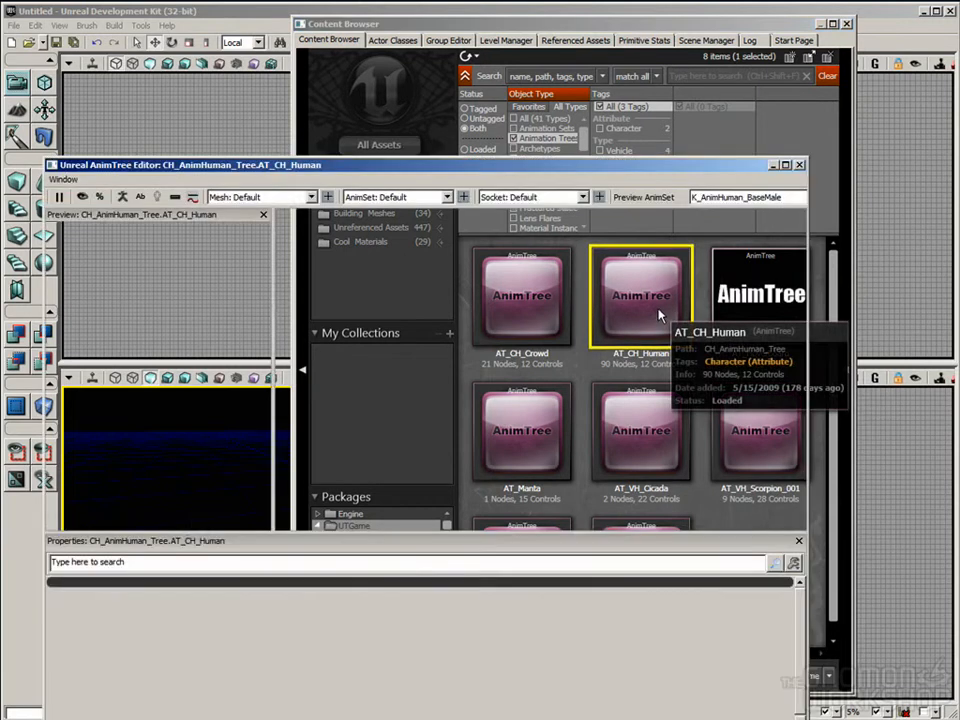
Step: Reposition the AnimTree Editor window and examine the whole AT_CH_Human node network alongside its character preview
{"action": "left_click_drag", "start_coordinate": [552, 165], "coordinate": [582, 83]}
{"action": "scroll", "coordinate": [596, 277], "scroll_direction": "down", "scroll_amount": 7}
{"action": "left_click_drag", "start_coordinate": [597, 277], "coordinate": [541, 167]}
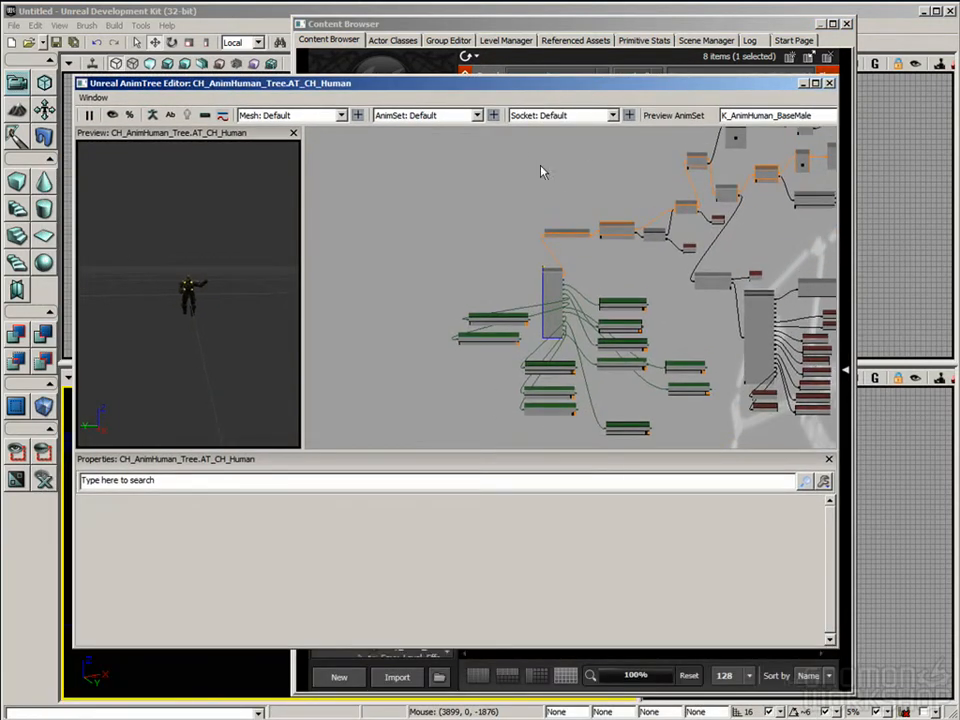
{"action": "scroll", "coordinate": [648, 283], "scroll_direction": "down", "scroll_amount": 3}
{"action": "left_click_drag", "start_coordinate": [621, 274], "coordinate": [521, 285]}
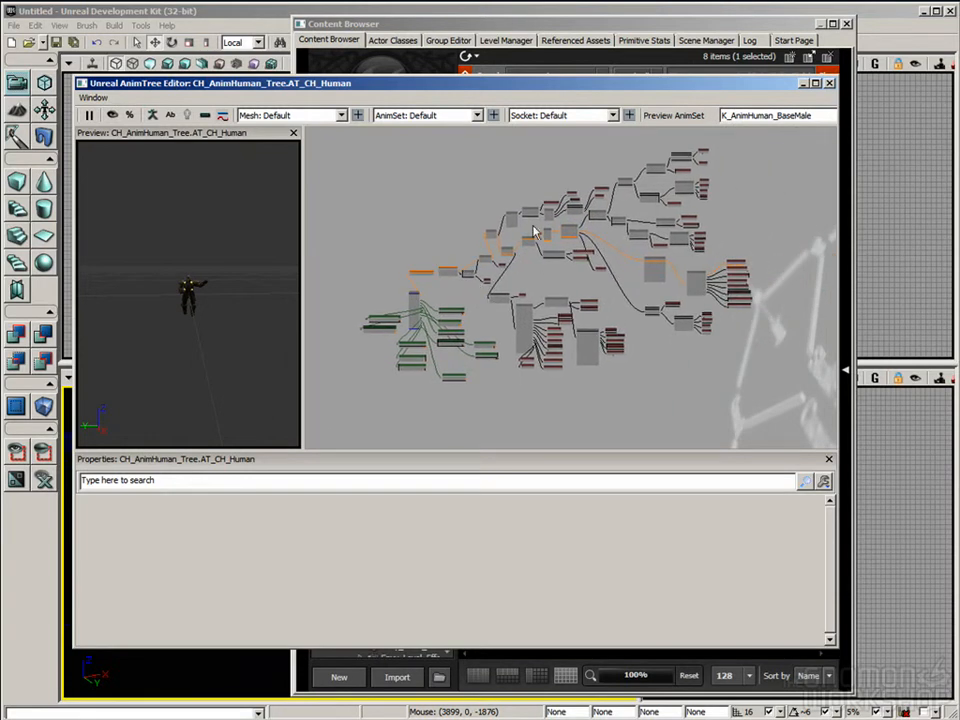
{"action": "scroll", "coordinate": [641, 341], "scroll_direction": "up", "scroll_amount": 2}
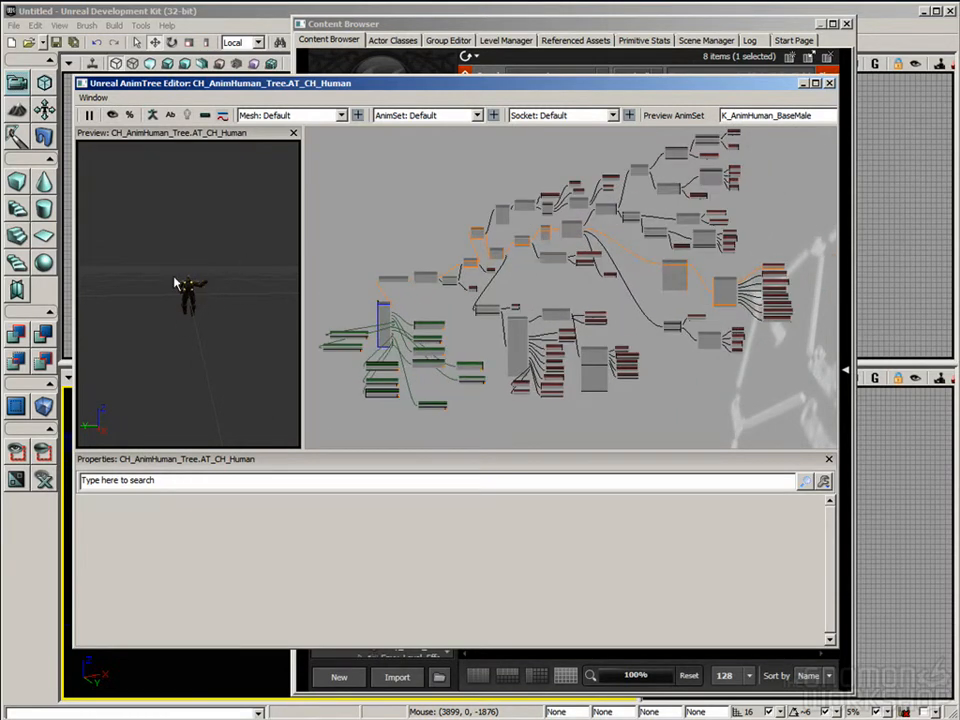
{"action": "scroll", "coordinate": [621, 328], "scroll_direction": "down", "scroll_amount": 1}
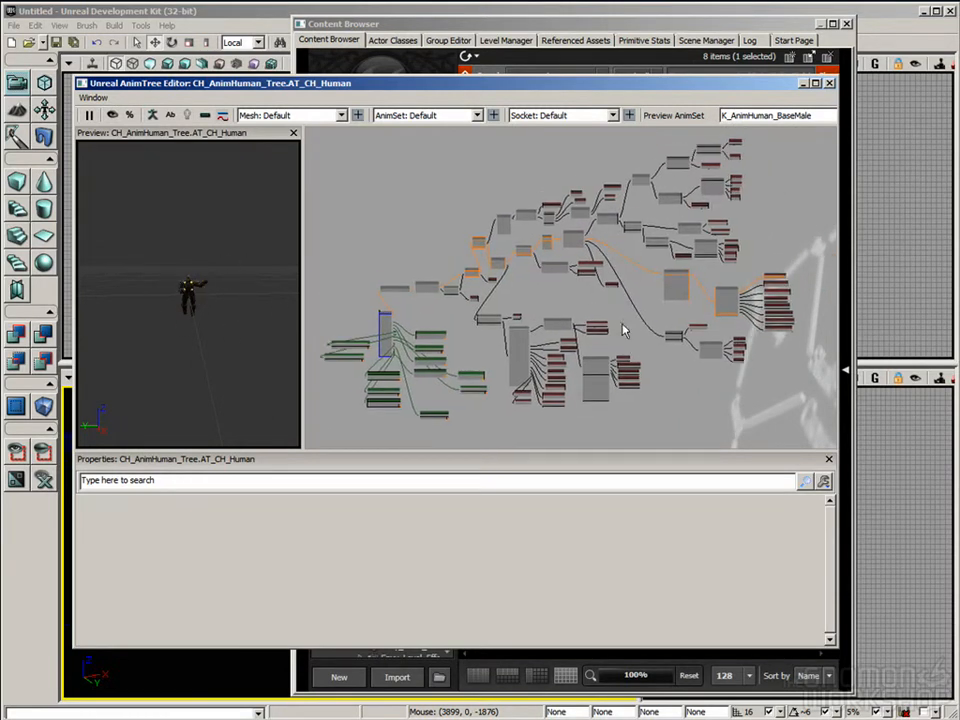
Step: Inspect the FeignDeathSequence node and its connections in the AT_CH_Human tree, and close the AnimTree Editor
{"action": "scroll", "coordinate": [516, 313], "scroll_direction": "up", "scroll_amount": 5}
{"action": "left_click_drag", "start_coordinate": [528, 396], "coordinate": [523, 409]}
{"action": "scroll", "coordinate": [628, 277], "scroll_direction": "up", "scroll_amount": 3}
{"action": "left_click_drag", "start_coordinate": [628, 277], "coordinate": [518, 366]}
{"action": "left_click", "coordinate": [548, 251]}
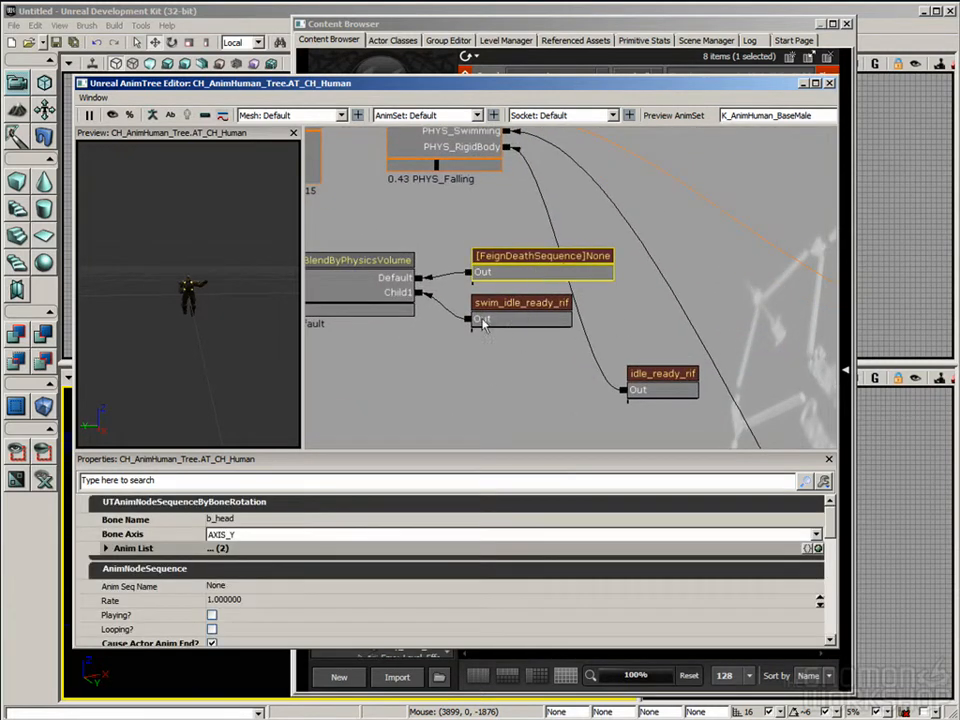
{"action": "scroll", "coordinate": [560, 330], "scroll_direction": "down", "scroll_amount": 1}
{"action": "scroll", "coordinate": [605, 366], "scroll_direction": "down", "scroll_amount": 2}
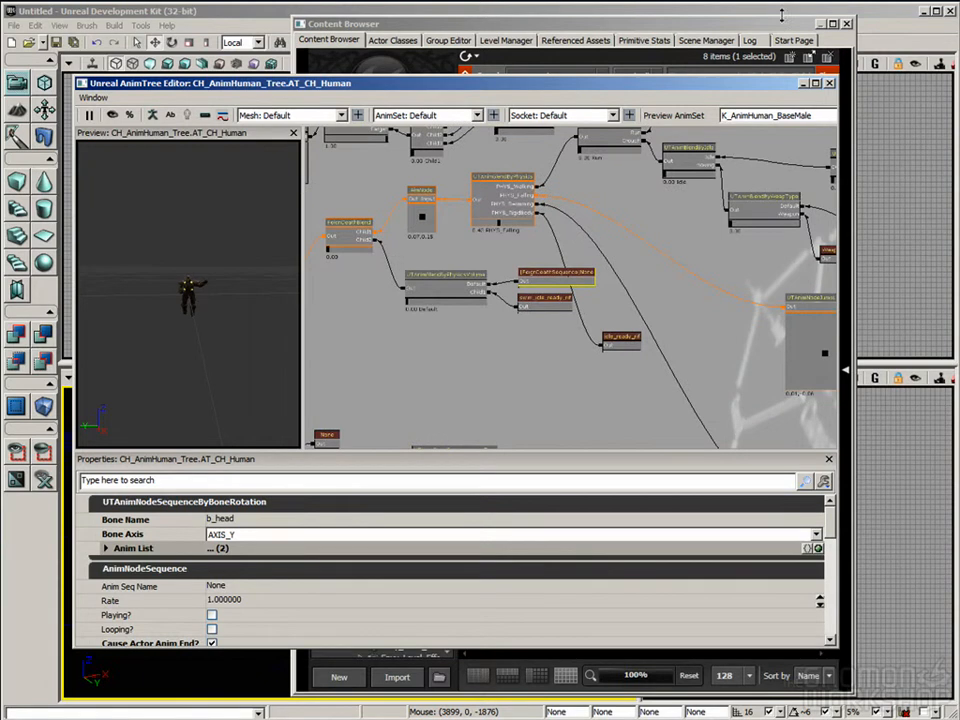
{"action": "left_click", "coordinate": [829, 84]}
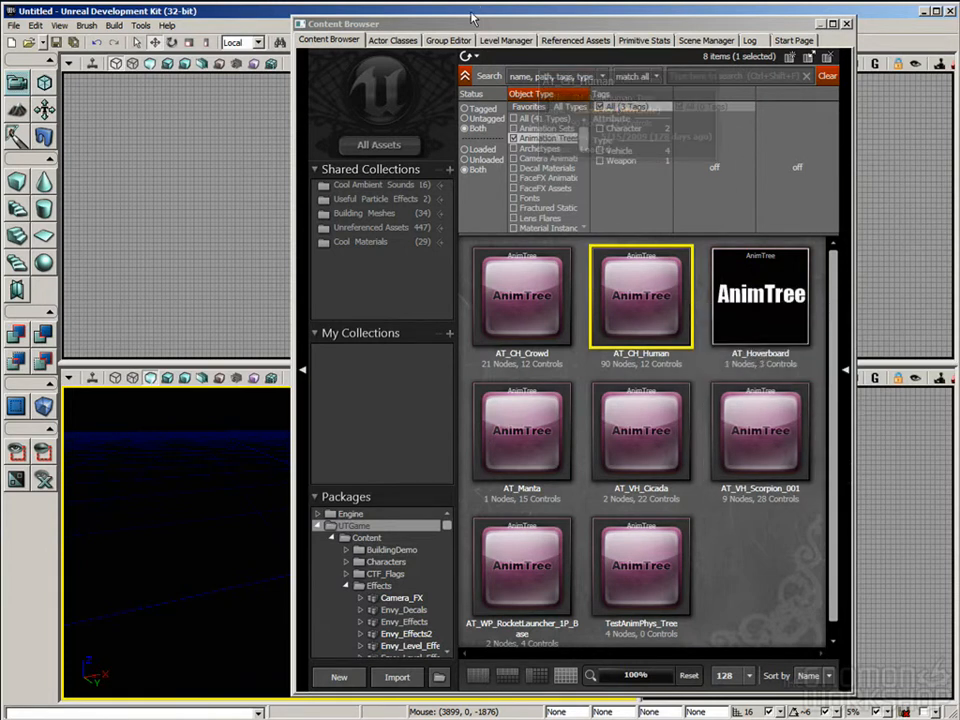
Step: Open the level's Kismet editor to view its main sequence, and return to the animation trees in the Content Browser
{"action": "left_click_drag", "start_coordinate": [461, 23], "coordinate": [486, 68]}
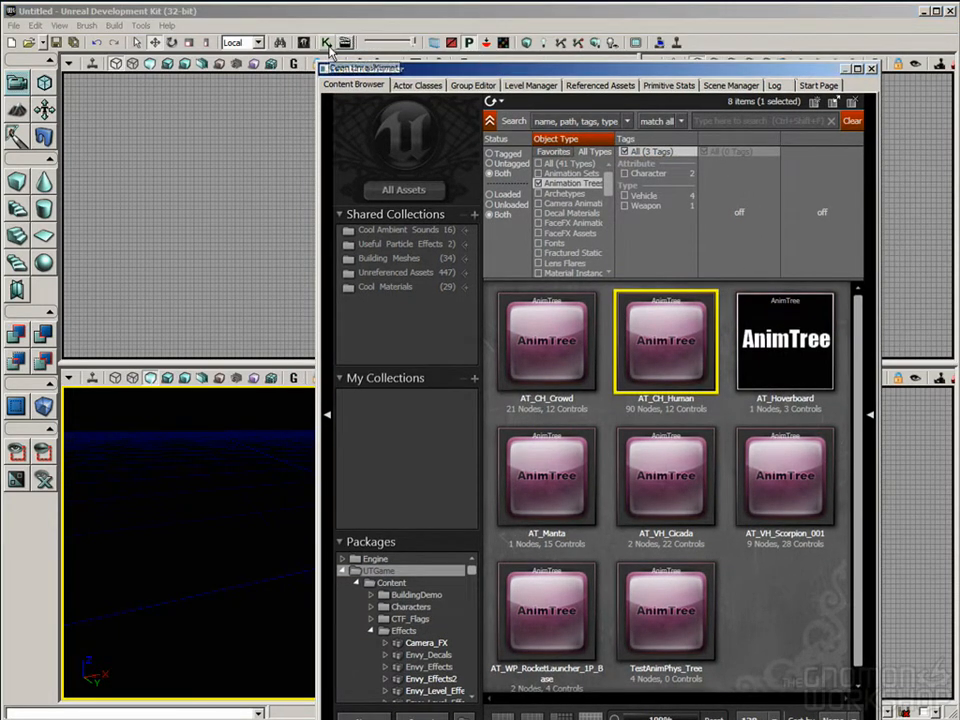
{"action": "left_click", "coordinate": [326, 44]}
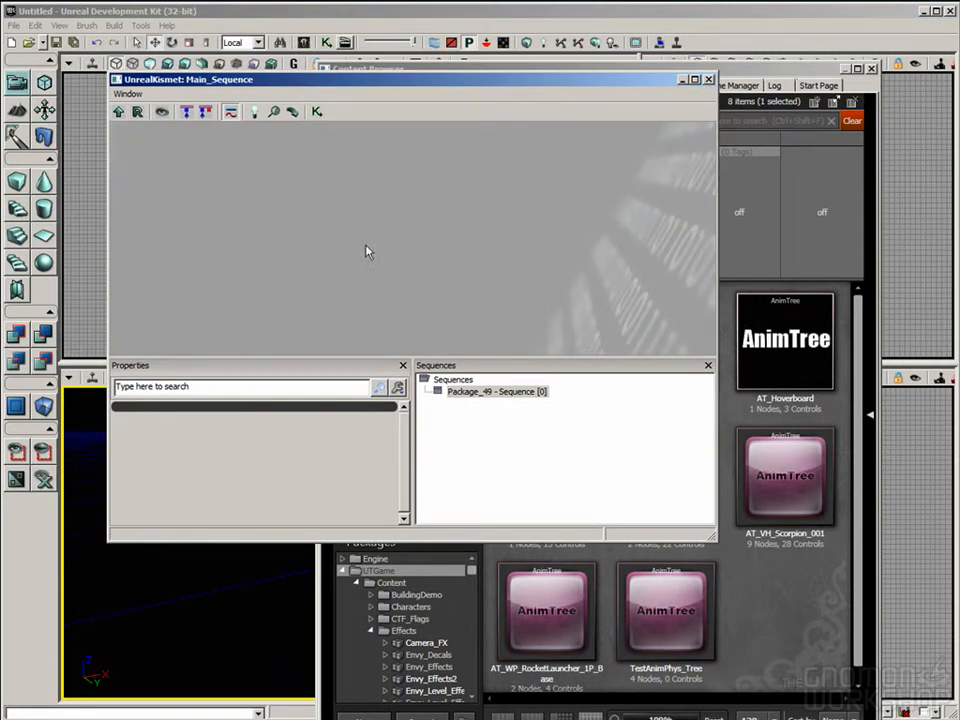
{"action": "left_click_drag", "start_coordinate": [513, 86], "coordinate": [501, 104]}
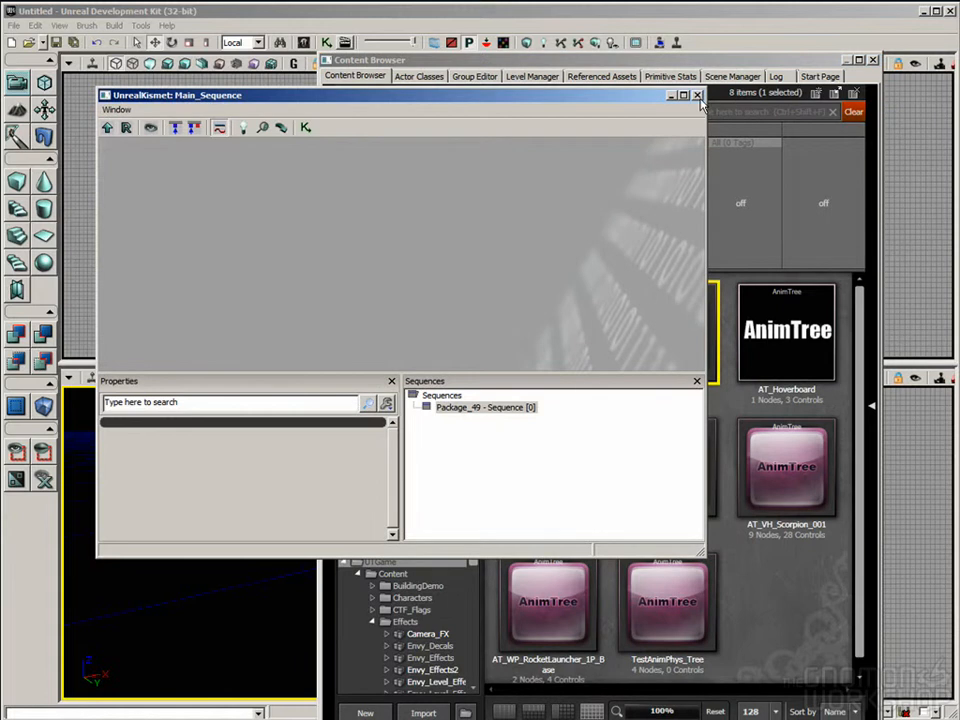
{"action": "left_click", "coordinate": [698, 96]}
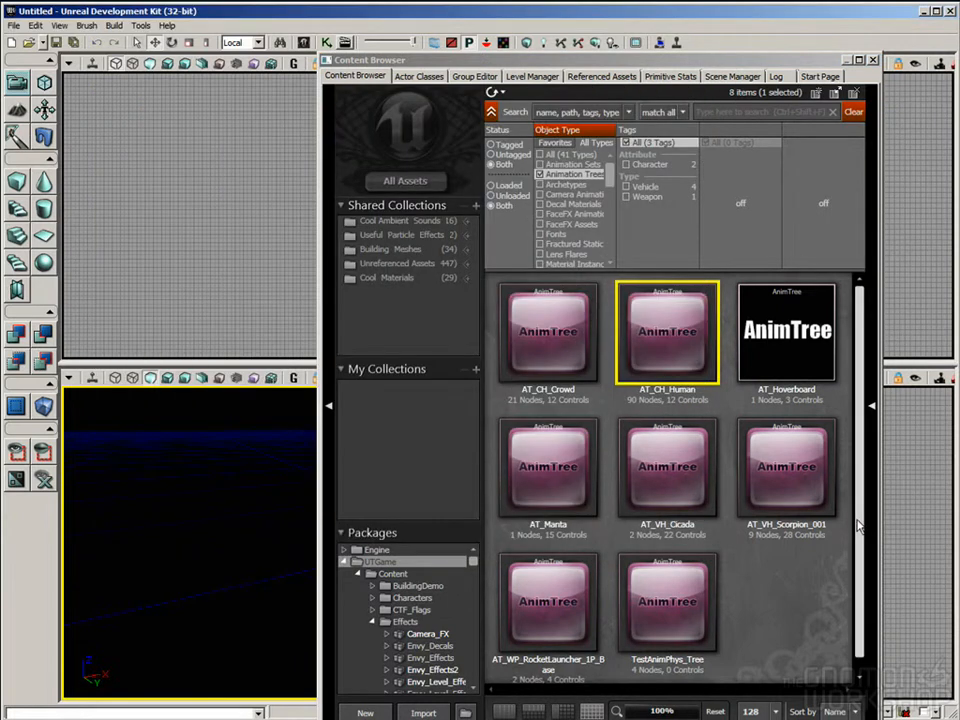
{"action": "scroll", "coordinate": [790, 563], "scroll_direction": "down", "scroll_amount": 1}
{"action": "scroll", "coordinate": [785, 557], "scroll_direction": "up", "scroll_amount": 1}
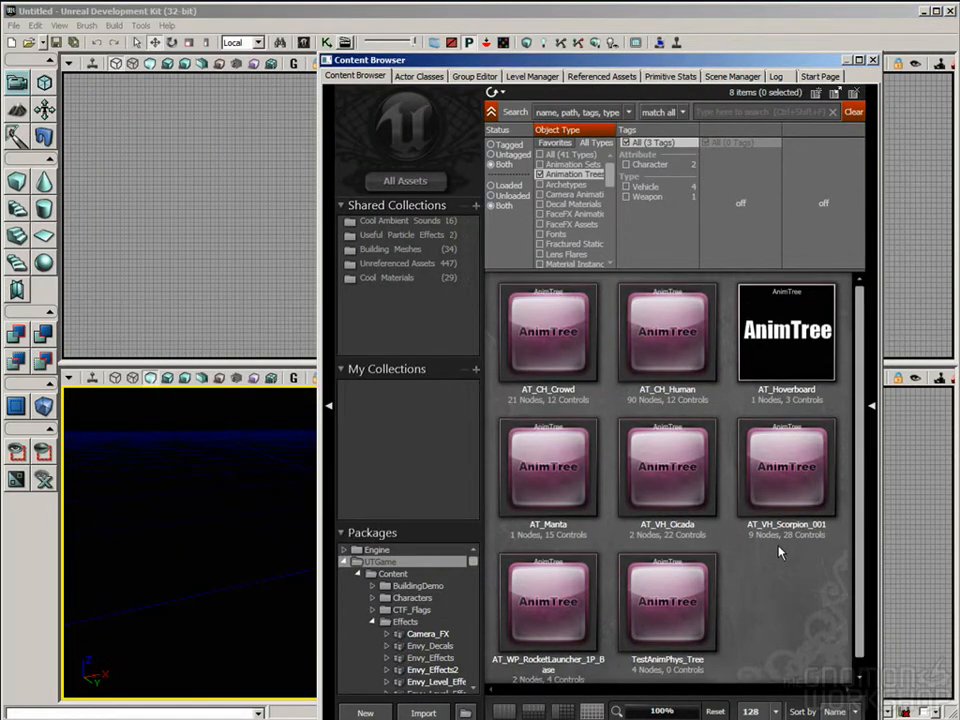
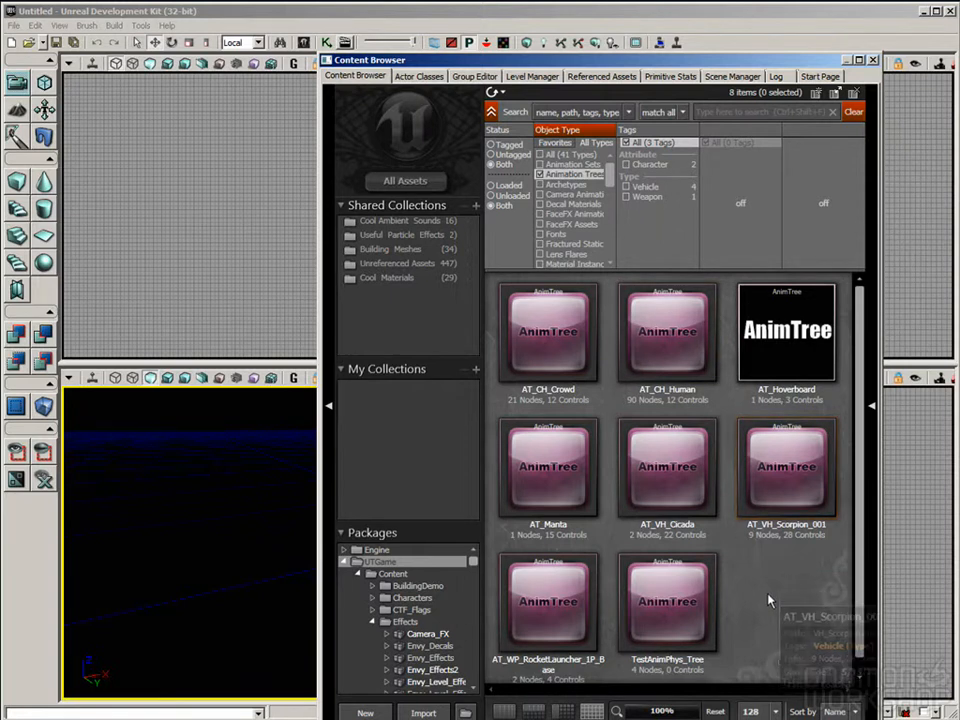
Step: Filter the Content Browser to Physics Assets and select the SK_CH_Gibs_Corrupt_Part04_Physics asset
{"action": "left_click_drag", "start_coordinate": [612, 176], "coordinate": [614, 220]}
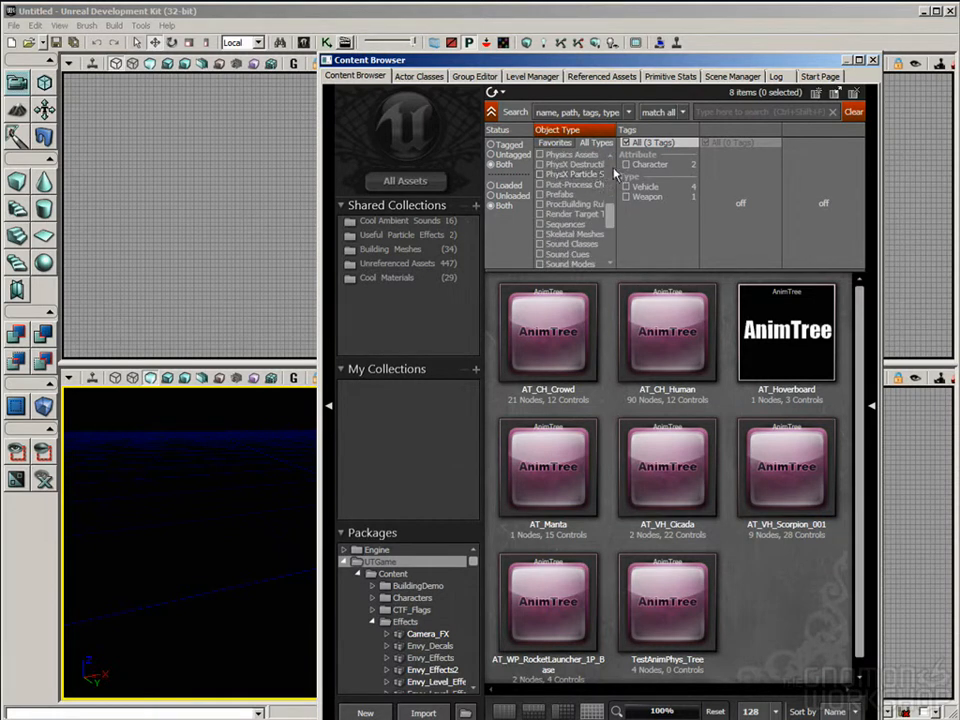
{"action": "left_click", "coordinate": [572, 156]}
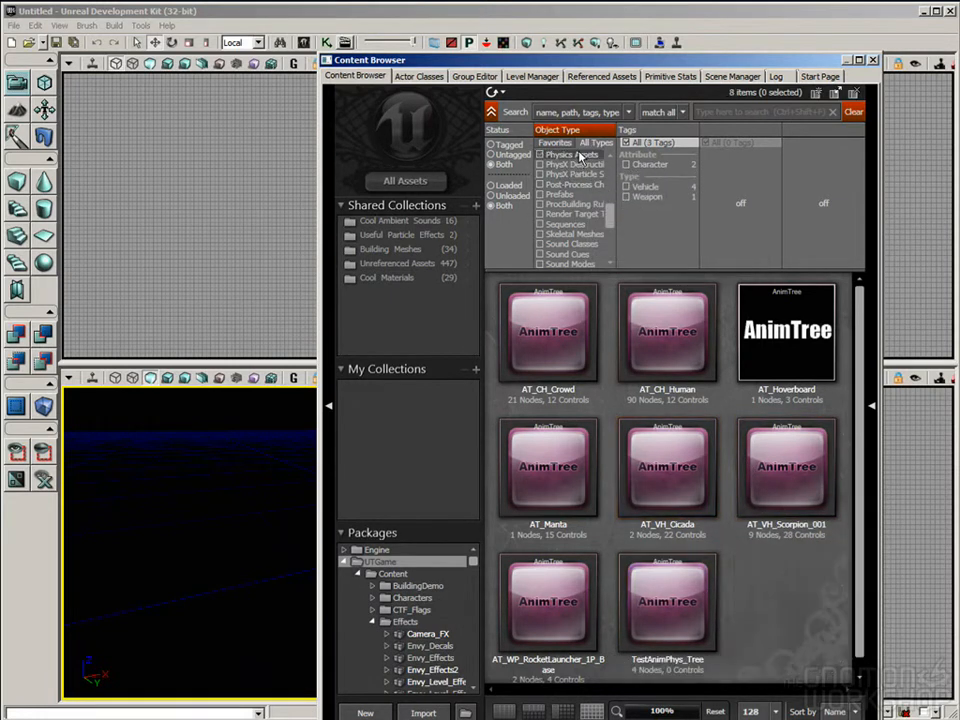
{"action": "left_click", "coordinate": [578, 156]}
{"action": "left_click", "coordinate": [662, 470]}
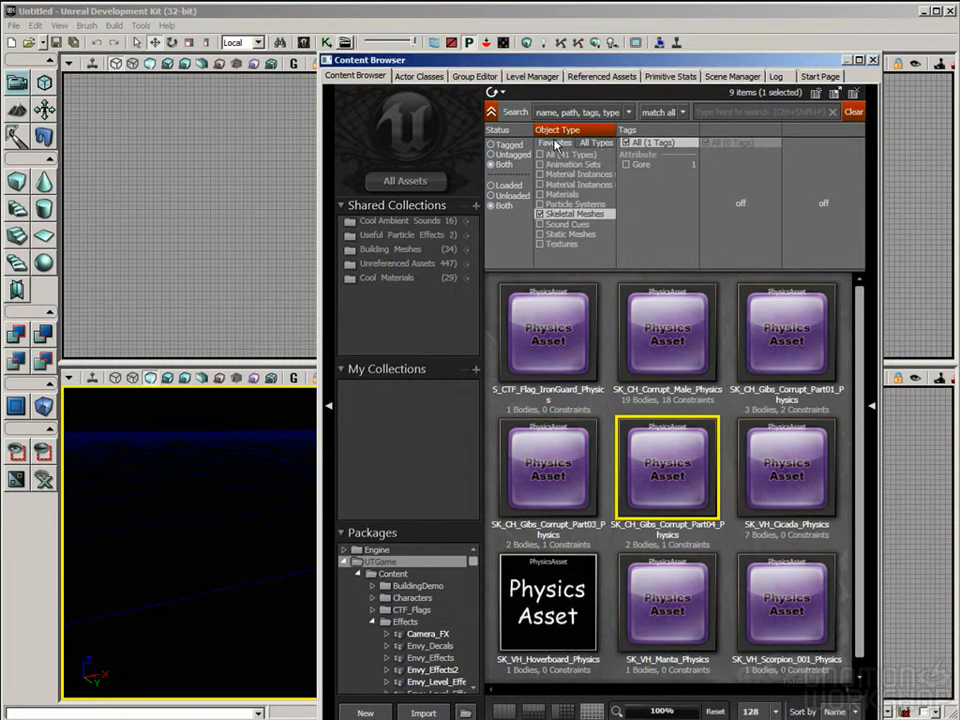
Step: Switch the object types to favorites, filter to Particle Systems only and browse the listed effects
{"action": "left_click", "coordinate": [555, 144]}
{"action": "left_click", "coordinate": [575, 204]}
{"action": "left_click", "coordinate": [576, 212]}
{"action": "left_click", "coordinate": [575, 213]}
{"action": "left_click_drag", "start_coordinate": [862, 302], "coordinate": [890, 331]}
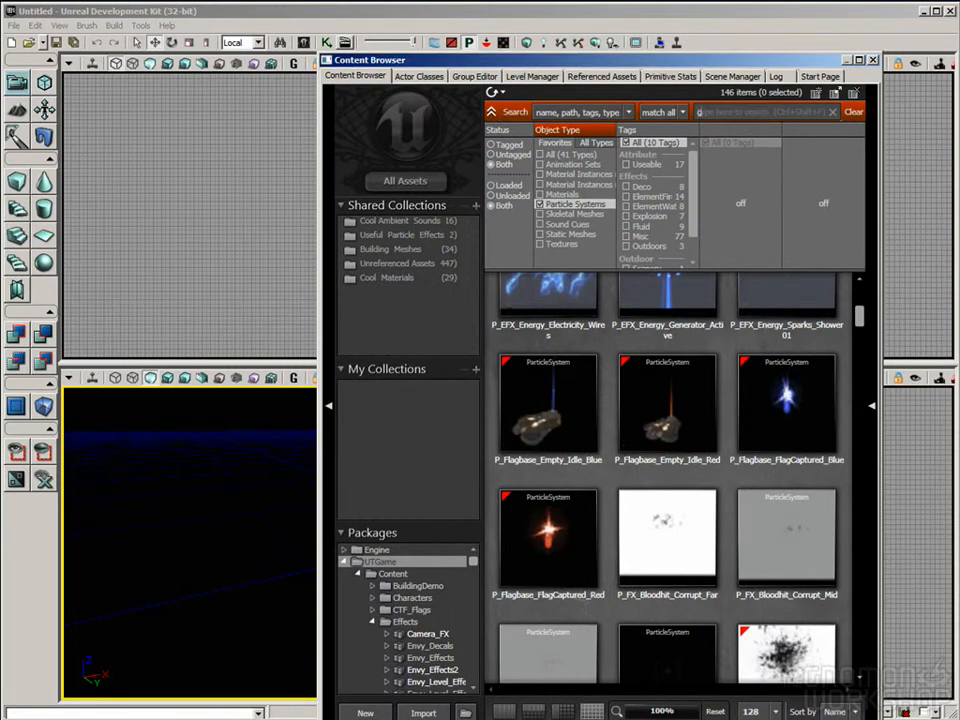
Step: Search the particle systems for "gib_ex" and open P_VH_Gib_Explosion for editing in Cascade
{"action": "left_click", "coordinate": [750, 112]}
{"action": "type", "text": "gib_ex"}
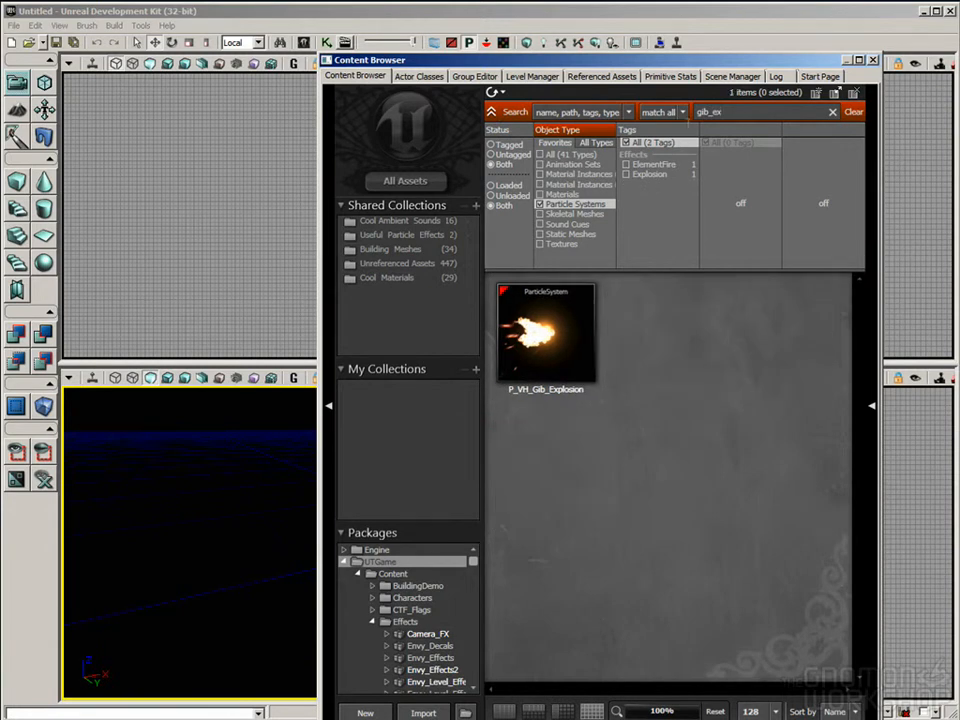
{"action": "double_click", "coordinate": [546, 335]}
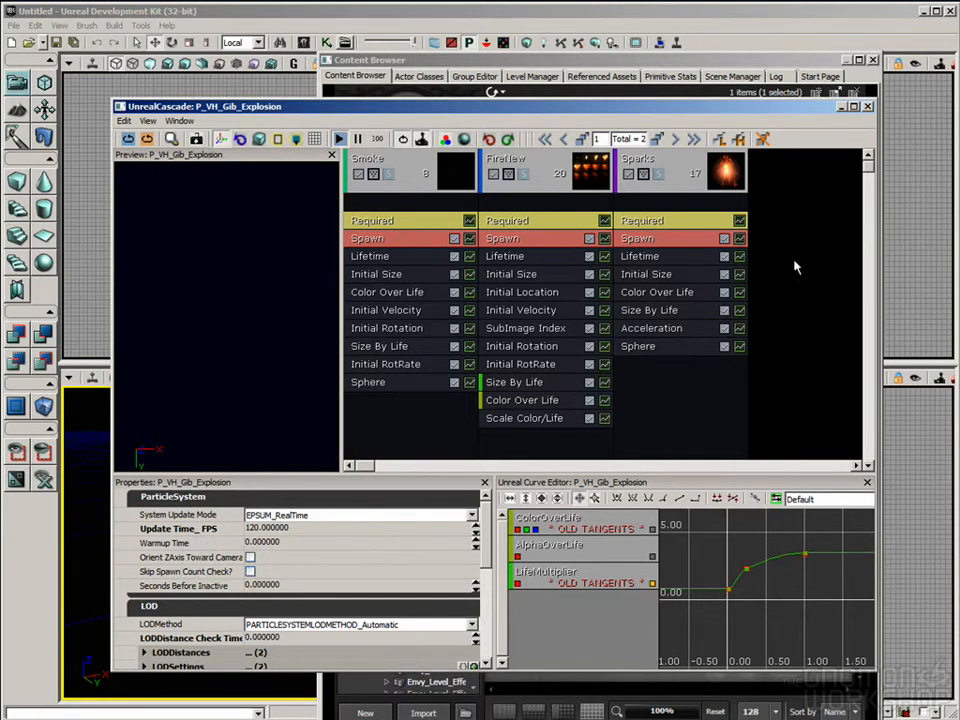
Step: Examine the Smoke, FireNew and Sparks emitters of P_VH_Gib_Explosion alongside the effect preview
{"action": "left_click", "coordinate": [465, 172]}
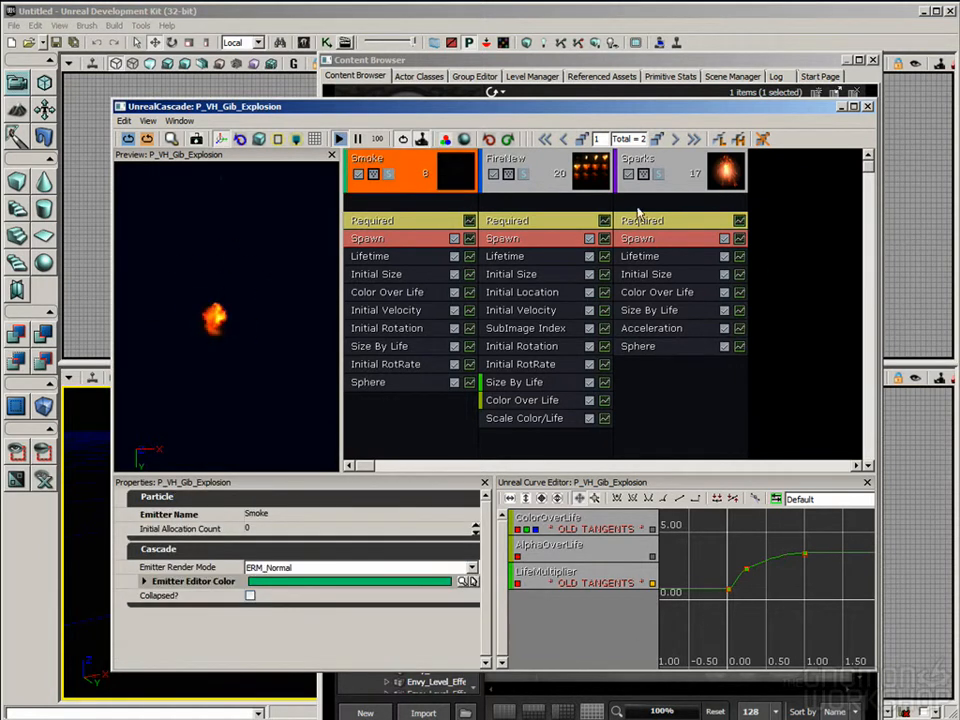
{"action": "left_click", "coordinate": [540, 175]}
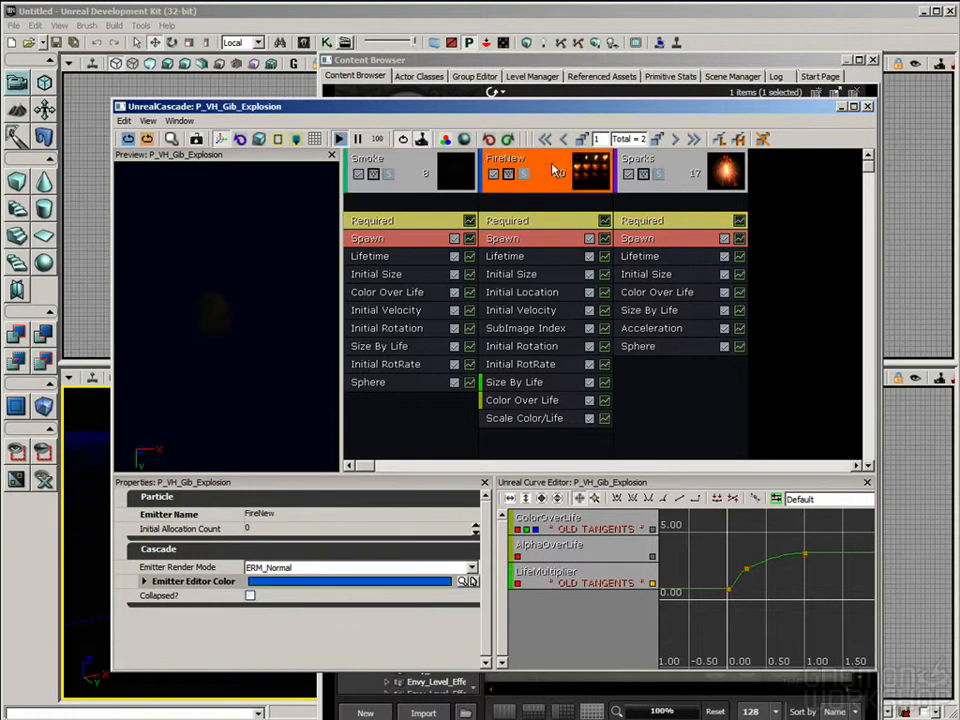
{"action": "left_click", "coordinate": [670, 178]}
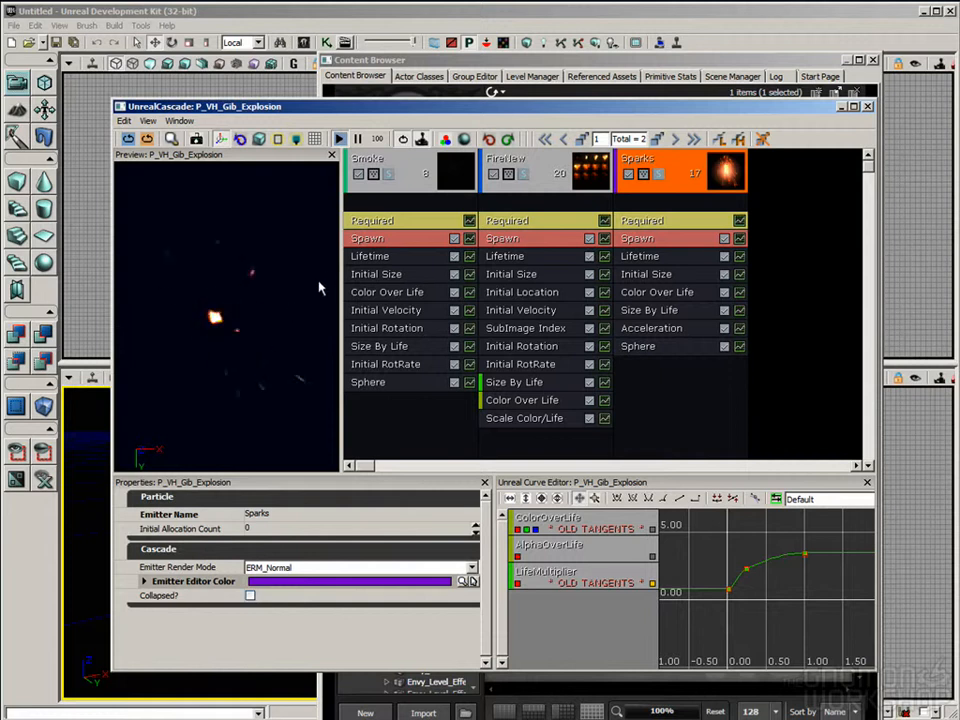
Step: Disable the Smoke and FireNew emitters to preview the Sparks emitter on its own
{"action": "left_click", "coordinate": [360, 175]}
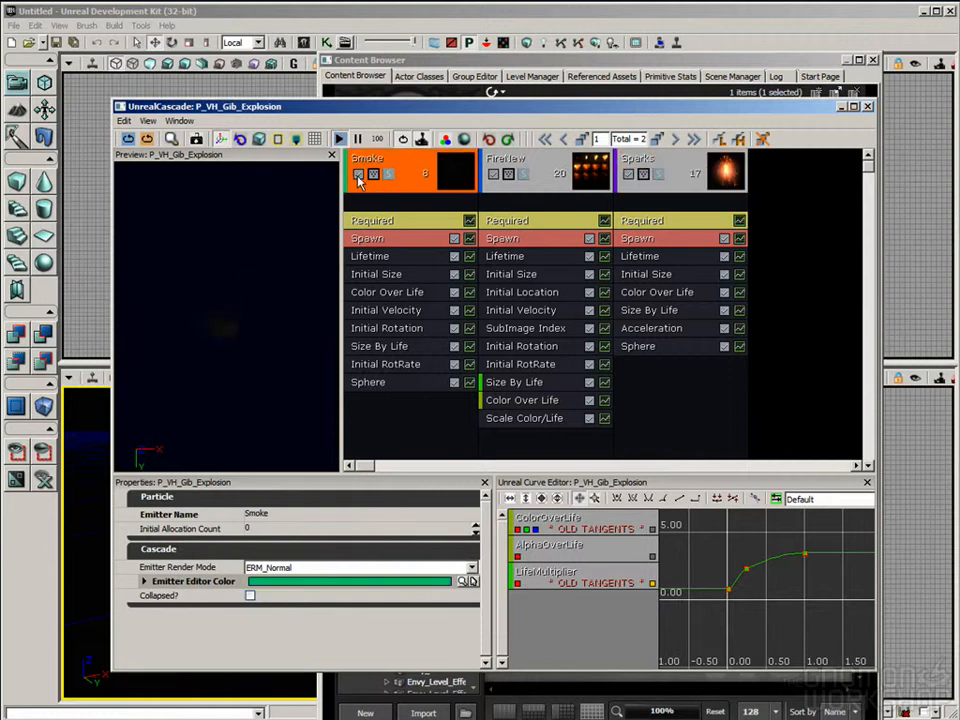
{"action": "left_click", "coordinate": [358, 174]}
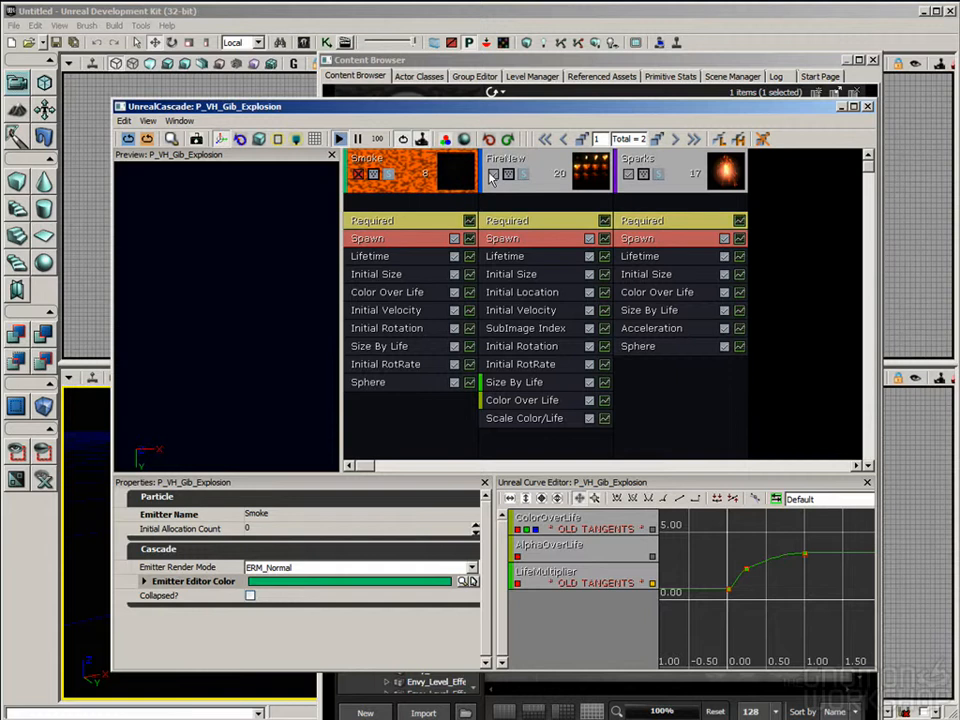
{"action": "left_click", "coordinate": [493, 174]}
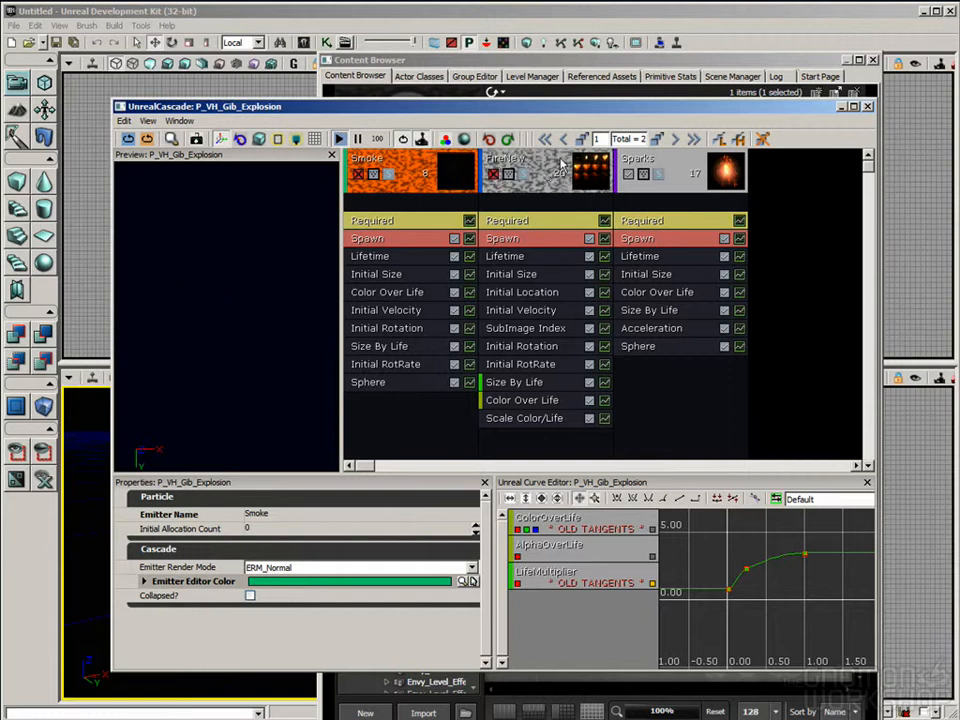
{"action": "left_click", "coordinate": [668, 168]}
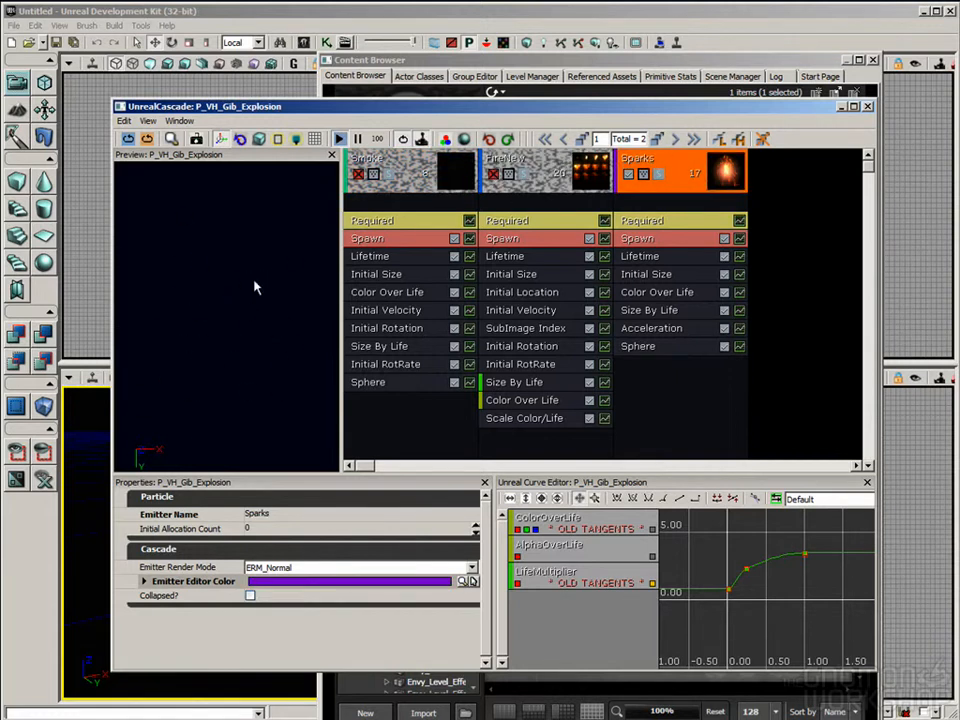
Step: Enable FireNew and disable Sparks and Smoke to preview the fire on its own
{"action": "left_click", "coordinate": [493, 174]}
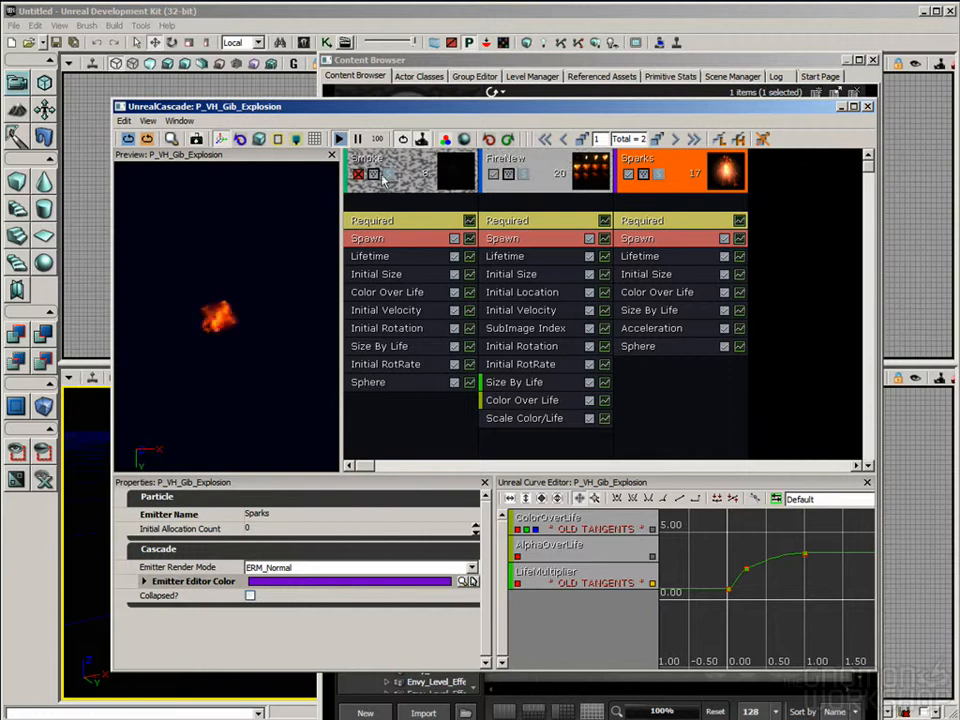
{"action": "left_click", "coordinate": [358, 174]}
{"action": "left_click", "coordinate": [628, 175]}
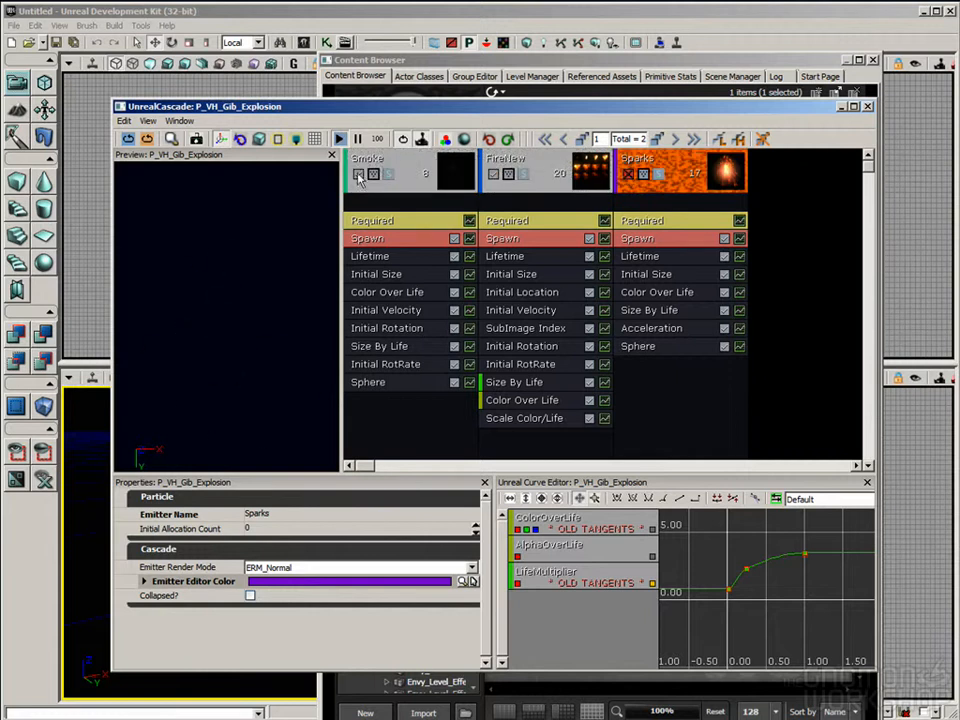
{"action": "left_click", "coordinate": [358, 175]}
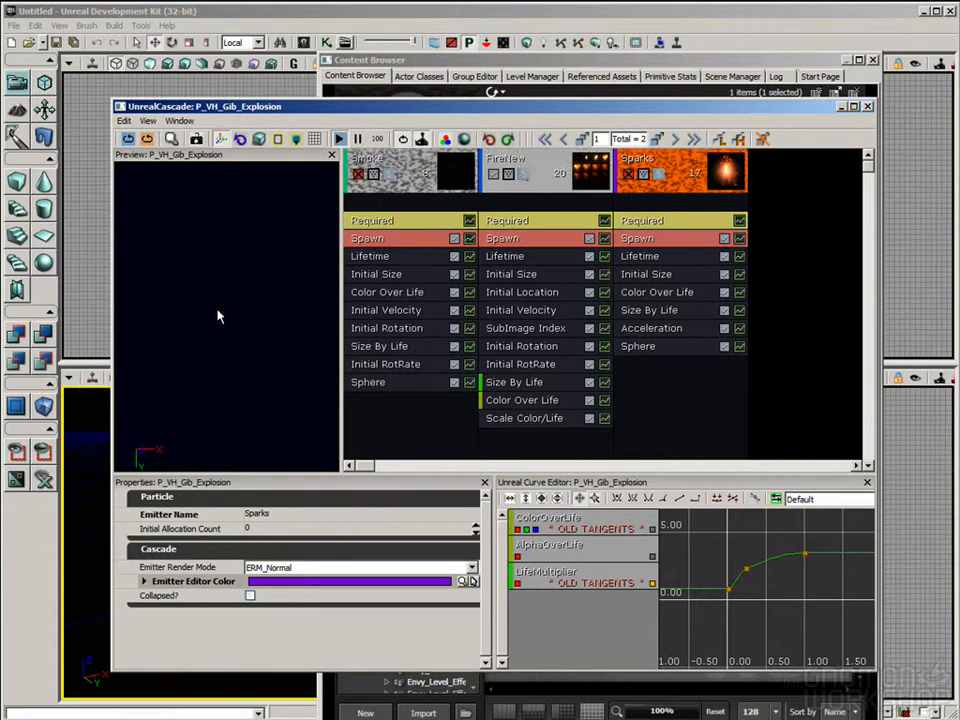
Step: Isolate the Smoke emitter in the preview, and then turn all three emitters back on
{"action": "left_click", "coordinate": [358, 174]}
{"action": "left_click", "coordinate": [493, 174]}
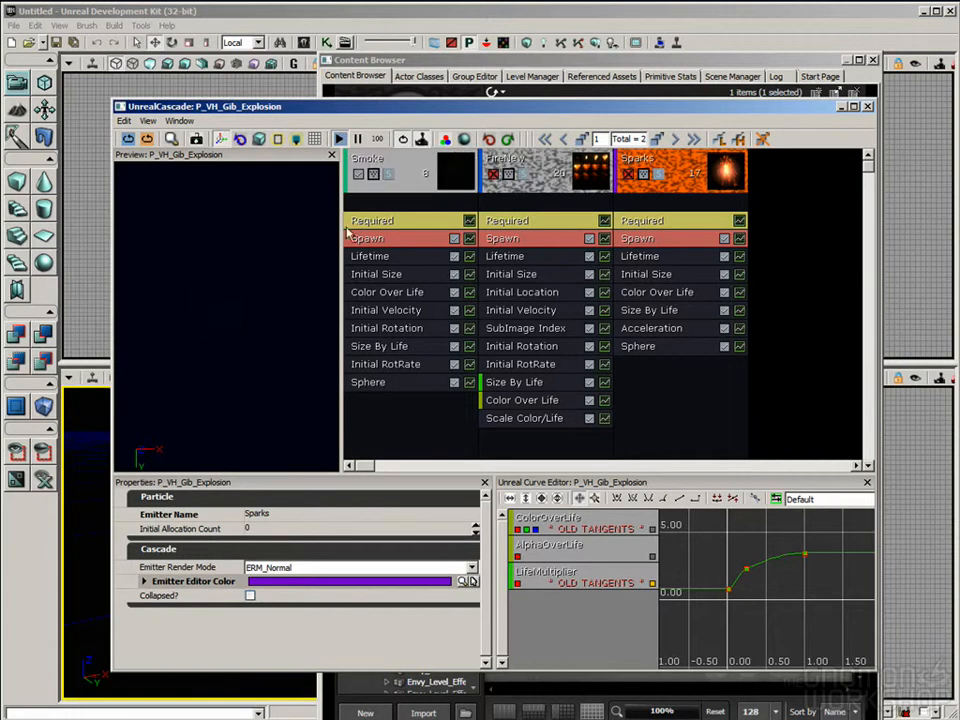
{"action": "left_click", "coordinate": [493, 174]}
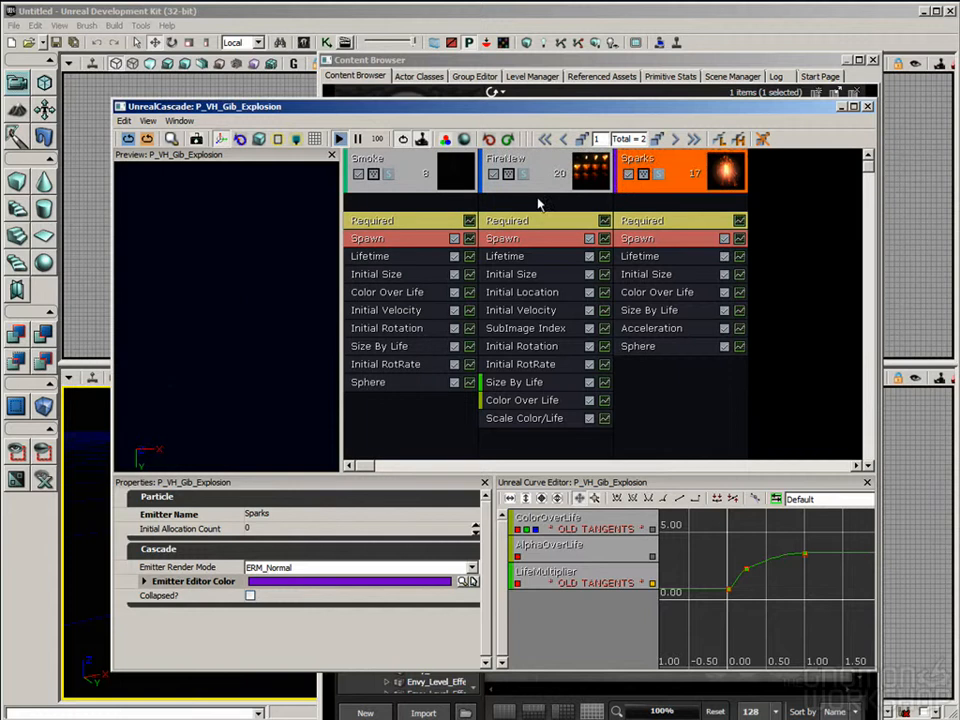
Step: Inspect the Smoke emitter's modules, from Lifetime and Initial Size through Initial Velocity, Initial Rotation, Size By Life, Initial RotRate and Sphere
{"action": "left_click", "coordinate": [410, 170]}
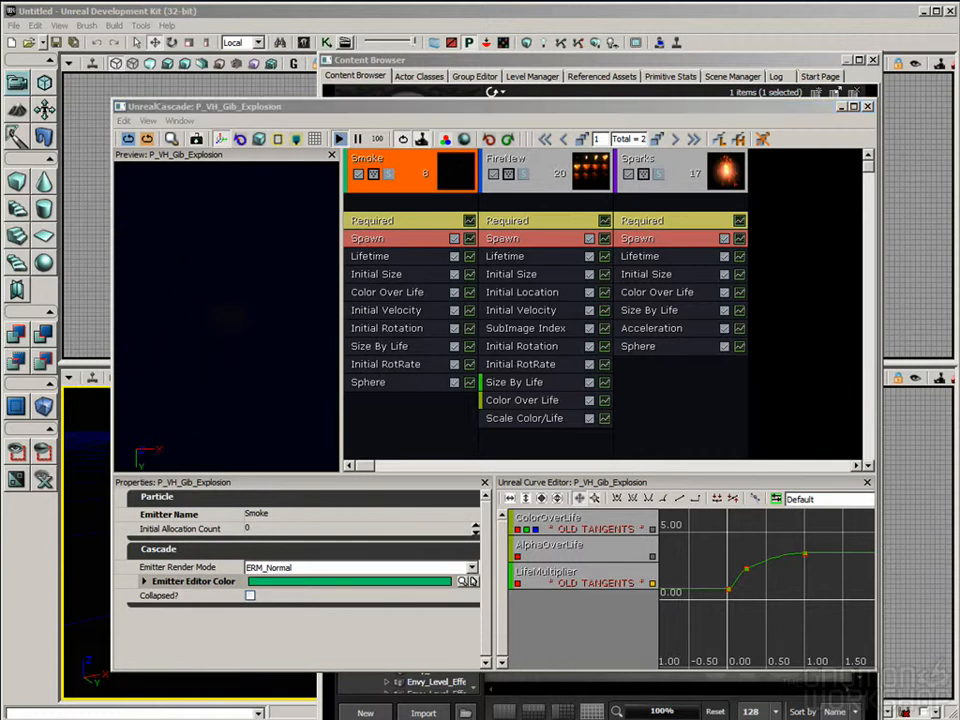
{"action": "left_click", "coordinate": [408, 160]}
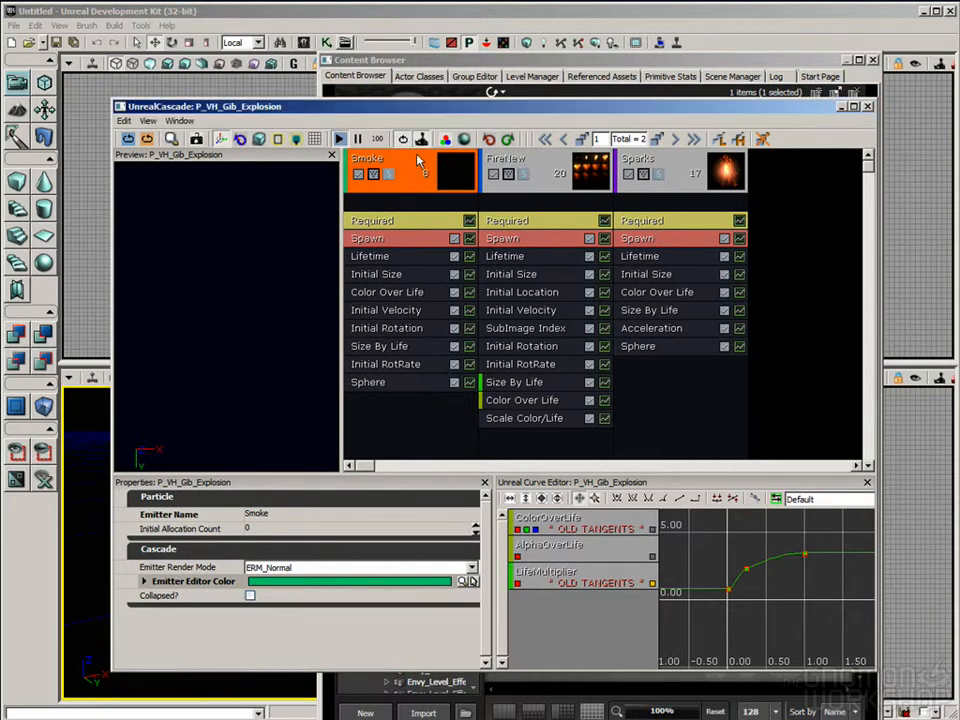
{"action": "left_click", "coordinate": [395, 258]}
{"action": "left_click", "coordinate": [394, 273]}
{"action": "left_click", "coordinate": [388, 310]}
{"action": "left_click", "coordinate": [387, 328]}
{"action": "left_click", "coordinate": [385, 346]}
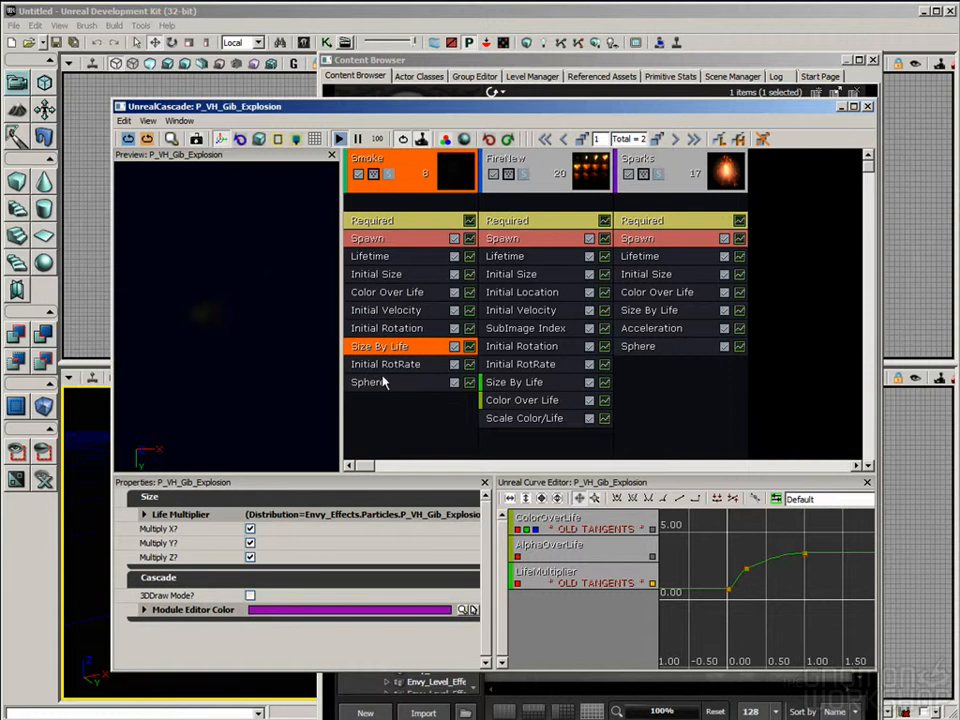
{"action": "left_click", "coordinate": [382, 365]}
{"action": "left_click", "coordinate": [376, 386]}
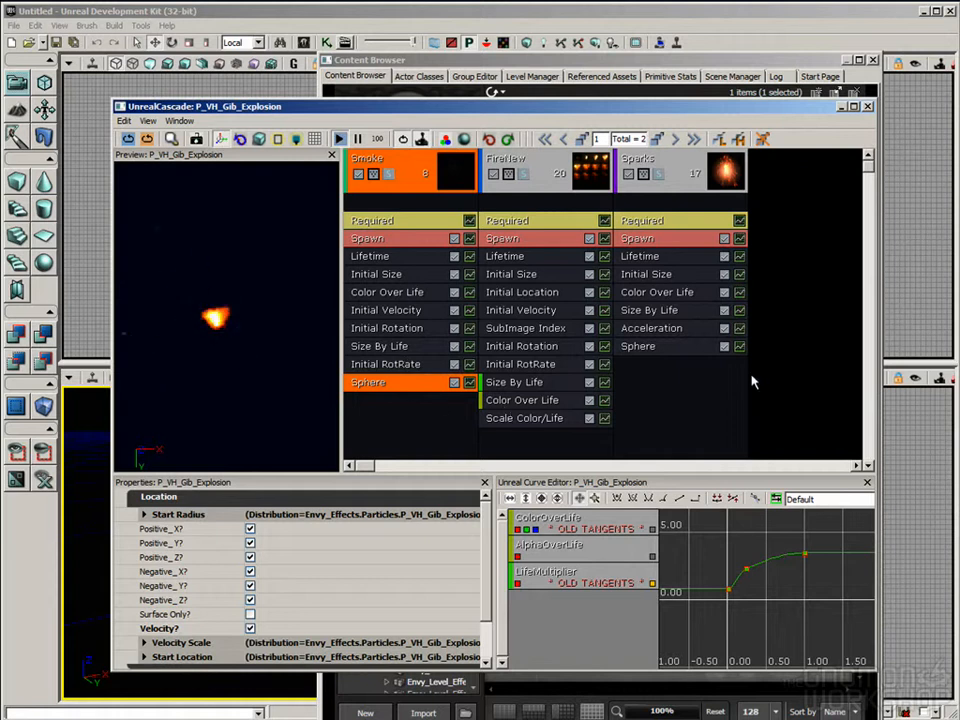
Step: Inspect the Sparks Acceleration and Smoke Color Over Life modules, plus FireNew's Initial Velocity, Initial RotRate and SubImage Index
{"action": "left_click", "coordinate": [662, 330]}
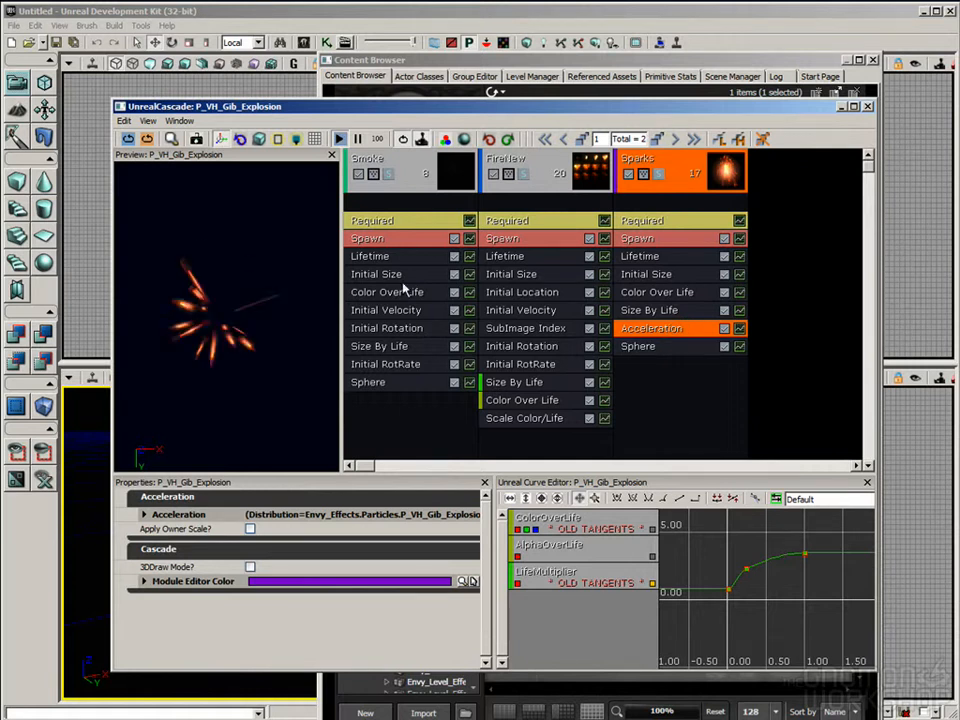
{"action": "left_click", "coordinate": [385, 292]}
{"action": "left_click", "coordinate": [550, 310]}
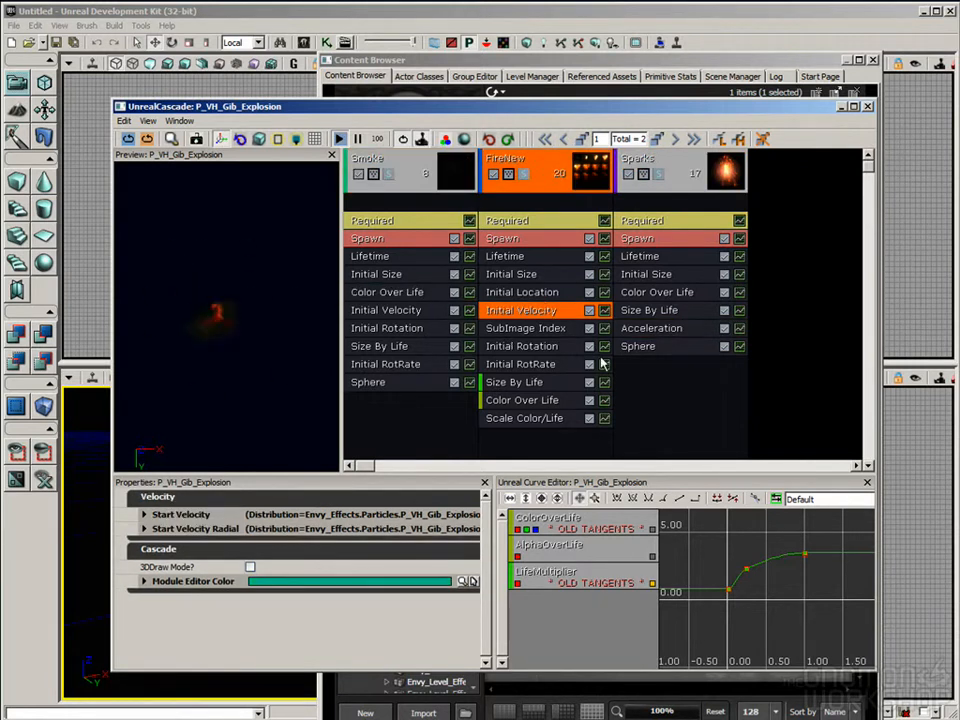
{"action": "left_click", "coordinate": [570, 364]}
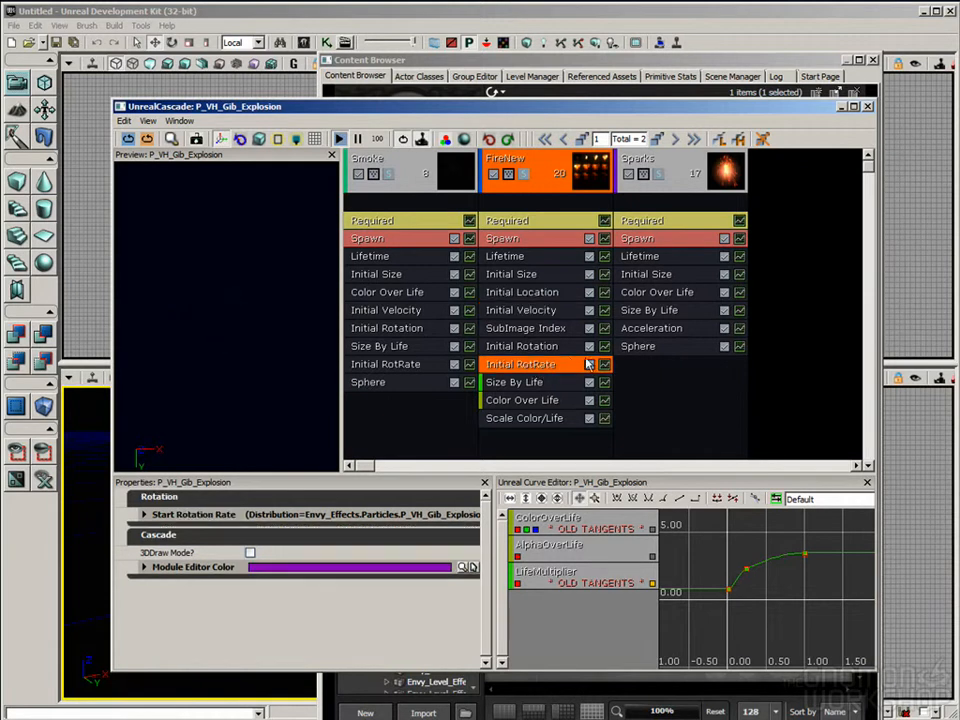
{"action": "left_click", "coordinate": [588, 170]}
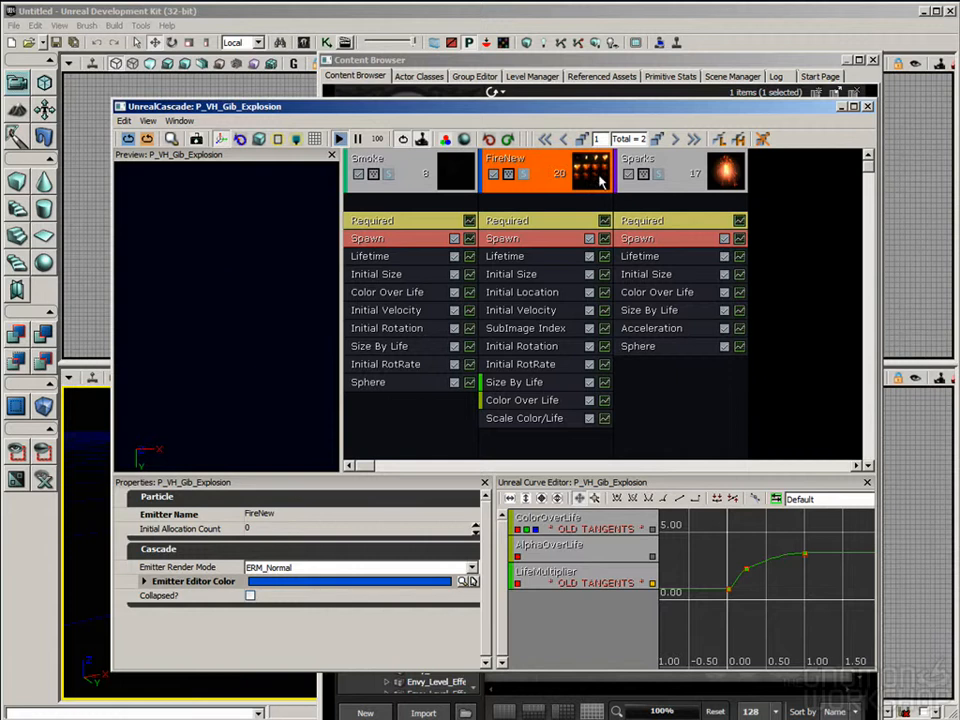
{"action": "left_click", "coordinate": [548, 332]}
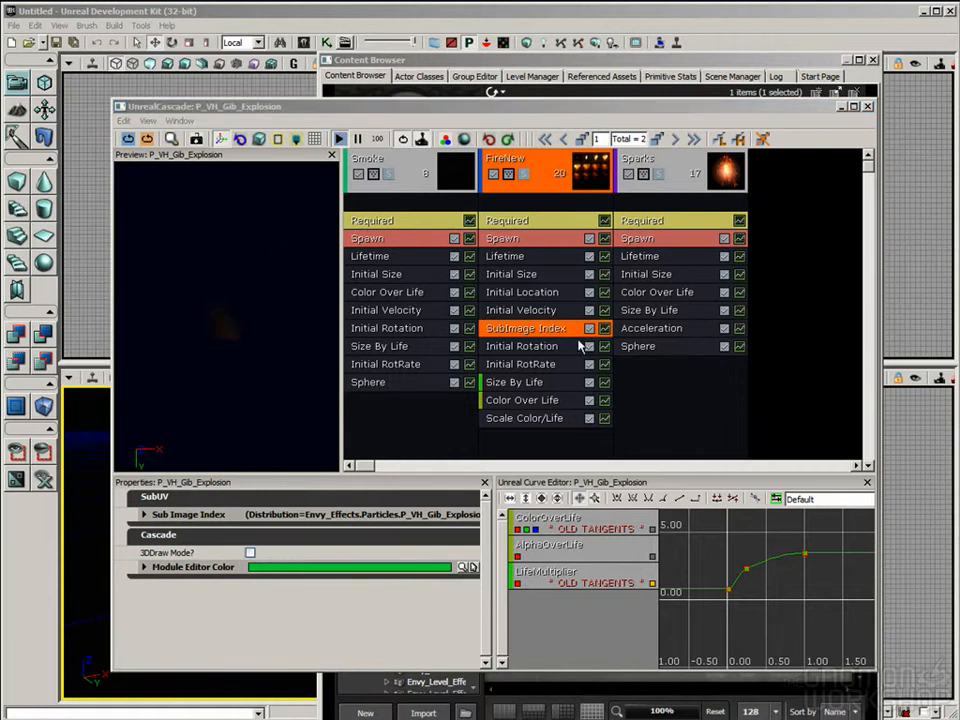
Step: Review the properties of the Smoke, Sparks and FireNew emitters once more and close the Cascade editor
{"action": "left_click", "coordinate": [395, 174]}
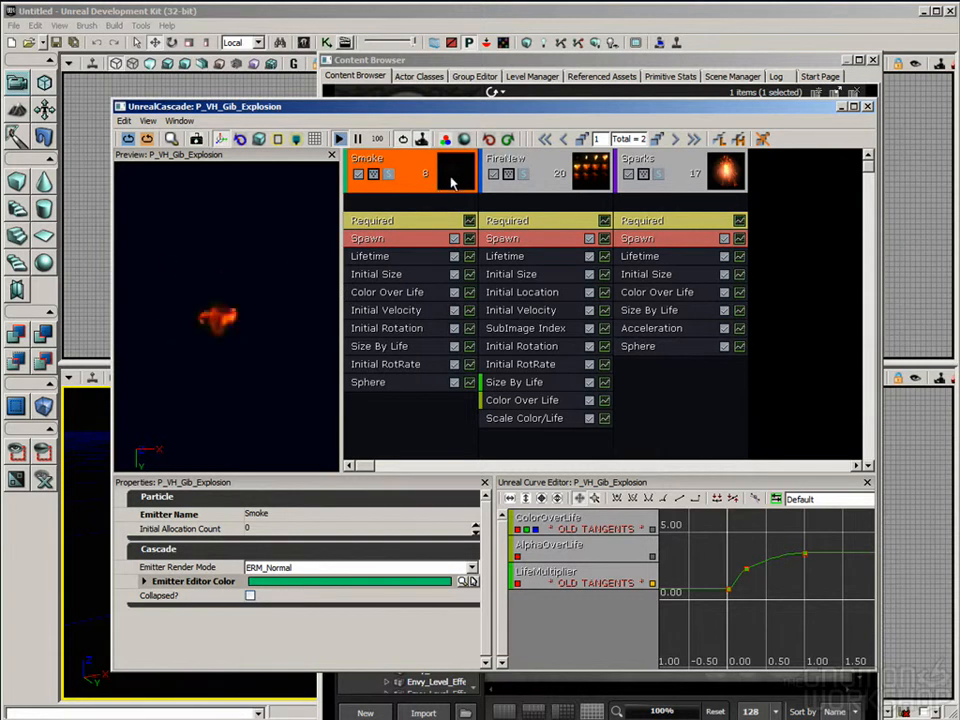
{"action": "left_click", "coordinate": [683, 174]}
{"action": "left_click", "coordinate": [555, 160]}
{"action": "left_click", "coordinate": [408, 160]}
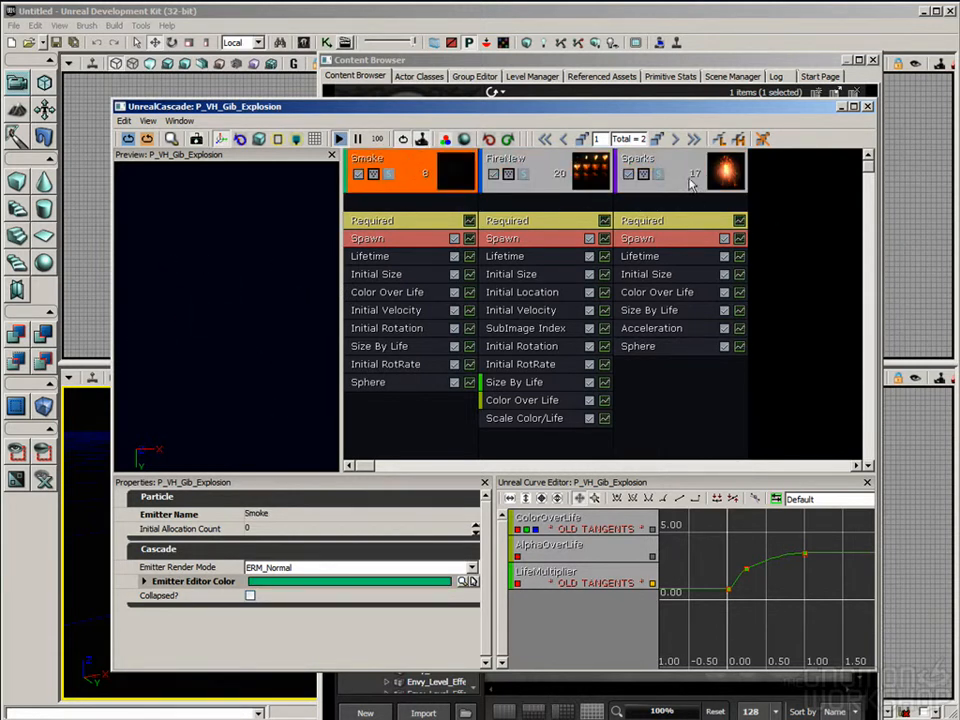
{"action": "left_click", "coordinate": [693, 182]}
{"action": "left_click", "coordinate": [560, 165]}
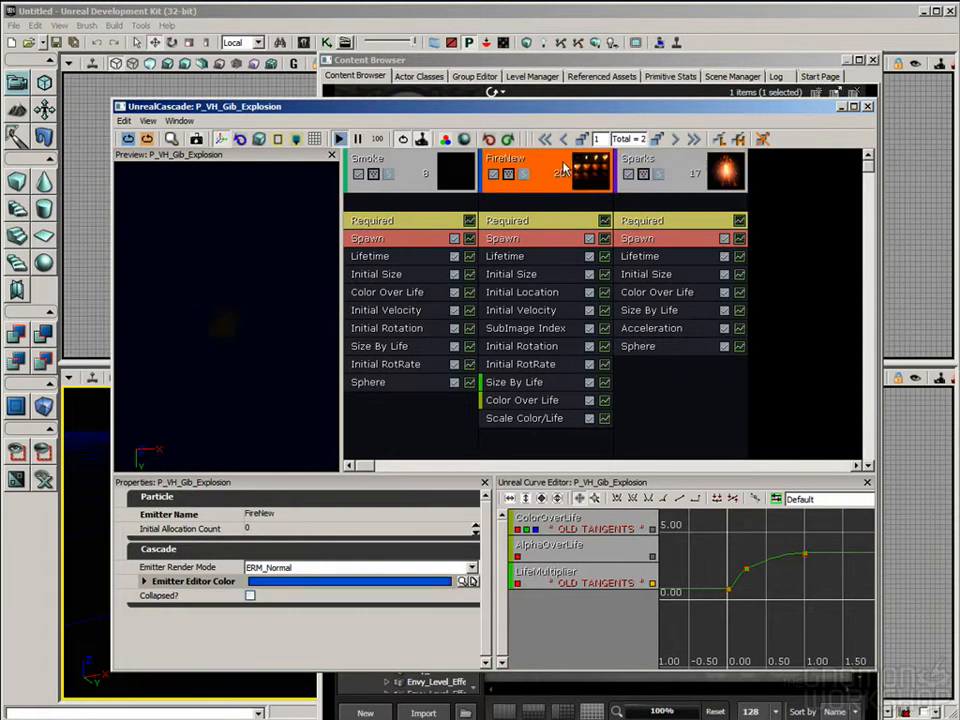
{"action": "left_click", "coordinate": [868, 107]}
Step: Create a new ParticleSystem named SparkTest in the CustomAssetTest01 package
{"action": "left_click_drag", "start_coordinate": [476, 564], "coordinate": [489, 684]}
{"action": "left_click", "coordinate": [418, 678]}
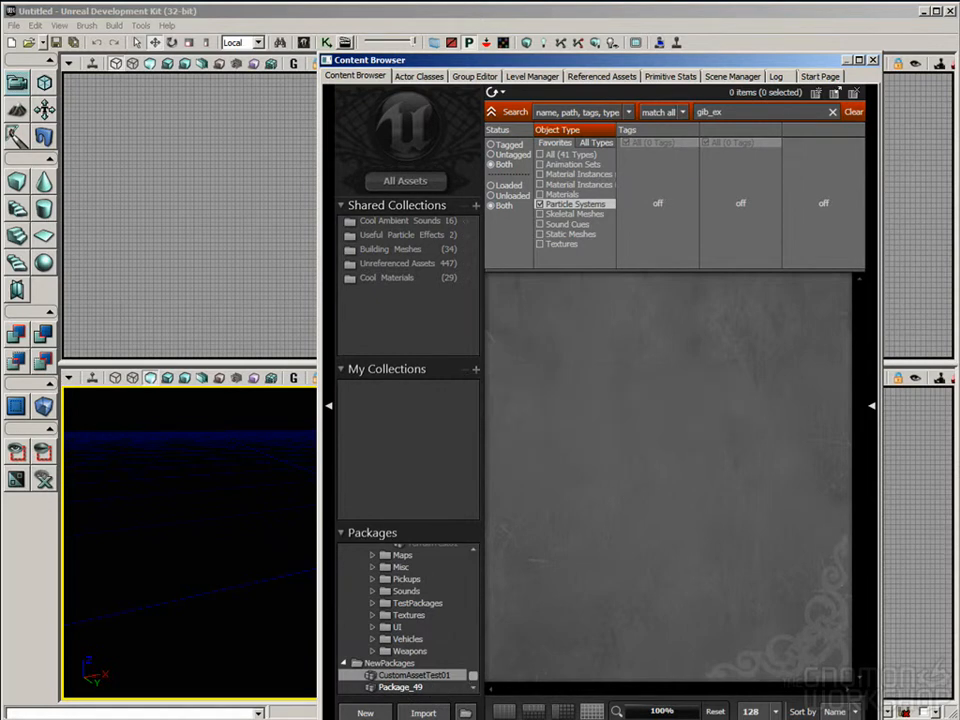
{"action": "right_click", "coordinate": [590, 403]}
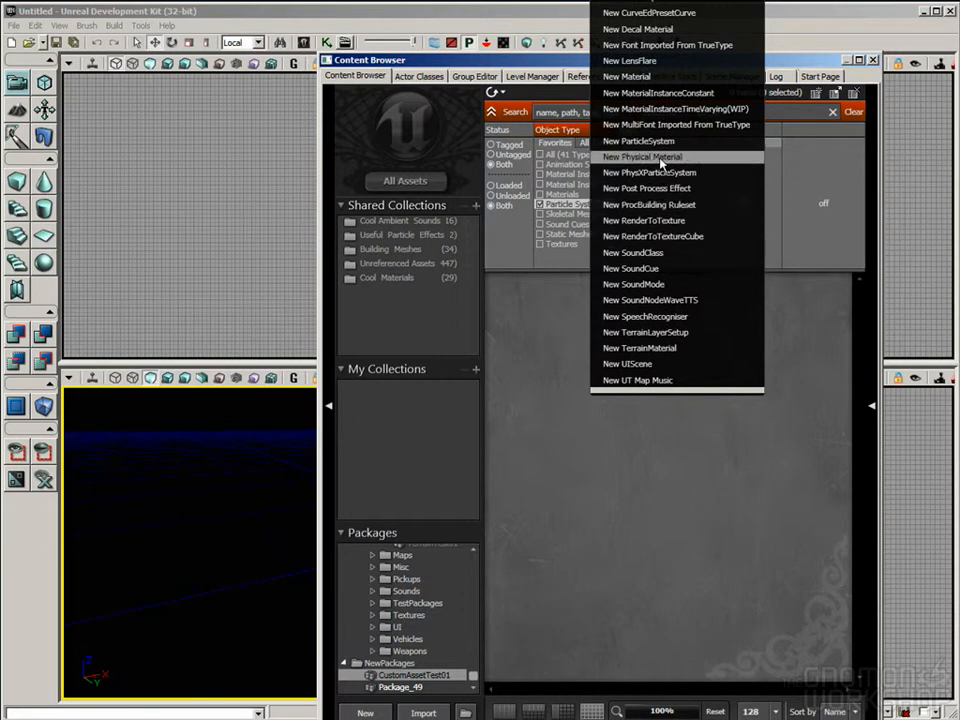
{"action": "left_click", "coordinate": [662, 142]}
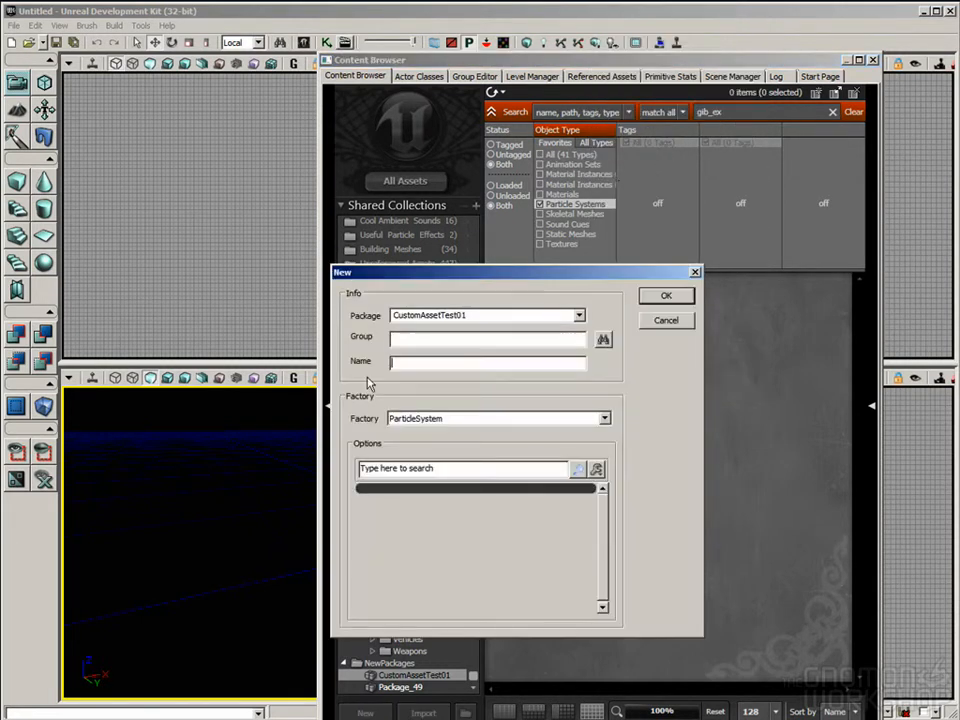
{"action": "left_click_drag", "start_coordinate": [476, 314], "coordinate": [358, 314]}
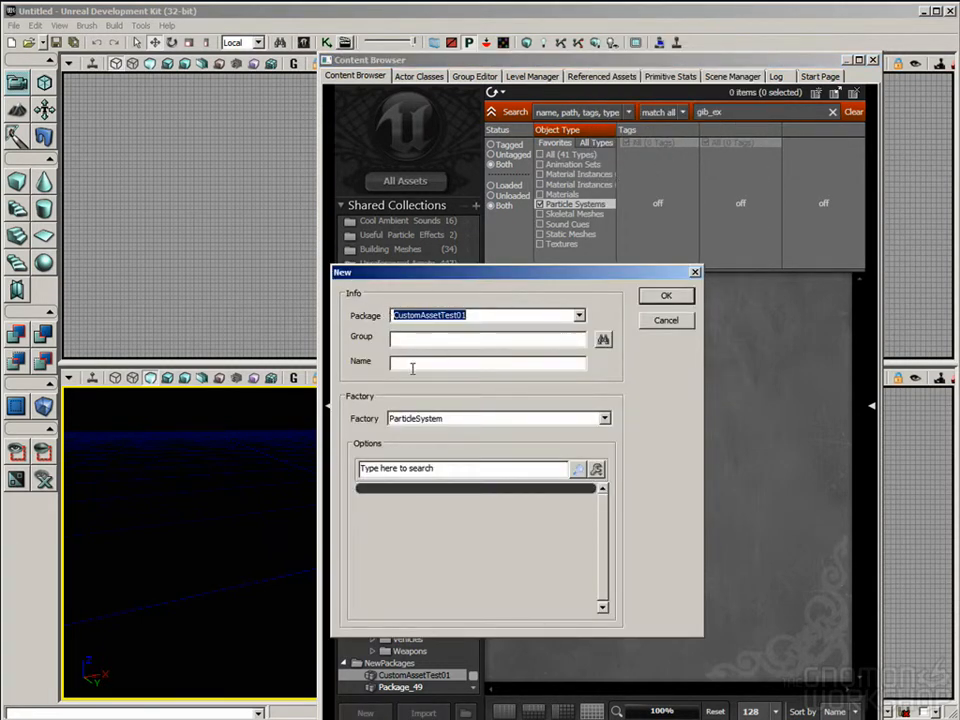
{"action": "left_click", "coordinate": [536, 367]}
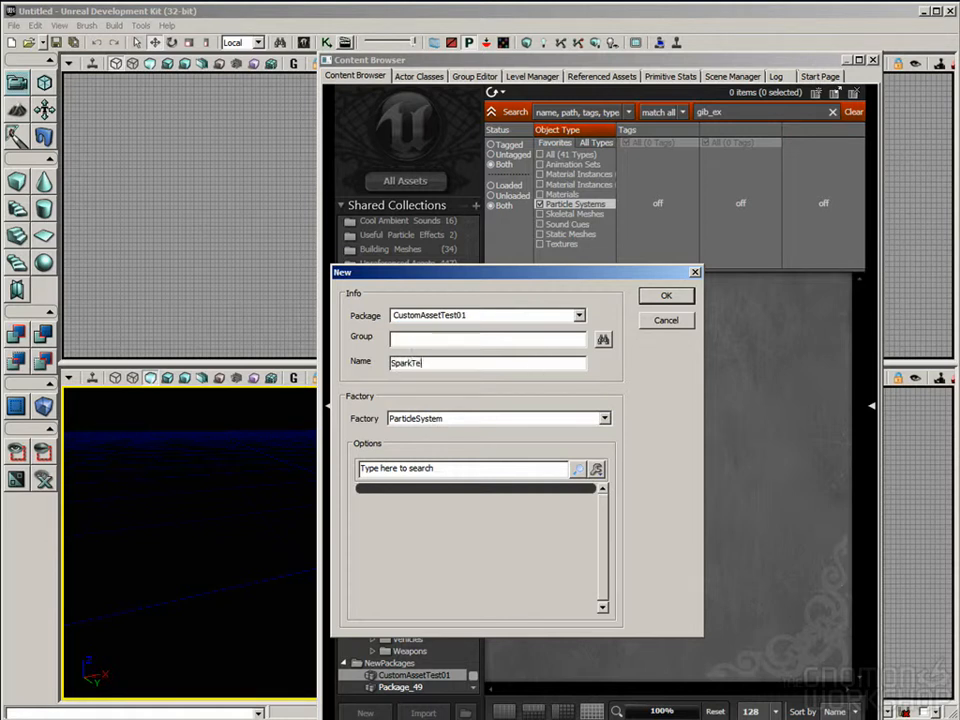
{"action": "type", "text": "SparkTest"}
{"action": "key", "text": "Return"}
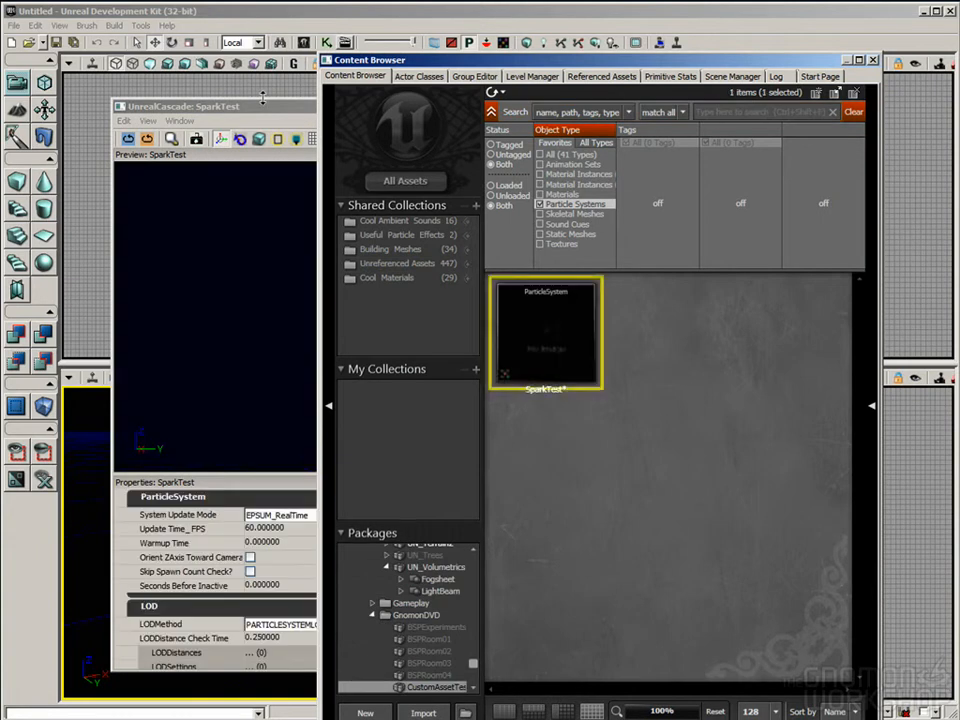
{"action": "left_click", "coordinate": [265, 106]}
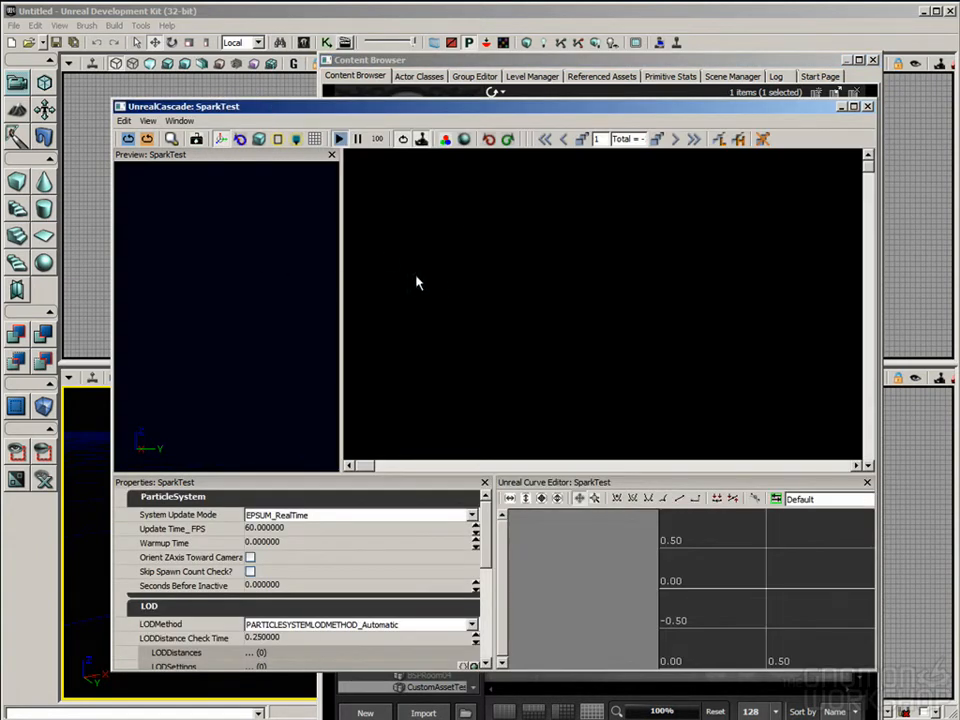
{"action": "right_click", "coordinate": [407, 178]}
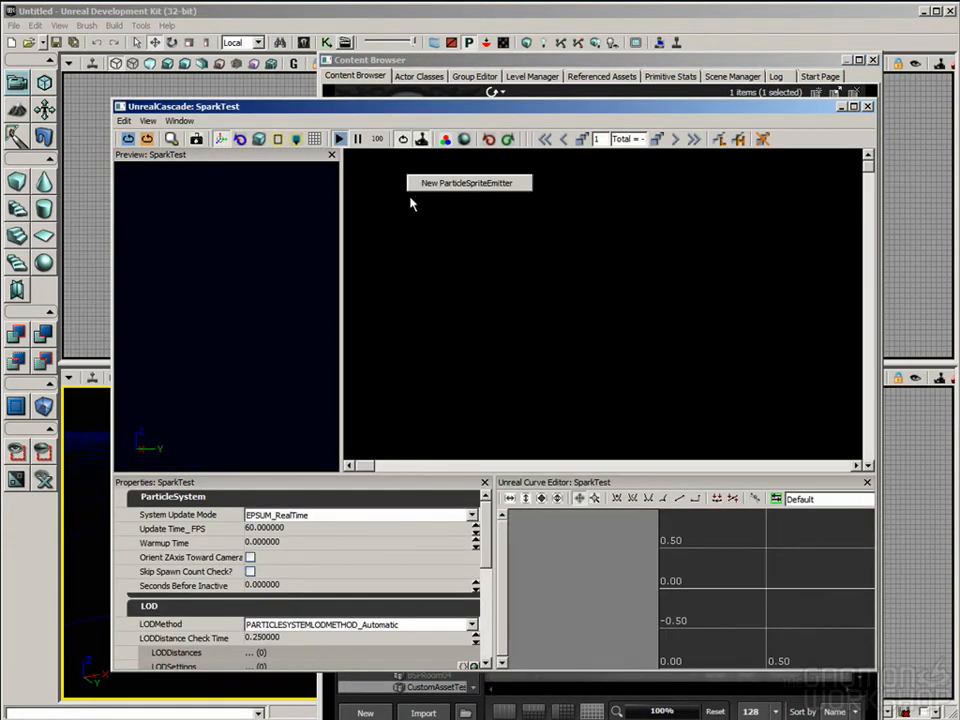
{"action": "left_click", "coordinate": [493, 219]}
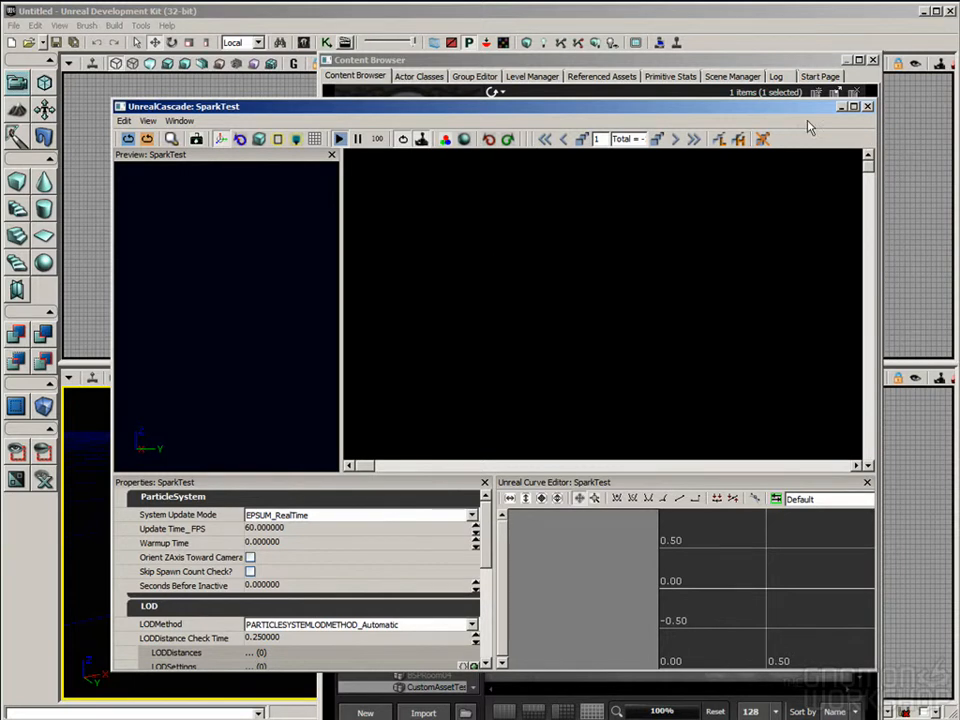
{"action": "left_click", "coordinate": [867, 107]}
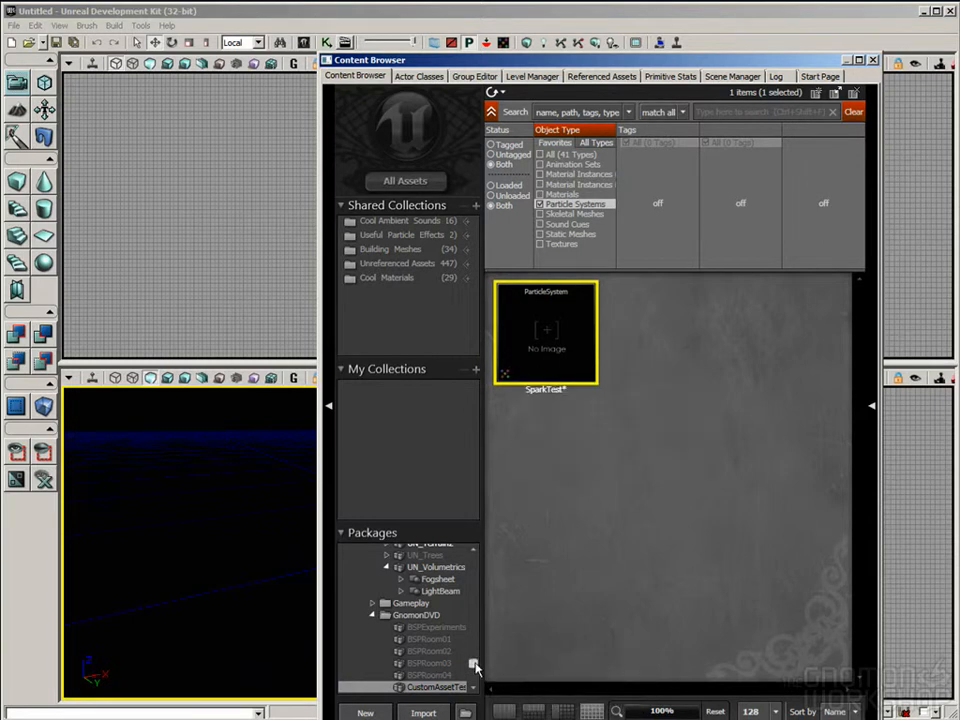
Step: Search the UTGame particle systems for gib_exp and open P_VH_Gib_Explosion in Cascade
{"action": "left_click_drag", "start_coordinate": [474, 665], "coordinate": [489, 566]}
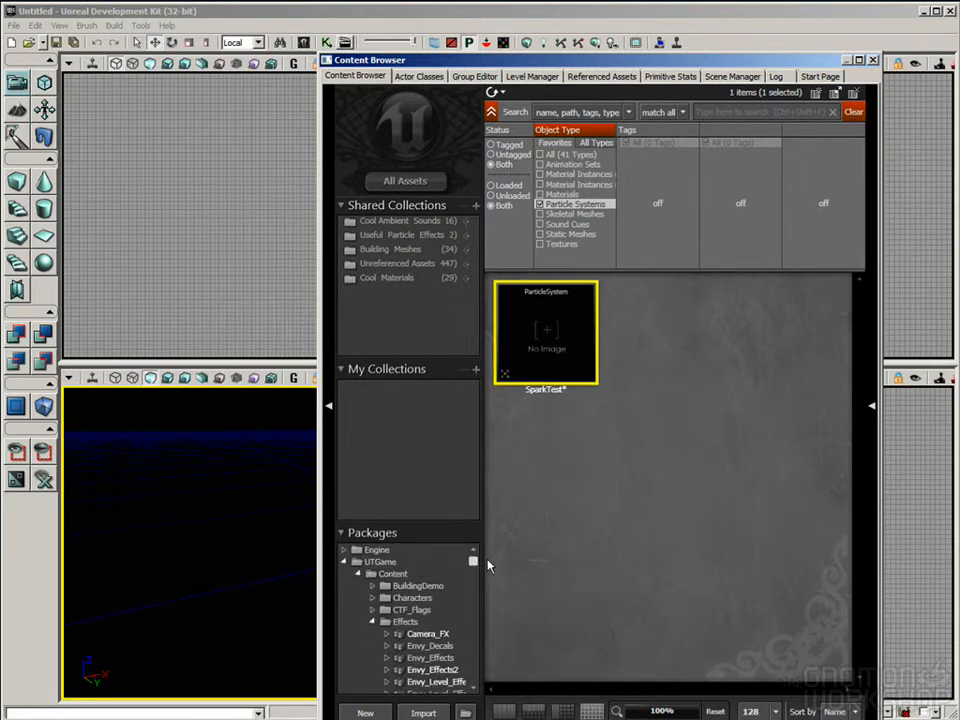
{"action": "left_click", "coordinate": [400, 563]}
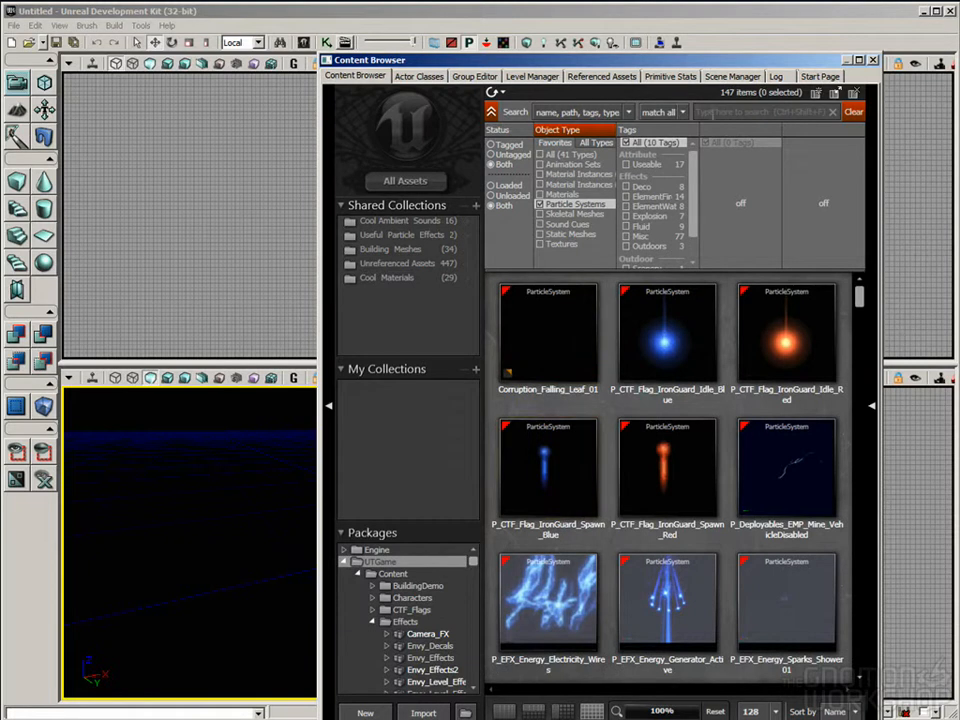
{"action": "type", "text": "g"}
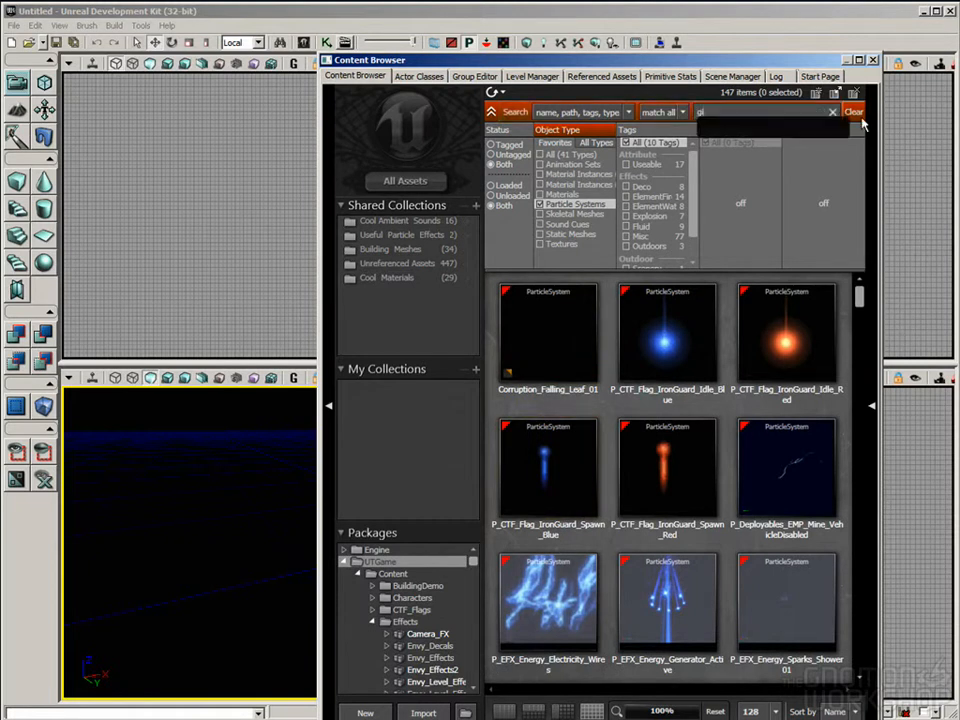
{"action": "type", "text": "ib_exp"}
{"action": "left_click", "coordinate": [563, 336]}
{"action": "double_click", "coordinate": [563, 336]}
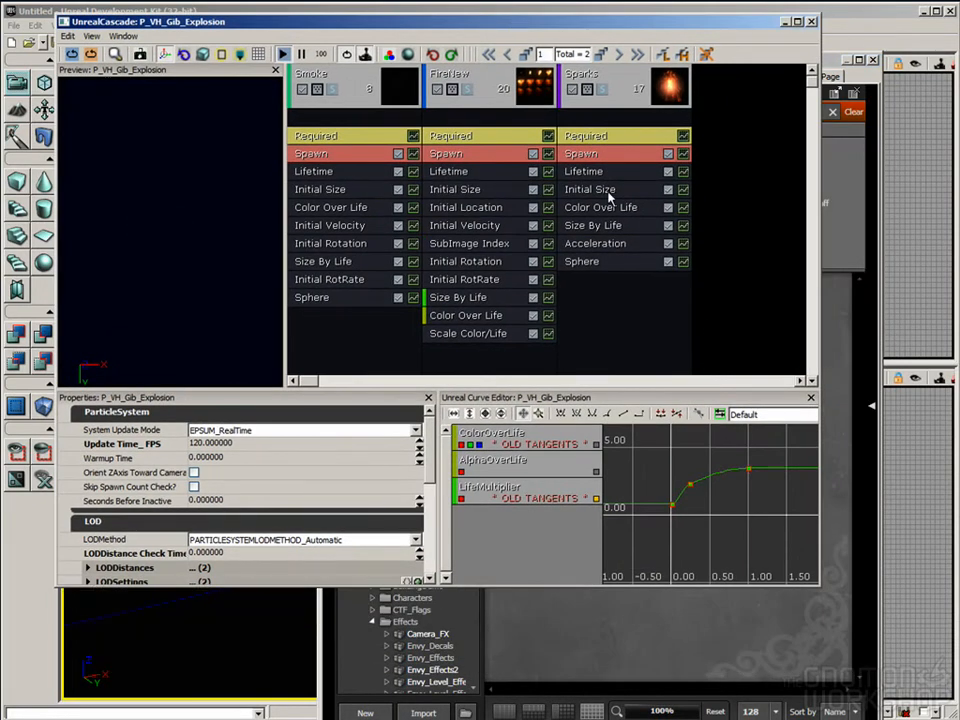
Step: Show the CustomAssetTest01 package with the search filter cleared and select the SparkTest particle system
{"action": "left_click", "coordinate": [722, 626]}
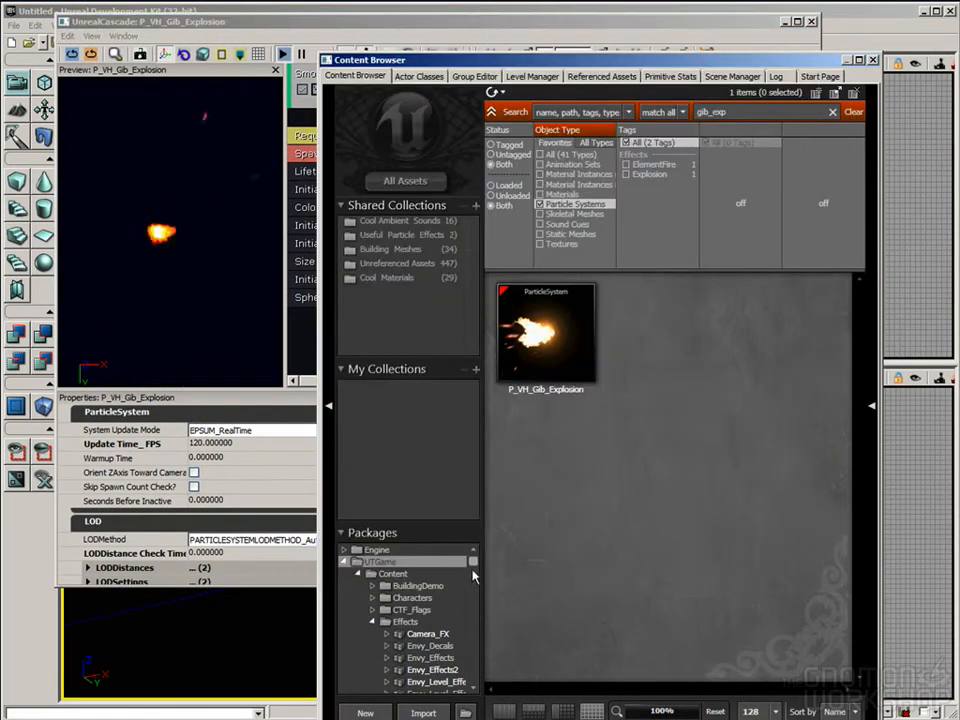
{"action": "left_click_drag", "start_coordinate": [473, 562], "coordinate": [477, 686]}
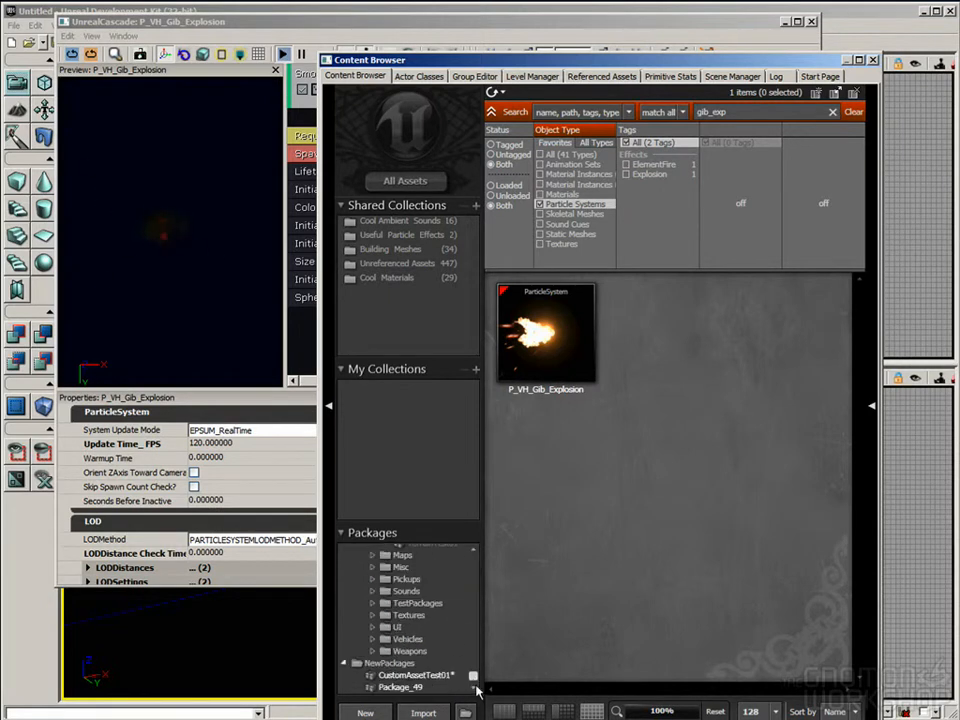
{"action": "left_click", "coordinate": [412, 675]}
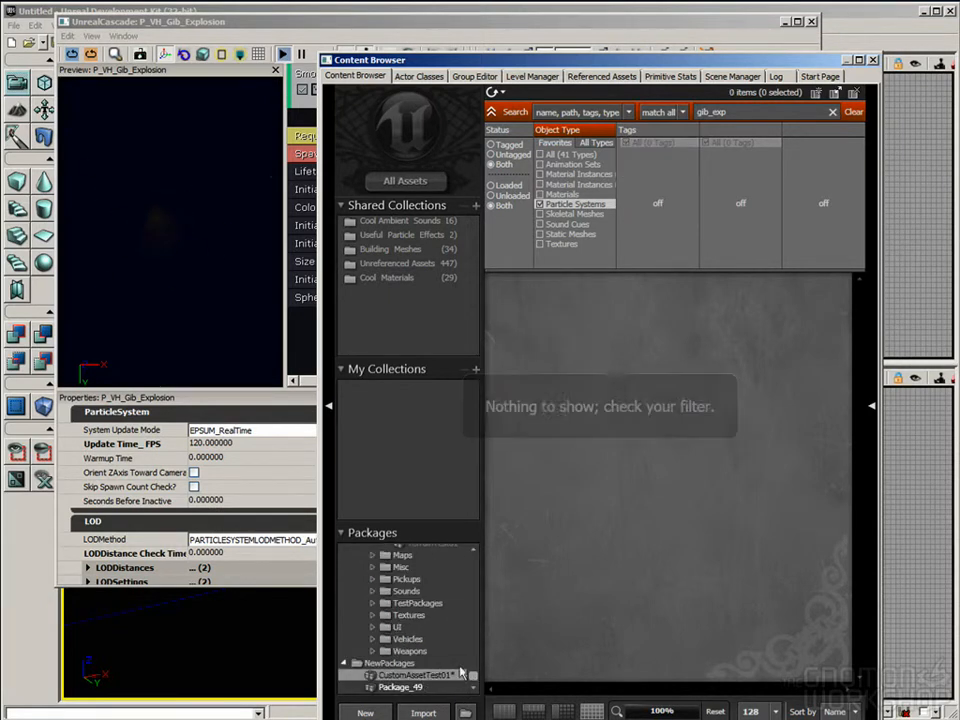
{"action": "left_click", "coordinate": [426, 688]}
{"action": "left_click", "coordinate": [427, 676]}
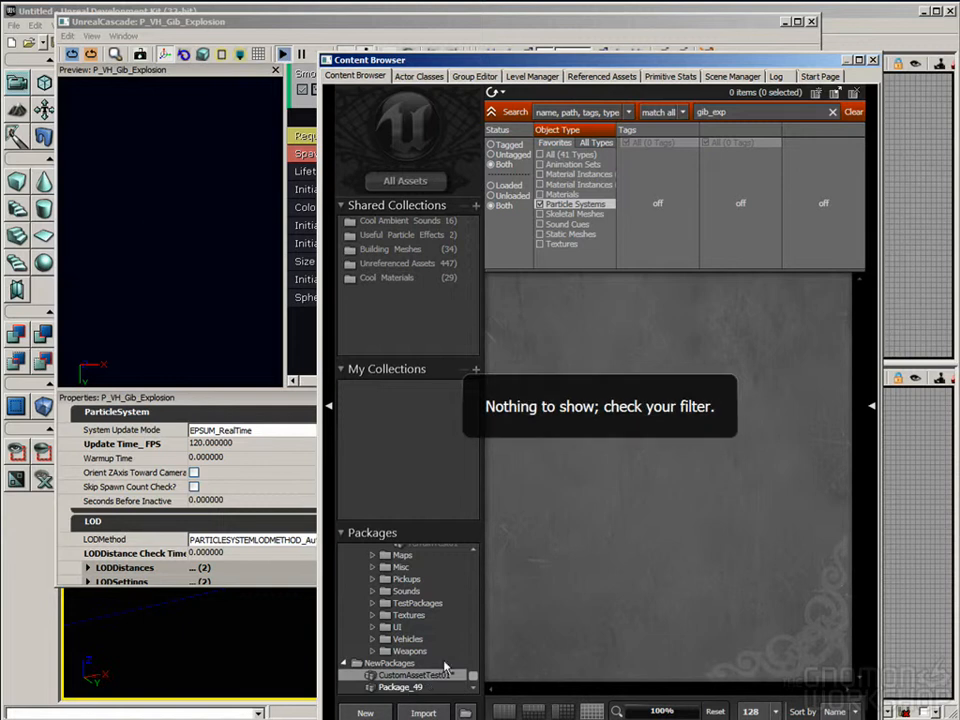
{"action": "left_click", "coordinate": [826, 111]}
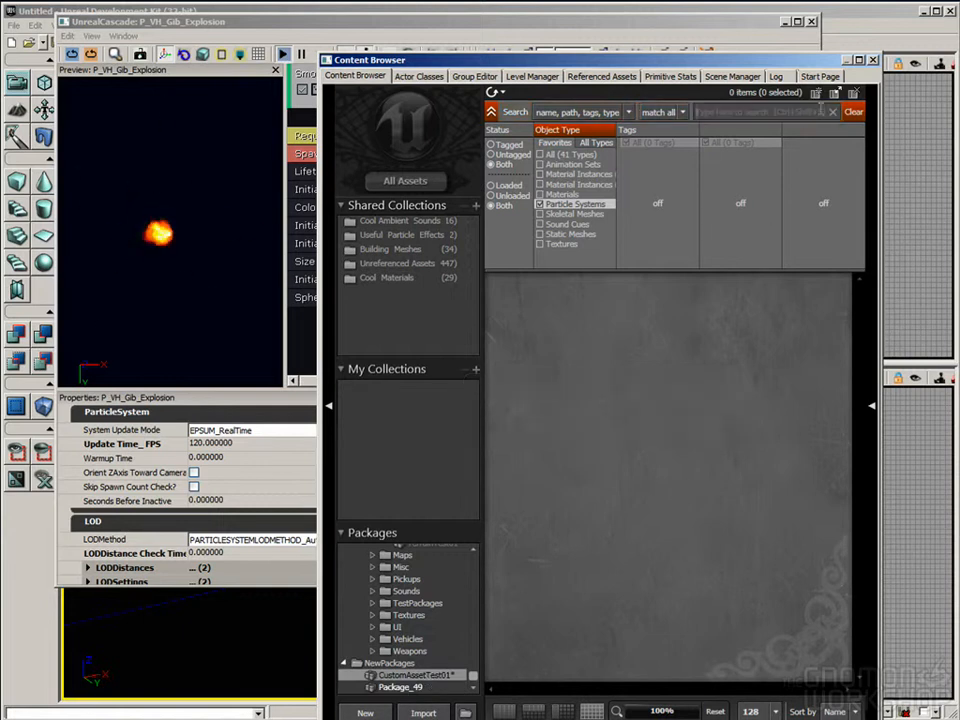
{"action": "left_click", "coordinate": [558, 343]}
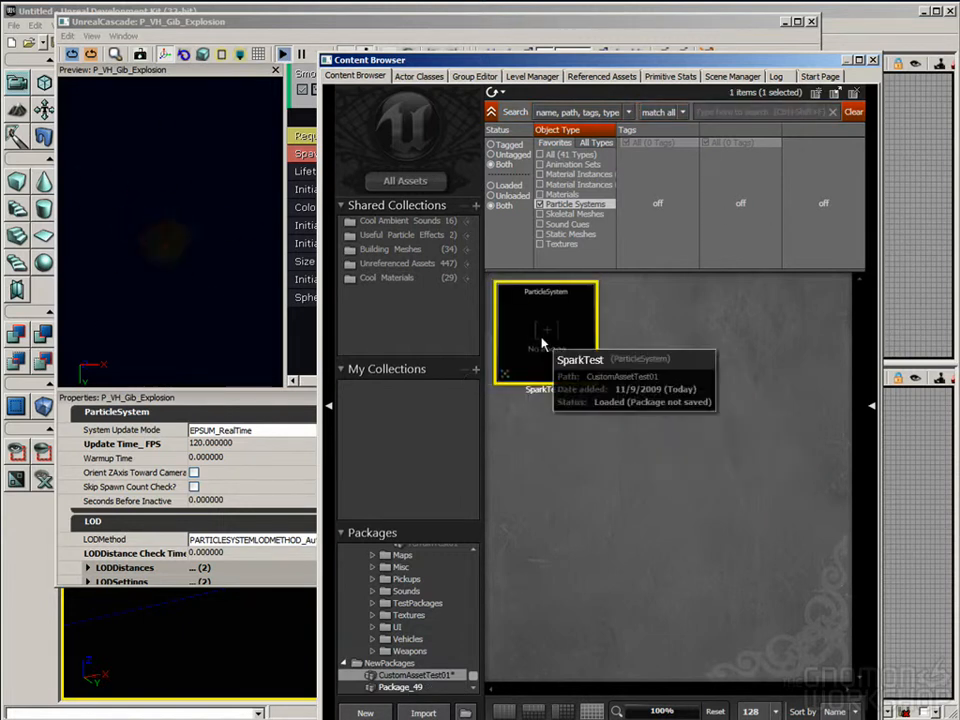
Step: Export the Sparks emitter of P_VH_Gib_Explosion to the selected SparkTest particle system
{"action": "left_click", "coordinate": [236, 23]}
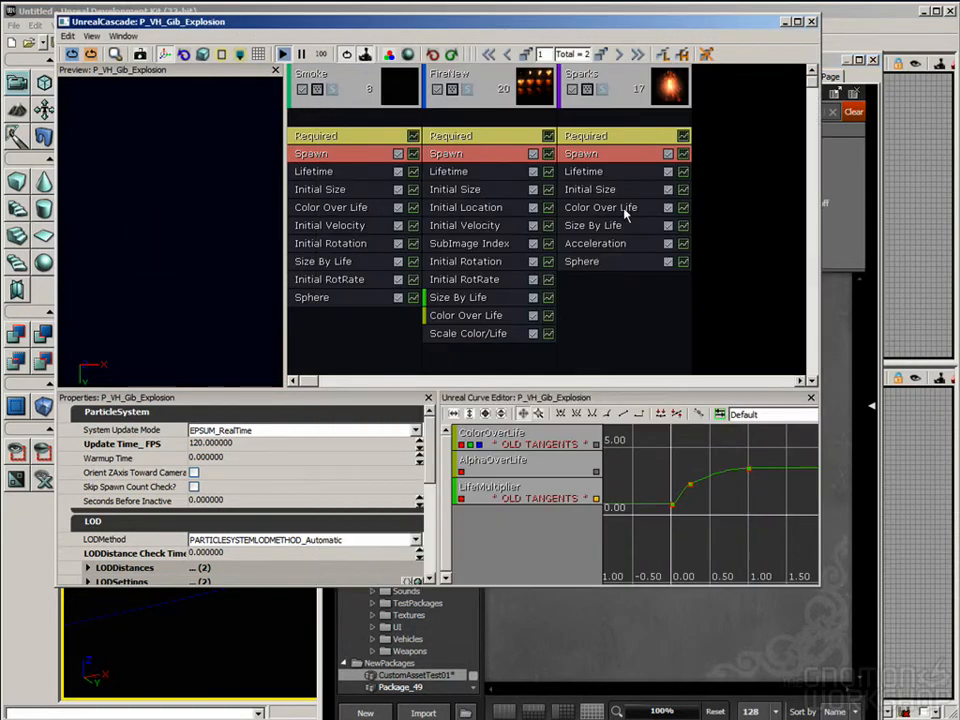
{"action": "left_click", "coordinate": [603, 90]}
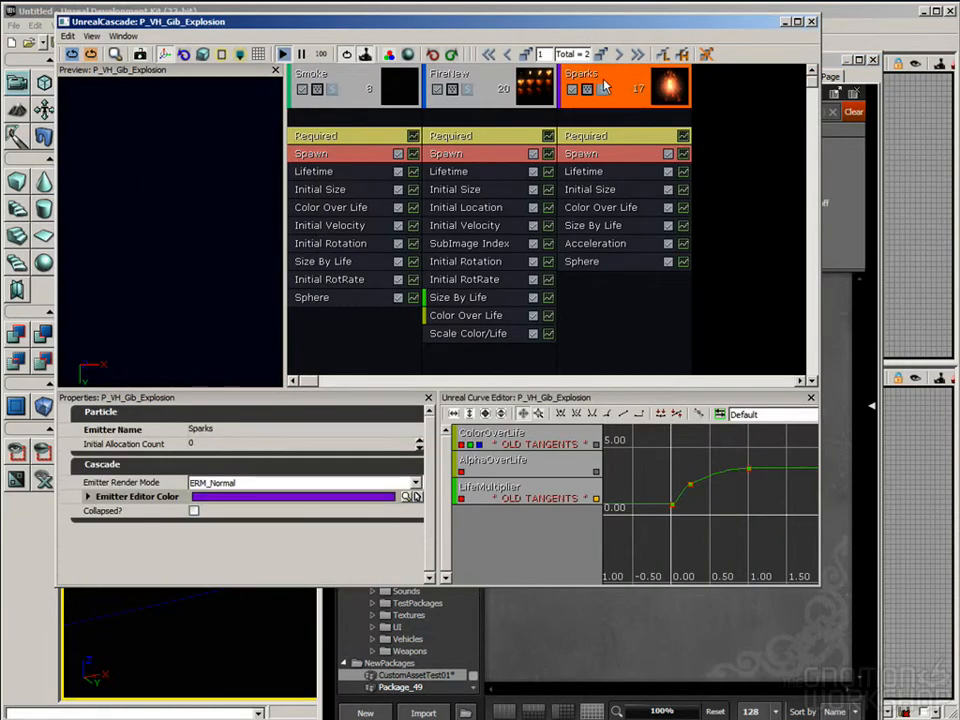
{"action": "right_click", "coordinate": [603, 88]}
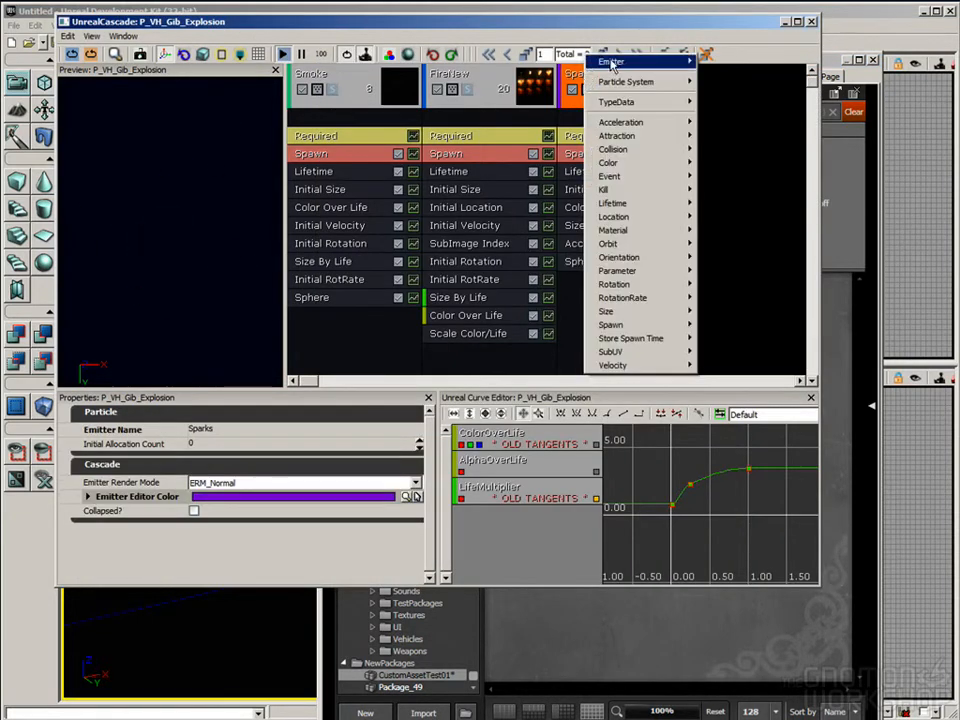
{"action": "mouse_move", "coordinate": [614, 68]}
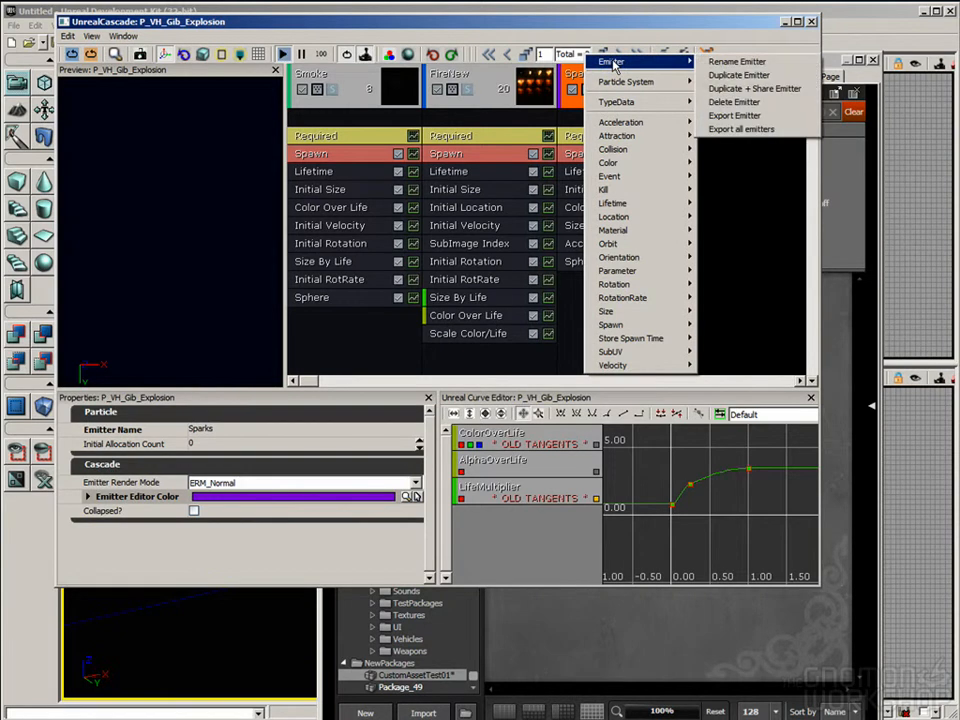
{"action": "left_click", "coordinate": [753, 116]}
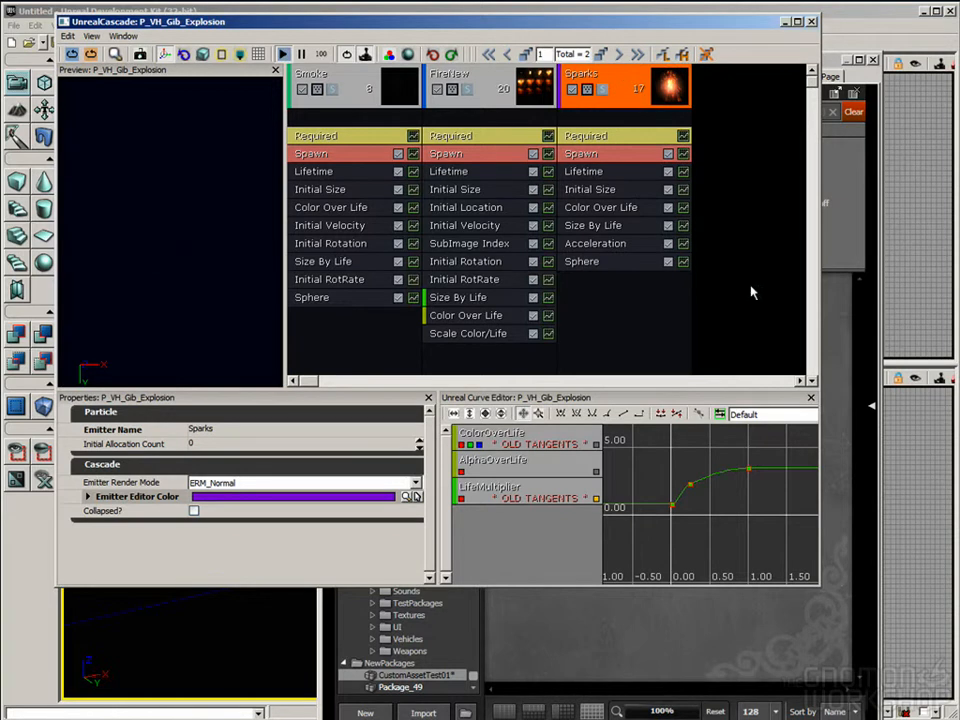
Step: Open SparkTest in Cascade and inspect the Sparks emitter's Lifetime, Initial Size, Sphere and Size By Life modules
{"action": "left_click", "coordinate": [845, 441]}
{"action": "left_click", "coordinate": [535, 335]}
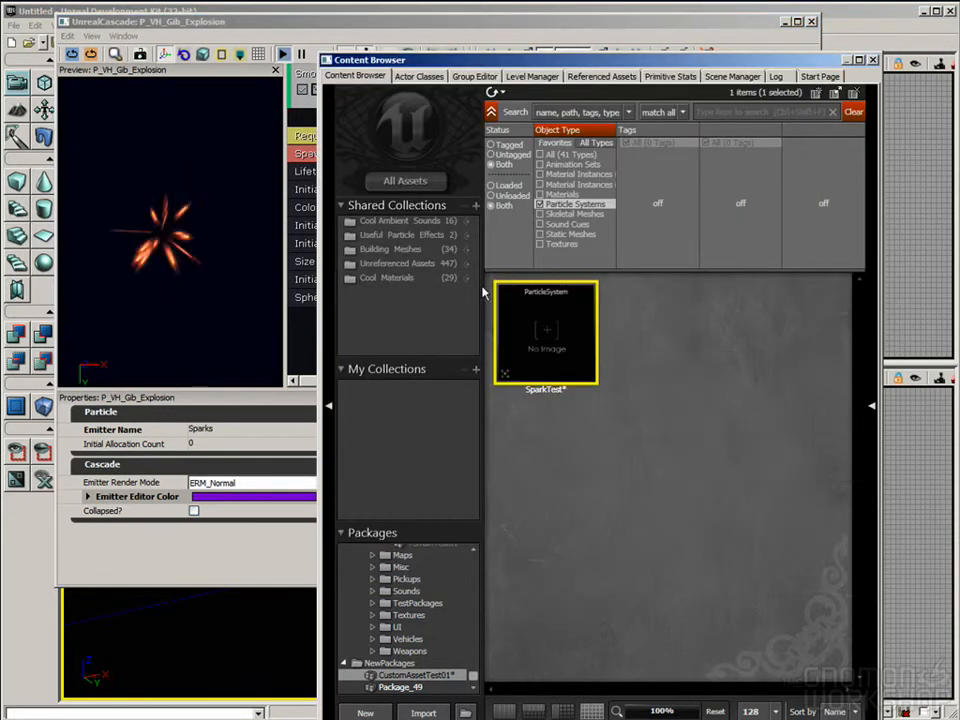
{"action": "double_click", "coordinate": [542, 332]}
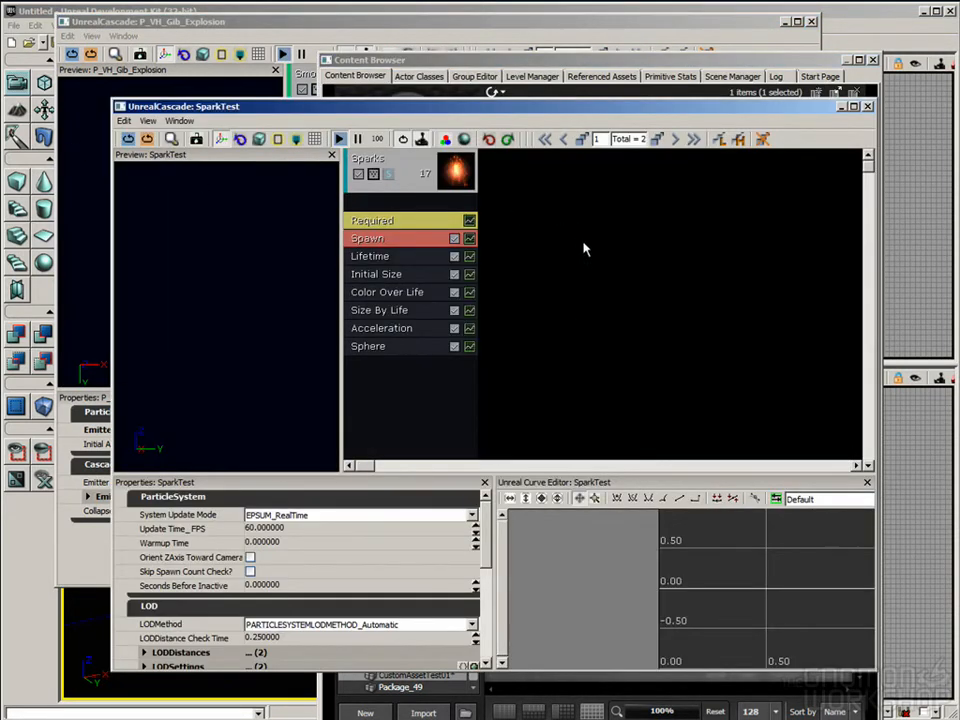
{"action": "left_click", "coordinate": [381, 163]}
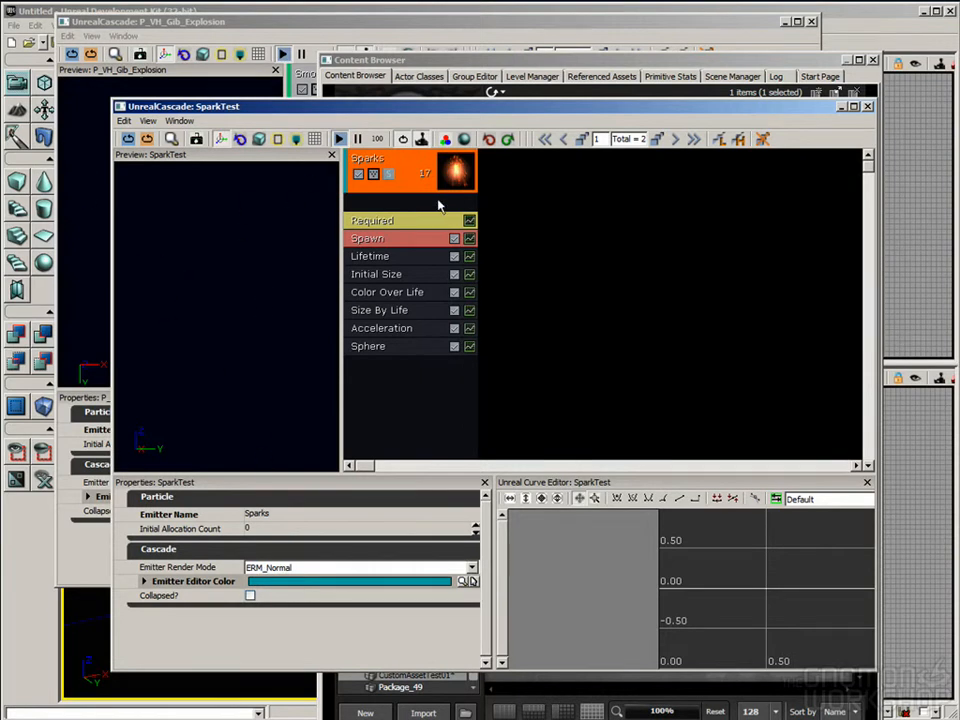
{"action": "left_click", "coordinate": [398, 257]}
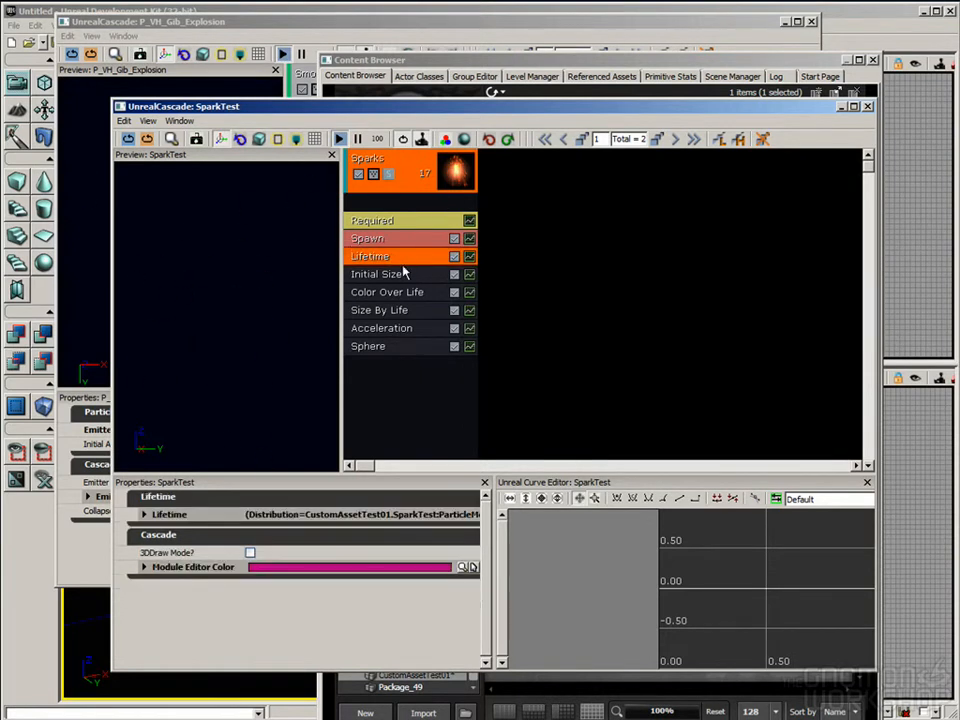
{"action": "left_click", "coordinate": [388, 274]}
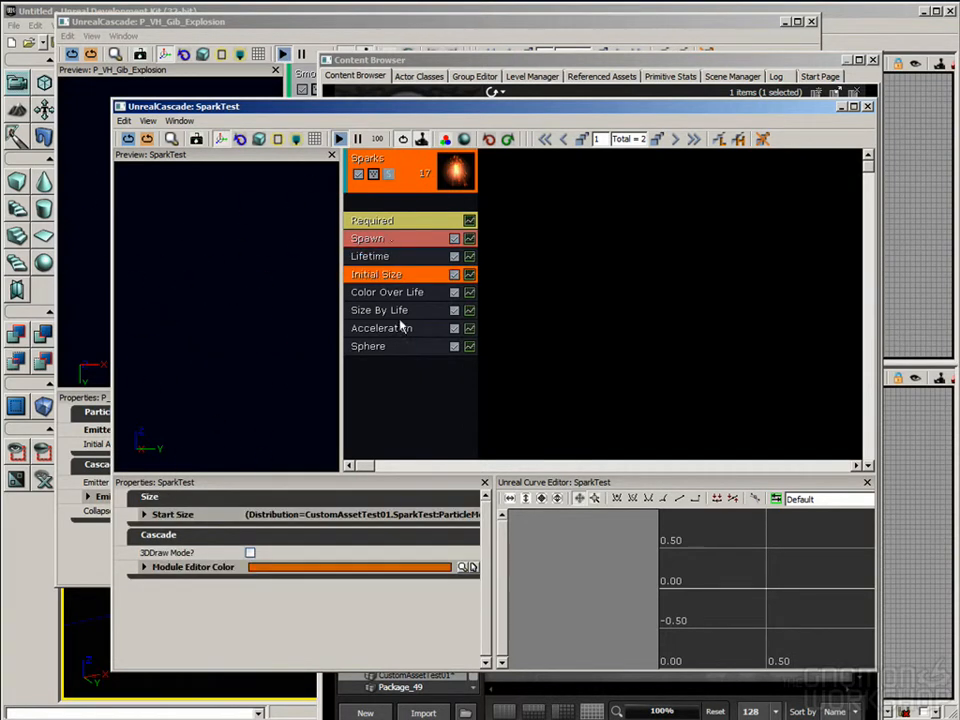
{"action": "left_click", "coordinate": [380, 348]}
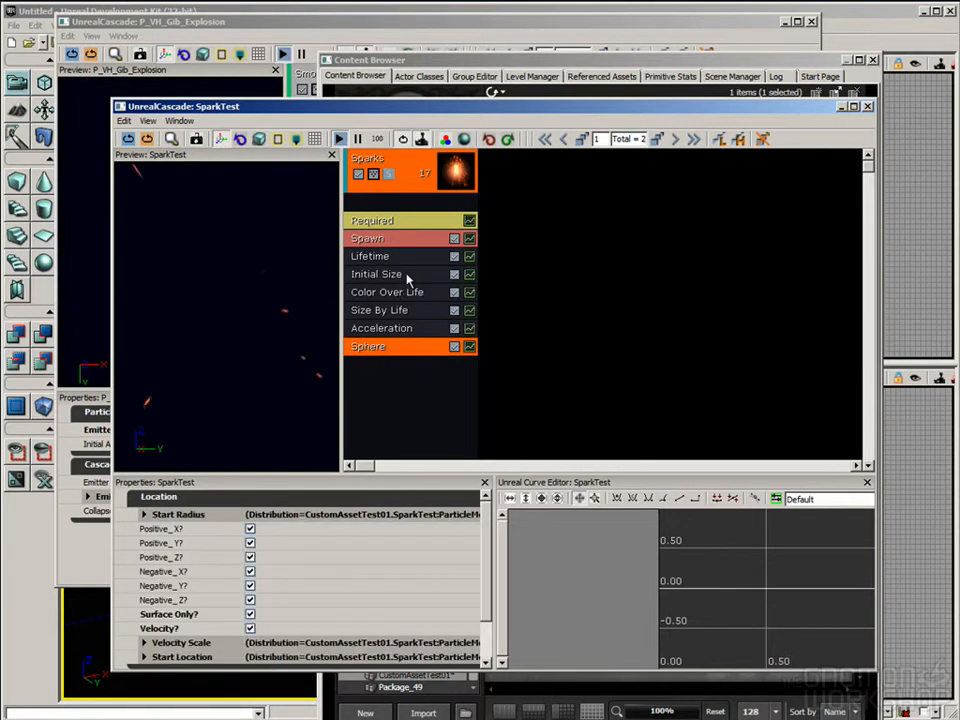
{"action": "left_click", "coordinate": [386, 312]}
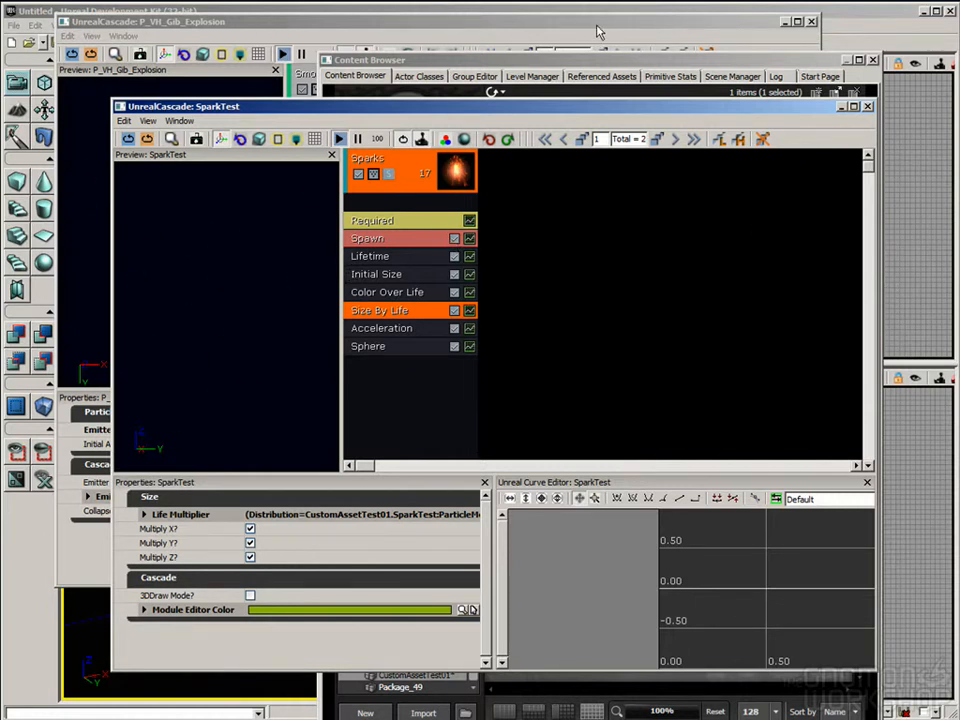
Step: Close the P_VH_Gib_Explosion Cascade editor and select the Sparks emitter in SparkTest
{"action": "left_click", "coordinate": [446, 22]}
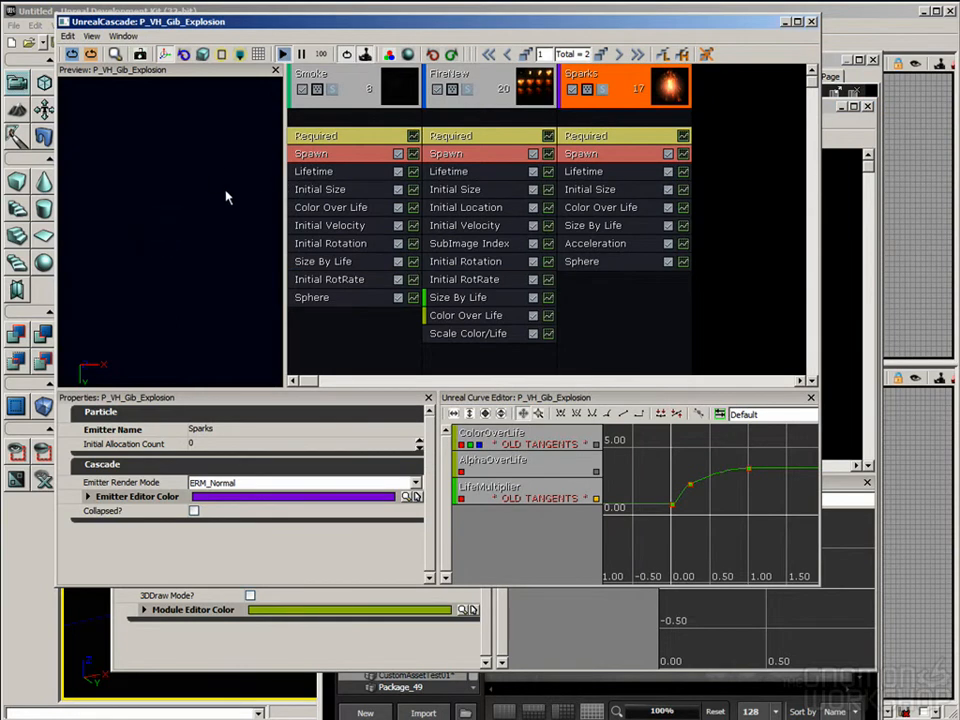
{"action": "left_click", "coordinate": [811, 22]}
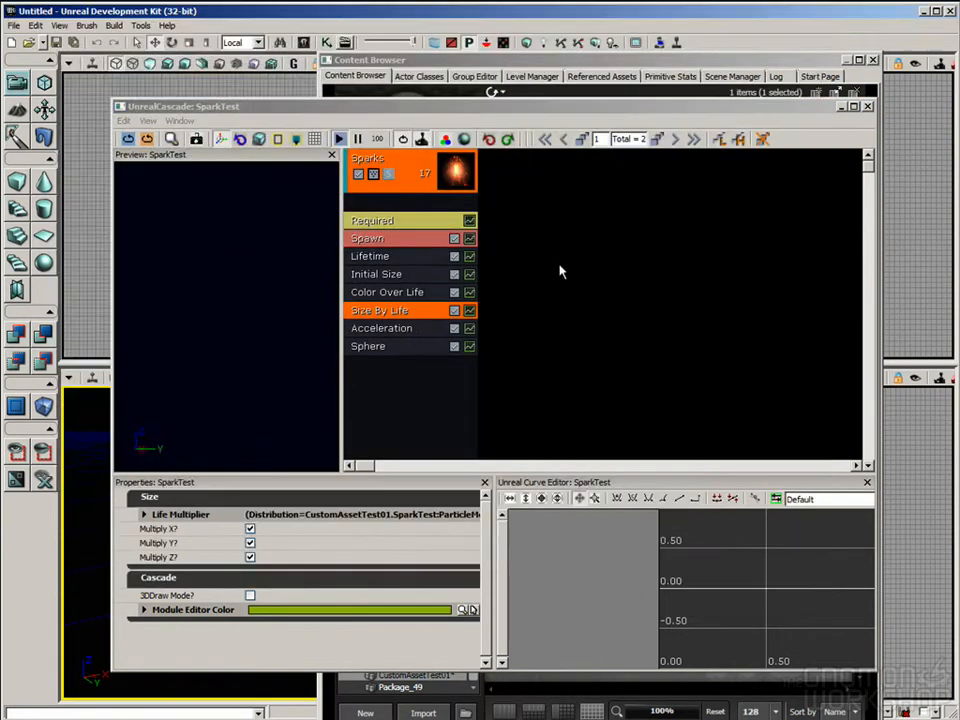
{"action": "left_click", "coordinate": [461, 204]}
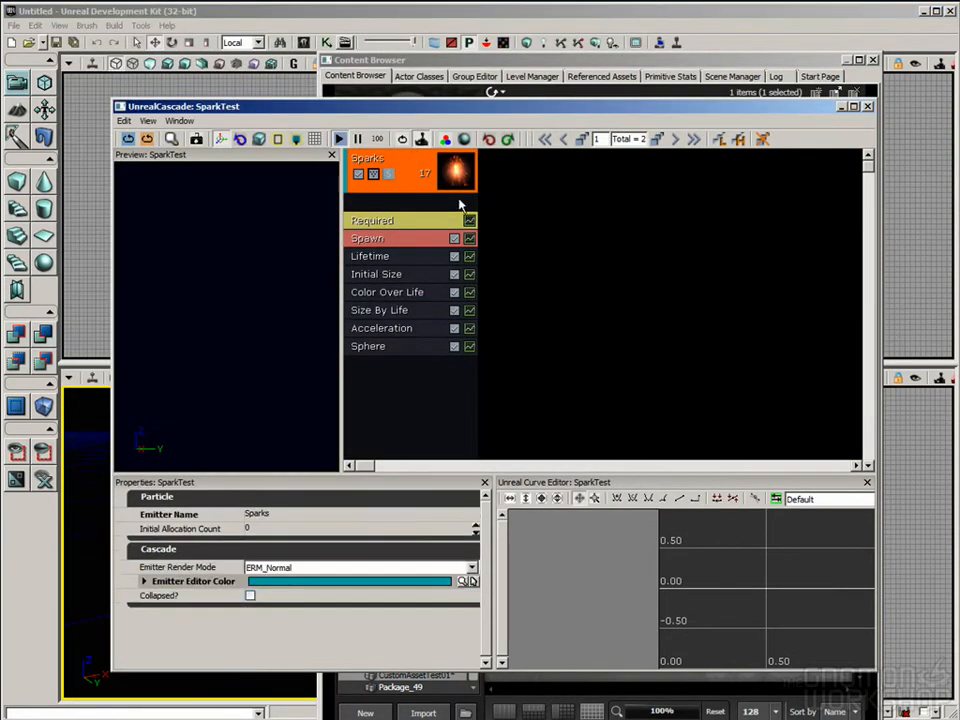
Step: Close the SparkTest Cascade editor and filter the Content Browser assets to Sound Cues
{"action": "left_click", "coordinate": [868, 107]}
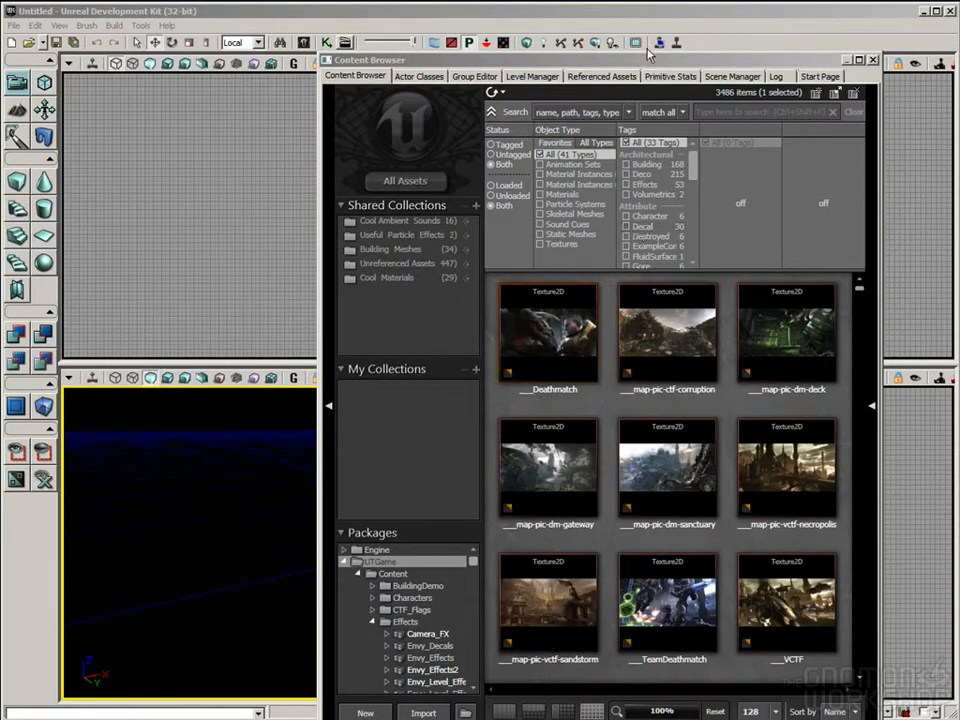
{"action": "left_click_drag", "start_coordinate": [650, 63], "coordinate": [647, 20]}
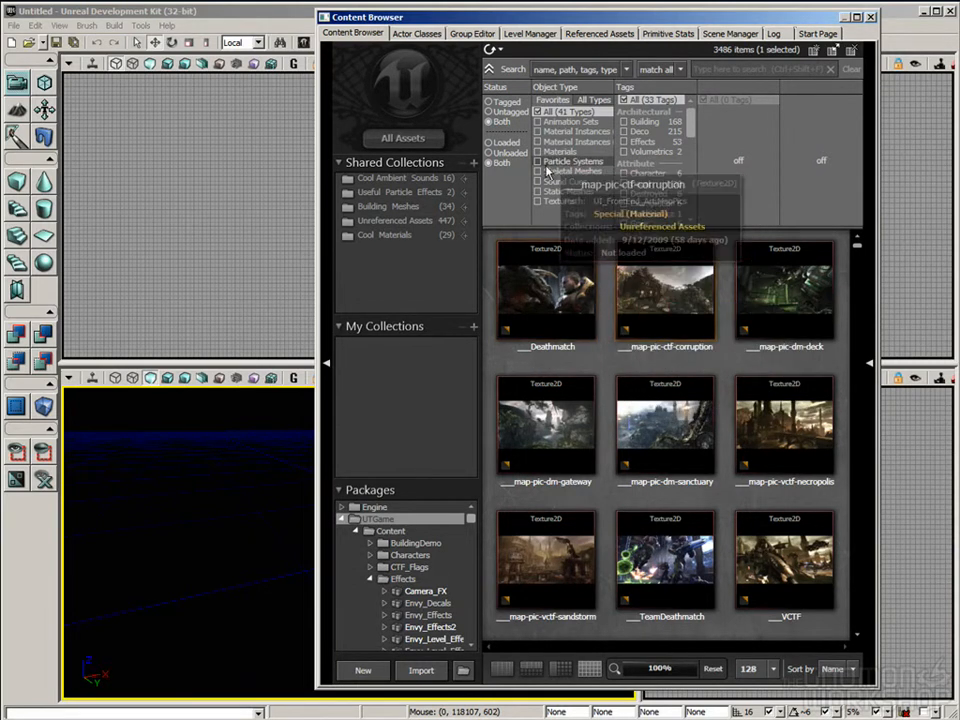
{"action": "left_click", "coordinate": [560, 181]}
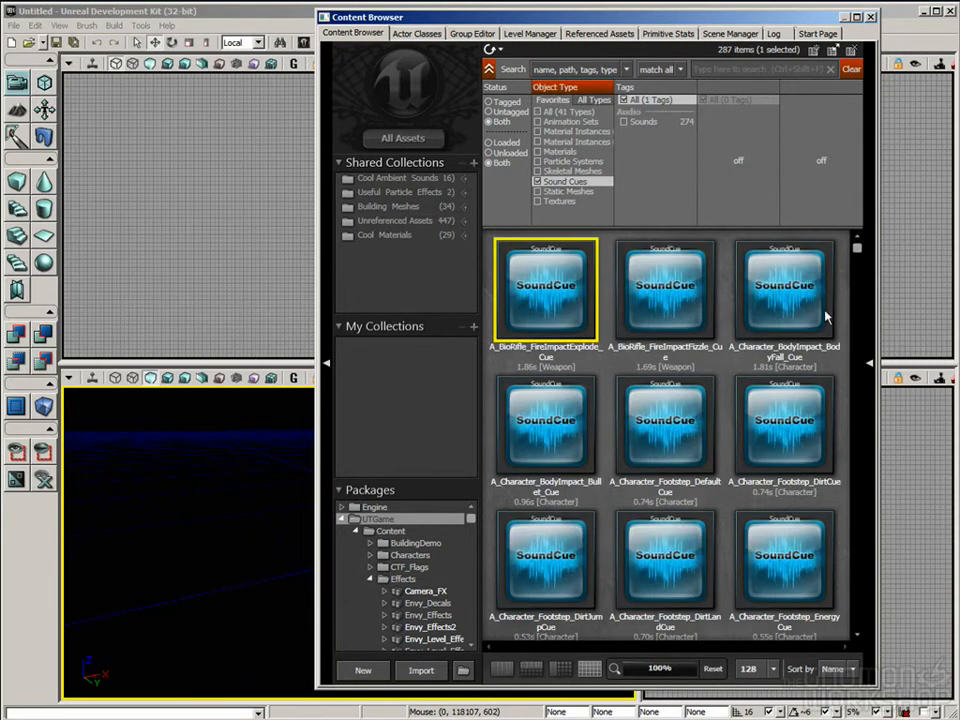
Step: Open A_BioRifle_FireImpactExplode_Cue in the Sound Cue Editor
{"action": "right_click", "coordinate": [523, 285]}
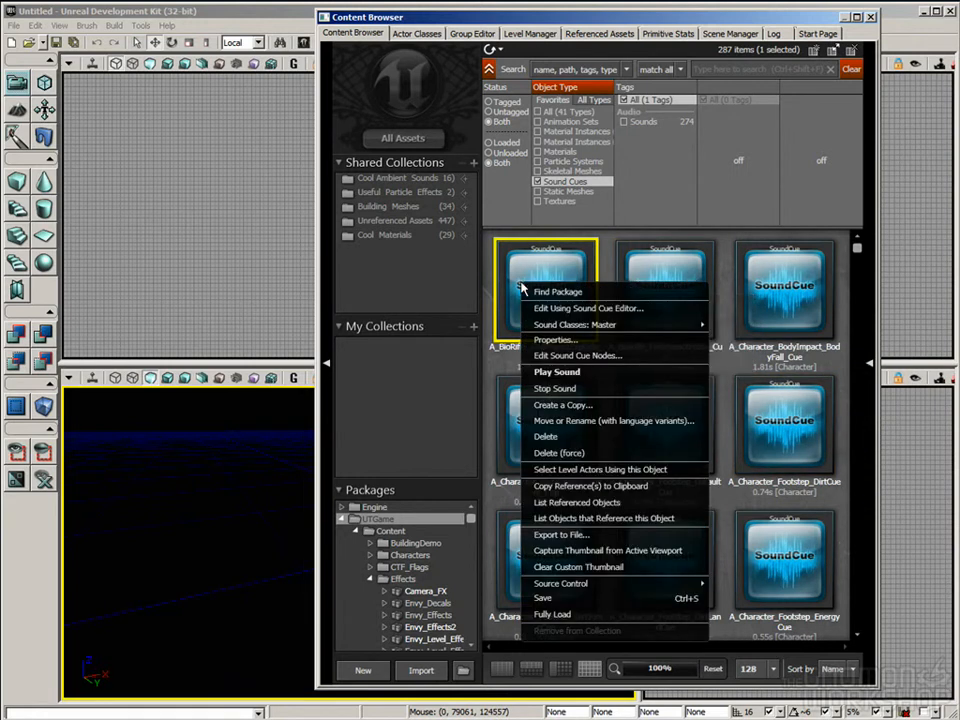
{"action": "left_click", "coordinate": [579, 311]}
{"action": "left_click_drag", "start_coordinate": [320, 392], "coordinate": [355, 382]}
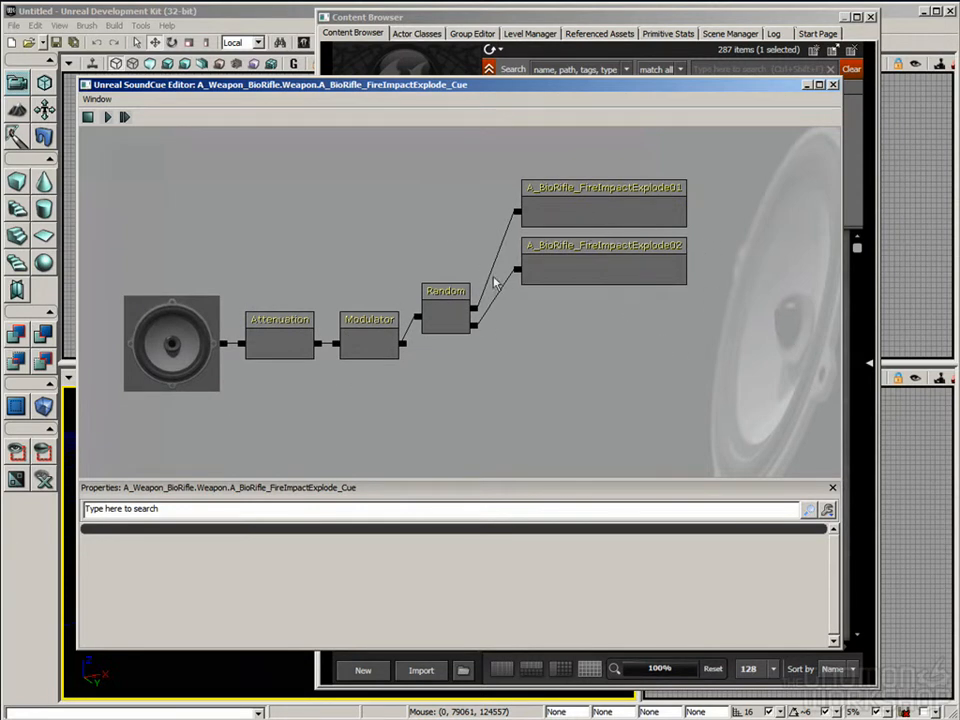
Step: Inspect the A_BioRifle_FireImpactExplode01 and A_BioRifle_FireImpactExplode02 wave nodes and the Random node that feeds from them
{"action": "left_click", "coordinate": [568, 216]}
{"action": "left_click", "coordinate": [617, 261]}
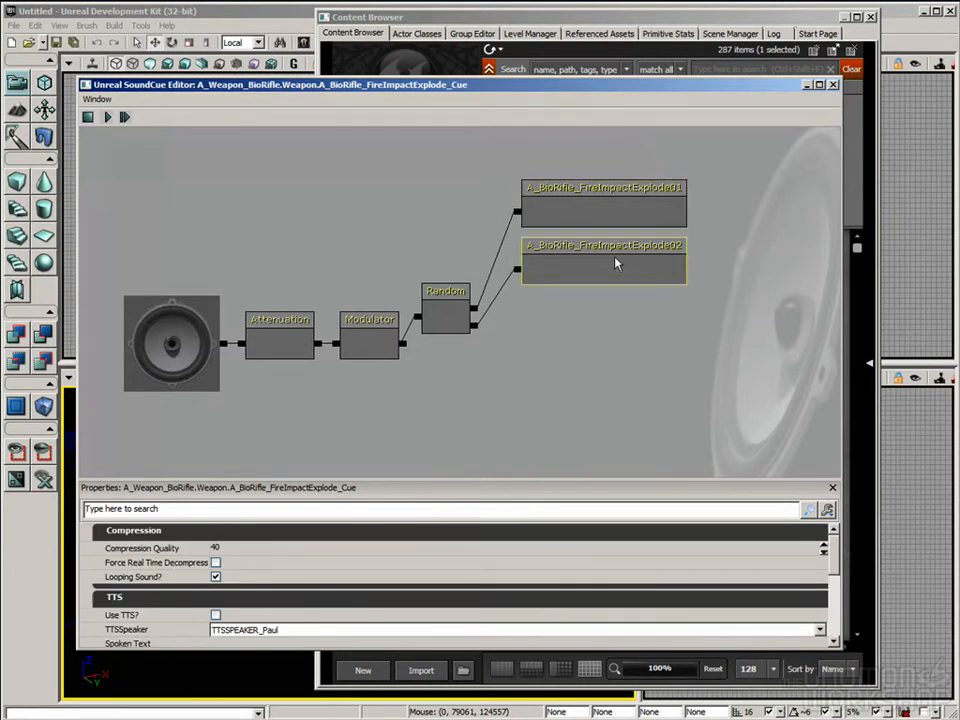
{"action": "left_click", "coordinate": [645, 212]}
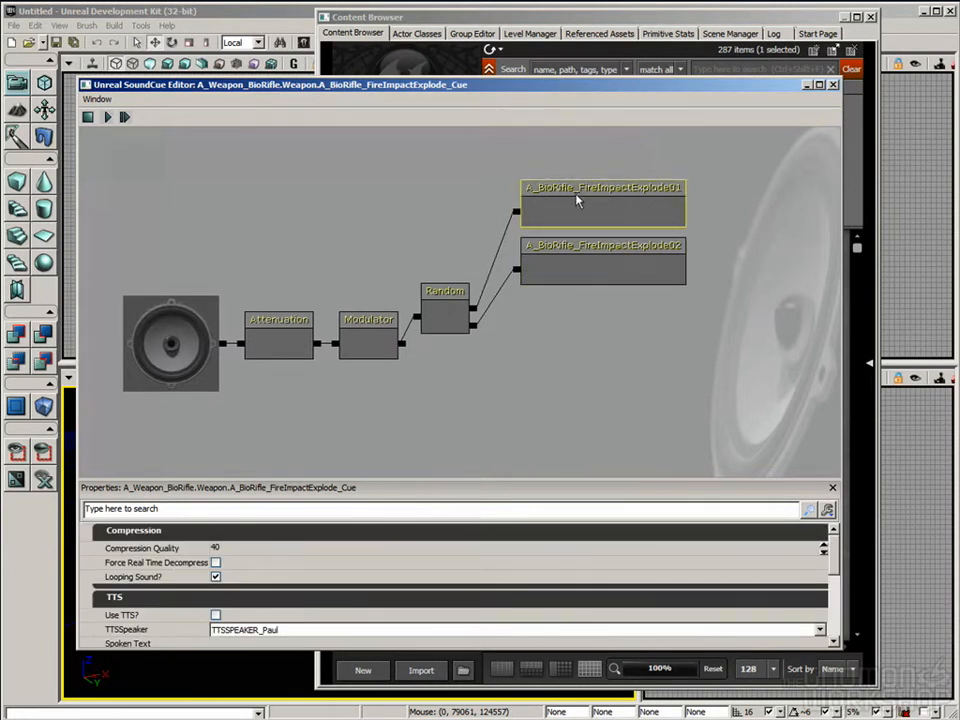
{"action": "left_click", "coordinate": [657, 255]}
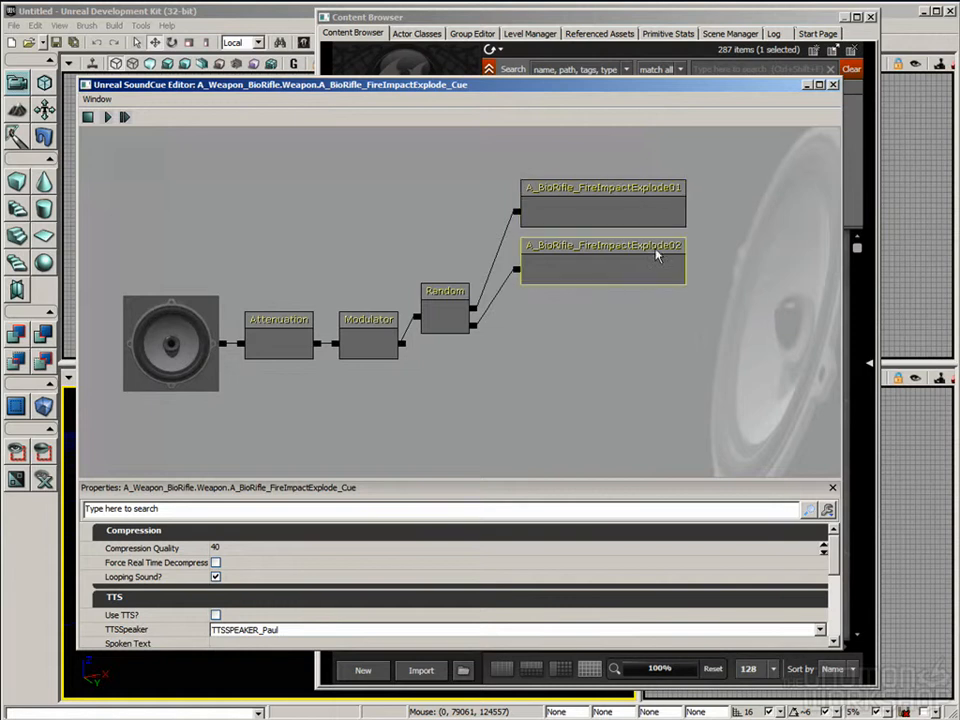
{"action": "left_click", "coordinate": [436, 322]}
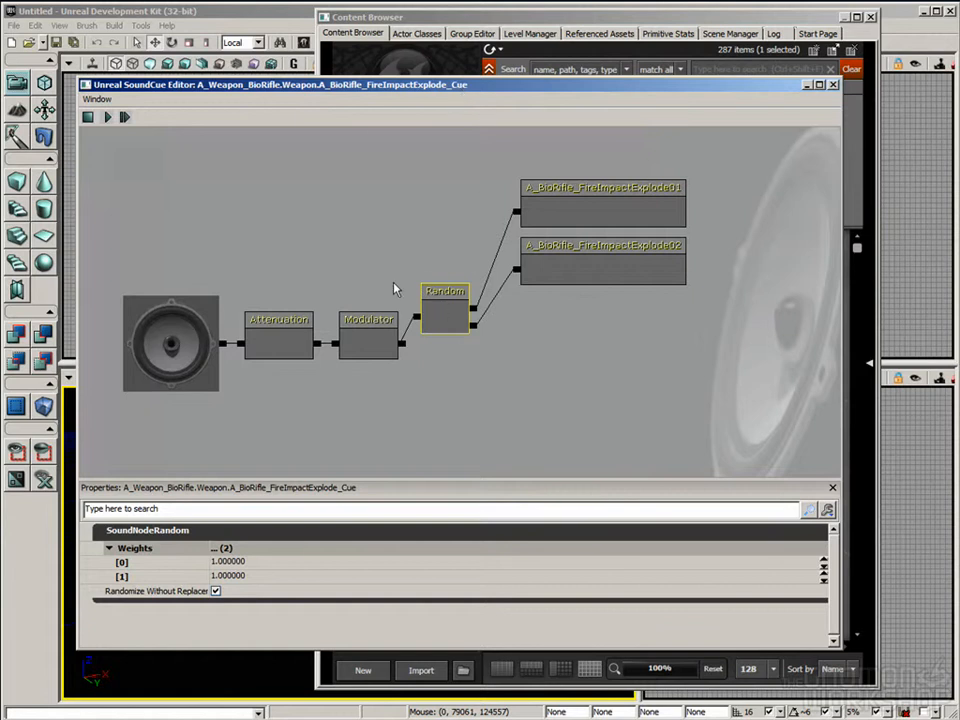
{"action": "left_click", "coordinate": [609, 199]}
{"action": "left_click", "coordinate": [570, 274]}
{"action": "left_click", "coordinate": [577, 212]}
{"action": "left_click", "coordinate": [590, 250]}
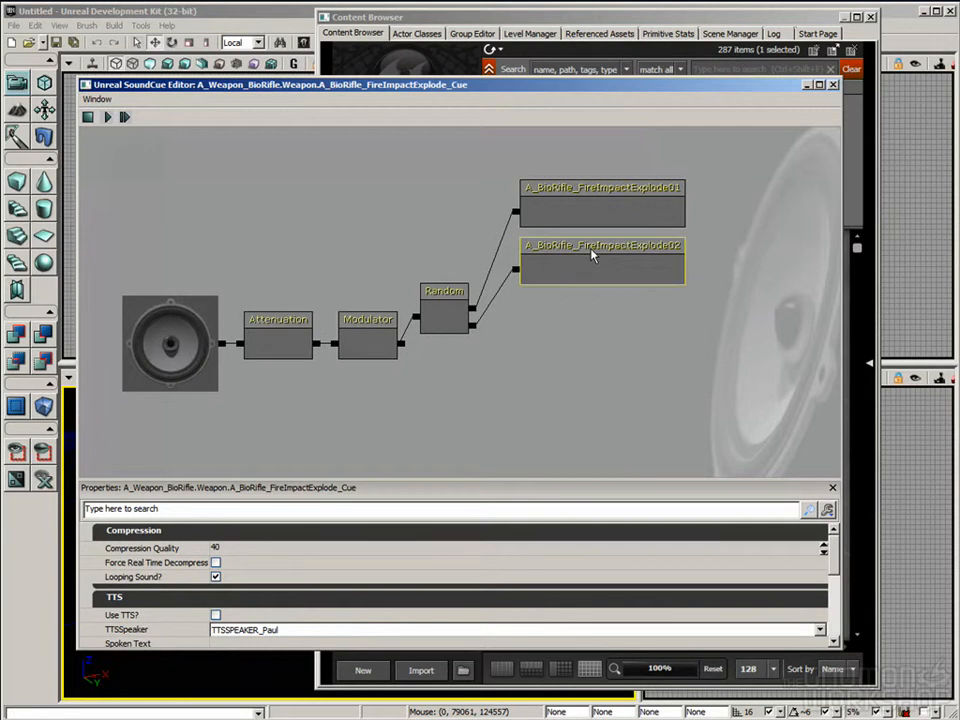
Step: Examine the Modulator node's Pitch Min, Pitch Max, Volume Min and Volume Max properties
{"action": "left_click", "coordinate": [429, 394]}
{"action": "left_click_drag", "start_coordinate": [385, 404], "coordinate": [446, 377]}
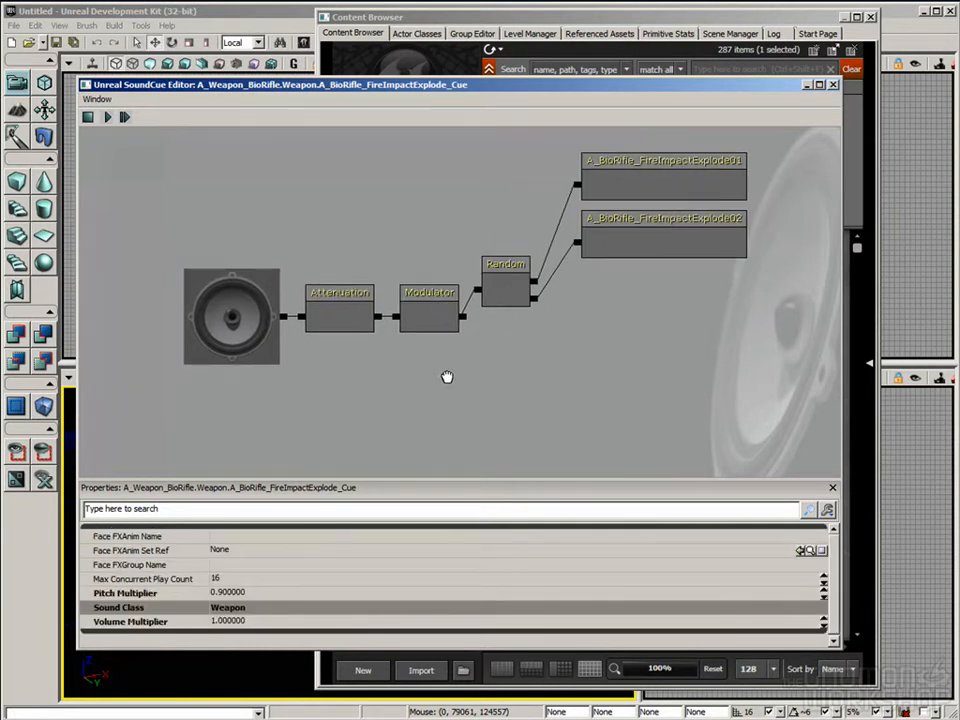
{"action": "left_click", "coordinate": [433, 320]}
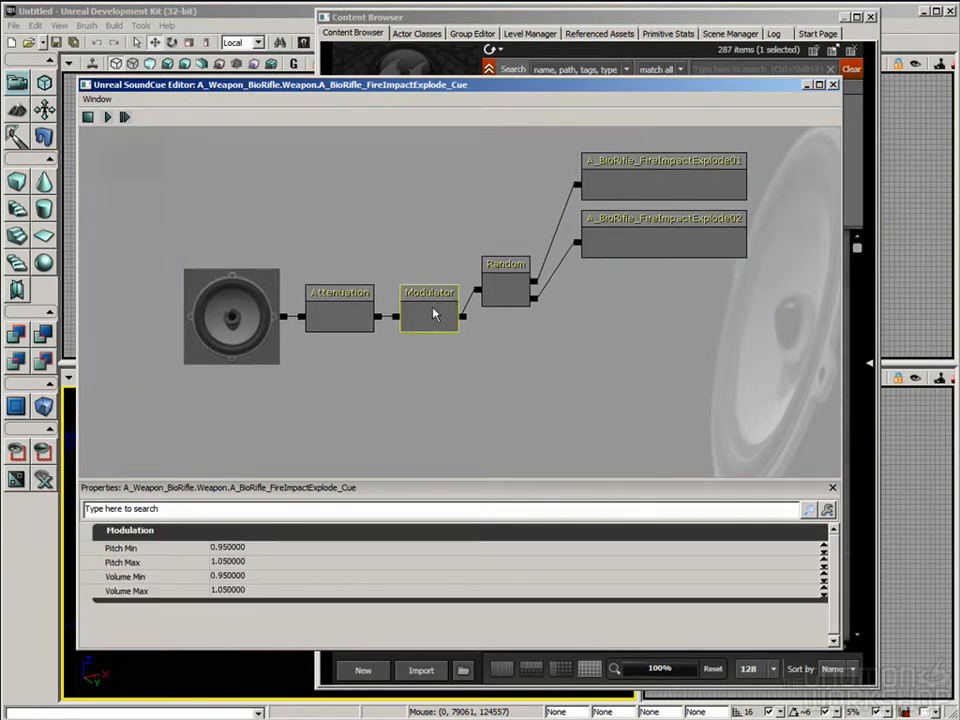
{"action": "left_click", "coordinate": [152, 561]}
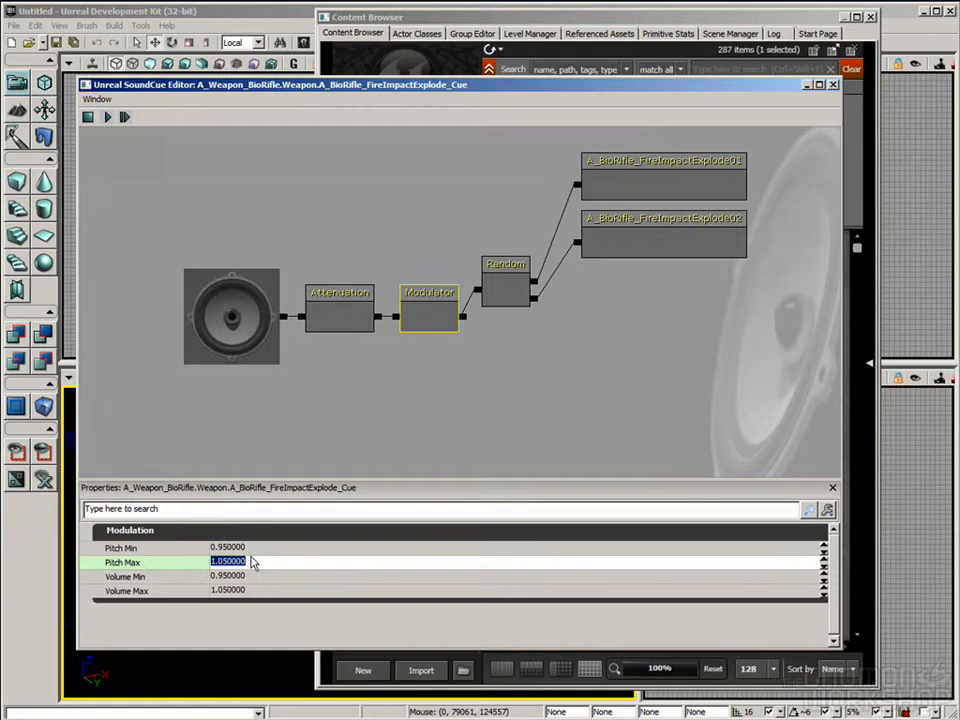
{"action": "left_click_drag", "start_coordinate": [401, 421], "coordinate": [417, 417]}
{"action": "left_click", "coordinate": [168, 579]}
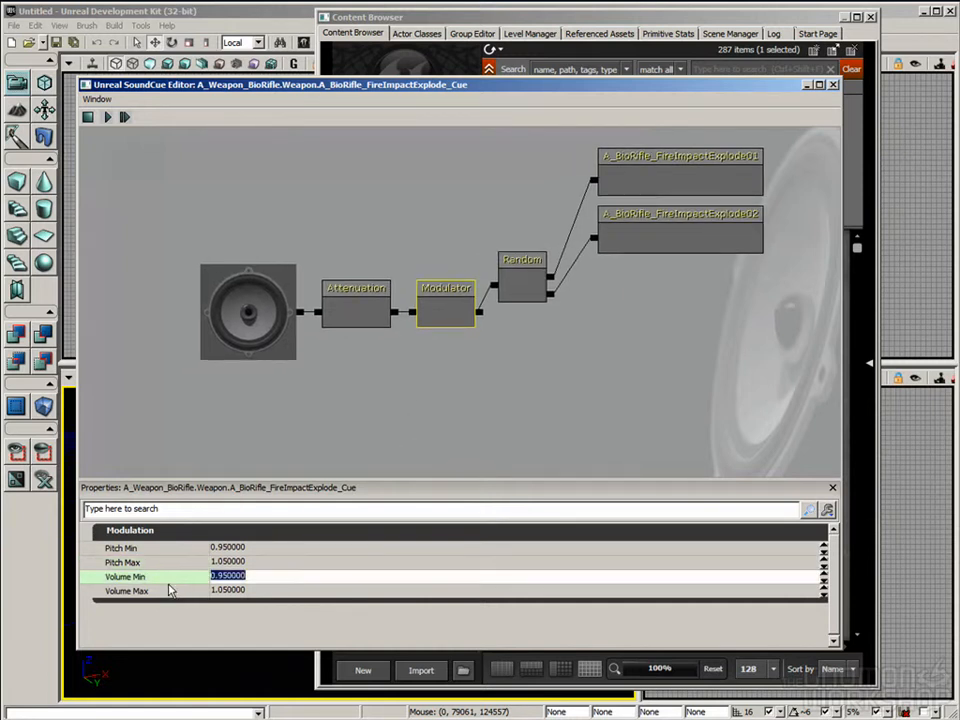
{"action": "left_click", "coordinate": [164, 591]}
{"action": "left_click", "coordinate": [466, 358]}
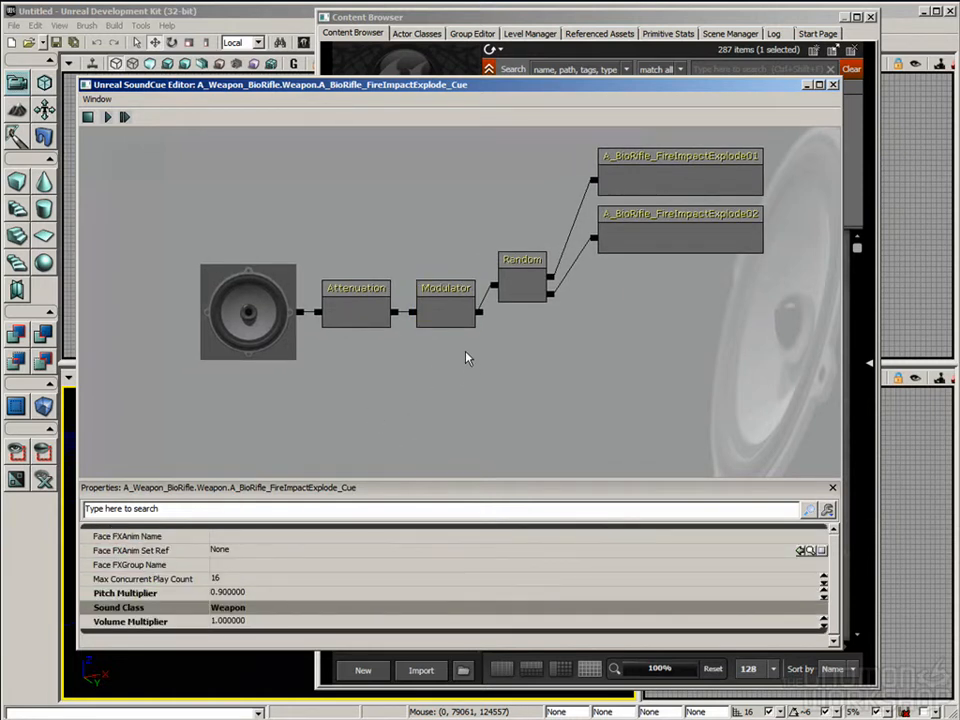
{"action": "left_click", "coordinate": [468, 318]}
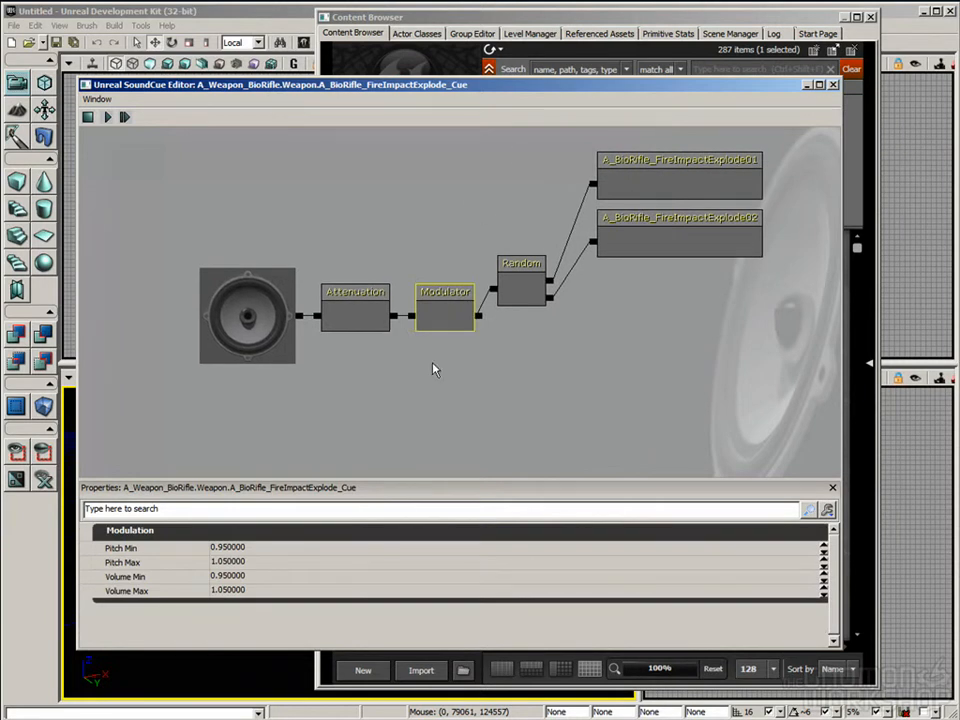
Step: Inspect the Attenuation node's properties and review the node types that can be added to the sound cue
{"action": "left_click", "coordinate": [360, 318]}
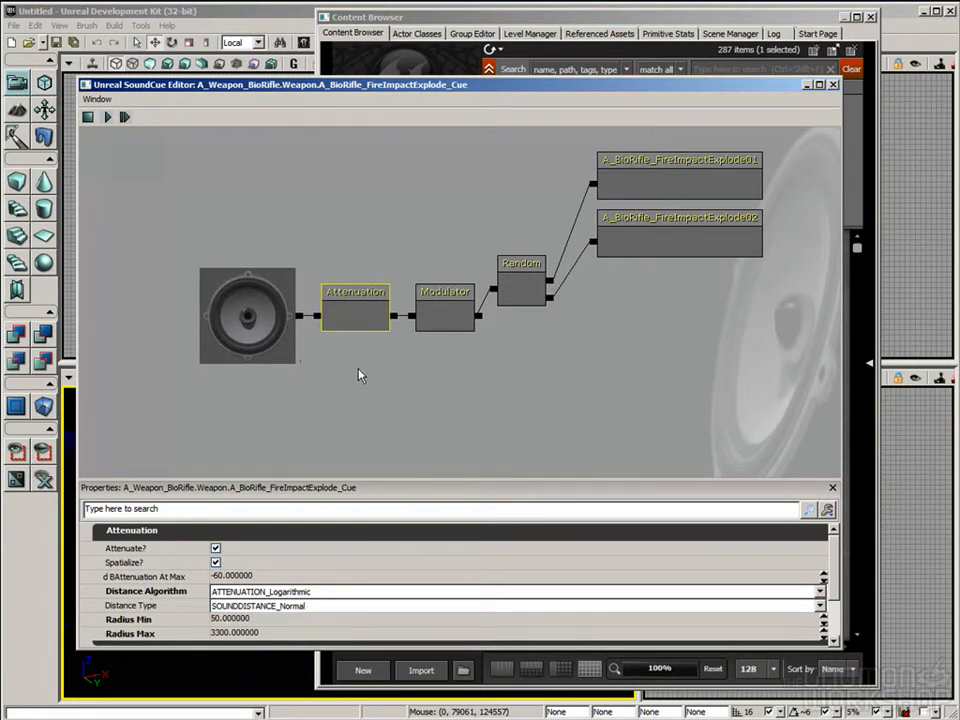
{"action": "left_click", "coordinate": [283, 311]}
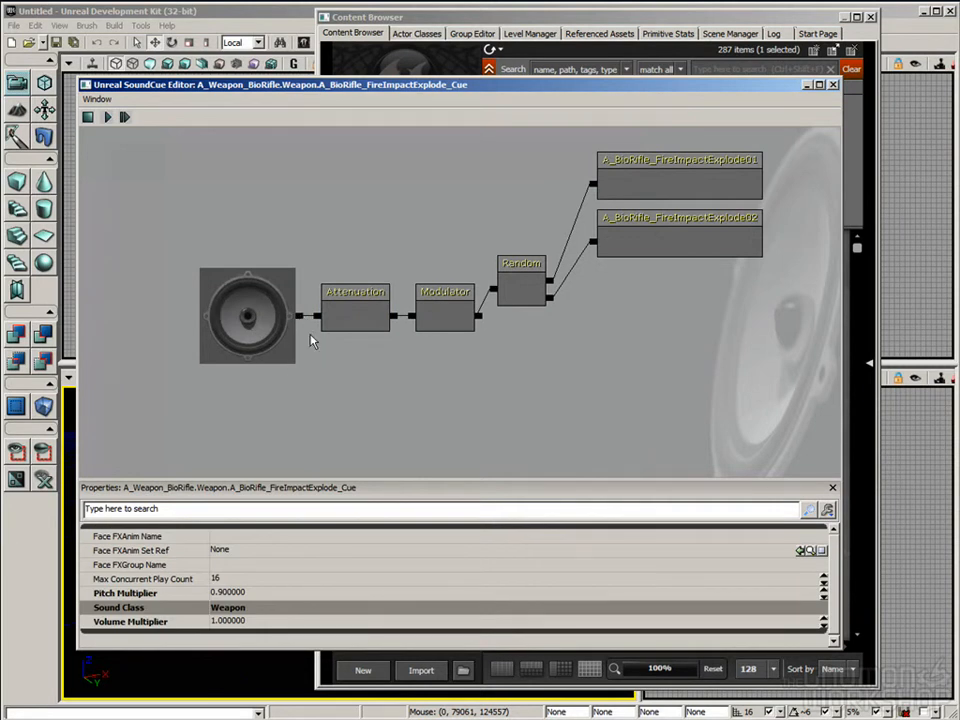
{"action": "left_click_drag", "start_coordinate": [422, 388], "coordinate": [414, 393]}
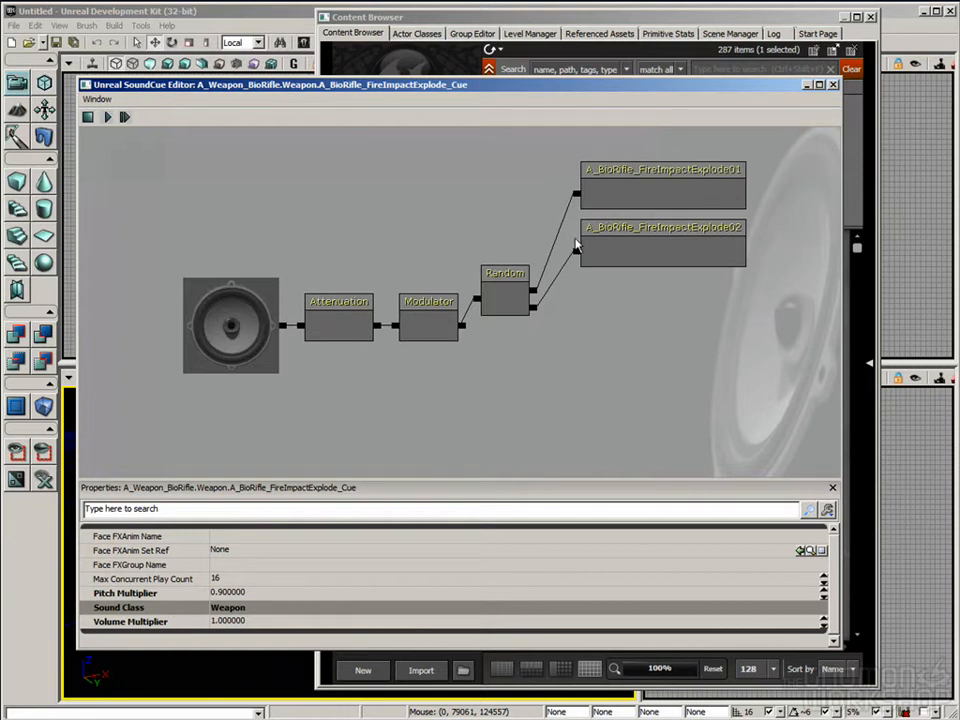
{"action": "right_click", "coordinate": [467, 381]}
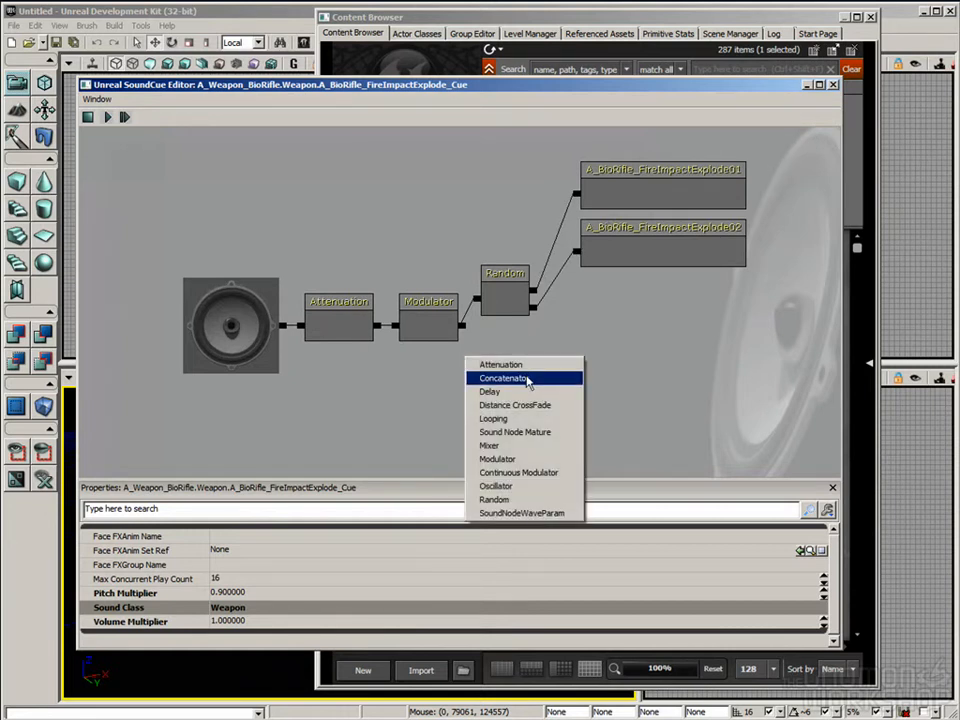
{"action": "left_click", "coordinate": [367, 408]}
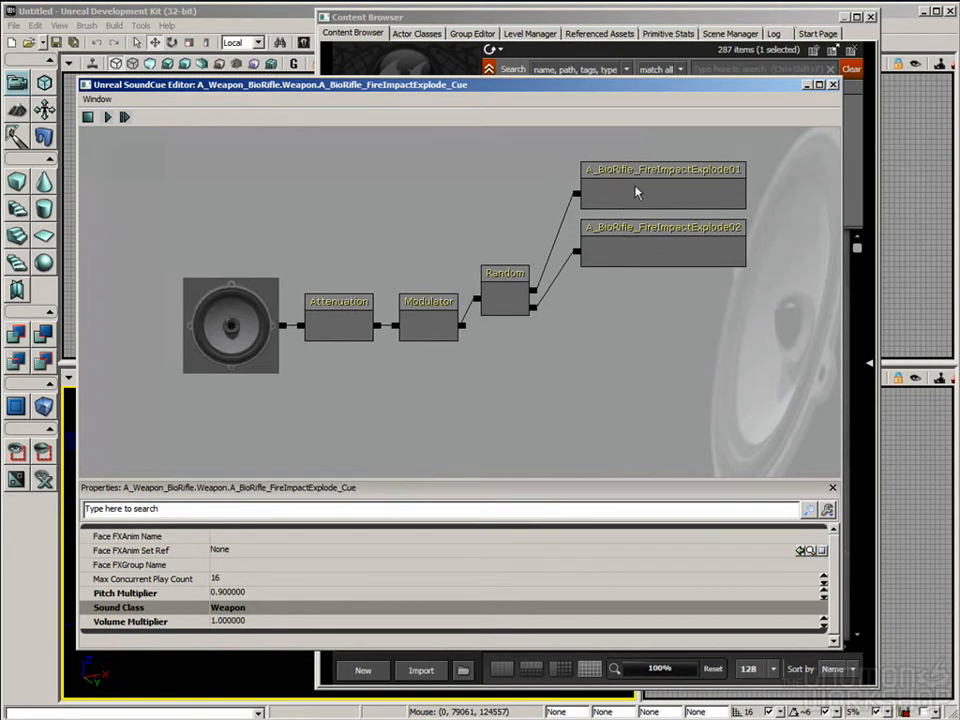
Step: Review the two FireImpactExplode wave nodes once more and close the Sound Cue Editor
{"action": "left_click", "coordinate": [617, 203]}
{"action": "left_click", "coordinate": [646, 247]}
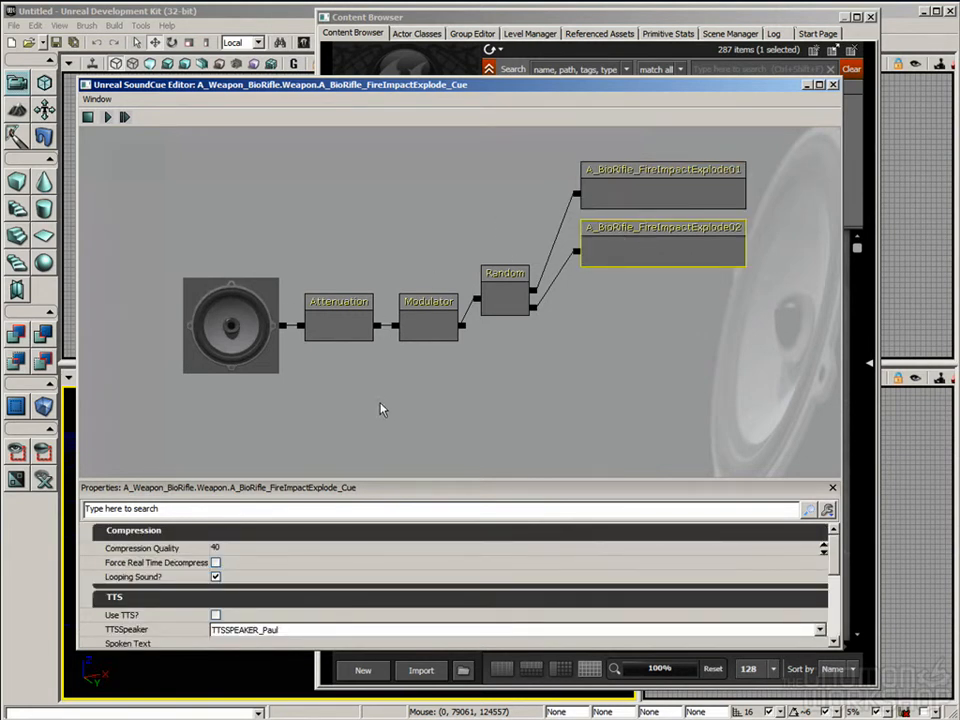
{"action": "left_click_drag", "start_coordinate": [714, 85], "coordinate": [705, 82]}
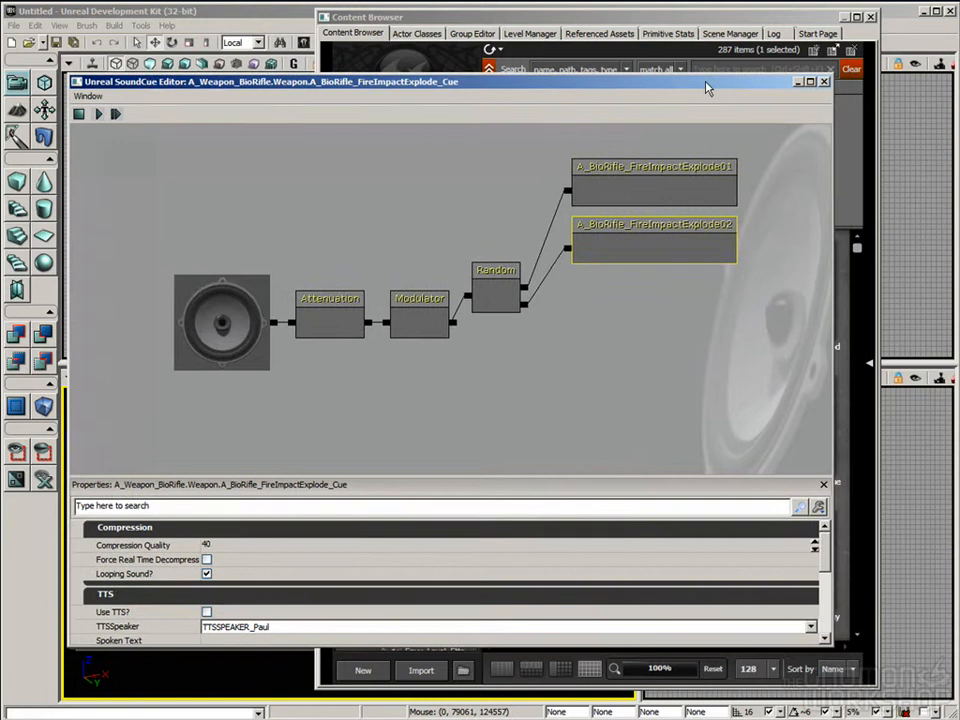
{"action": "left_click", "coordinate": [823, 82]}
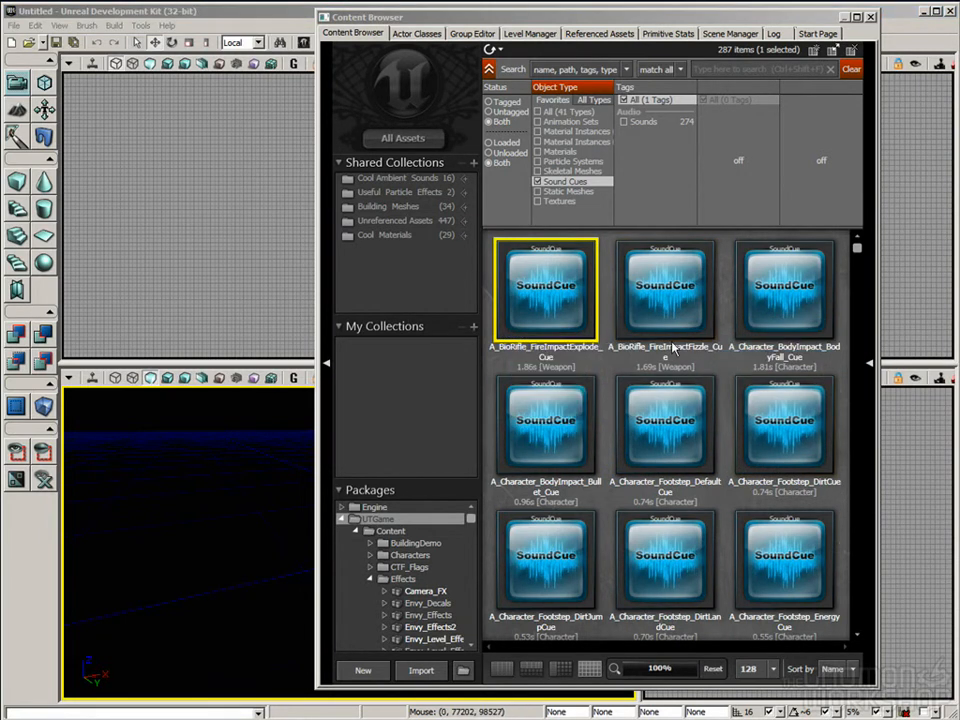
Step: Show the Level Manager and review the main editor's file commands for maps
{"action": "left_click", "coordinate": [538, 33]}
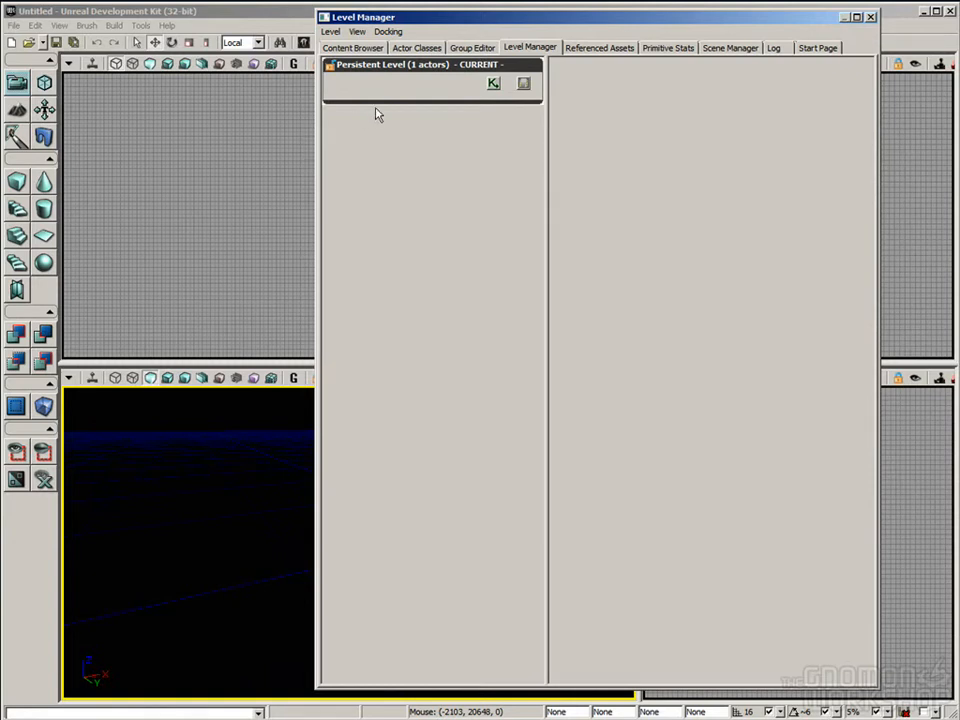
{"action": "left_click", "coordinate": [120, 148]}
{"action": "left_click", "coordinate": [11, 25]}
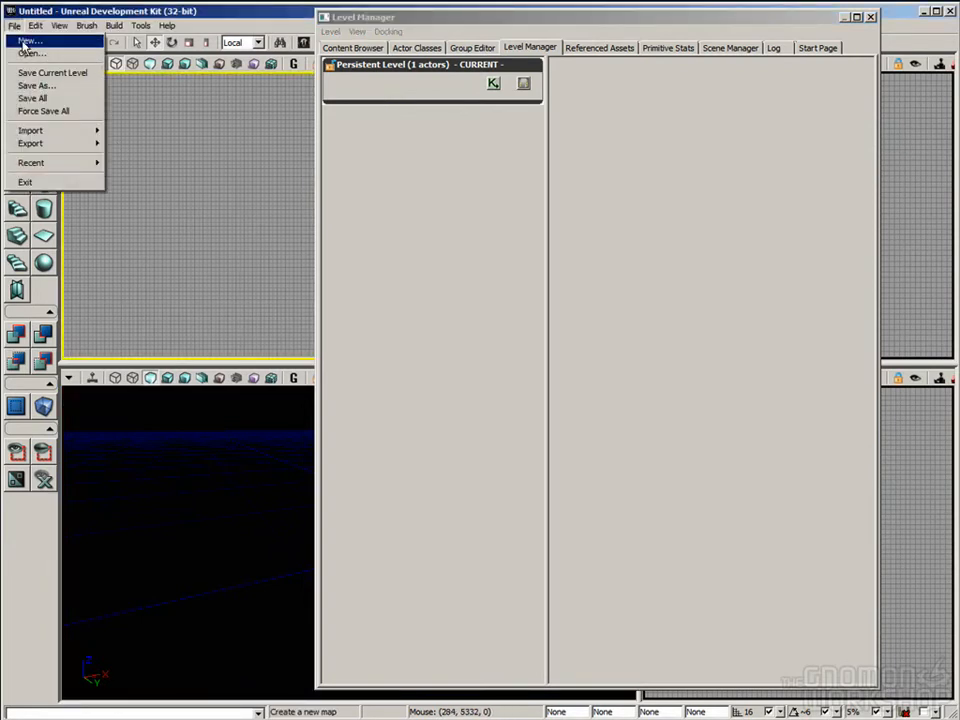
{"action": "left_click", "coordinate": [230, 222]}
{"action": "left_click", "coordinate": [387, 182]}
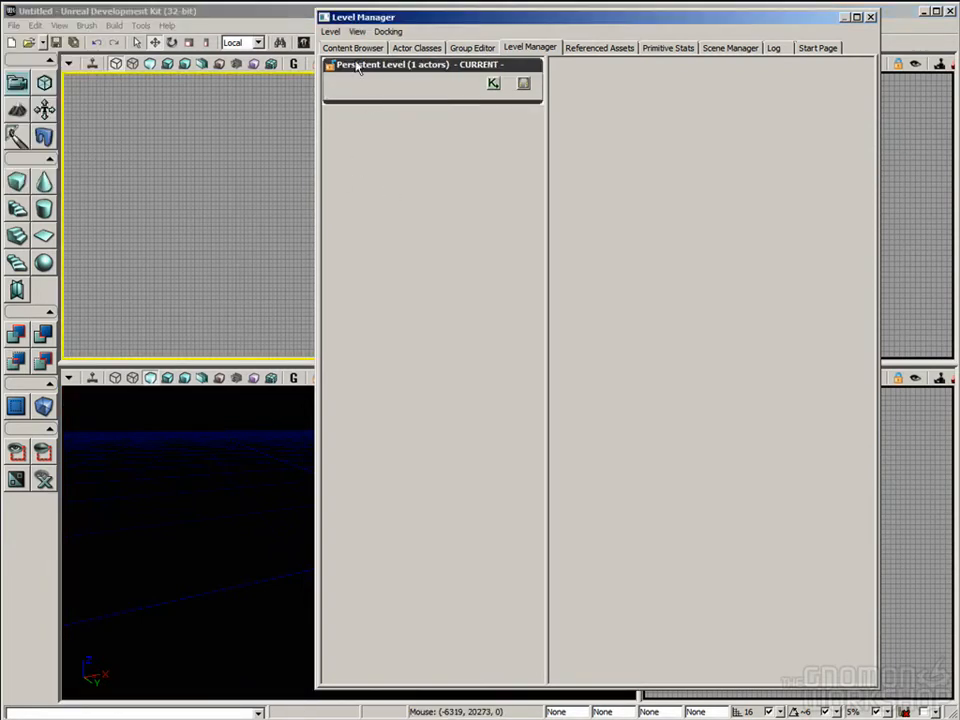
{"action": "left_click", "coordinate": [112, 14]}
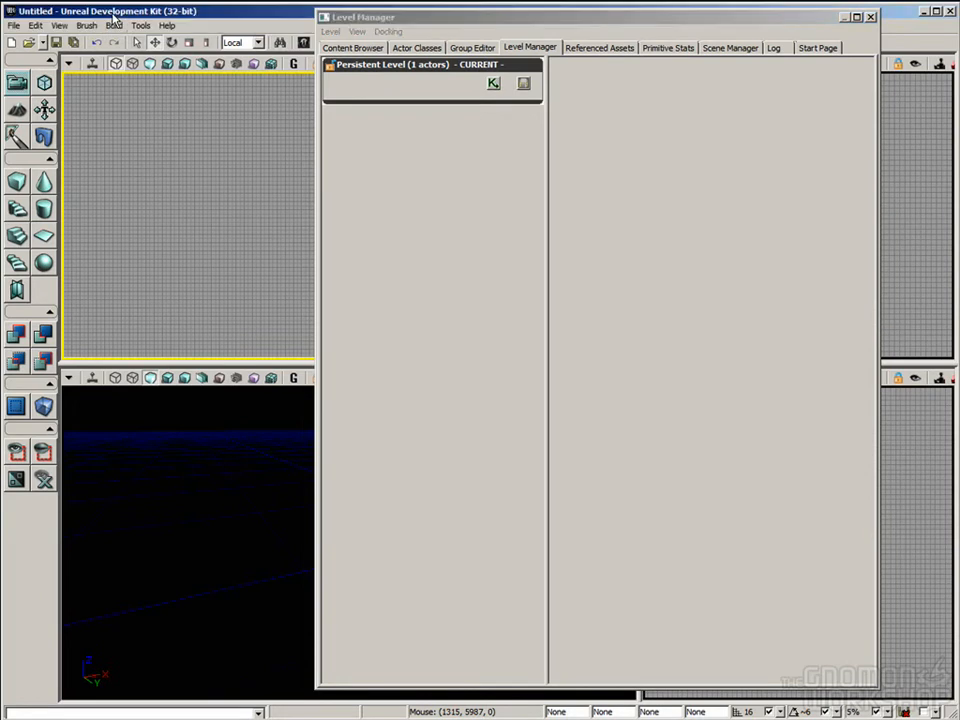
Step: Examine the current Persistent Level entry in the Level Manager by toggling its selection
{"action": "left_click", "coordinate": [422, 80]}
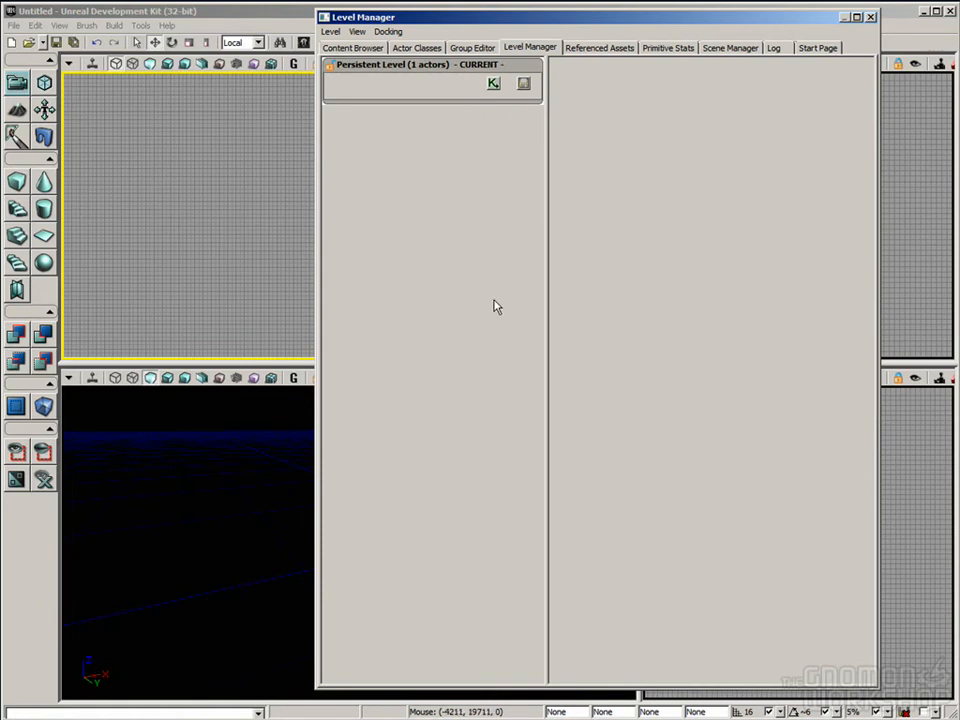
{"action": "left_click", "coordinate": [462, 91]}
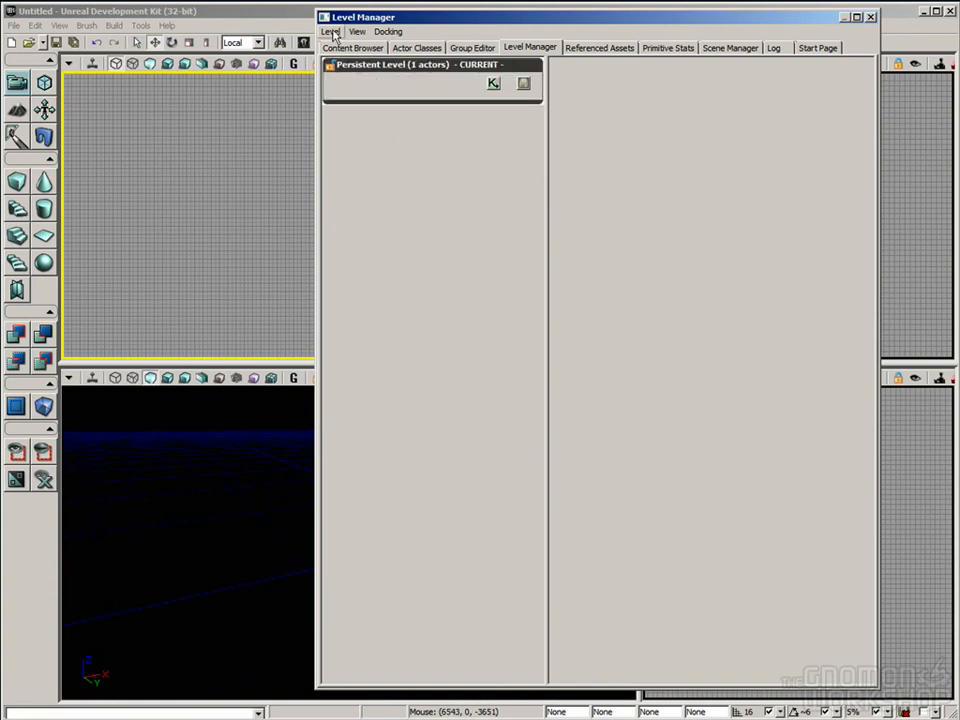
{"action": "left_click", "coordinate": [396, 122]}
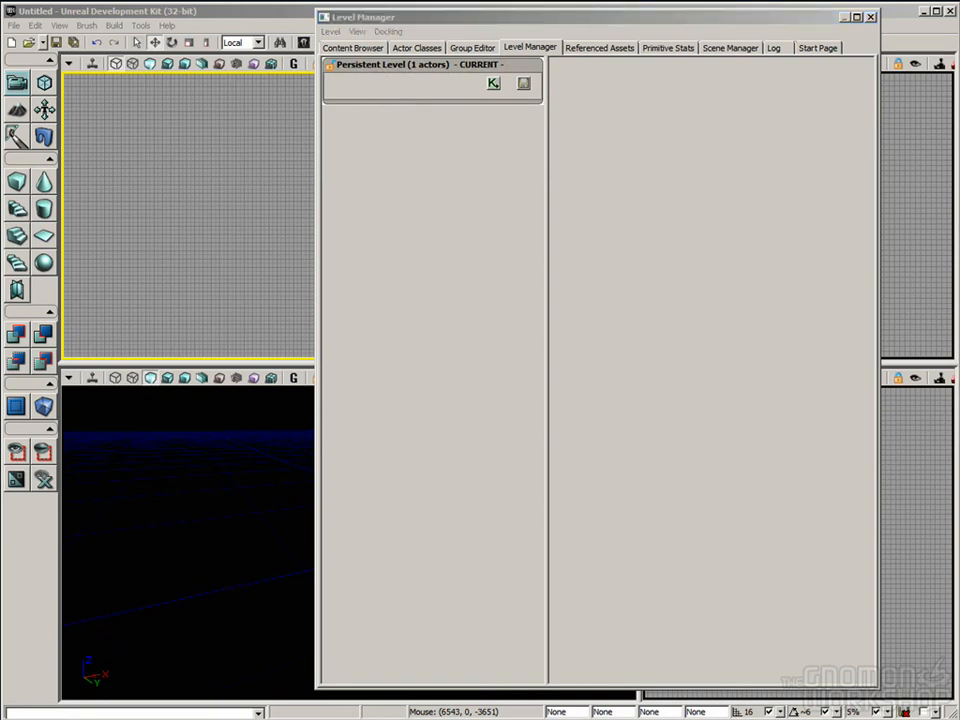
{"action": "left_click", "coordinate": [776, 438]}
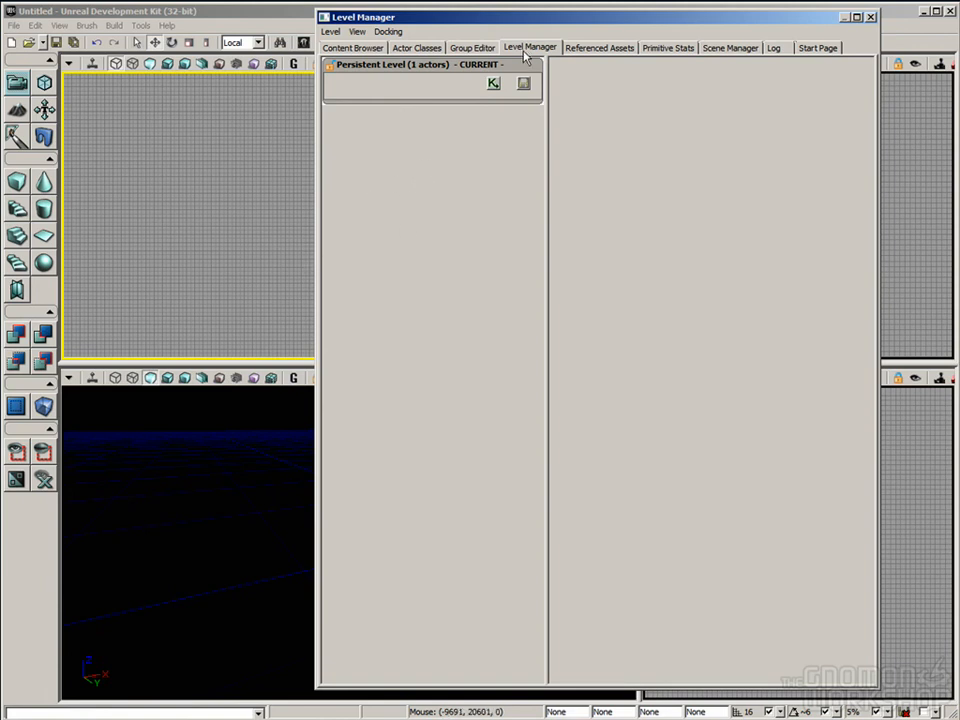
{"action": "left_click", "coordinate": [458, 67]}
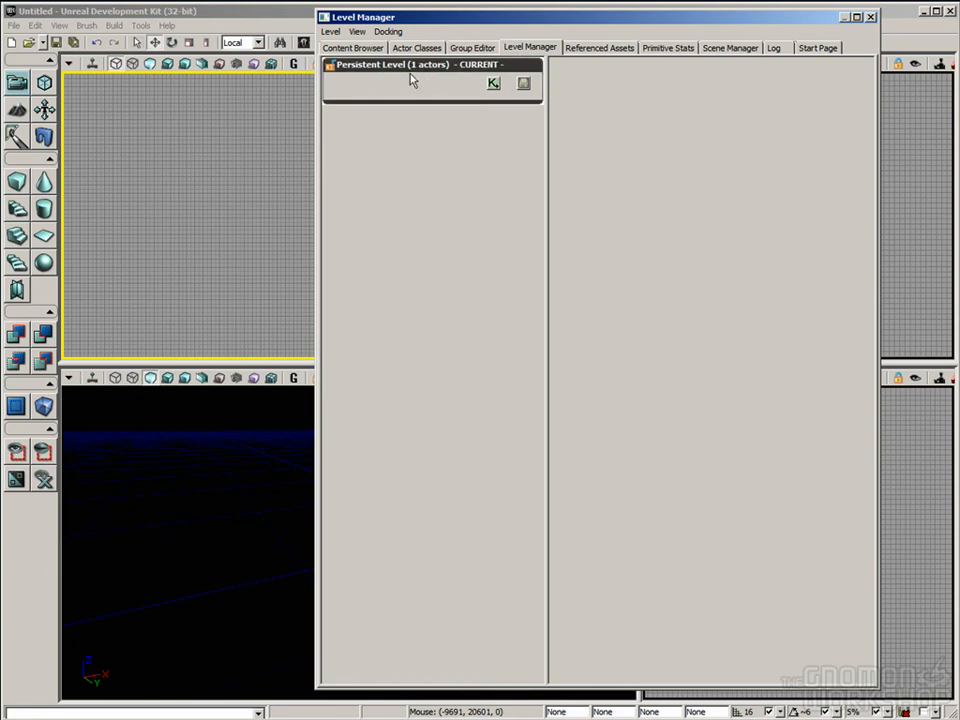